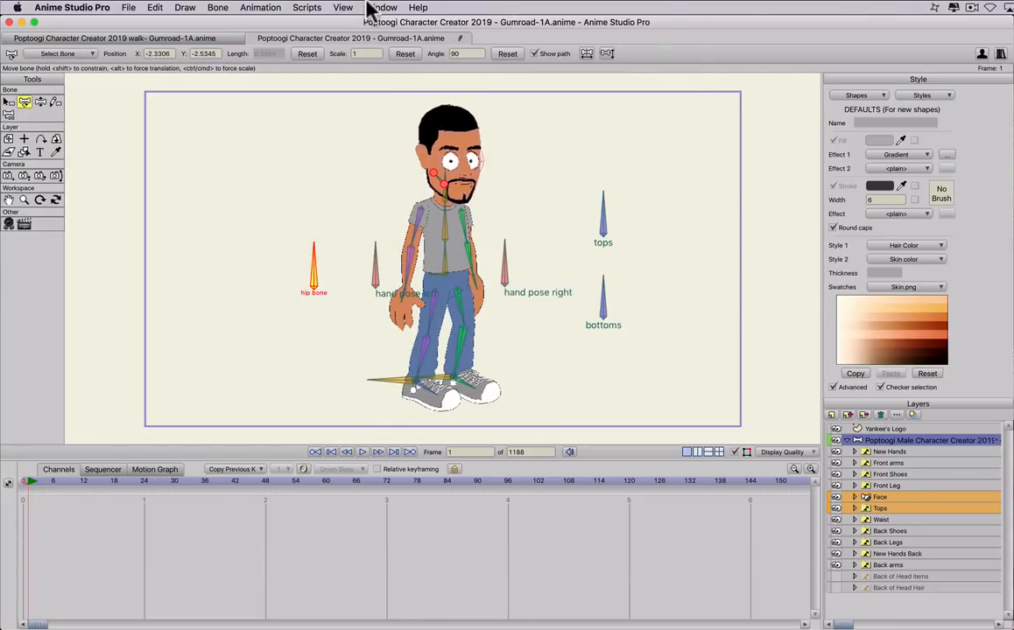
Open the Actions window beside the character and list only the regular actions
{"action": "left_click", "coordinate": [369, 6]}
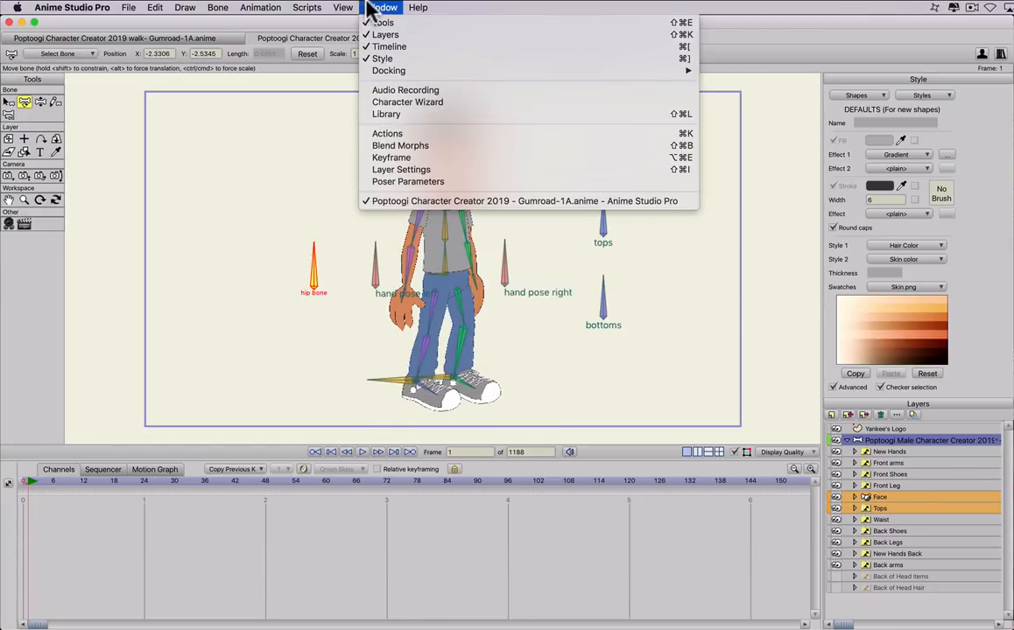
{"action": "left_click", "coordinate": [382, 135]}
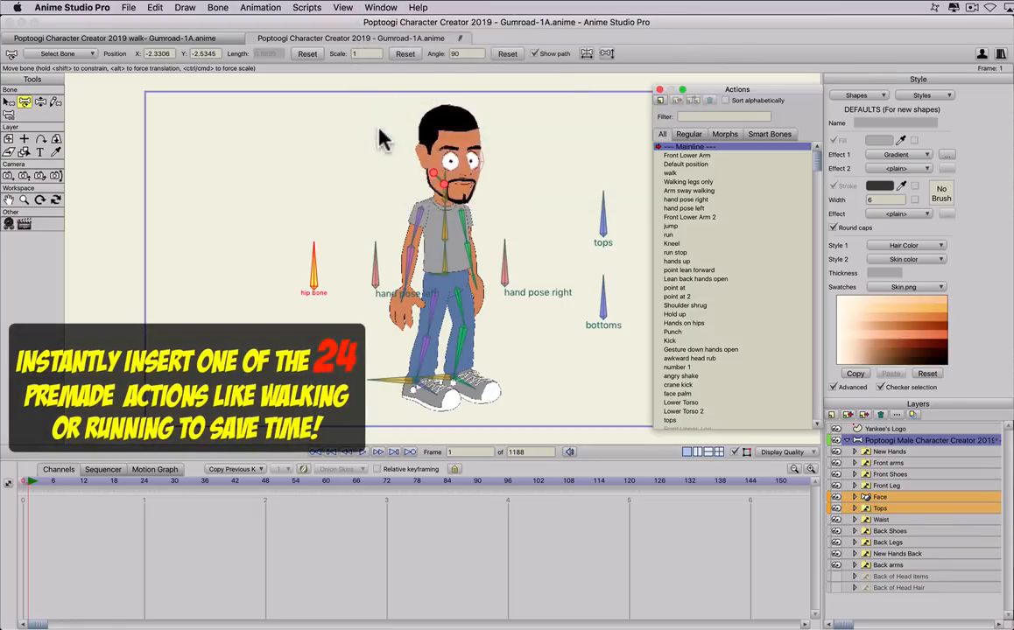
{"action": "left_click_drag", "start_coordinate": [702, 86], "coordinate": [675, 99]}
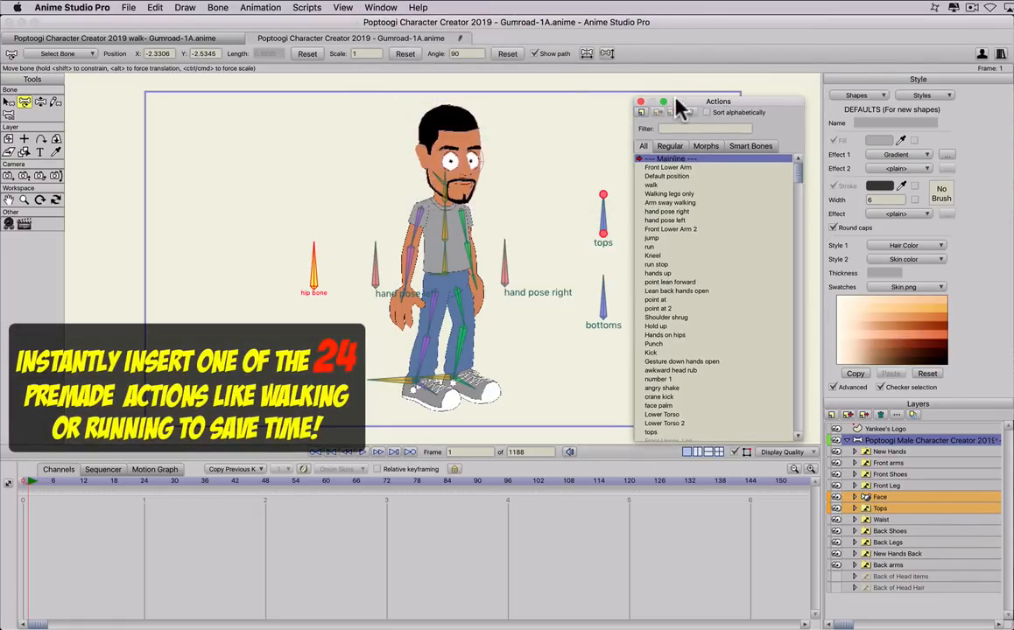
{"action": "left_click", "coordinate": [668, 147]}
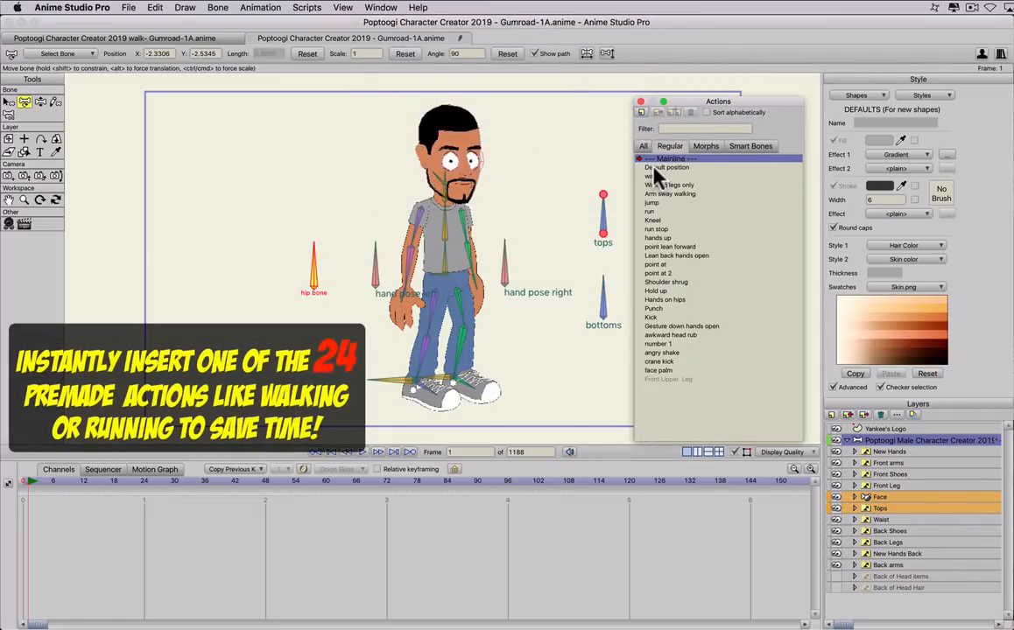
Insert the walk action at frame 1 of the main timeline and preview it
{"action": "left_click", "coordinate": [659, 176]}
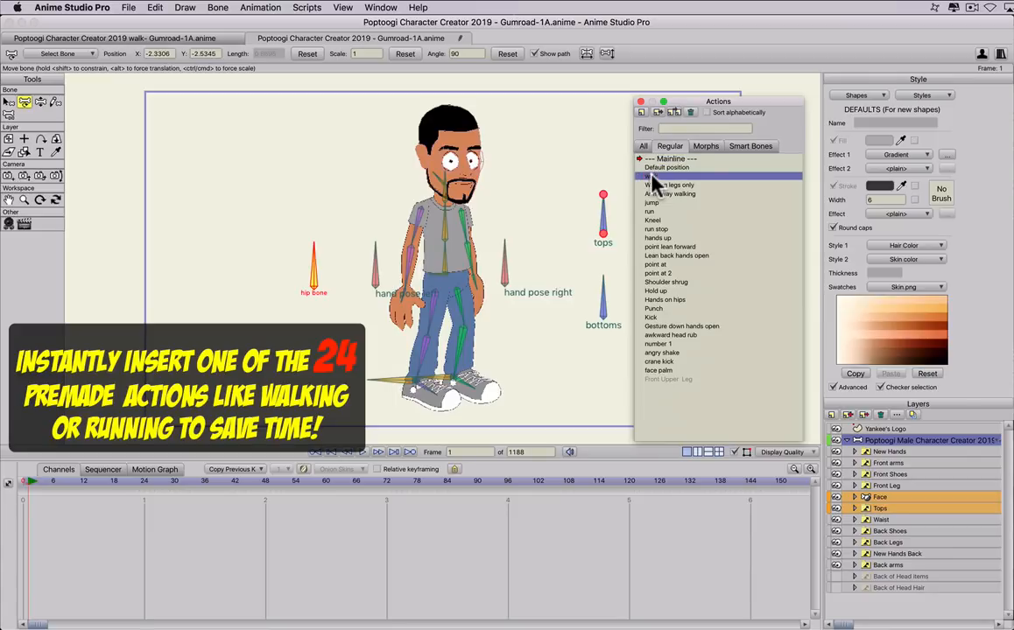
{"action": "left_click", "coordinate": [674, 113]}
{"action": "left_click_drag", "start_coordinate": [34, 479], "coordinate": [350, 479]}
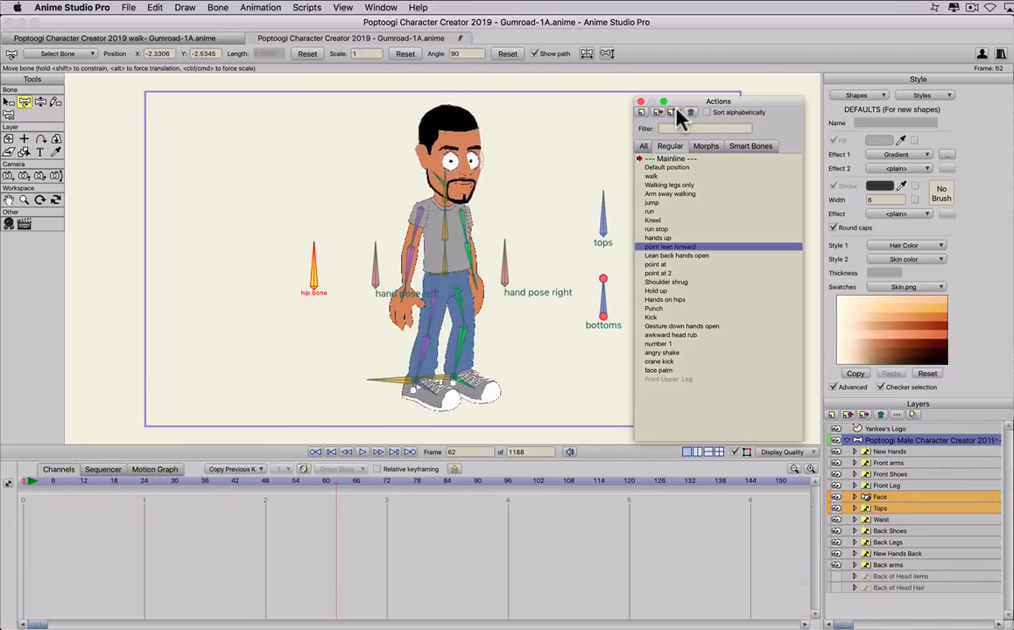
Insert the point lean forward action at frame 62 and the Lean back hands open action at frame 74
{"action": "left_click", "coordinate": [674, 112]}
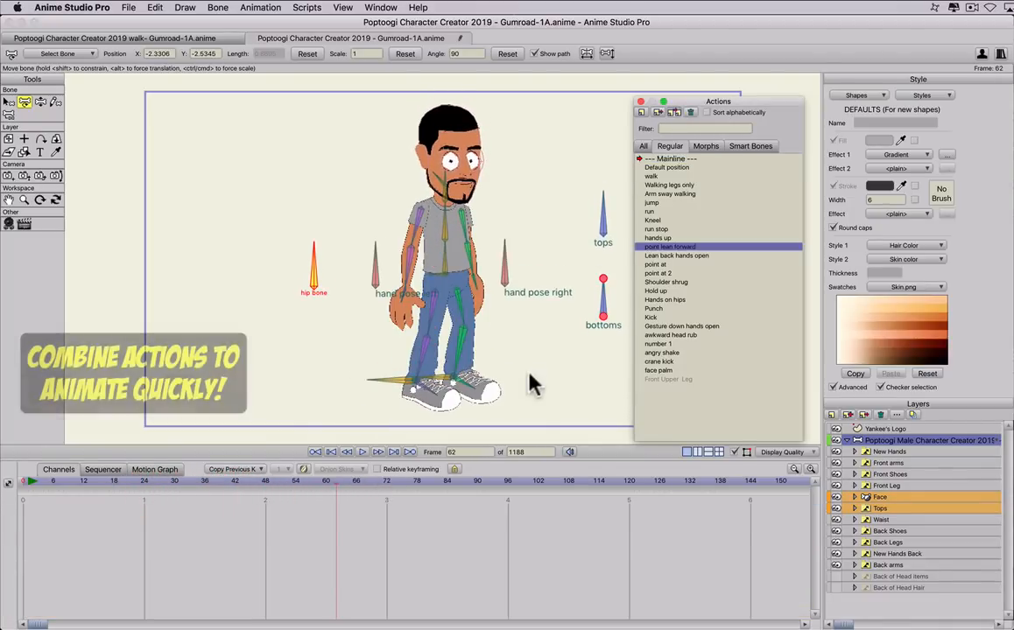
{"action": "left_click", "coordinate": [395, 490]}
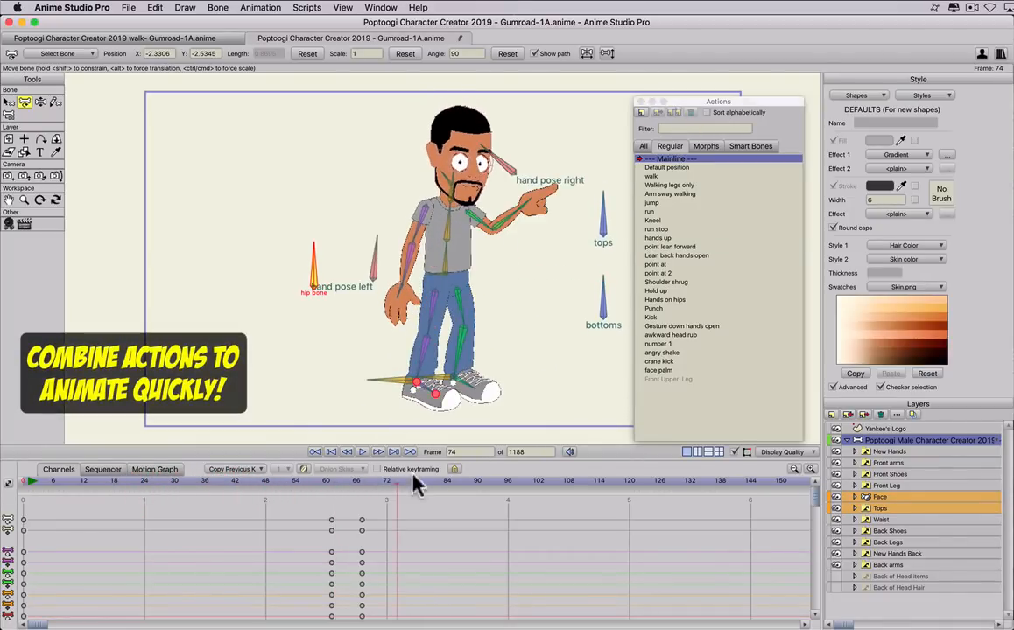
{"action": "left_click", "coordinate": [653, 256]}
{"action": "left_click", "coordinate": [674, 113]}
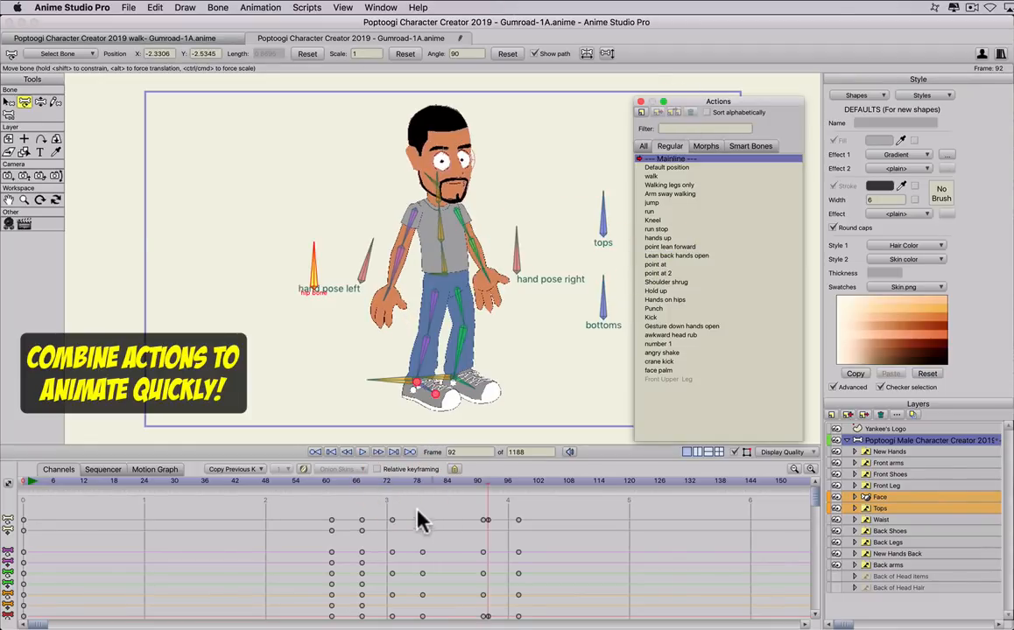
Insert the point lean forward action at frame 110 and the awkward head rub action at frame 124
{"action": "left_click", "coordinate": [577, 482]}
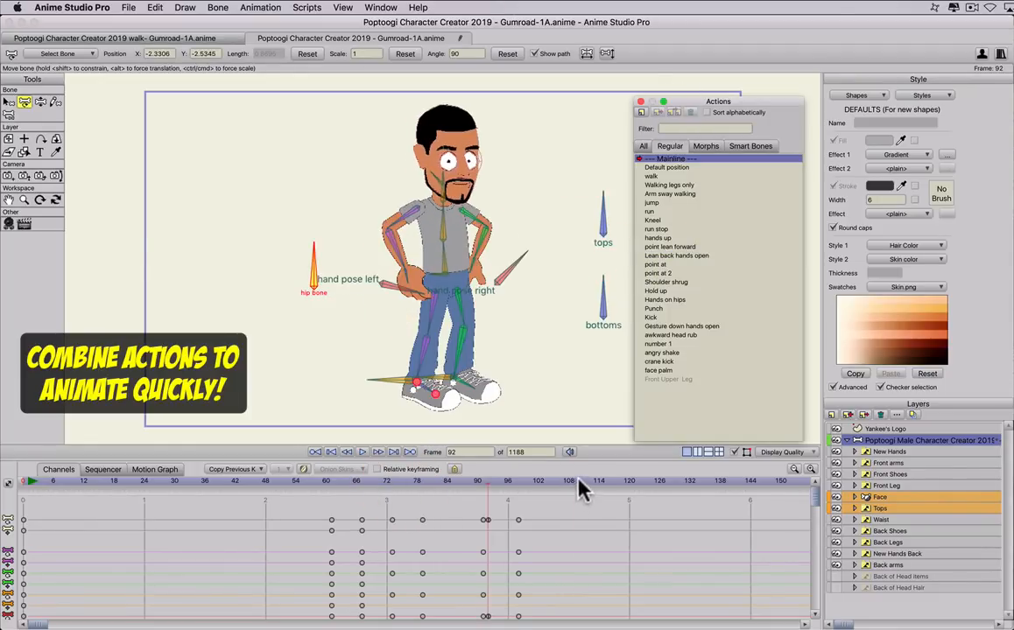
{"action": "left_click", "coordinate": [657, 247]}
{"action": "left_click", "coordinate": [674, 113]}
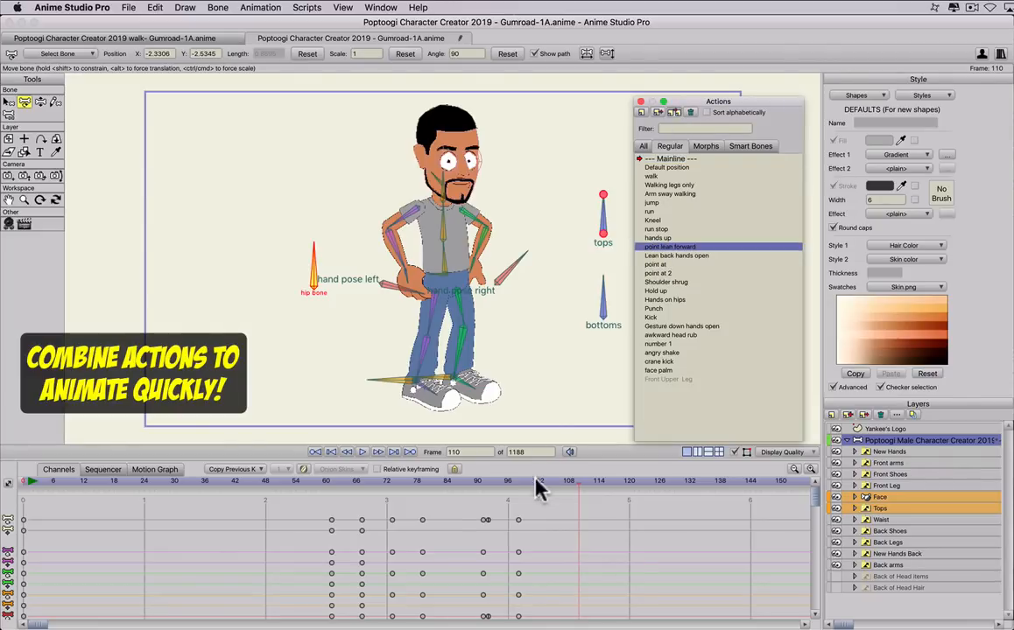
{"action": "left_click", "coordinate": [652, 483]}
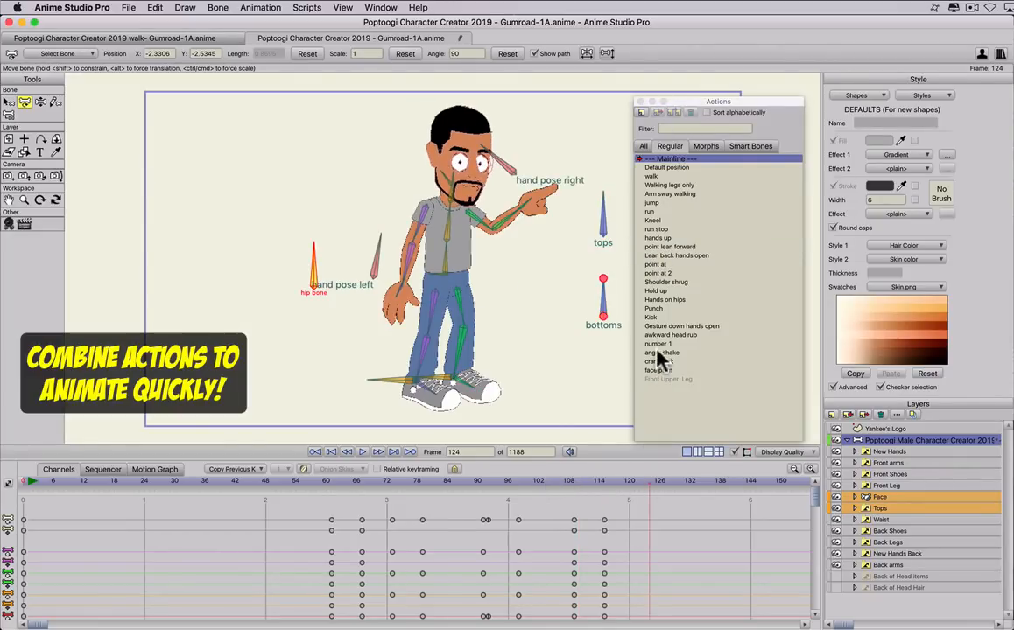
{"action": "left_click", "coordinate": [659, 336]}
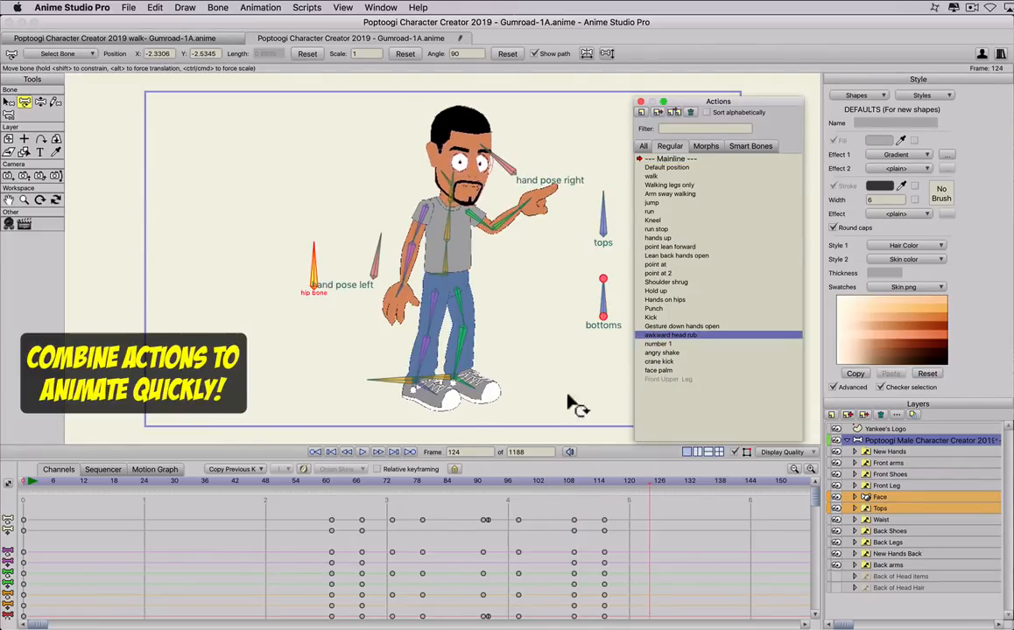
{"action": "left_click", "coordinate": [671, 112]}
Set the selected hand pose bones' keyframes from frame 59 onward to Step interpolation and preview the combined actions
{"action": "left_click", "coordinate": [306, 481]}
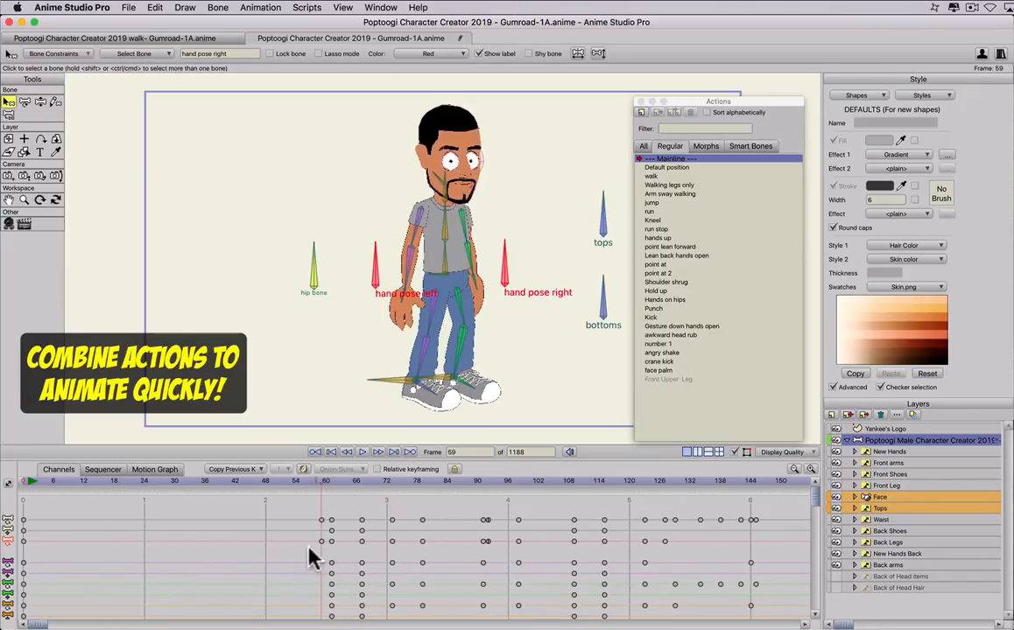
{"action": "left_click_drag", "start_coordinate": [309, 547], "coordinate": [665, 547]}
{"action": "right_click", "coordinate": [665, 547]}
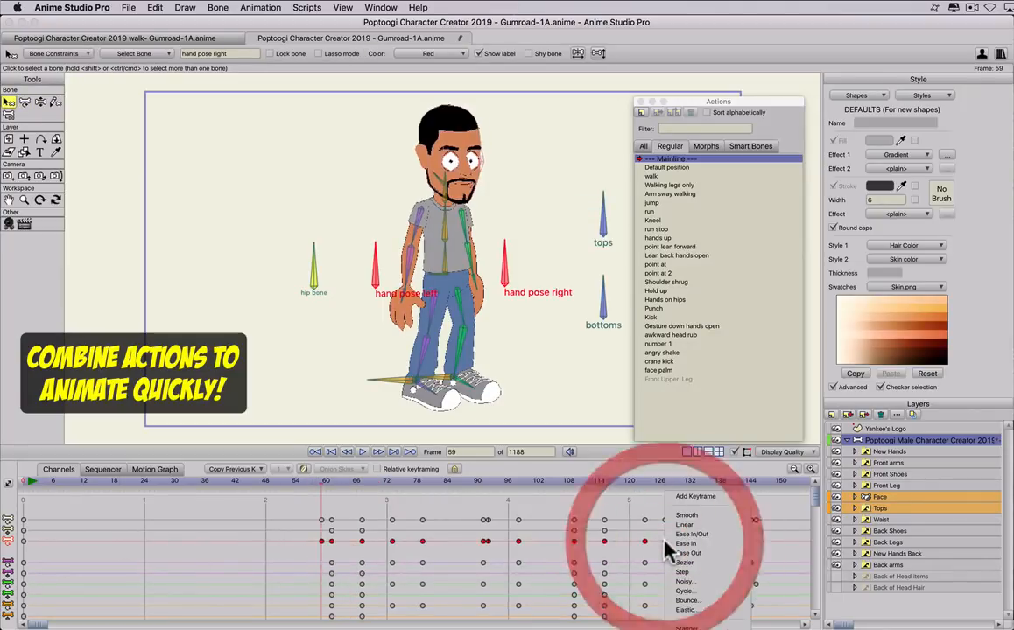
{"action": "left_click", "coordinate": [682, 572]}
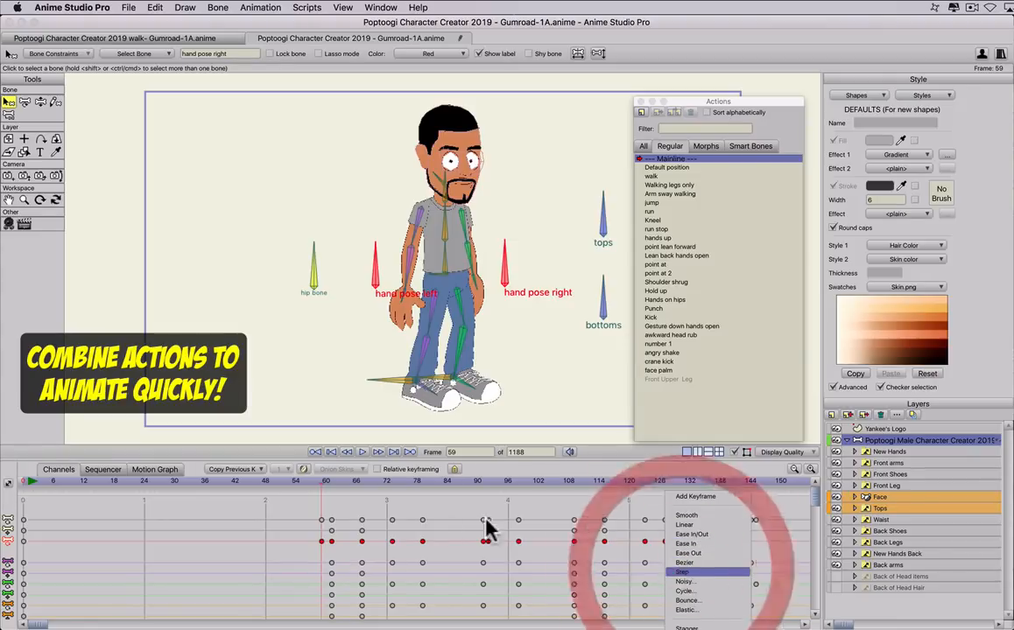
{"action": "left_click_drag", "start_coordinate": [341, 489], "coordinate": [766, 495]}
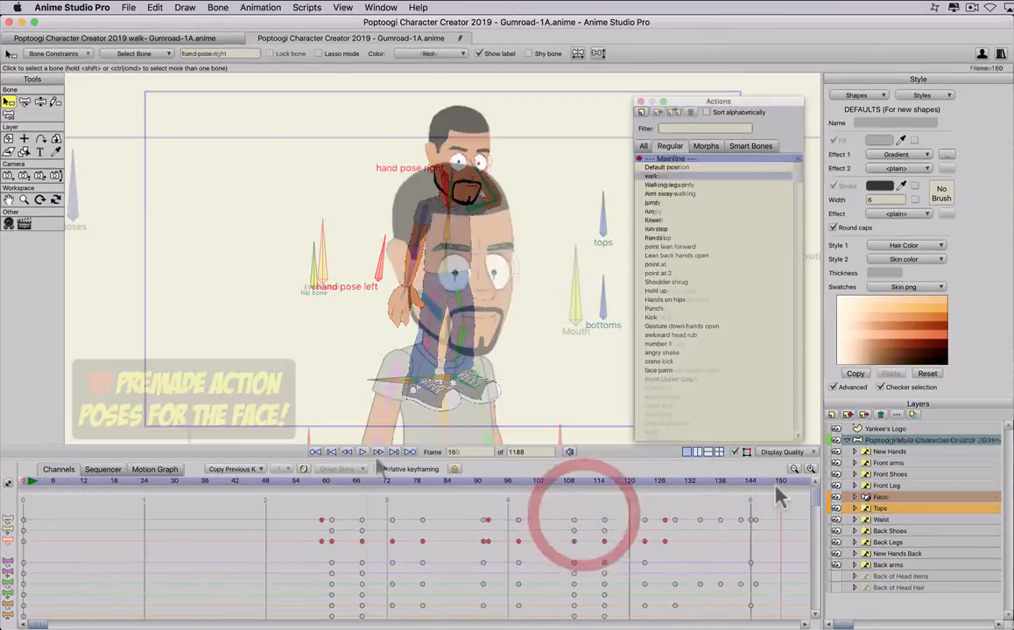
On the Face layer, insert the Half closed up action at frame 81 and the goofy action at frame 95
{"action": "left_click_drag", "start_coordinate": [402, 487], "coordinate": [435, 493]}
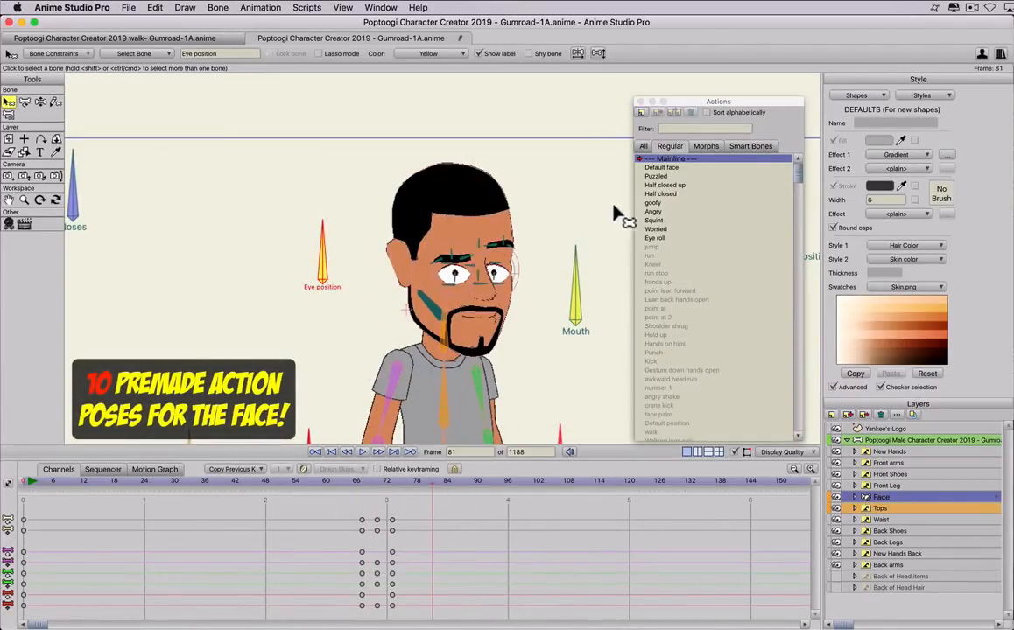
{"action": "left_click", "coordinate": [674, 185]}
{"action": "left_click", "coordinate": [674, 113]}
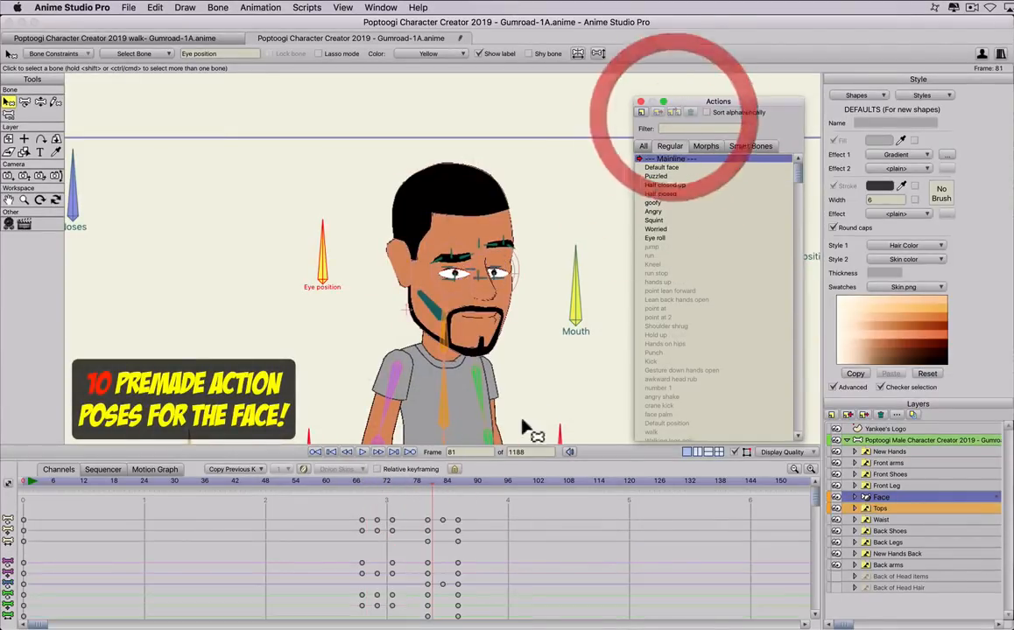
{"action": "left_click", "coordinate": [504, 481]}
{"action": "left_click", "coordinate": [652, 202]}
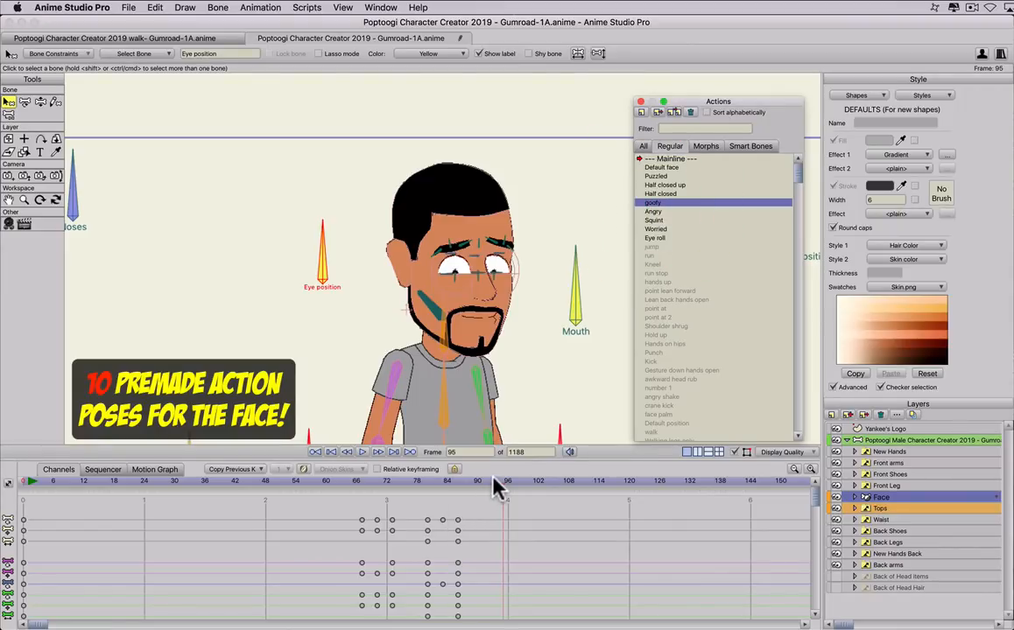
{"action": "left_click", "coordinate": [674, 112]}
Insert the Default face action at frame 107 and the Eye roll action at frame 119, and preview the facial animation
{"action": "left_click_drag", "start_coordinate": [523, 481], "coordinate": [565, 492]}
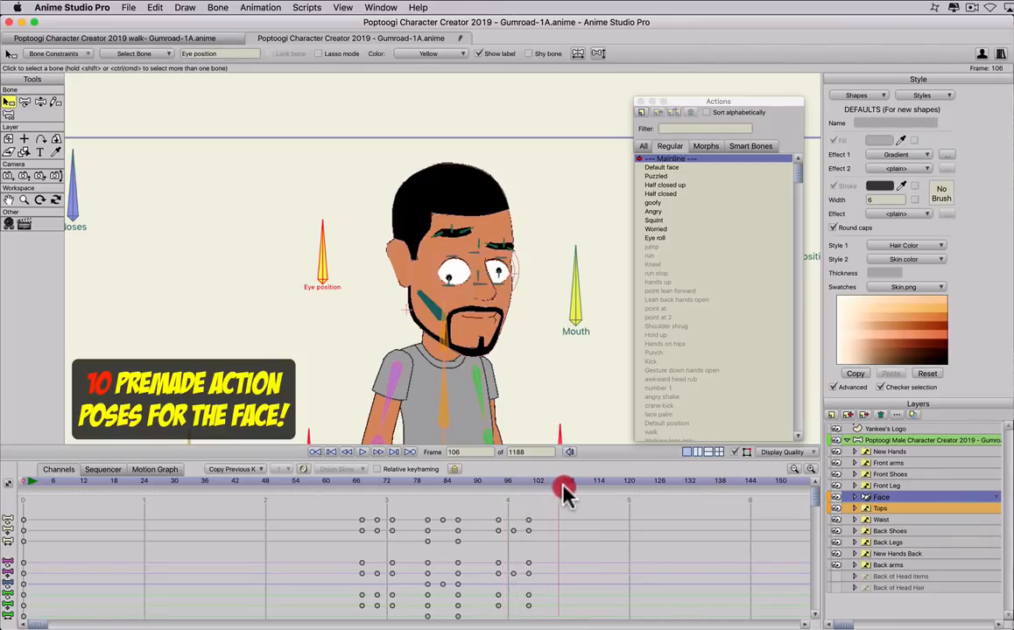
{"action": "left_click", "coordinate": [663, 167]}
{"action": "left_click", "coordinate": [675, 112]}
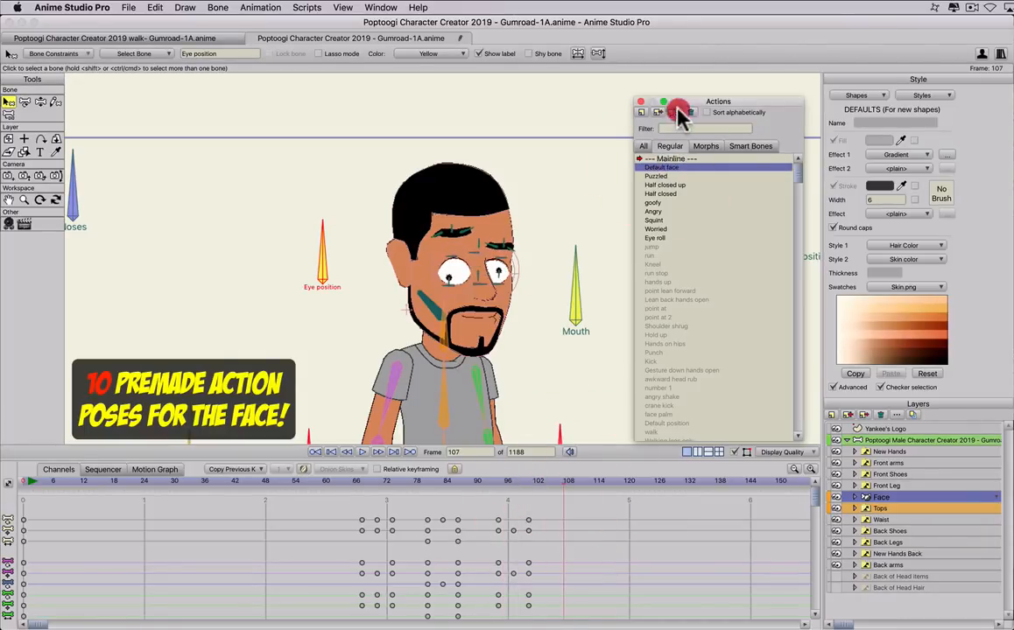
{"action": "left_click_drag", "start_coordinate": [584, 484], "coordinate": [621, 488]}
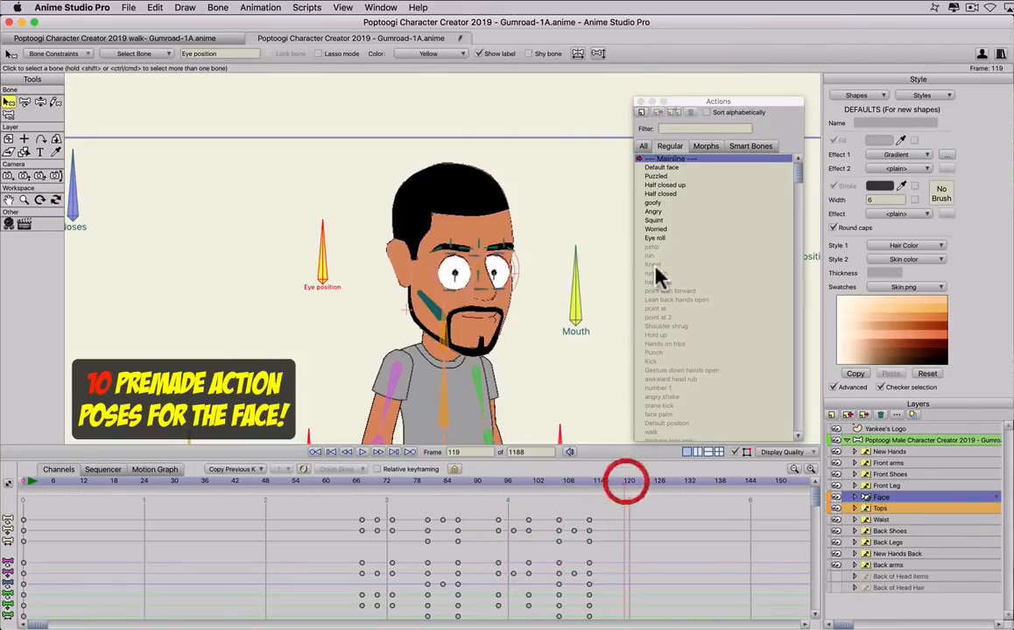
{"action": "left_click", "coordinate": [655, 237]}
{"action": "left_click", "coordinate": [674, 113]}
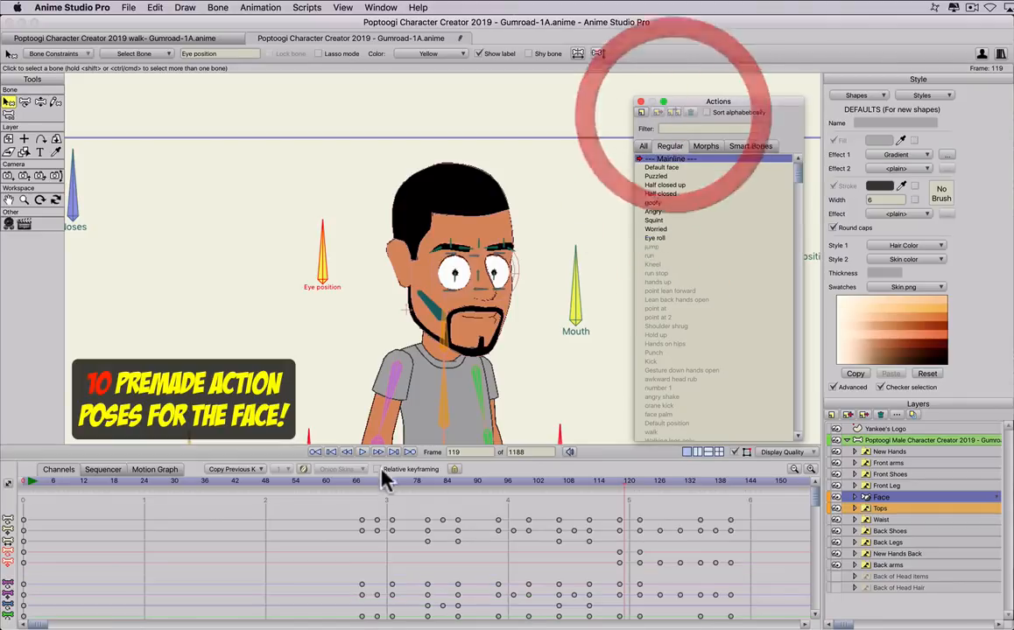
{"action": "left_click_drag", "start_coordinate": [351, 480], "coordinate": [645, 534]}
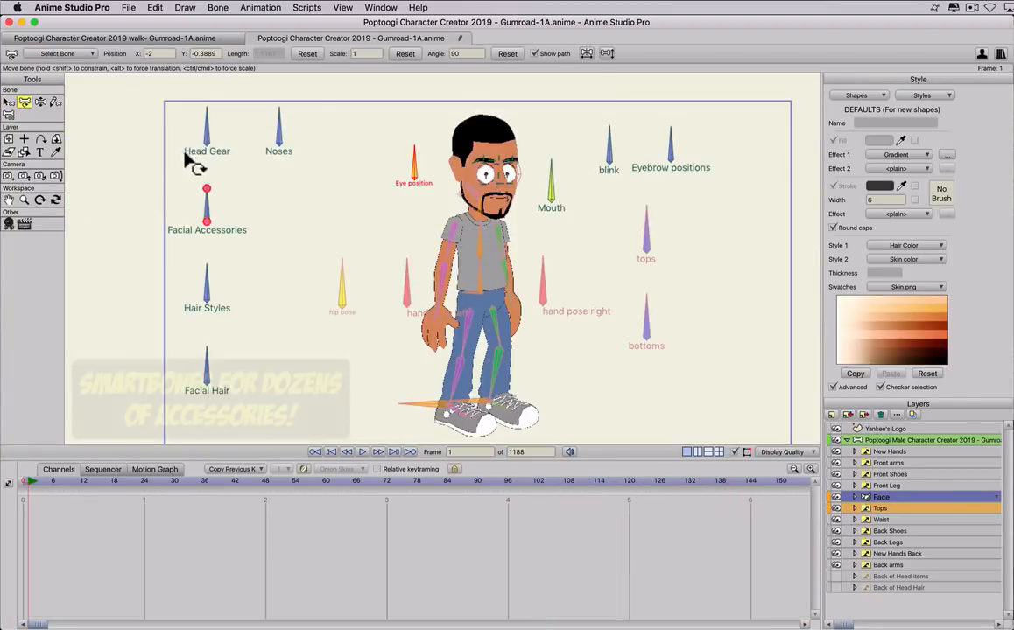
Rotate the Head Gear bone through its head gear pieces, leaving it at about 94.6 degrees
{"action": "mouse_move", "coordinate": [208, 144]}
{"action": "left_mouse_down"}
{"action": "mouse_move", "coordinate": [217, 124]}
{"action": "mouse_move", "coordinate": [235, 152]}
{"action": "mouse_move", "coordinate": [231, 173]}
{"action": "mouse_move", "coordinate": [210, 185]}
{"action": "mouse_move", "coordinate": [209, 124]}
{"action": "left_mouse_up"}
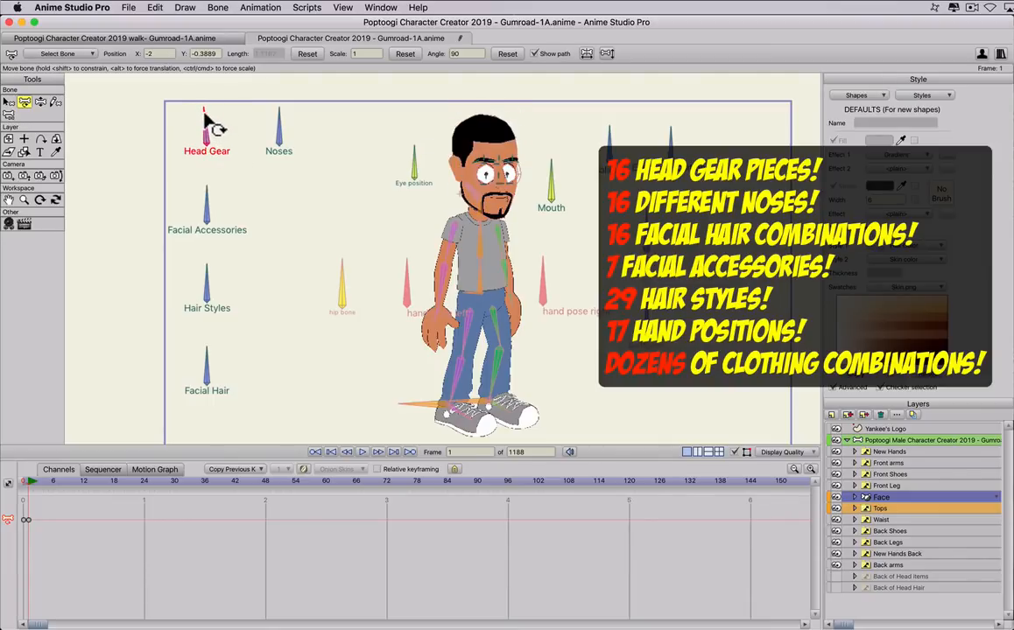
{"action": "left_click", "coordinate": [281, 136]}
{"action": "scroll", "coordinate": [442, 165], "scroll_direction": "up", "scroll_amount": 5}
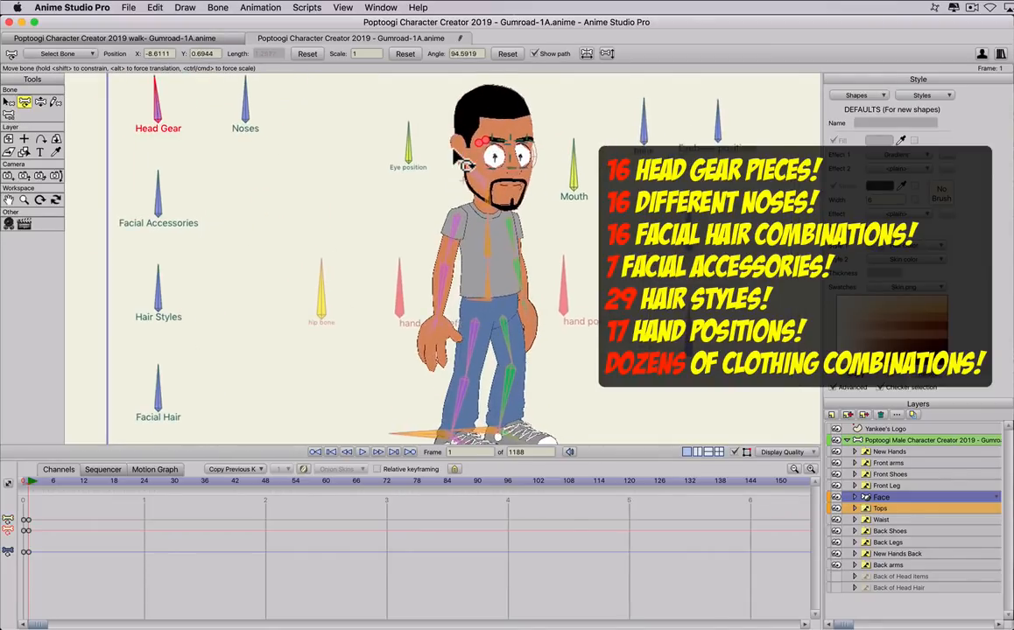
Rotate the Noses bone through the different noses, leaving it at about 91.4 degrees
{"action": "left_click_drag", "start_coordinate": [435, 174], "coordinate": [426, 270]}
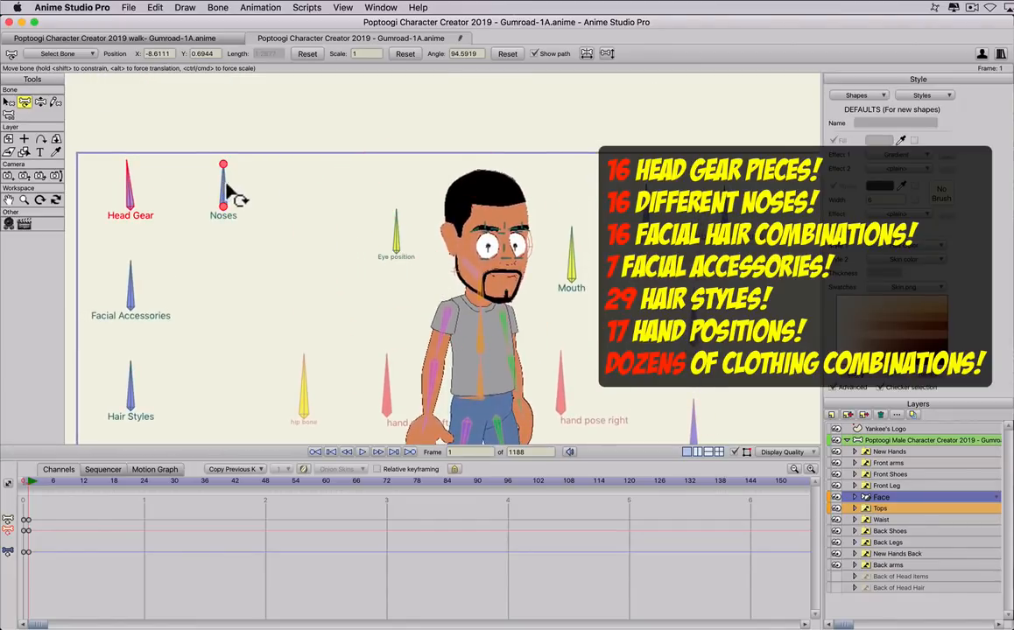
{"action": "left_click_drag", "start_coordinate": [224, 186], "coordinate": [243, 199]}
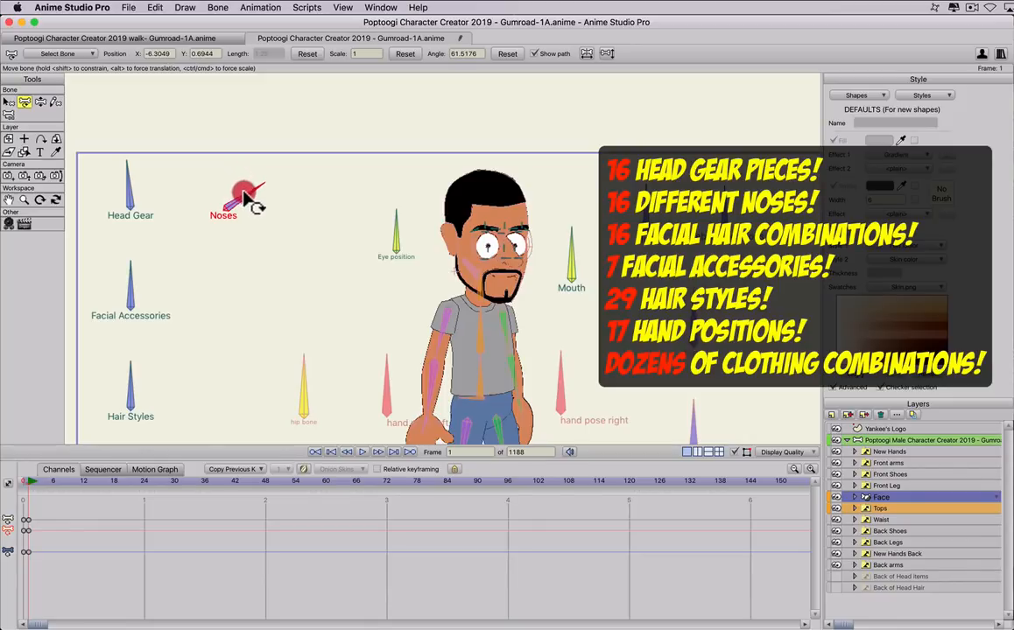
{"action": "left_click_drag", "start_coordinate": [244, 194], "coordinate": [251, 211]}
{"action": "left_click_drag", "start_coordinate": [229, 222], "coordinate": [183, 115]}
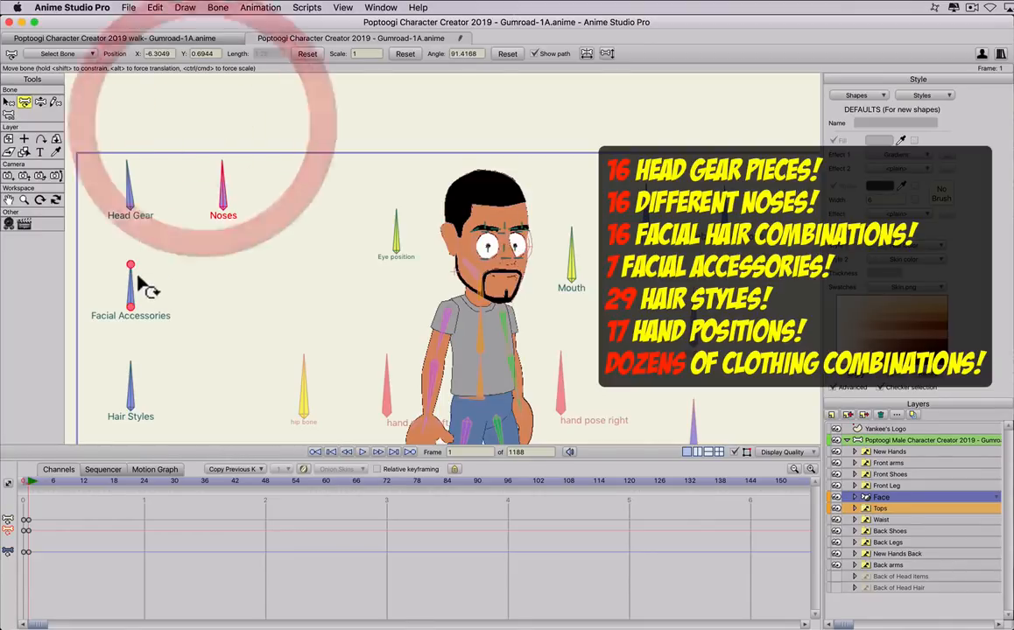
Cycle the accessories and hairstyles by rotating the Facial Accessories bone to about 91.1 degrees and the Hair Styles bone to about 90.1 degrees
{"action": "mouse_move", "coordinate": [135, 276]}
{"action": "left_mouse_down"}
{"action": "mouse_move", "coordinate": [164, 302]}
{"action": "mouse_move", "coordinate": [168, 323]}
{"action": "mouse_move", "coordinate": [125, 380]}
{"action": "mouse_move", "coordinate": [158, 328]}
{"action": "mouse_move", "coordinate": [143, 287]}
{"action": "left_mouse_up"}
{"action": "left_click_drag", "start_coordinate": [210, 346], "coordinate": [210, 238]}
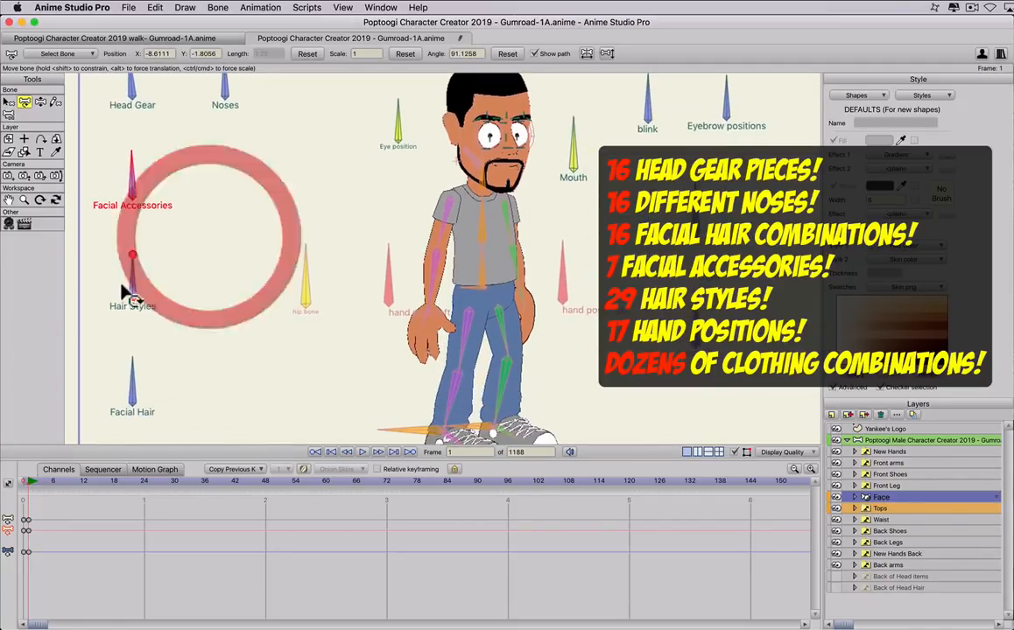
{"action": "left_click_drag", "start_coordinate": [134, 278], "coordinate": [139, 278]}
{"action": "left_click_drag", "start_coordinate": [257, 239], "coordinate": [251, 317]}
{"action": "left_click_drag", "start_coordinate": [131, 345], "coordinate": [129, 301]}
Change the character's facial hair by rotating the Facial Hair bone to about 82.2 degrees
{"action": "left_click_drag", "start_coordinate": [188, 350], "coordinate": [239, 185]}
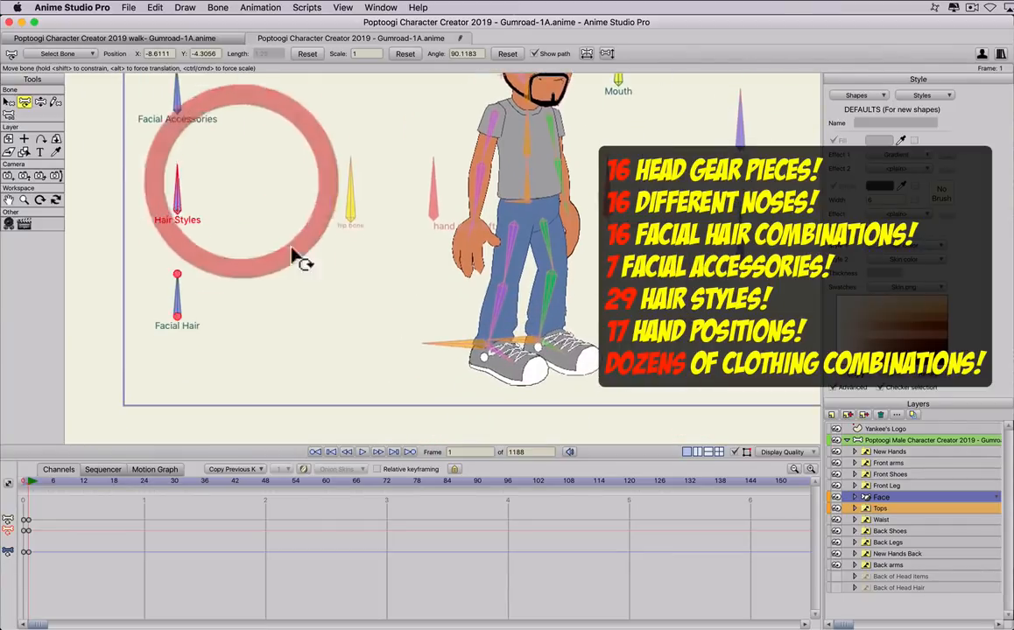
{"action": "left_click_drag", "start_coordinate": [308, 241], "coordinate": [268, 346]}
{"action": "left_click_drag", "start_coordinate": [134, 405], "coordinate": [148, 337]}
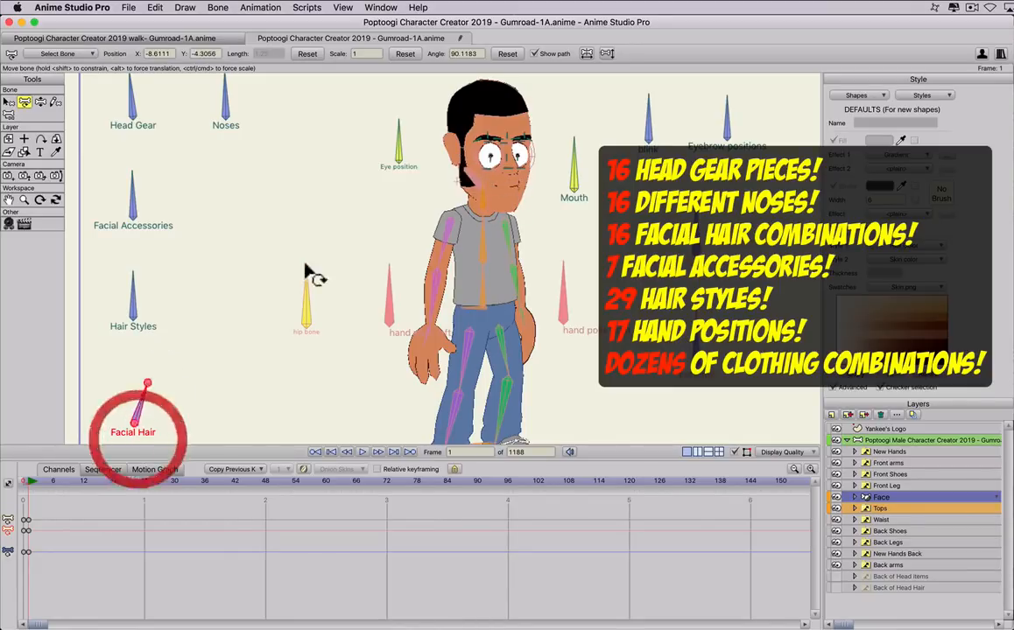
{"action": "scroll", "coordinate": [532, 263], "scroll_direction": "down", "scroll_amount": 4}
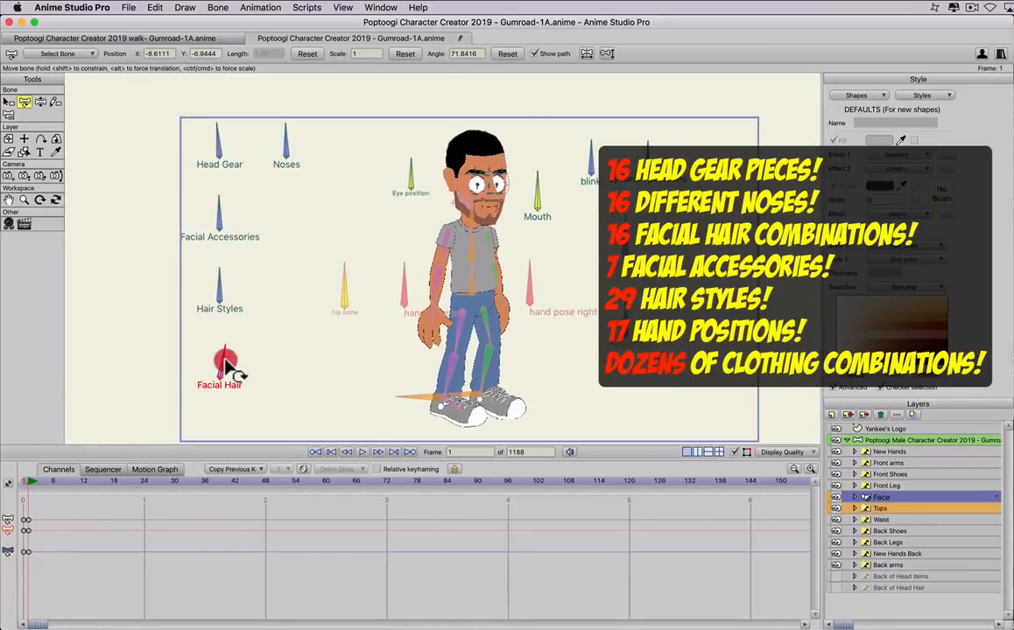
{"action": "mouse_move", "coordinate": [225, 359]}
{"action": "left_mouse_down"}
{"action": "mouse_move", "coordinate": [245, 374]}
{"action": "mouse_move", "coordinate": [224, 355]}
{"action": "left_mouse_up"}
Delete the Face layer's bone keyframes at the start of the timeline to restore the default facial features
{"action": "left_click", "coordinate": [219, 224]}
{"action": "left_click_drag", "start_coordinate": [19, 596], "coordinate": [25, 601]}
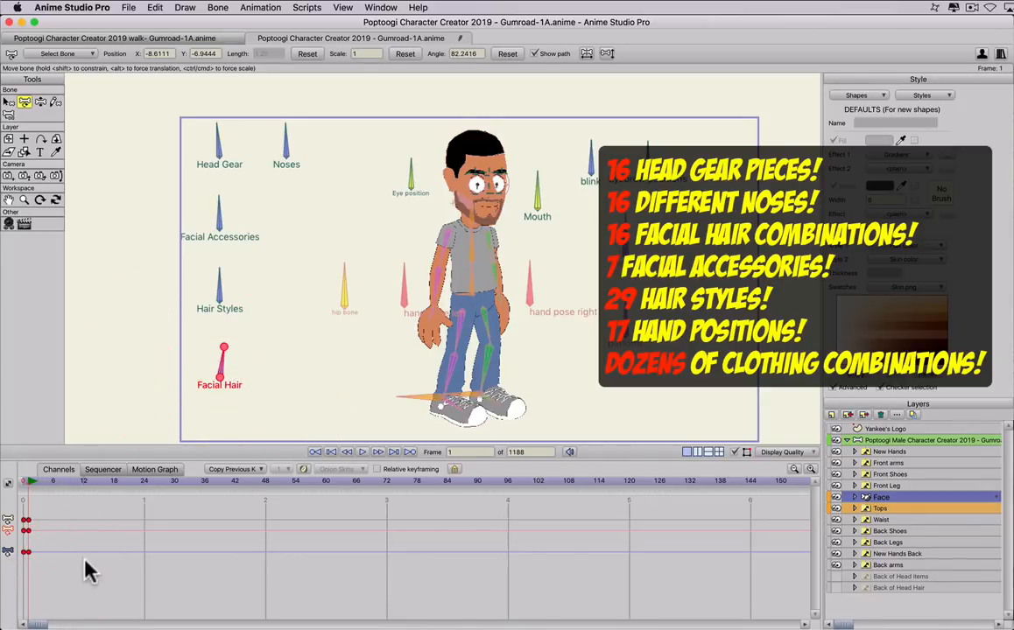
{"action": "key", "text": "Delete"}
Try out the mouth shapes by rotating the Mouth bone, and undo the rotation
{"action": "scroll", "coordinate": [560, 245], "scroll_direction": "up", "scroll_amount": 5}
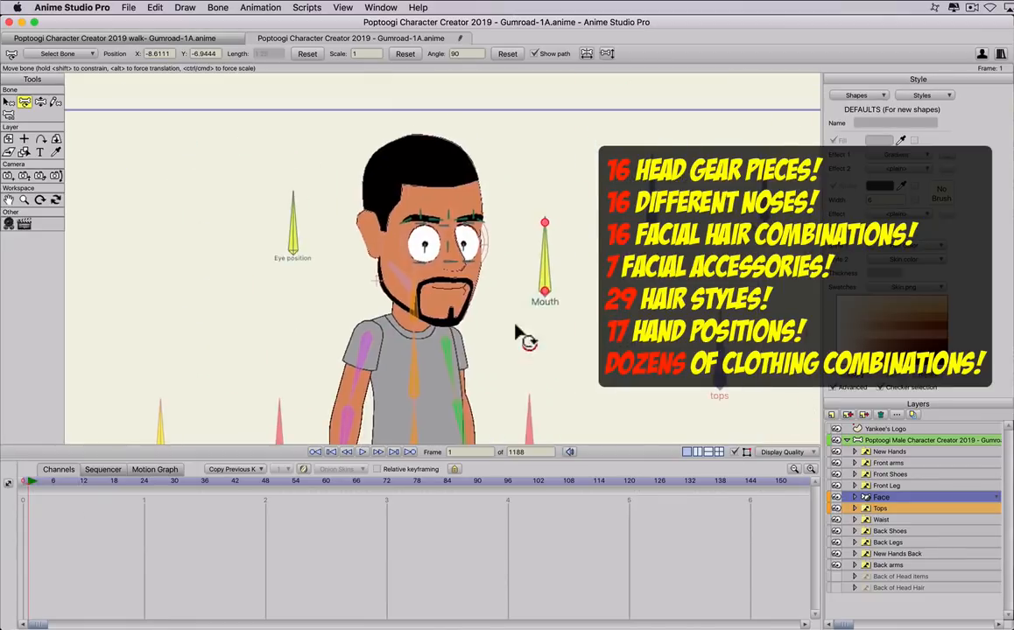
{"action": "mouse_move", "coordinate": [554, 275]}
{"action": "left_mouse_down"}
{"action": "mouse_move", "coordinate": [579, 296]}
{"action": "mouse_move", "coordinate": [554, 278]}
{"action": "mouse_move", "coordinate": [549, 261]}
{"action": "left_mouse_up"}
{"action": "key", "text": "super+z"}
Test the blink bone at about 85.7 degrees and the Eyebrow positions bone at about 93.5 degrees, and delete their keyframes
{"action": "scroll", "coordinate": [611, 263], "scroll_direction": "down", "scroll_amount": 2}
{"action": "mouse_move", "coordinate": [614, 217]}
{"action": "left_mouse_down"}
{"action": "mouse_move", "coordinate": [623, 215]}
{"action": "mouse_move", "coordinate": [612, 207]}
{"action": "left_mouse_up"}
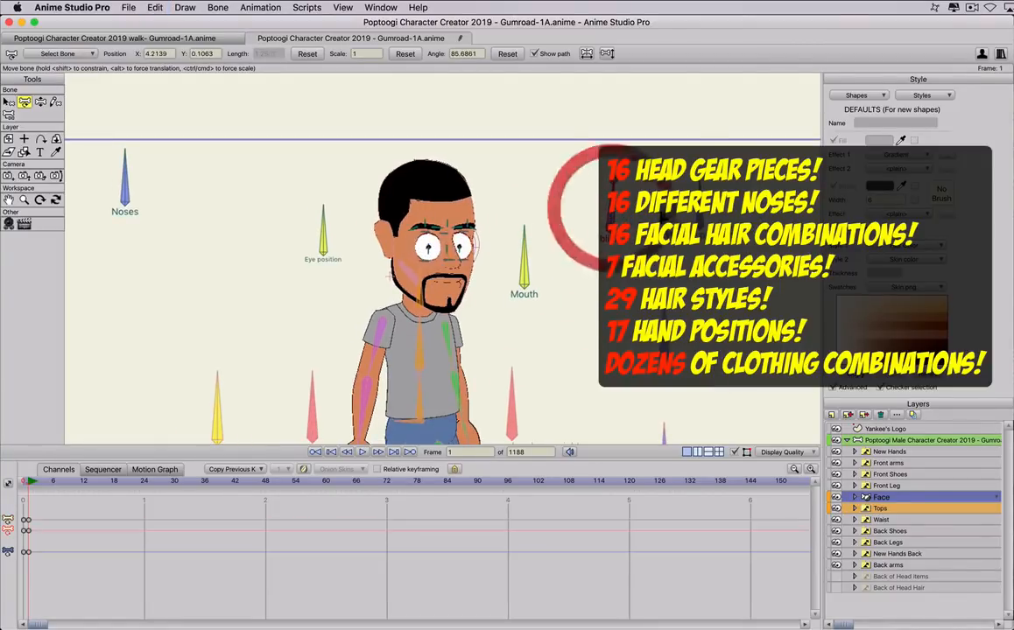
{"action": "mouse_move", "coordinate": [704, 217]}
{"action": "left_mouse_down"}
{"action": "mouse_move", "coordinate": [725, 252]}
{"action": "mouse_move", "coordinate": [707, 219]}
{"action": "mouse_move", "coordinate": [669, 221]}
{"action": "mouse_move", "coordinate": [698, 213]}
{"action": "left_mouse_up"}
{"action": "scroll", "coordinate": [508, 337], "scroll_direction": "down", "scroll_amount": 2}
{"action": "left_click_drag", "start_coordinate": [65, 509], "coordinate": [19, 565]}
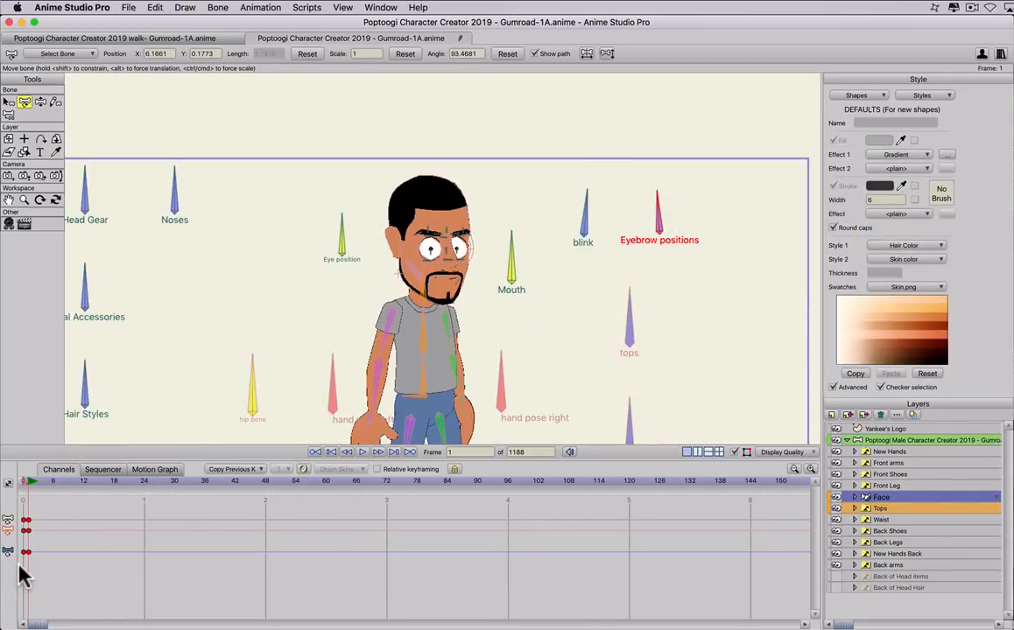
{"action": "key", "text": "Delete"}
Cycle the clothing with the tops and bottoms bones on the main character layer, and delete the resulting keyframes
{"action": "left_click_drag", "start_coordinate": [237, 389], "coordinate": [283, 271]}
{"action": "left_click", "coordinate": [872, 440]}
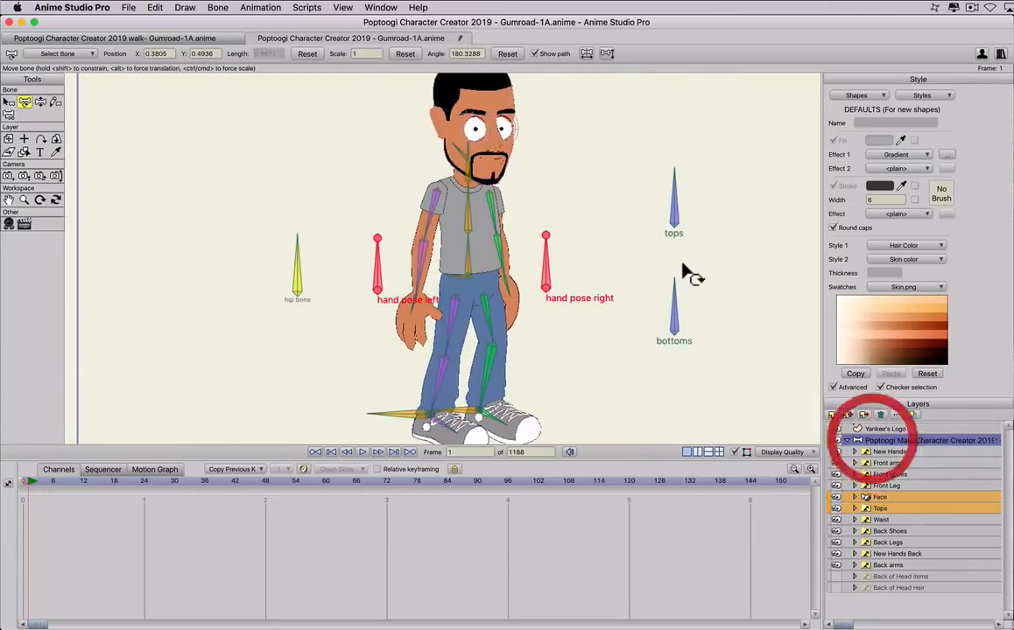
{"action": "left_click", "coordinate": [675, 203]}
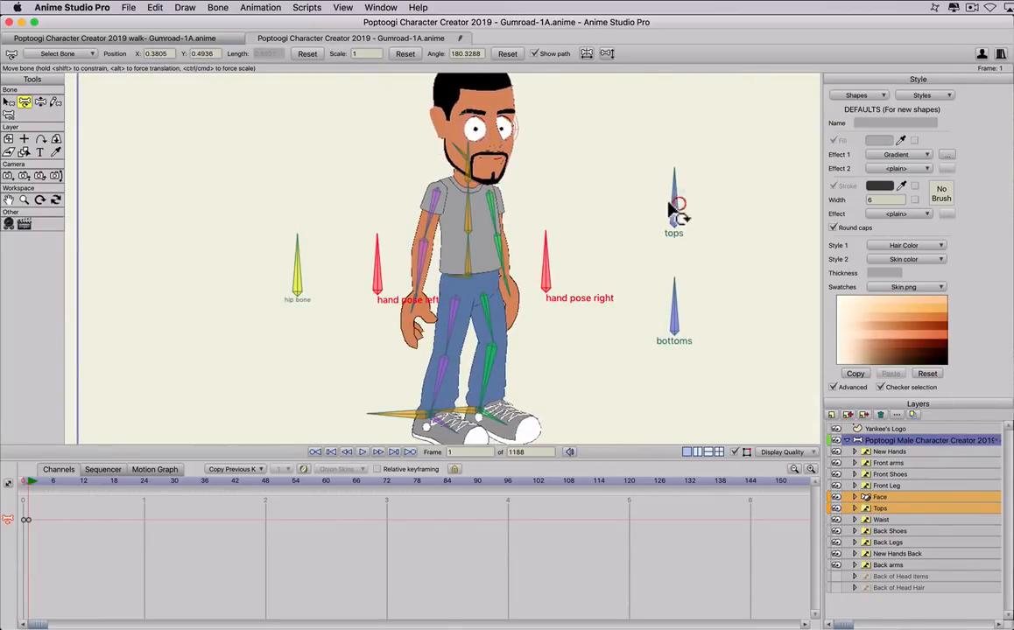
{"action": "mouse_move", "coordinate": [668, 203]}
{"action": "left_mouse_down"}
{"action": "mouse_move", "coordinate": [678, 219]}
{"action": "mouse_move", "coordinate": [673, 201]}
{"action": "mouse_move", "coordinate": [692, 215]}
{"action": "mouse_move", "coordinate": [703, 260]}
{"action": "mouse_move", "coordinate": [675, 204]}
{"action": "left_mouse_up"}
{"action": "left_click_drag", "start_coordinate": [676, 309], "coordinate": [693, 323]}
{"action": "left_click_drag", "start_coordinate": [697, 325], "coordinate": [674, 306]}
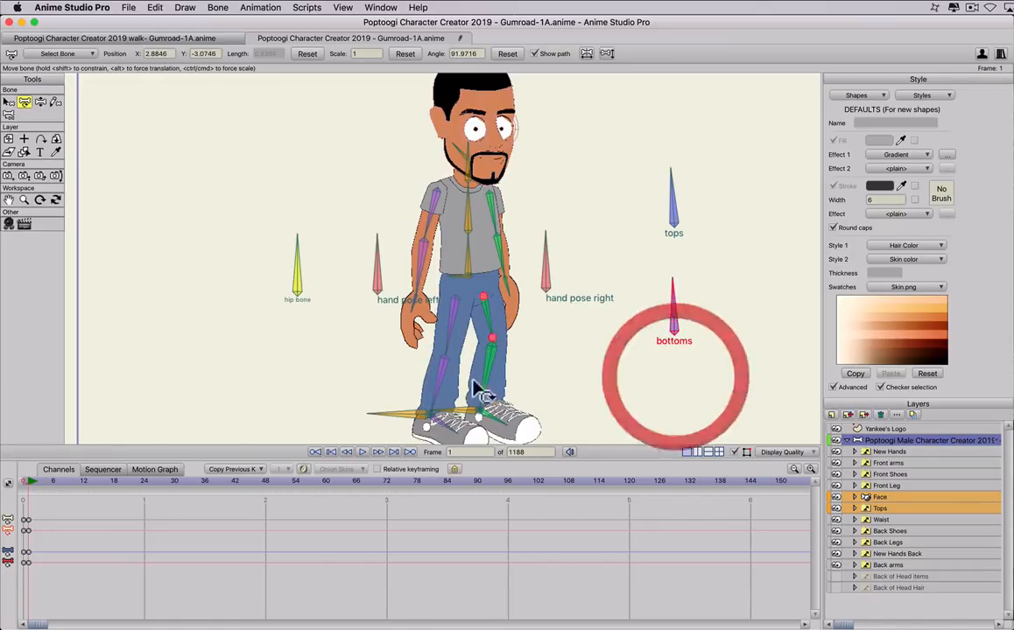
{"action": "left_click_drag", "start_coordinate": [42, 514], "coordinate": [21, 567]}
{"action": "key", "text": "Delete"}
At frame 1, rotate the tops bone to the grey suit jacket and the bottoms bone to about 24.7 degrees for brown dress shoes
{"action": "scroll", "coordinate": [265, 324], "scroll_direction": "down", "scroll_amount": 4}
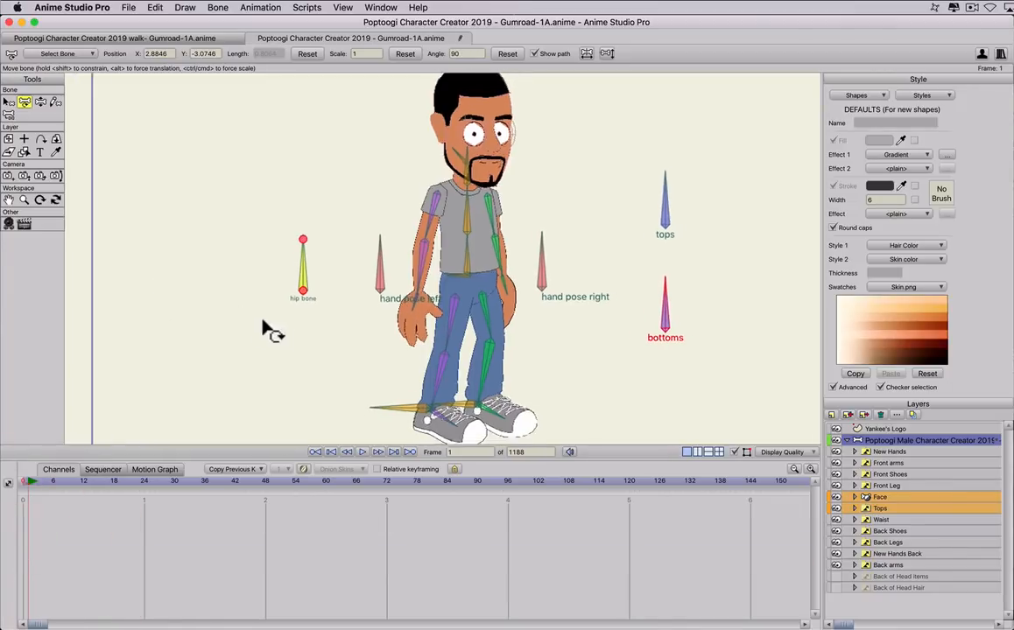
{"action": "left_click", "coordinate": [21, 483]}
{"action": "left_click", "coordinate": [29, 483]}
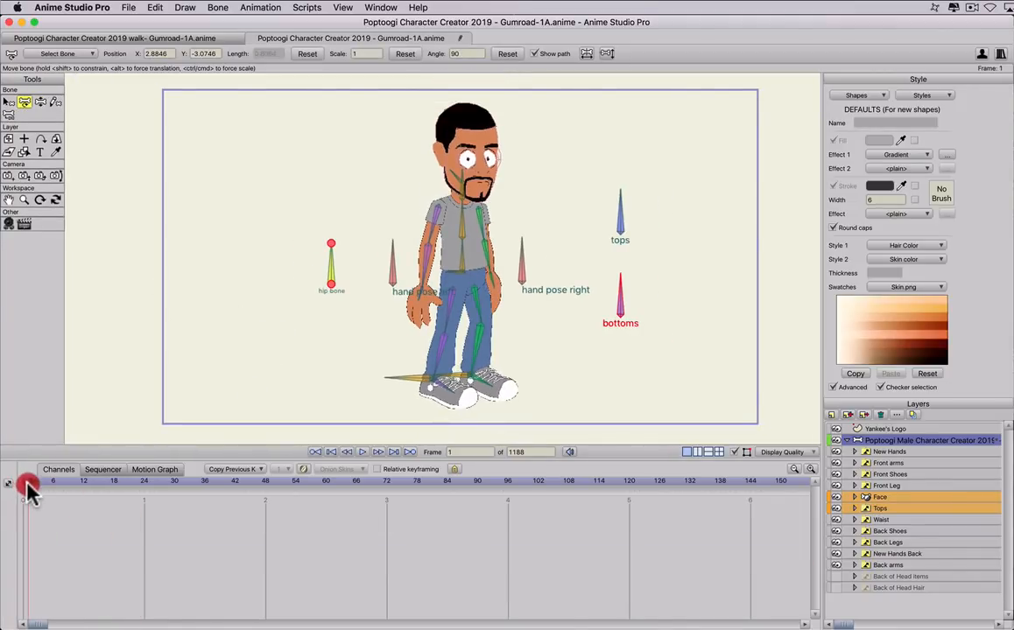
{"action": "left_click", "coordinate": [623, 223]}
{"action": "left_click_drag", "start_coordinate": [623, 224], "coordinate": [646, 224]}
{"action": "left_click_drag", "start_coordinate": [627, 265], "coordinate": [738, 314]}
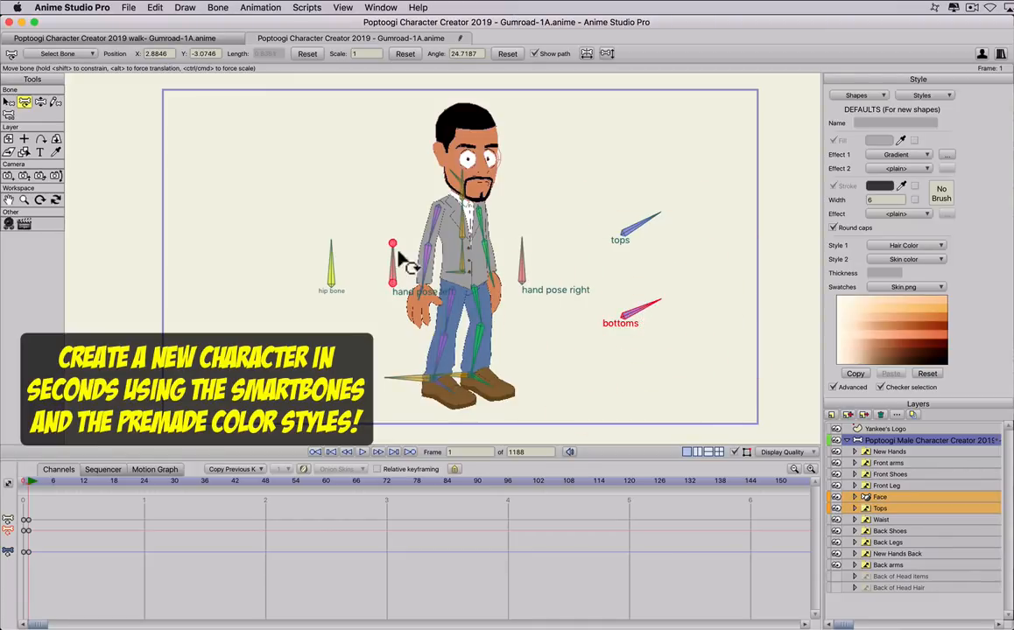
On the Face layer, add a cowboy hat with Head Gear, a red bandana with Facial Accessories at about 29.9 degrees, and rotate Noses to about 66.2
{"action": "left_click", "coordinate": [876, 496]}
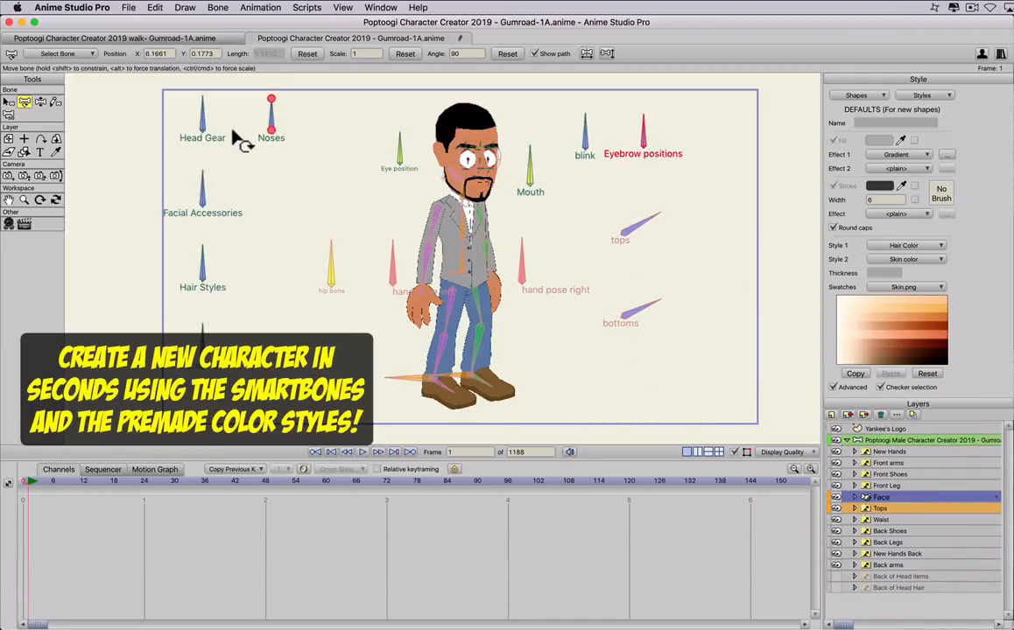
{"action": "left_click_drag", "start_coordinate": [230, 133], "coordinate": [213, 200]}
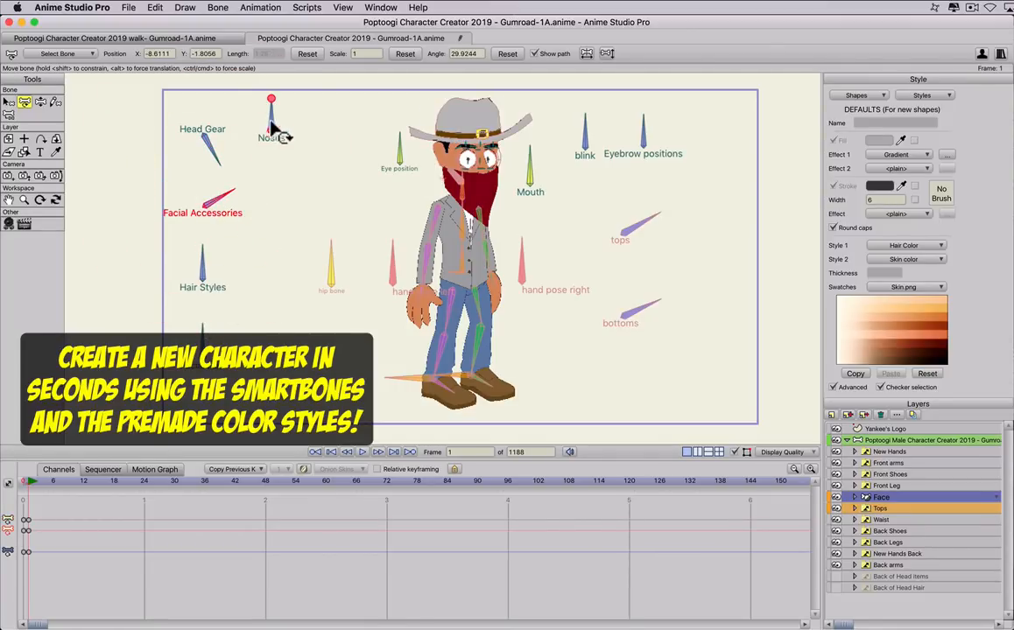
{"action": "left_click_drag", "start_coordinate": [268, 117], "coordinate": [289, 124]}
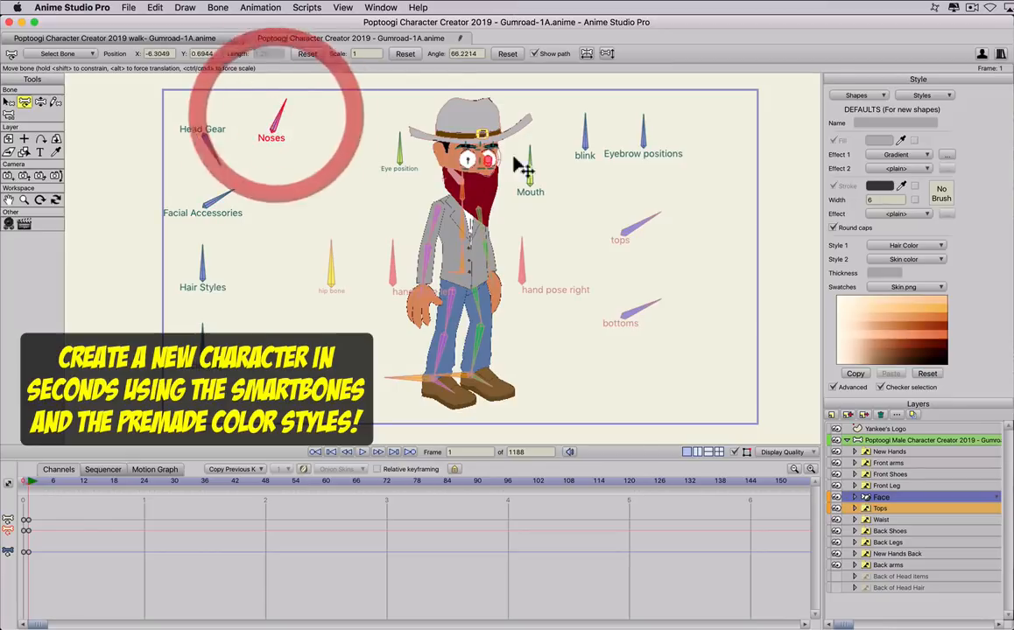
Change the fill of the Skin color style to a pale skin tone from the Skin.png swatch
{"action": "left_click", "coordinate": [921, 95]}
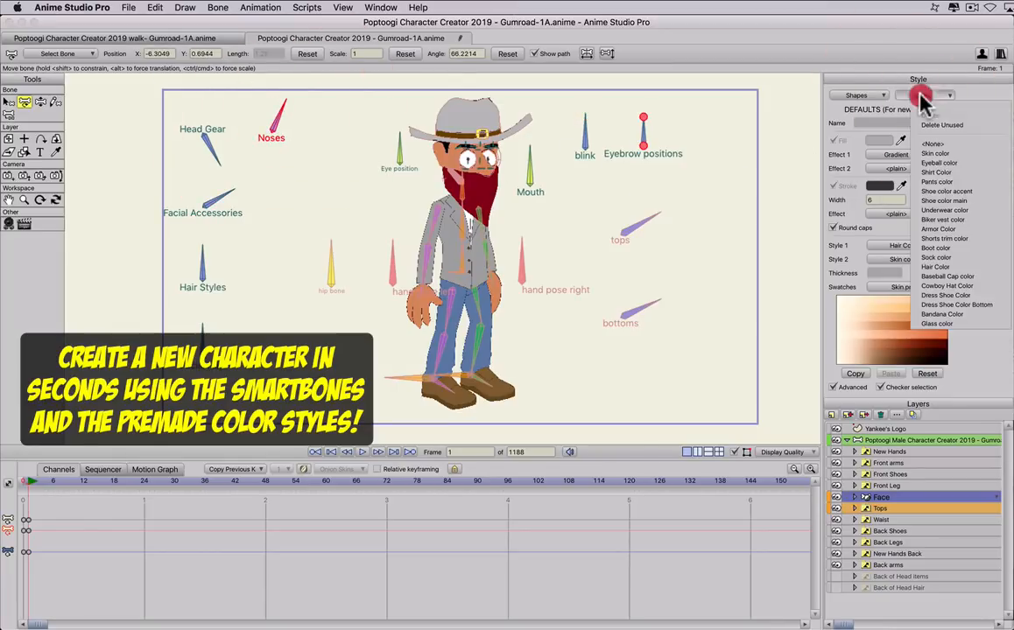
{"action": "left_click", "coordinate": [929, 153]}
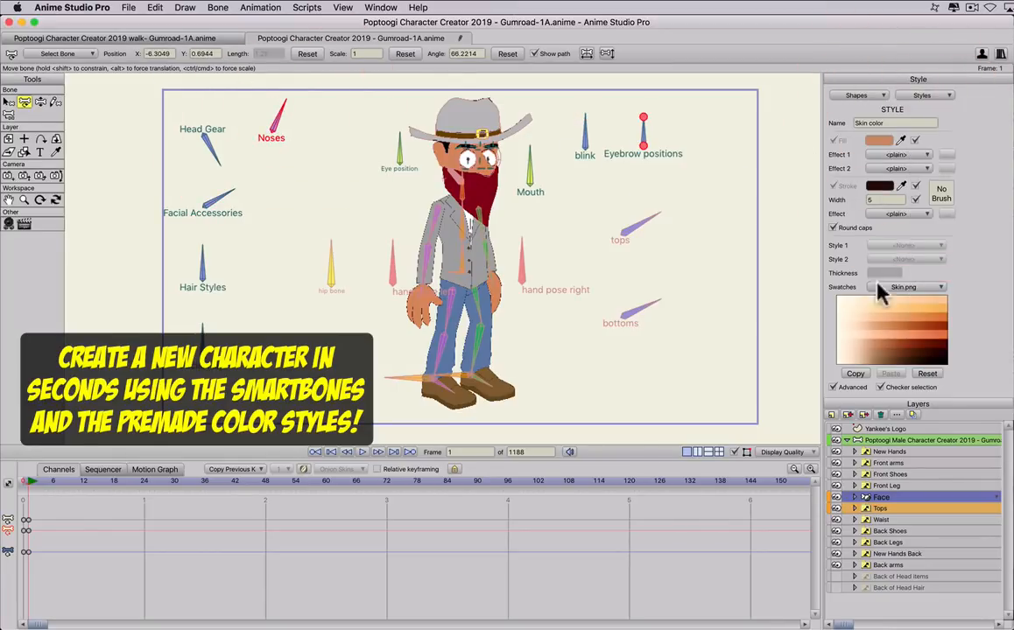
{"action": "left_click", "coordinate": [876, 304]}
Set the Pants color style to an orange fill and a dark brown stroke with hex value 844D1D
{"action": "left_click", "coordinate": [910, 97]}
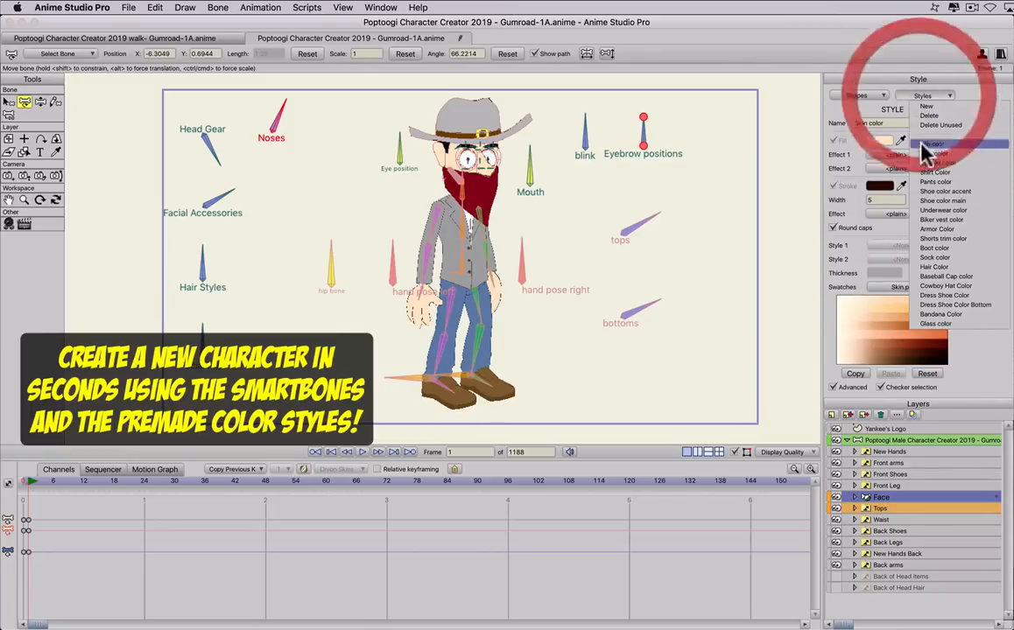
{"action": "left_click", "coordinate": [920, 178]}
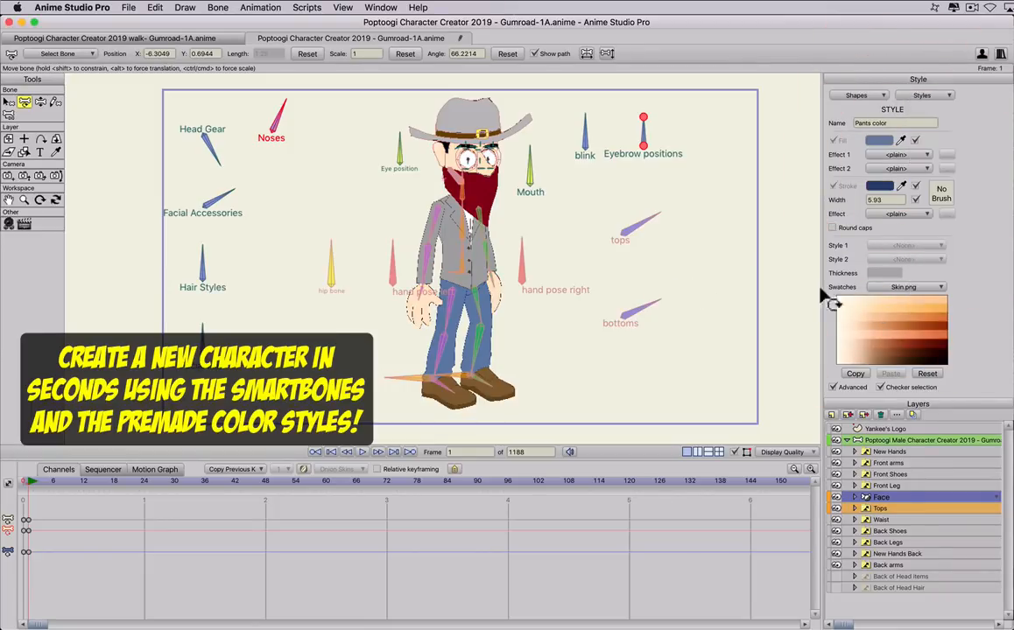
{"action": "left_click", "coordinate": [889, 331]}
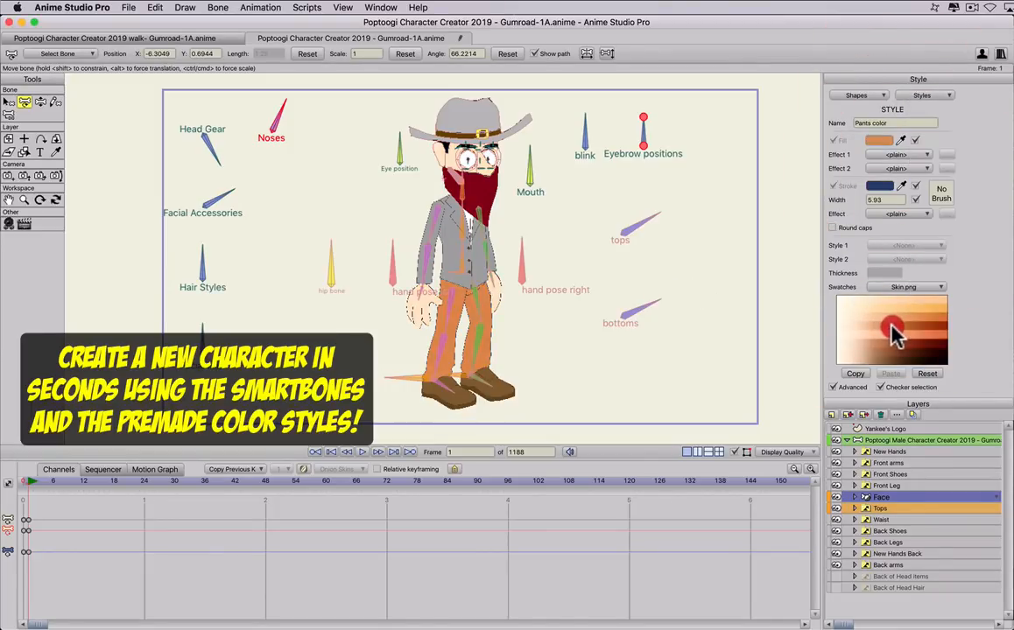
{"action": "left_click", "coordinate": [921, 95]}
{"action": "left_click", "coordinate": [917, 177]}
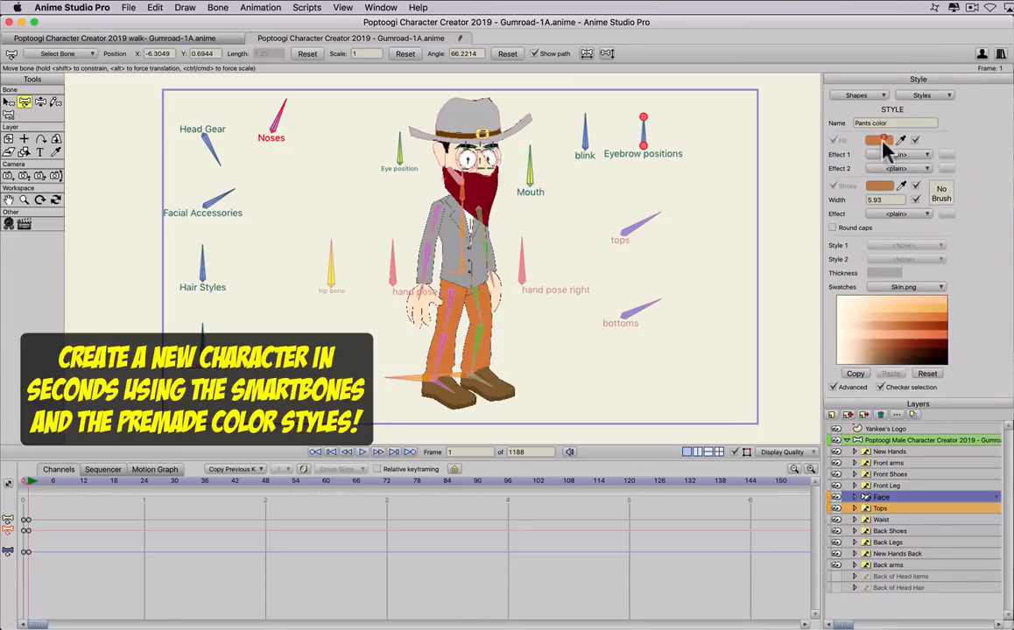
{"action": "left_click", "coordinate": [889, 184]}
{"action": "left_click", "coordinate": [834, 385]}
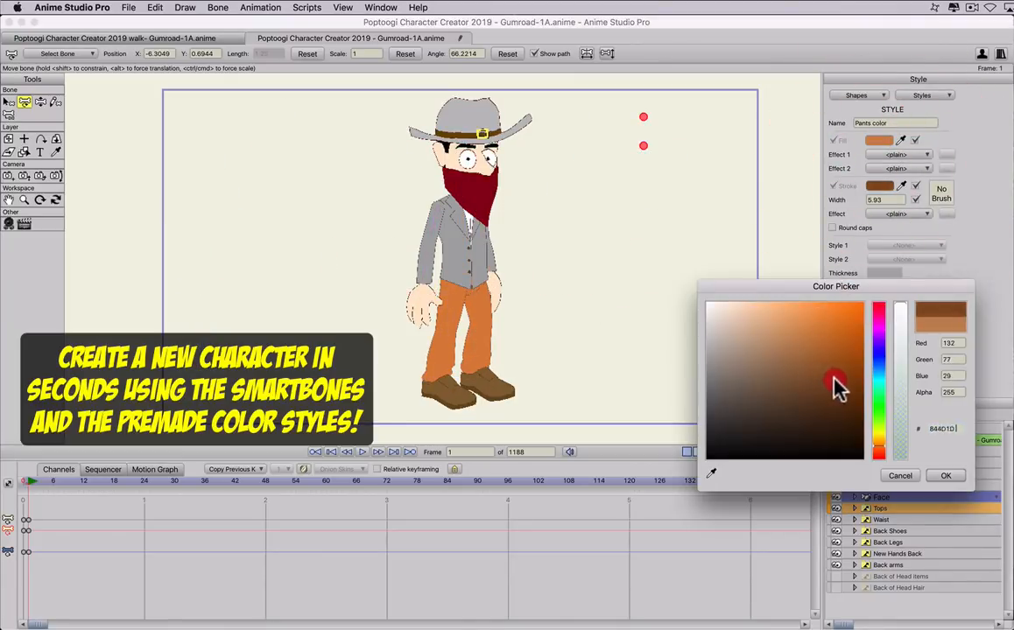
{"action": "left_click", "coordinate": [946, 476]}
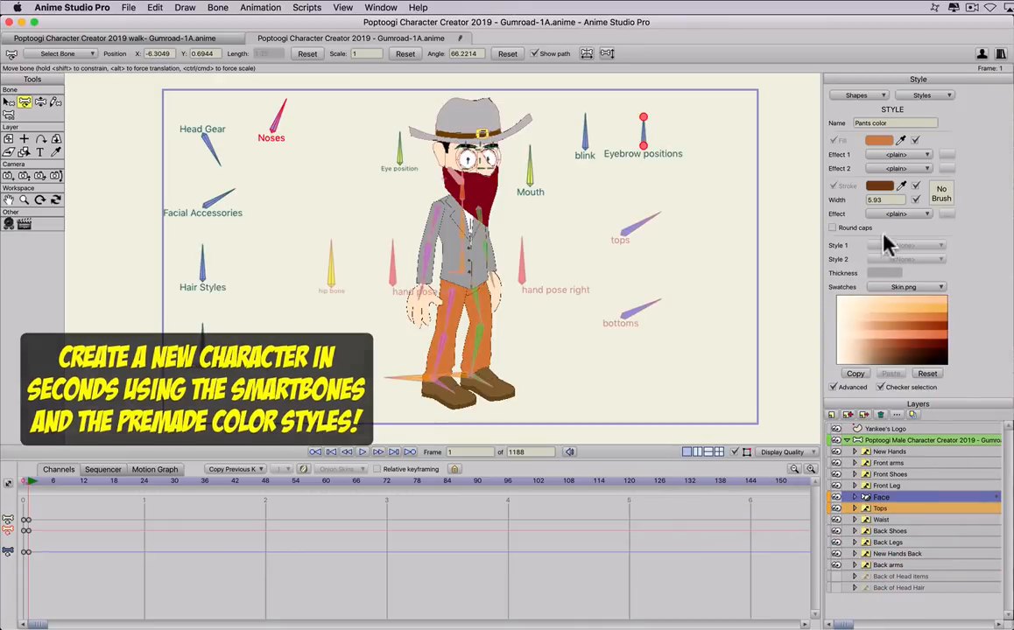
Set the Shirt Color style to a brown fill and a darker brown stroke
{"action": "left_click", "coordinate": [921, 94]}
{"action": "left_click", "coordinate": [917, 170]}
{"action": "left_click", "coordinate": [882, 357]}
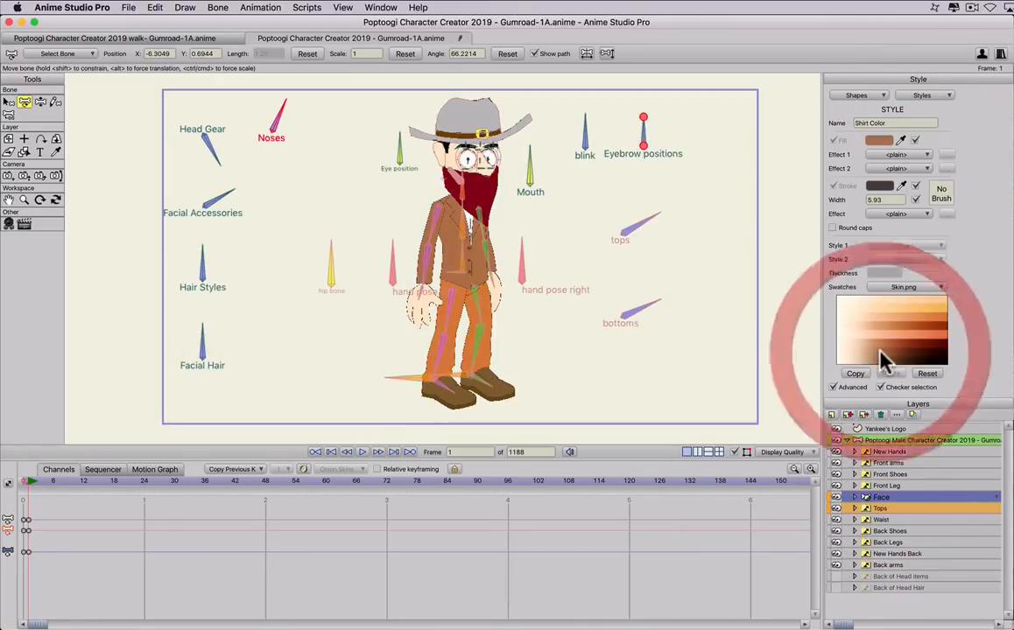
{"action": "left_click", "coordinate": [888, 355]}
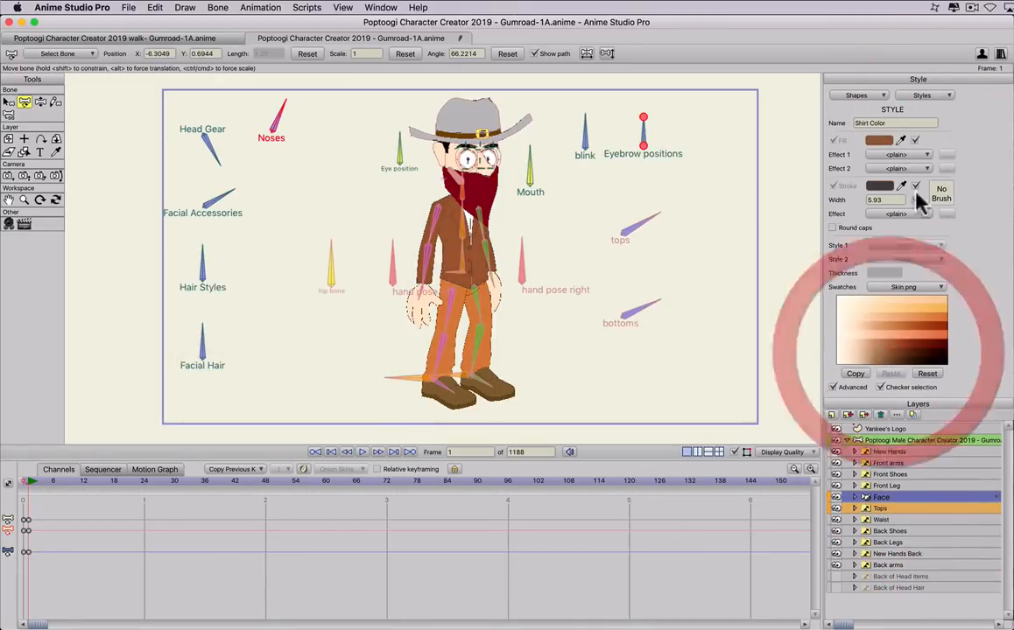
{"action": "left_click_drag", "start_coordinate": [900, 186], "coordinate": [882, 140]}
{"action": "left_click", "coordinate": [879, 187]}
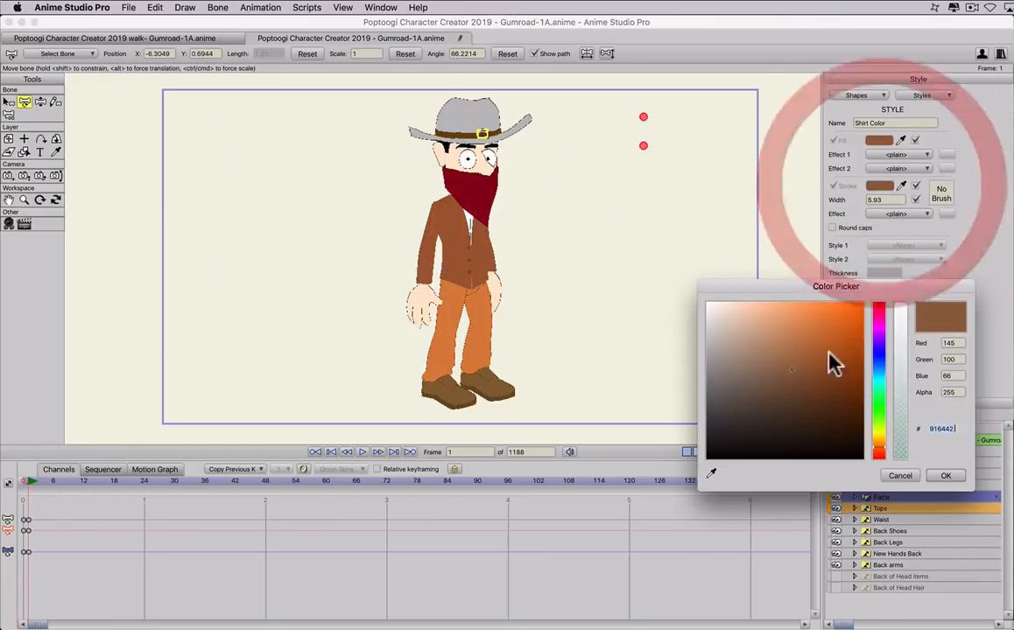
{"action": "left_click", "coordinate": [830, 398]}
{"action": "left_click", "coordinate": [949, 475]}
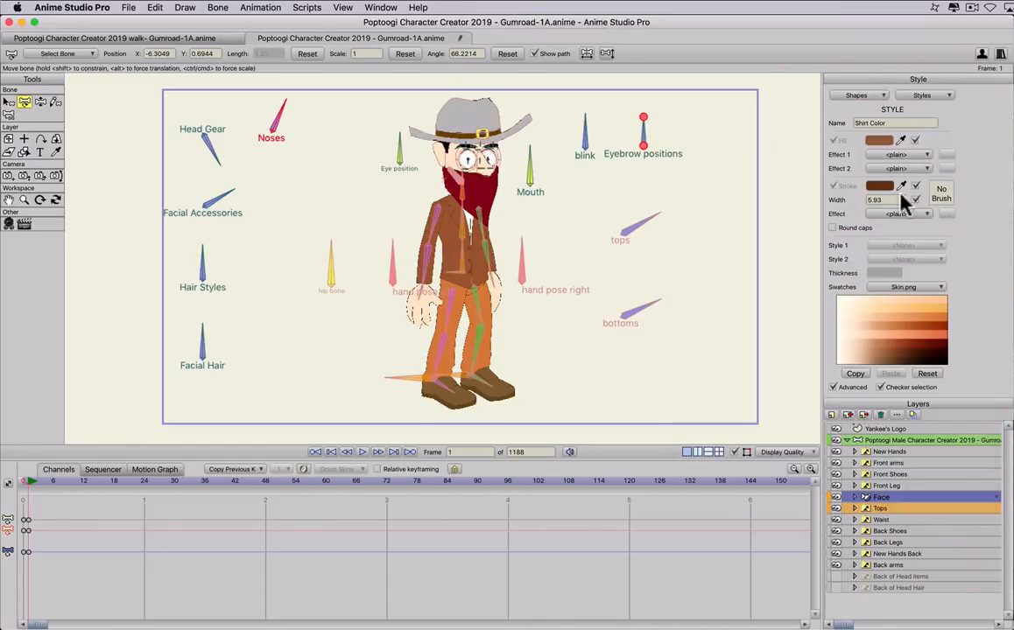
Change the fill of the Cowboy Hat Color style to light brown from the Skin.png swatch
{"action": "left_click", "coordinate": [913, 94]}
{"action": "left_click", "coordinate": [919, 286]}
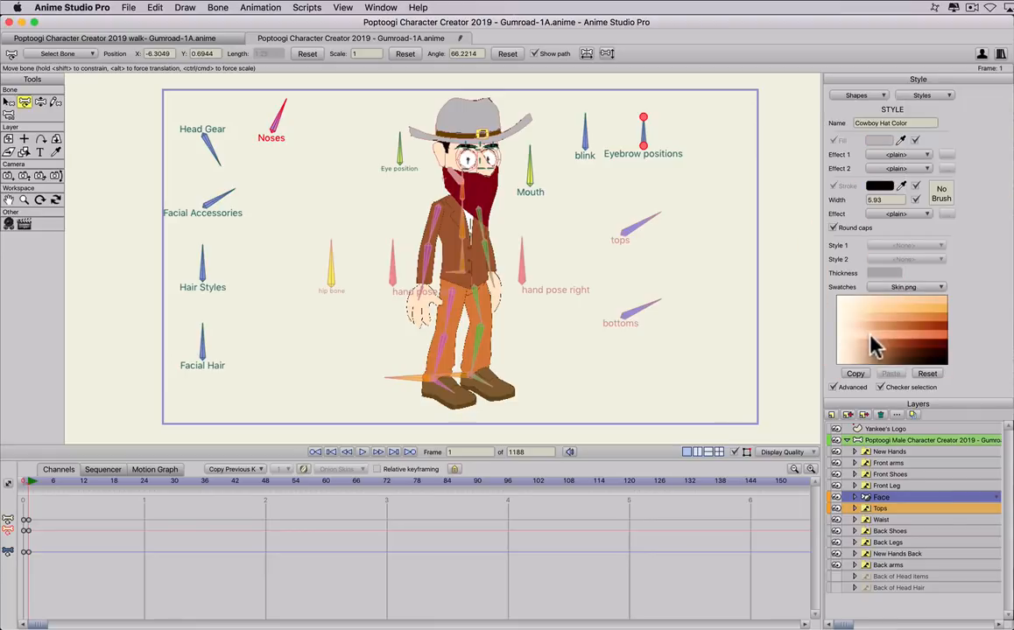
{"action": "left_click", "coordinate": [884, 330]}
{"action": "left_click_drag", "start_coordinate": [884, 332], "coordinate": [876, 354]}
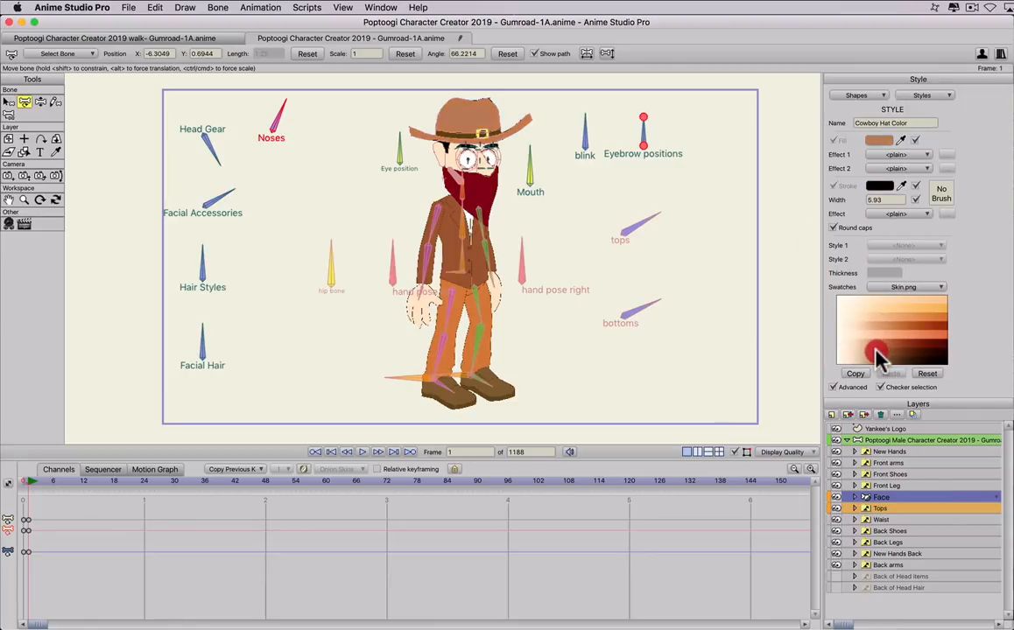
Change the fill of the Hair Color style to reddish orange from the Skin.png swatch
{"action": "left_click", "coordinate": [918, 97]}
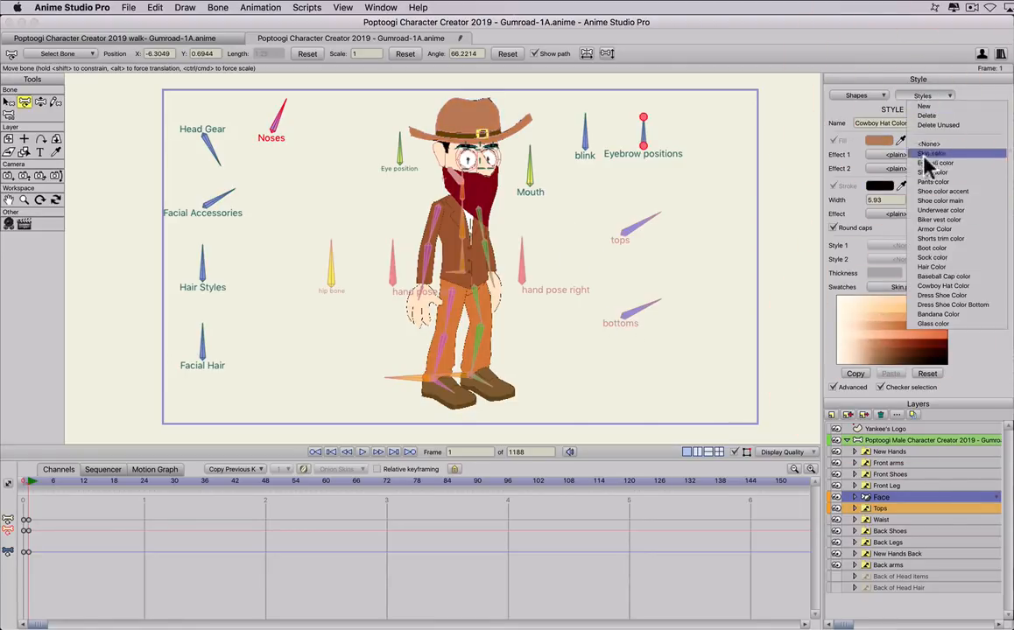
{"action": "left_click", "coordinate": [914, 266]}
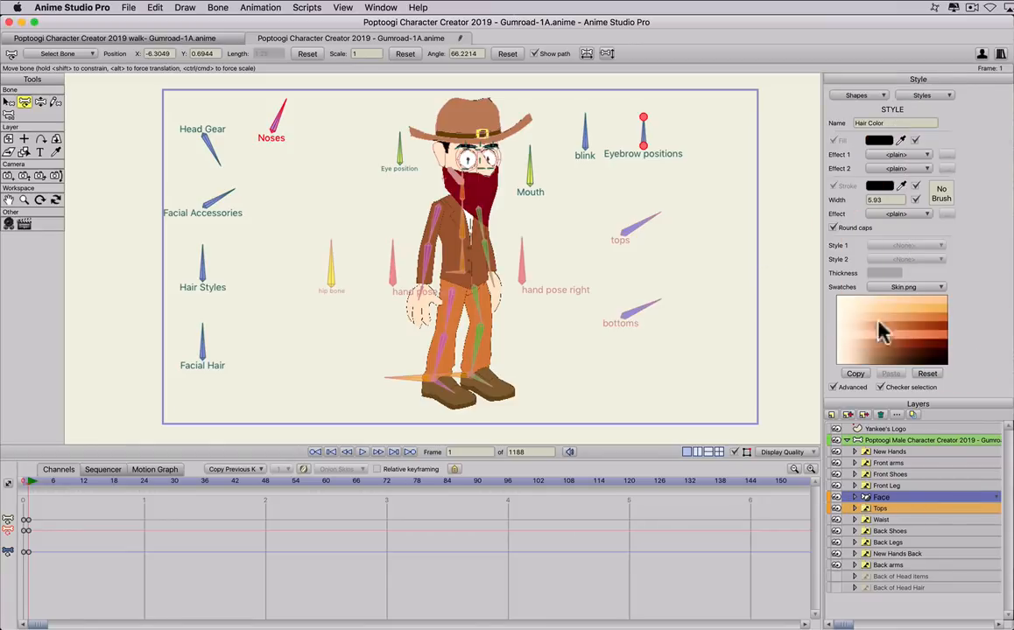
{"action": "left_click", "coordinate": [912, 333]}
Insert the regular walk action into the main character layer's timeline from frame 1 and preview its first frames
{"action": "left_click", "coordinate": [889, 440]}
{"action": "left_click", "coordinate": [346, 7]}
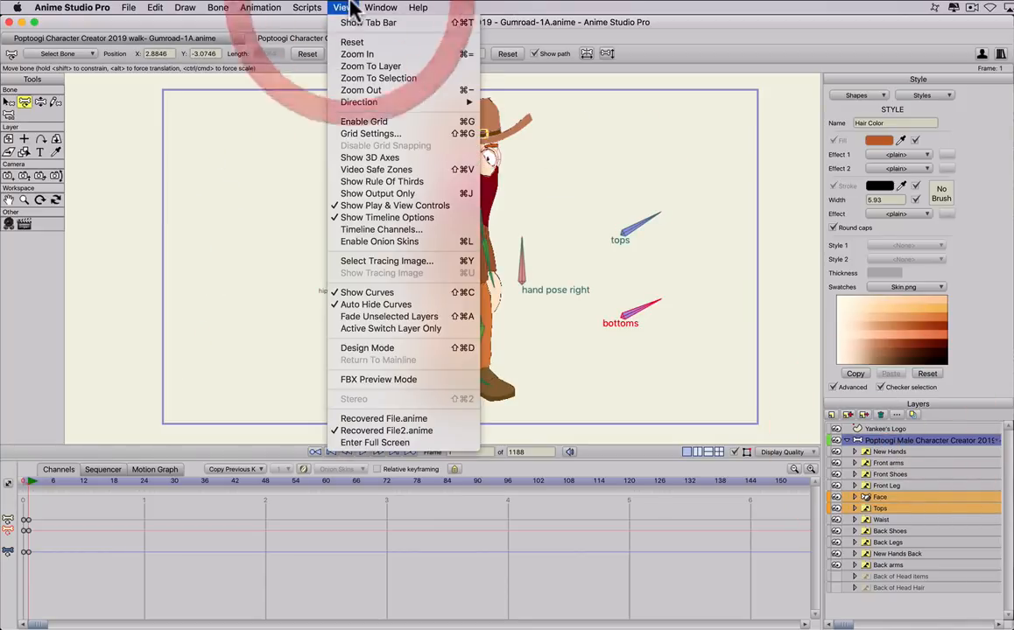
{"action": "left_click", "coordinate": [372, 113]}
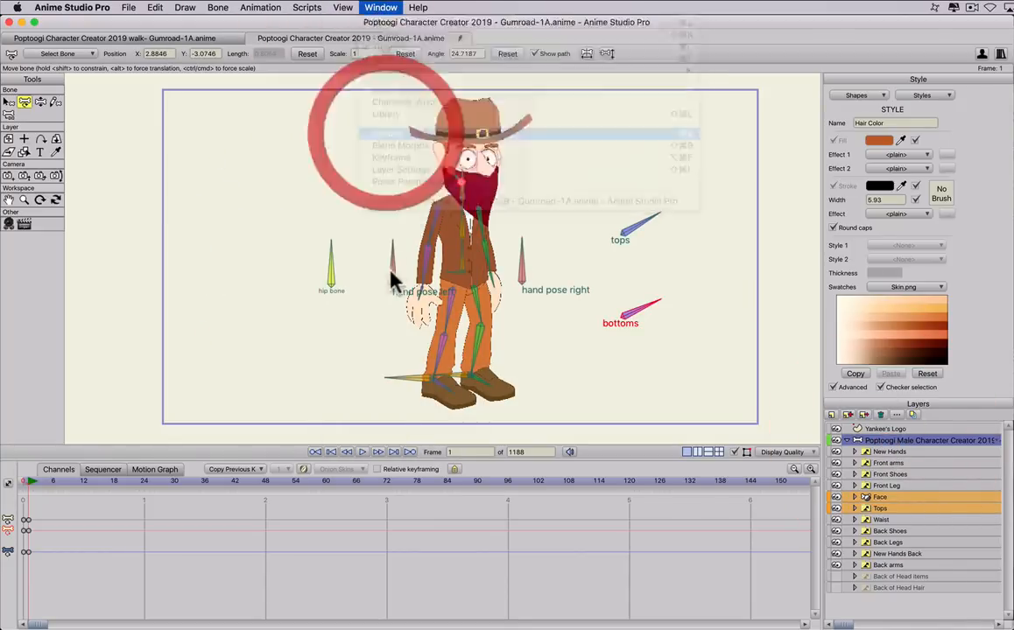
{"action": "left_click", "coordinate": [652, 178]}
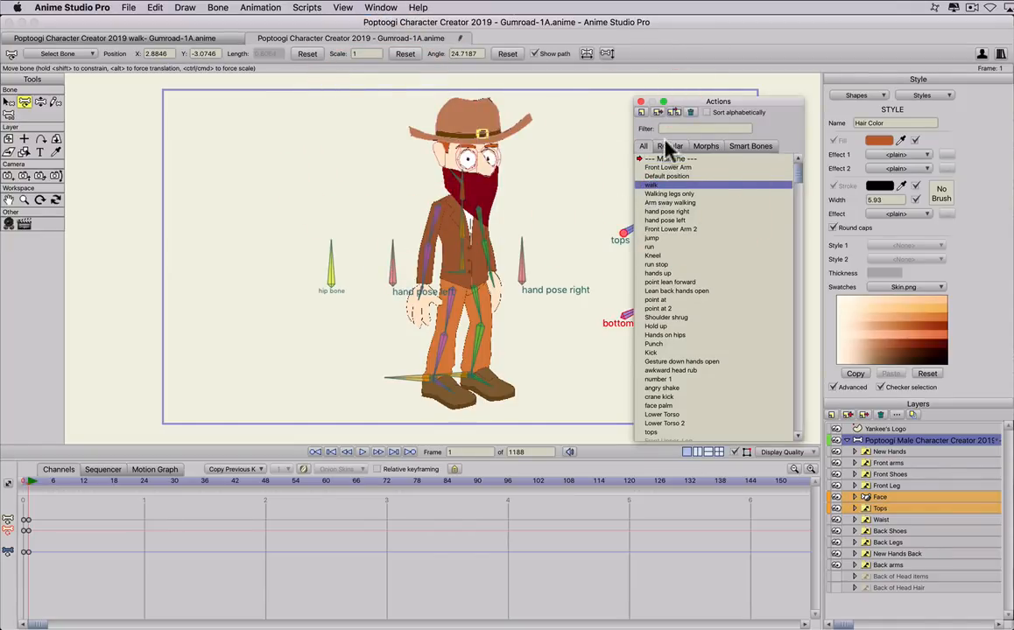
{"action": "left_click", "coordinate": [670, 146]}
{"action": "left_click", "coordinate": [652, 176]}
{"action": "left_click", "coordinate": [674, 112]}
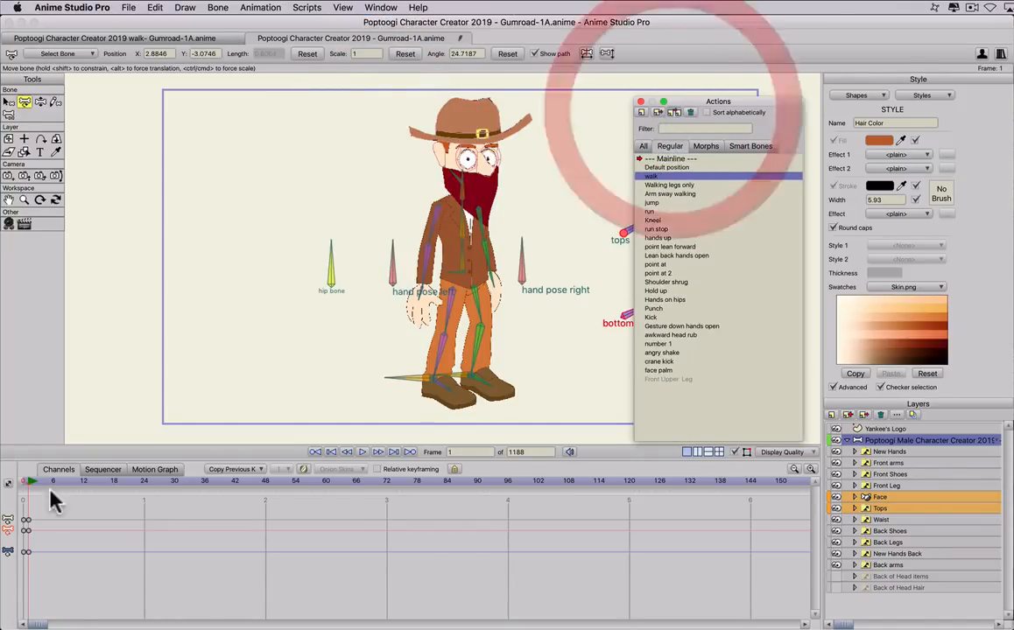
{"action": "left_click", "coordinate": [36, 481]}
{"action": "mouse_move", "coordinate": [36, 480]}
{"action": "left_mouse_down"}
{"action": "mouse_move", "coordinate": [215, 481]}
{"action": "mouse_move", "coordinate": [19, 481]}
{"action": "mouse_move", "coordinate": [29, 490]}
{"action": "left_mouse_up"}
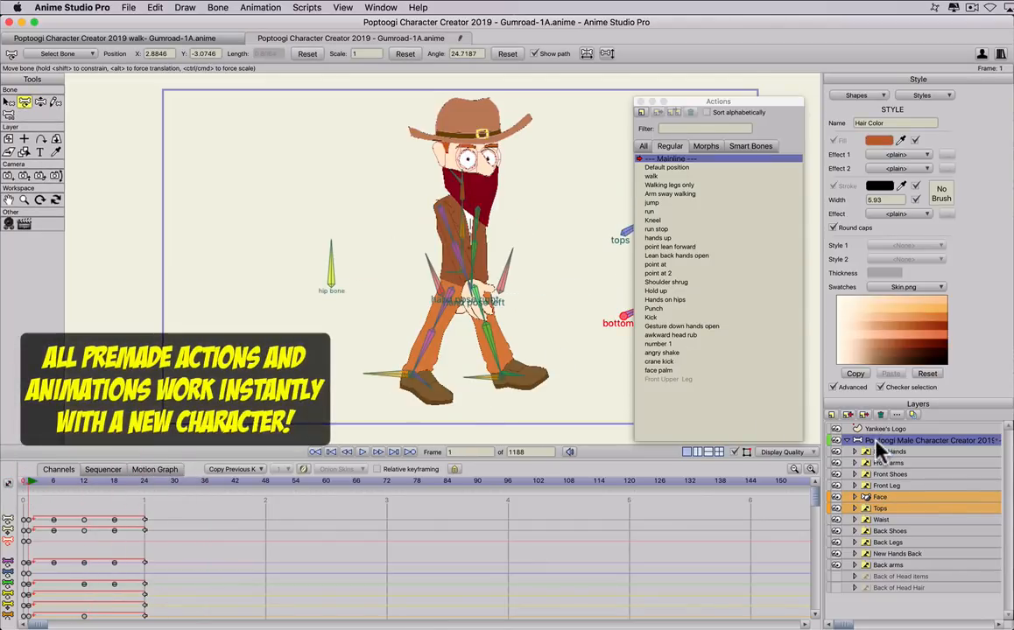
Insert the Puzzled facial action into the Face layer's timeline at frame 1
{"action": "left_click", "coordinate": [878, 497]}
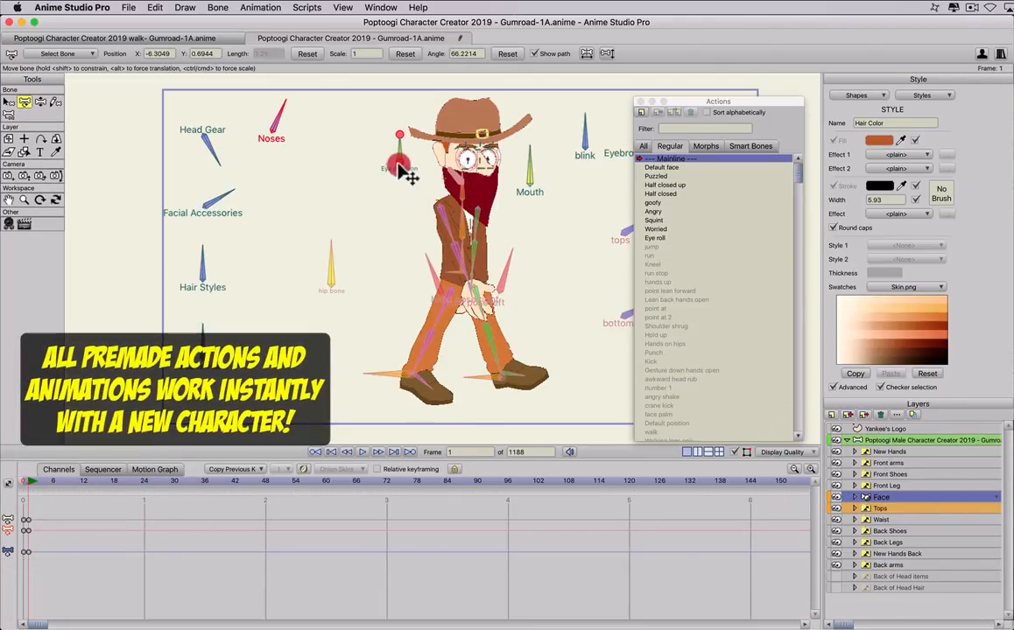
{"action": "left_click_drag", "start_coordinate": [408, 173], "coordinate": [592, 163]}
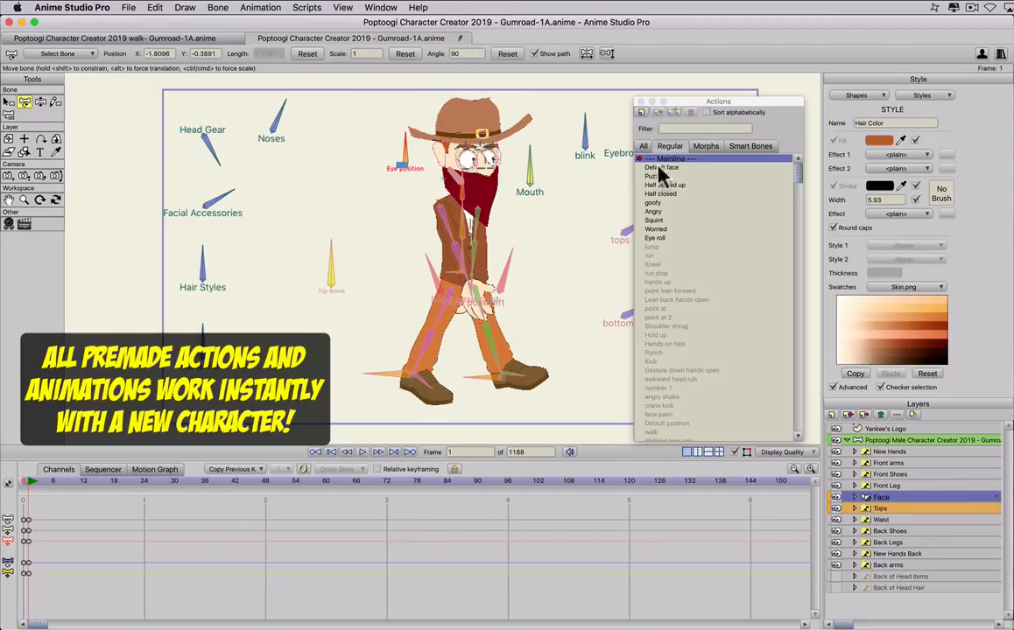
{"action": "left_click", "coordinate": [657, 175]}
{"action": "left_click", "coordinate": [674, 112]}
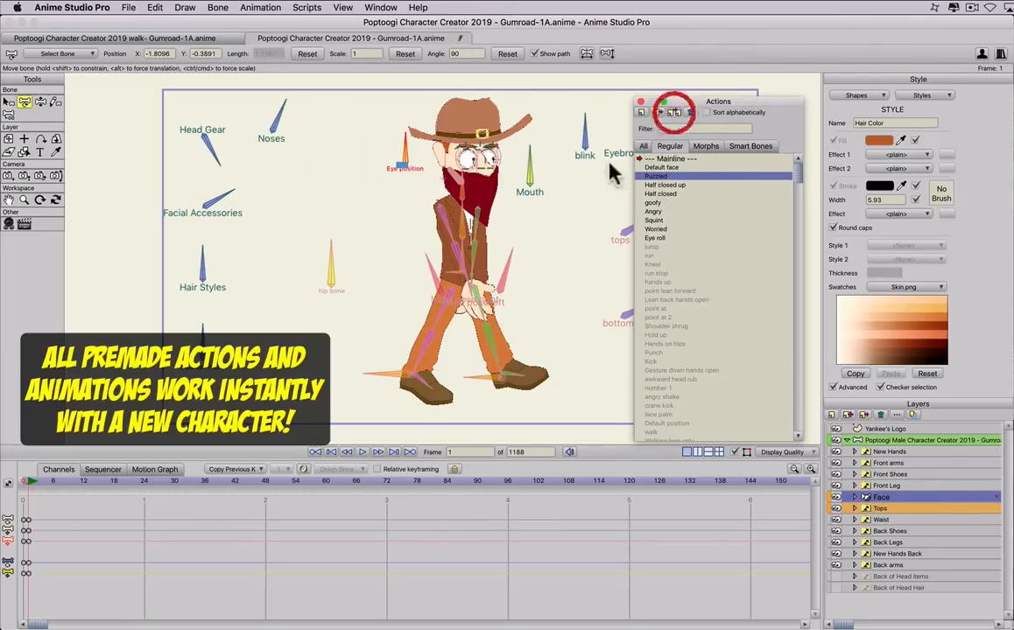
At frame 41, pose the cowboy's face by moving the Eye position bone and adjusting the bones around the eyes
{"action": "mouse_move", "coordinate": [35, 544]}
{"action": "left_mouse_down"}
{"action": "mouse_move", "coordinate": [120, 551]}
{"action": "mouse_move", "coordinate": [173, 506]}
{"action": "mouse_move", "coordinate": [226, 493]}
{"action": "left_mouse_up"}
{"action": "scroll", "coordinate": [458, 216], "scroll_direction": "up", "scroll_amount": 5}
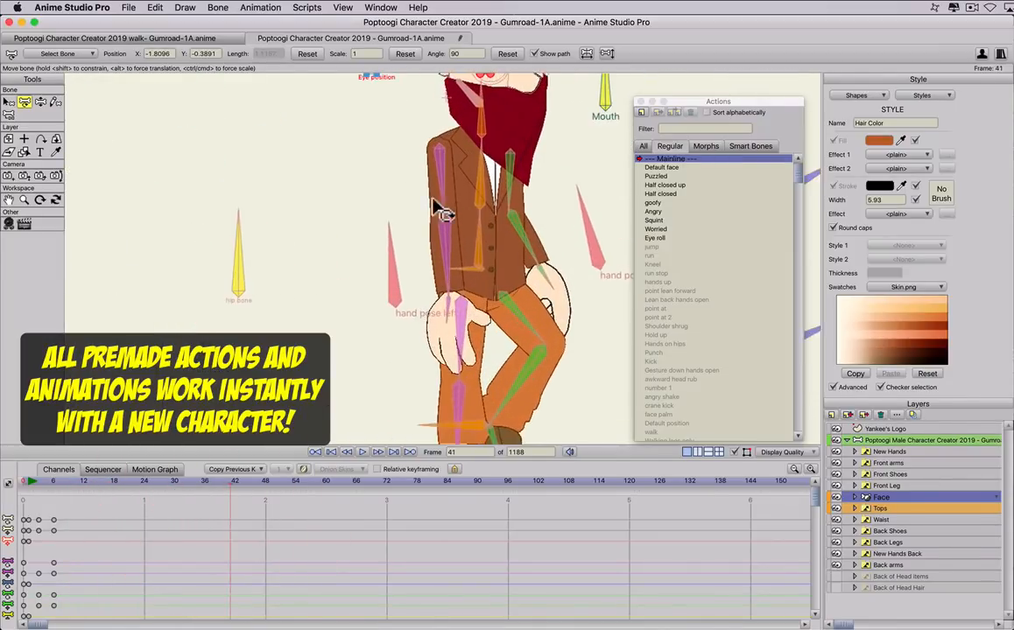
{"action": "left_click_drag", "start_coordinate": [407, 182], "coordinate": [360, 335]}
{"action": "scroll", "coordinate": [433, 218], "scroll_direction": "up", "scroll_amount": 3}
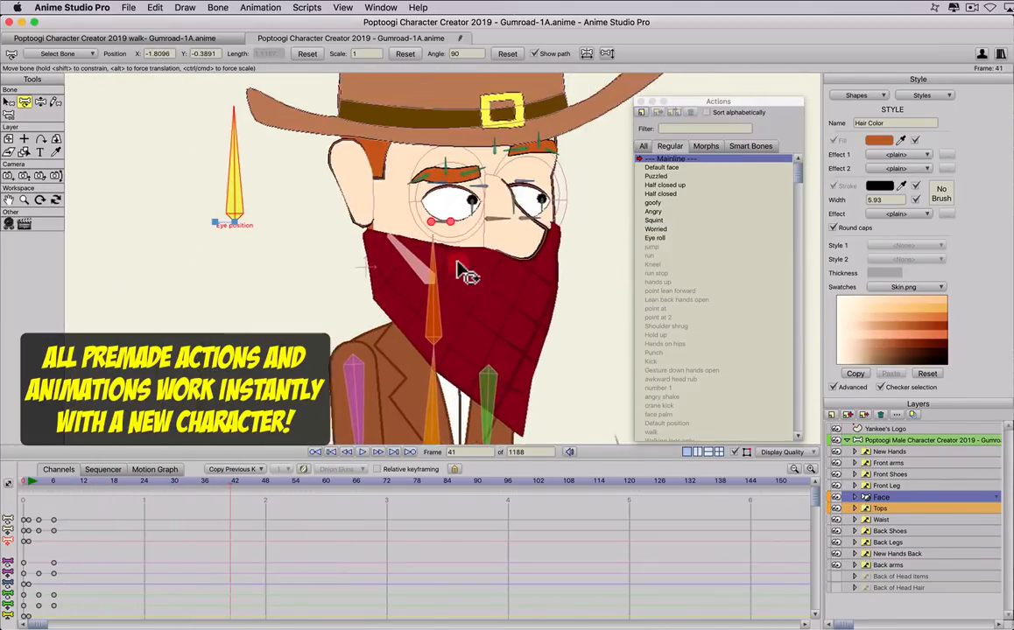
{"action": "left_click_drag", "start_coordinate": [226, 278], "coordinate": [206, 279]}
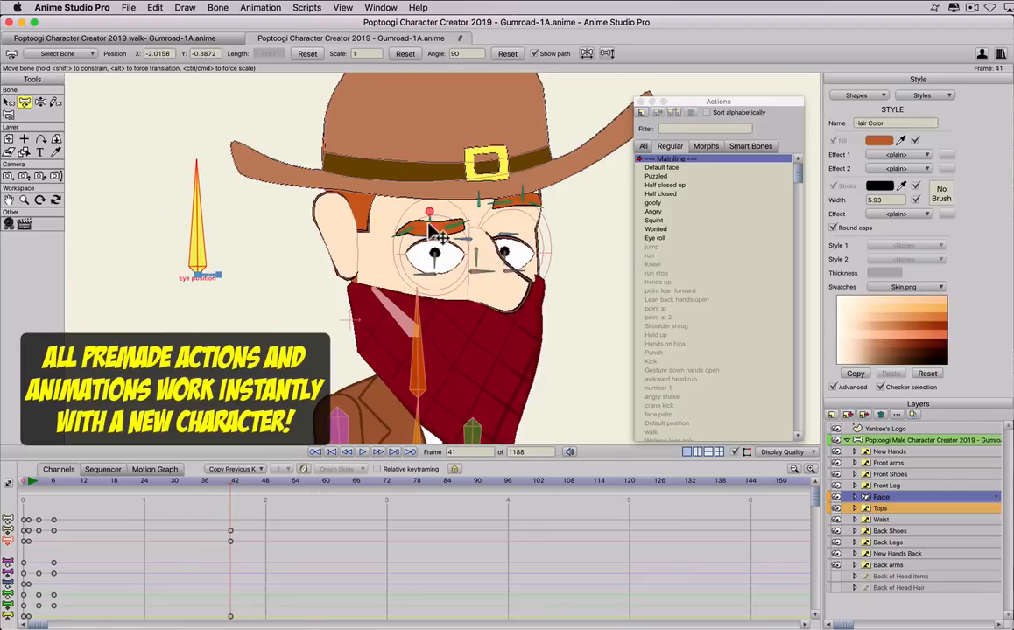
{"action": "left_click", "coordinate": [429, 199]}
{"action": "left_click_drag", "start_coordinate": [429, 201], "coordinate": [475, 253]}
Clear the facial pose keyframes at frame 41 and return to the full character
{"action": "left_click_drag", "start_coordinate": [262, 518], "coordinate": [193, 628]}
{"action": "scroll", "coordinate": [328, 345], "scroll_direction": "down", "scroll_amount": 8}
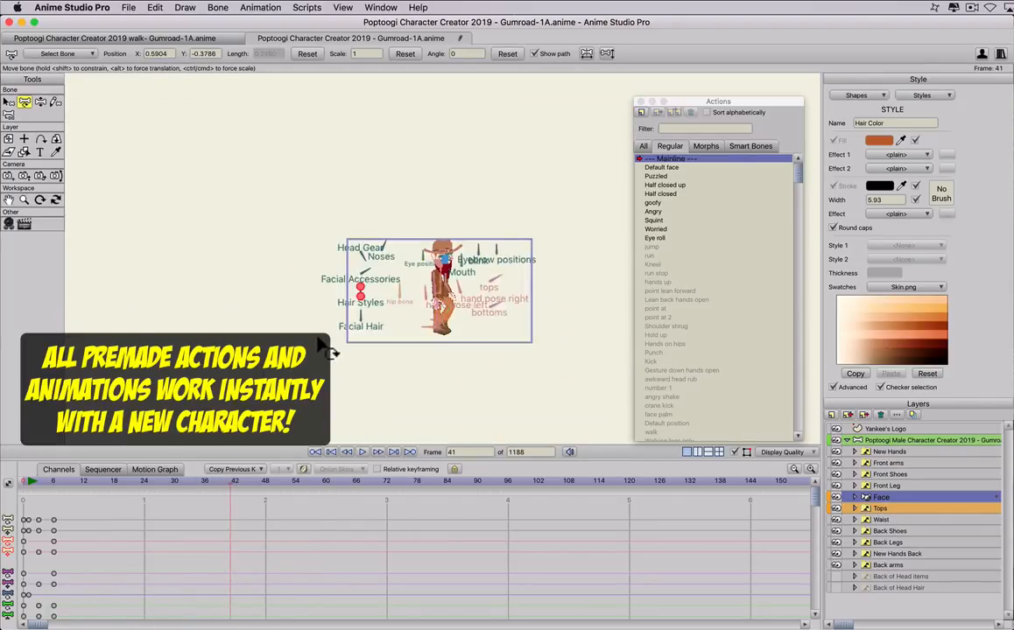
{"action": "scroll", "coordinate": [324, 289], "scroll_direction": "up", "scroll_amount": 6}
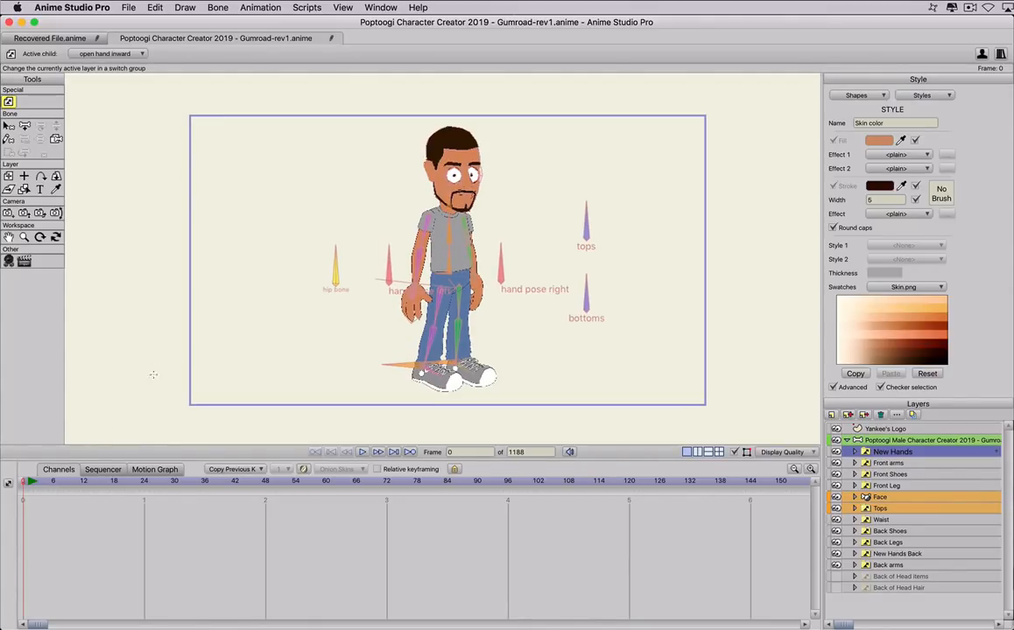
On the main character bone layer at frame 1, reposition the back foot with the Manipulate Bones tool
{"action": "left_click", "coordinate": [856, 439]}
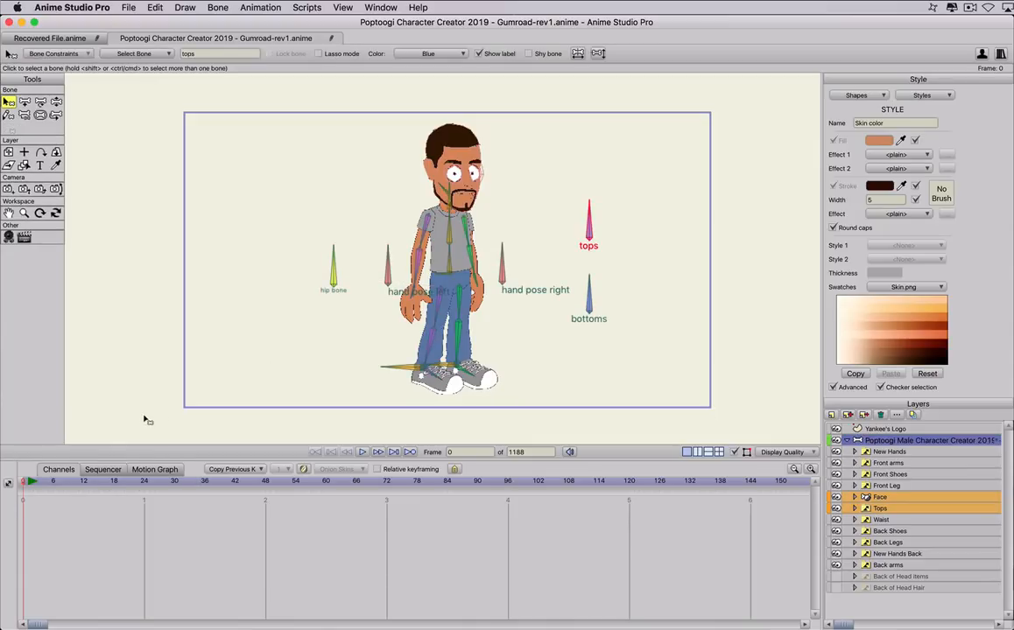
{"action": "left_click", "coordinate": [32, 484]}
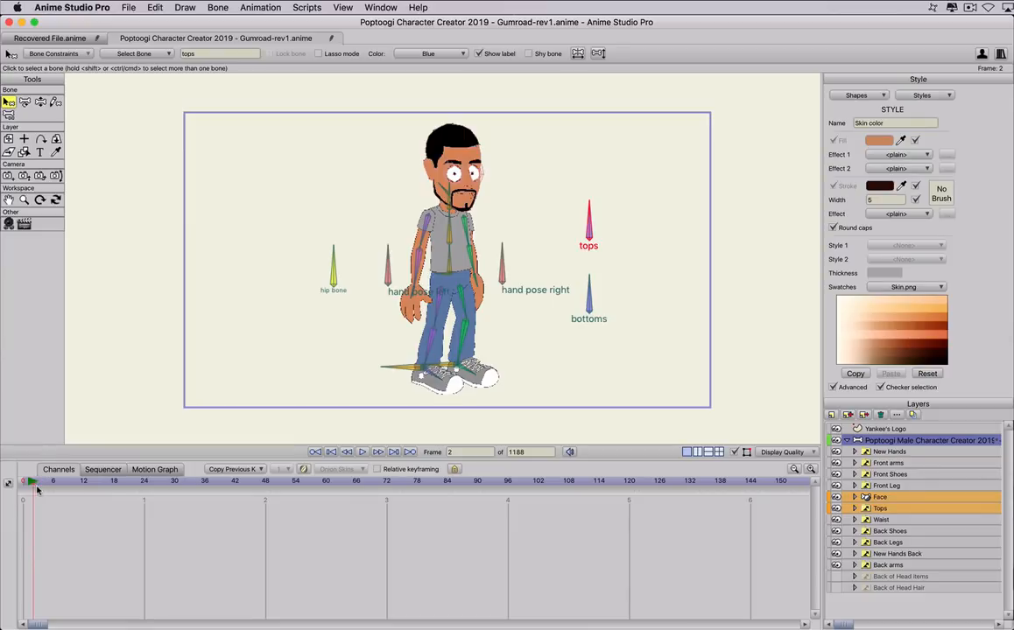
{"action": "left_click", "coordinate": [29, 482]}
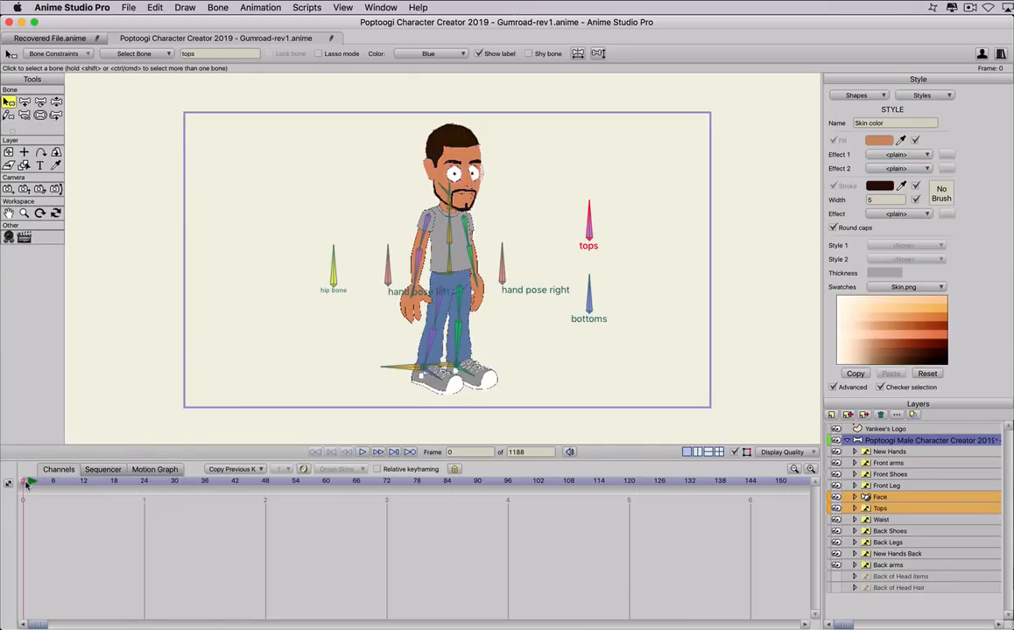
{"action": "scroll", "coordinate": [159, 432], "scroll_direction": "up", "scroll_amount": 2}
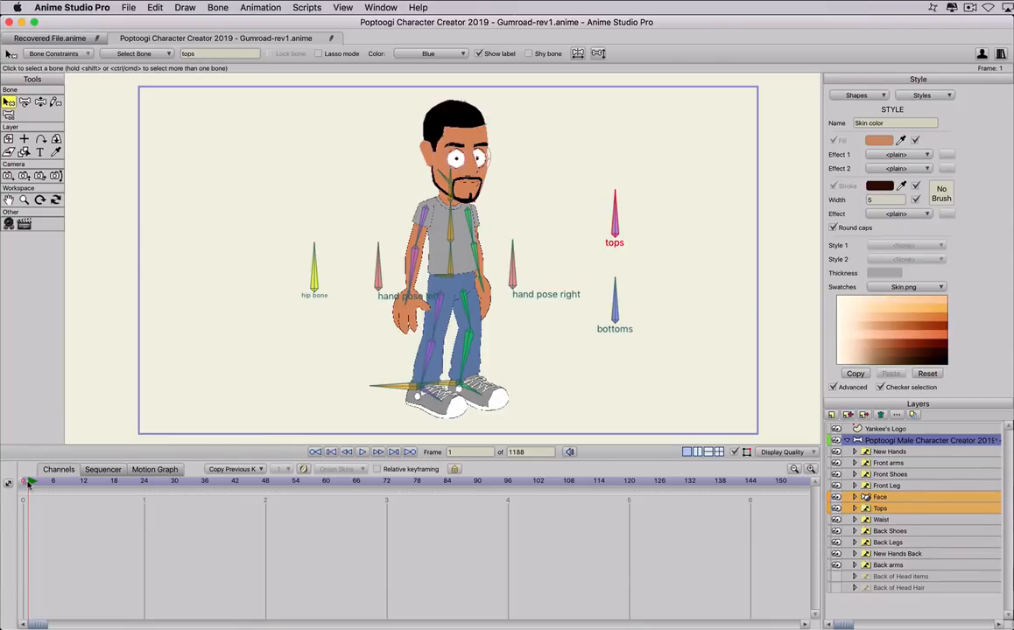
{"action": "scroll", "coordinate": [453, 249], "scroll_direction": "up", "scroll_amount": 1}
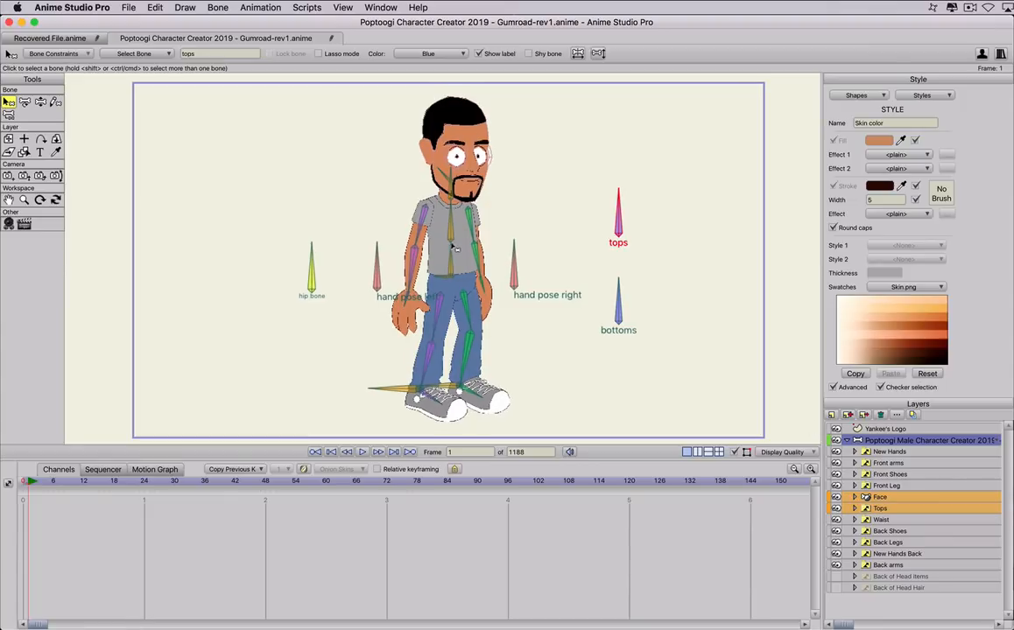
{"action": "key", "text": "z"}
{"action": "mouse_move", "coordinate": [465, 385]}
{"action": "left_mouse_down"}
{"action": "mouse_move", "coordinate": [477, 355]}
{"action": "mouse_move", "coordinate": [446, 387]}
{"action": "mouse_move", "coordinate": [457, 390]}
{"action": "left_mouse_up"}
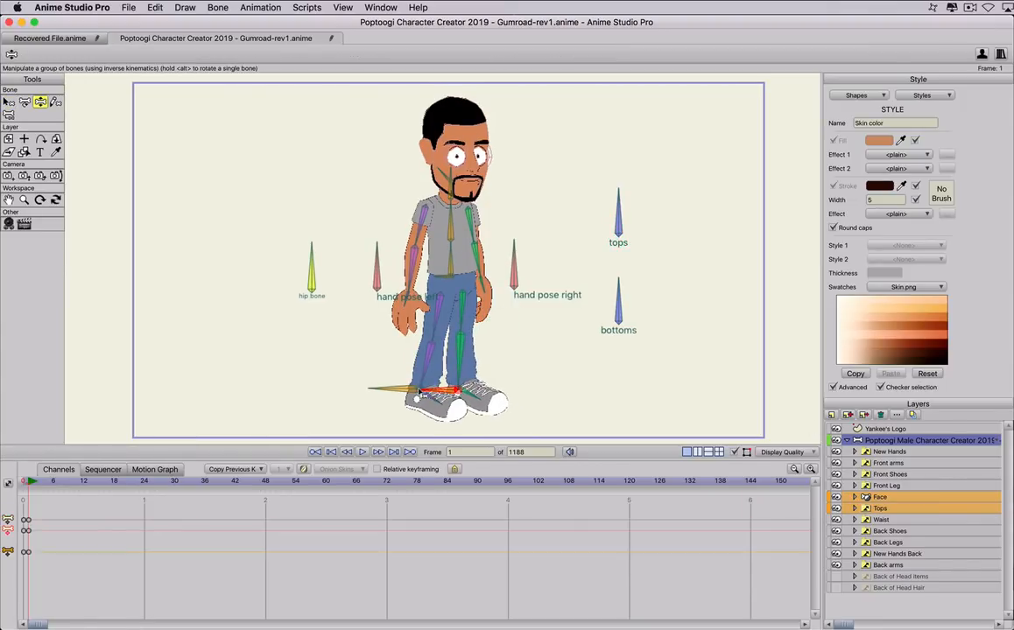
Adjust the hand pose right bone with Transform Bone, try tilting the upper spine bone, and undo the tilt
{"action": "key", "text": "t"}
{"action": "left_click_drag", "start_coordinate": [527, 271], "coordinate": [517, 245]}
{"action": "mouse_move", "coordinate": [450, 226]}
{"action": "left_mouse_down"}
{"action": "mouse_move", "coordinate": [418, 245]}
{"action": "mouse_move", "coordinate": [447, 229]}
{"action": "left_mouse_up"}
{"action": "key", "text": "super+z"}
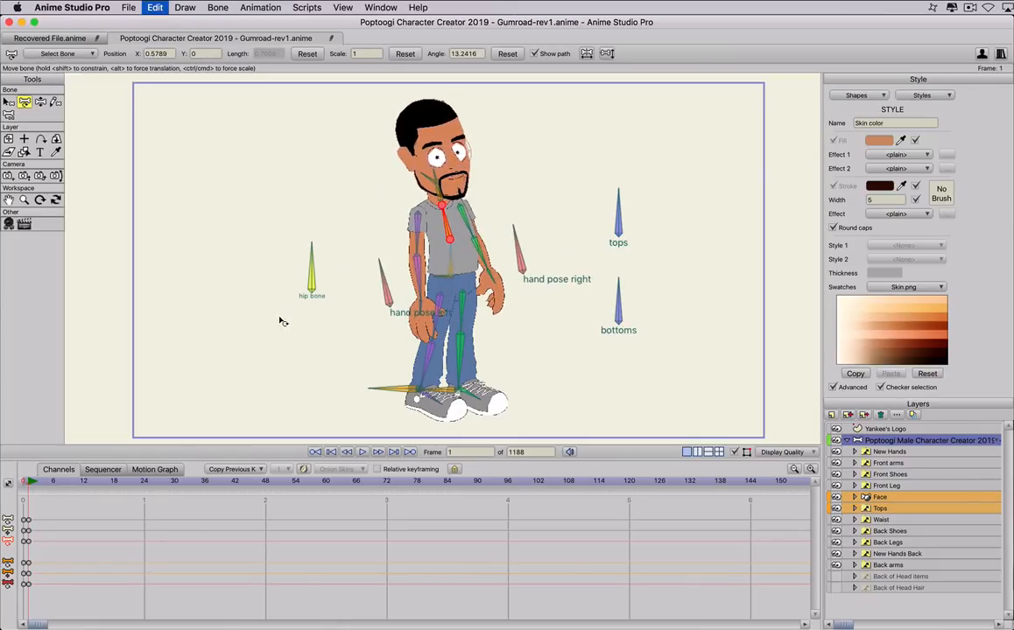
Try moving the hip bone to shift the whole body, then undo the move
{"action": "left_click", "coordinate": [317, 297]}
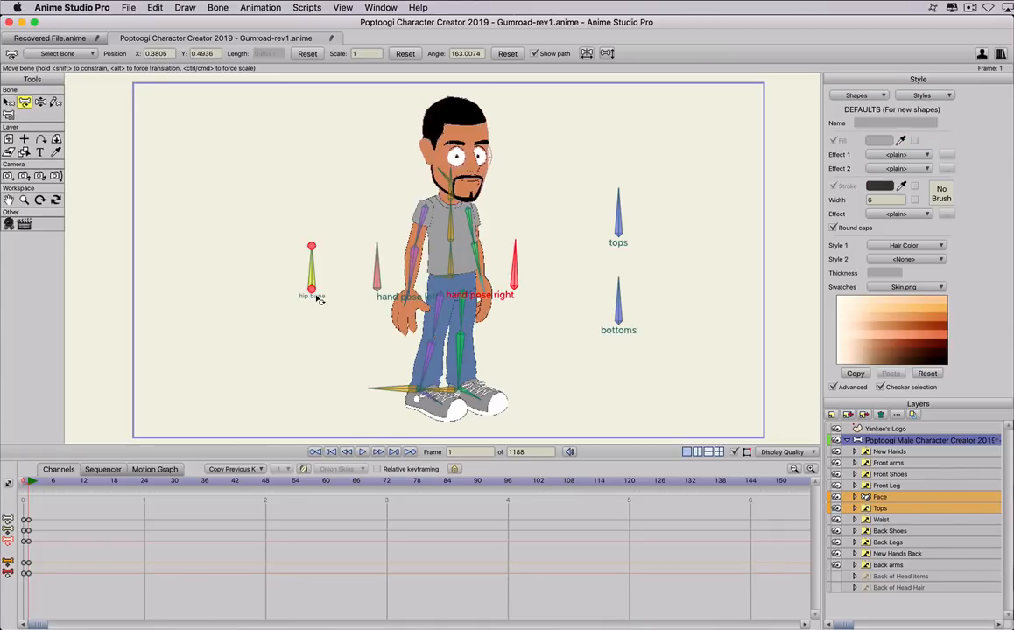
{"action": "left_click_drag", "start_coordinate": [317, 294], "coordinate": [301, 322]}
{"action": "key", "text": "super+z"}
{"action": "key", "text": "super+z"}
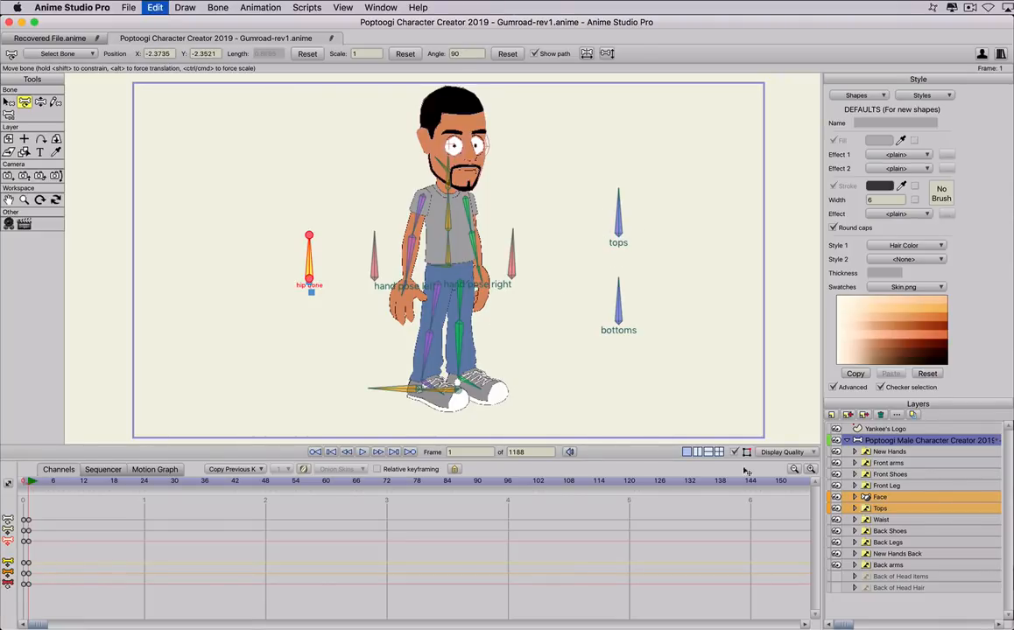
{"action": "key", "text": "super+z"}
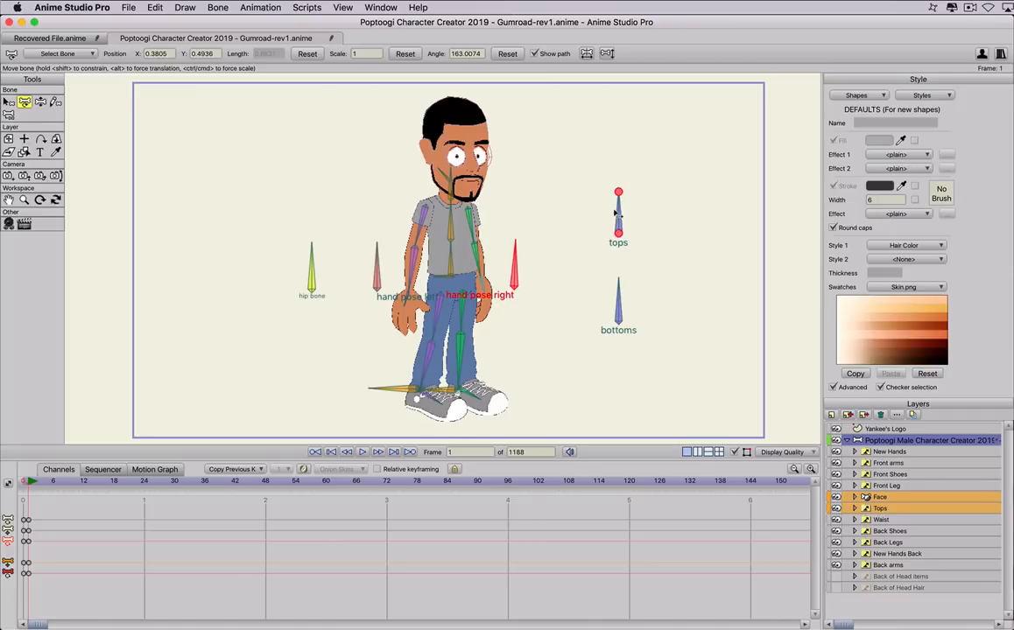
Rotate the tops smart bone through the vests and jackets, ending at about 76° on the quilted jacket
{"action": "scroll", "coordinate": [441, 211], "scroll_direction": "up", "scroll_amount": 2}
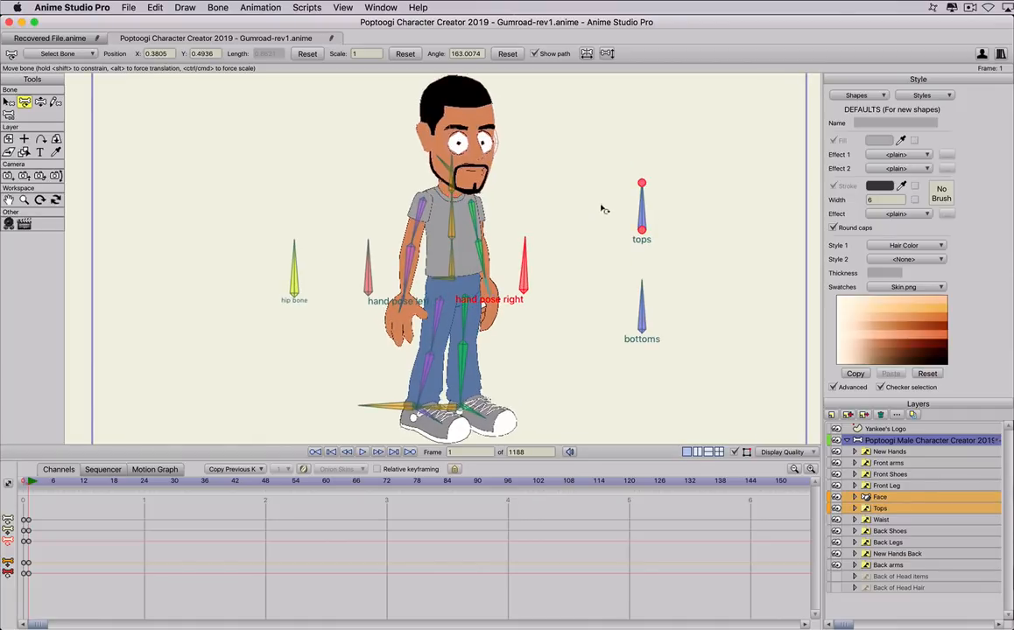
{"action": "left_click", "coordinate": [642, 207]}
{"action": "left_click_drag", "start_coordinate": [644, 206], "coordinate": [655, 212]}
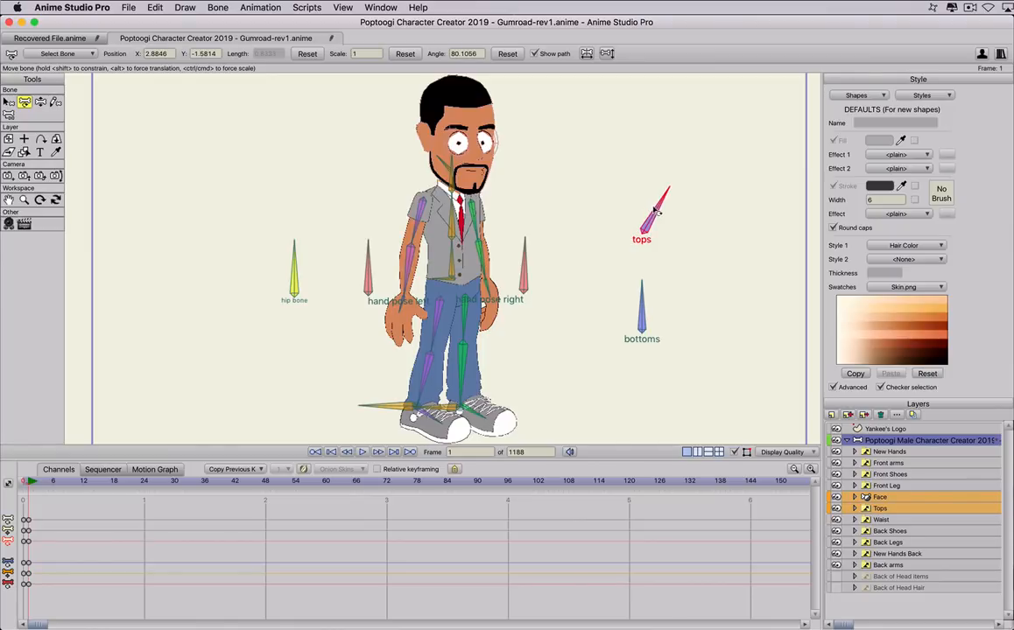
{"action": "left_click_drag", "start_coordinate": [656, 210], "coordinate": [665, 215]}
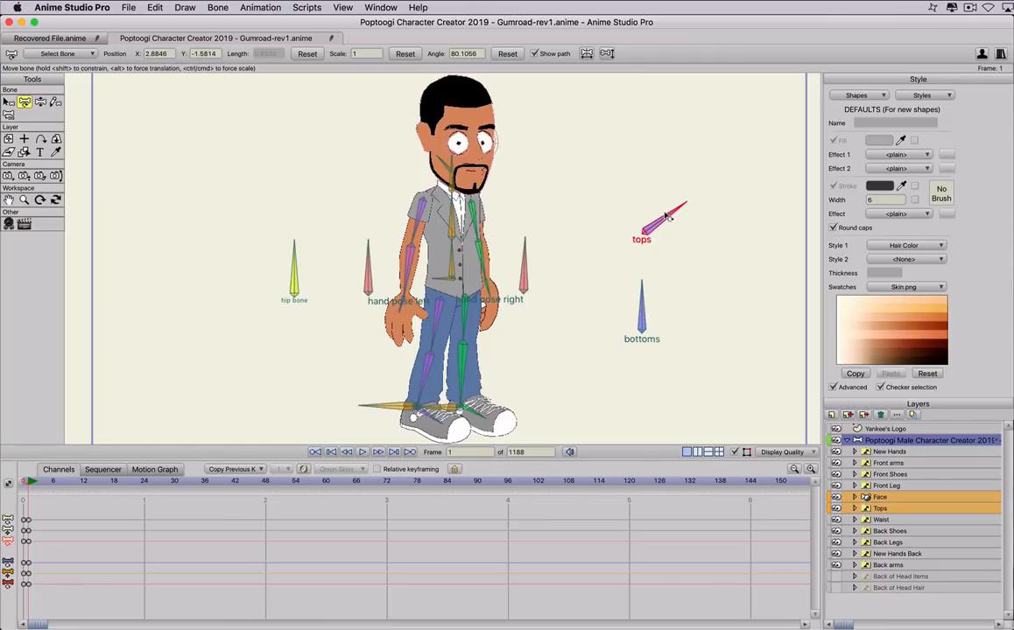
{"action": "left_click_drag", "start_coordinate": [672, 220], "coordinate": [669, 243]}
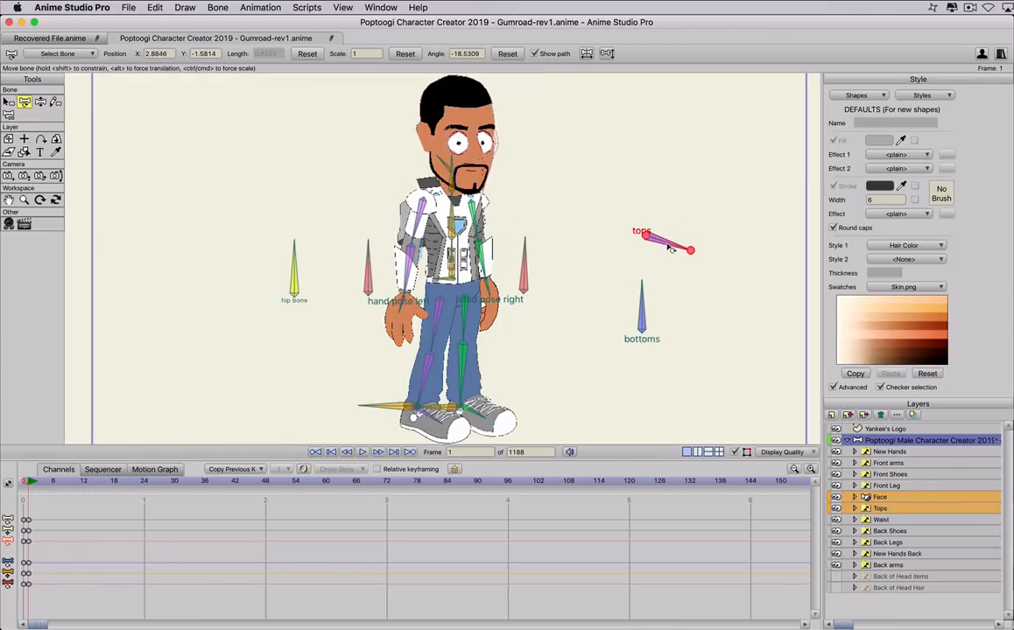
{"action": "left_click_drag", "start_coordinate": [671, 252], "coordinate": [673, 247]}
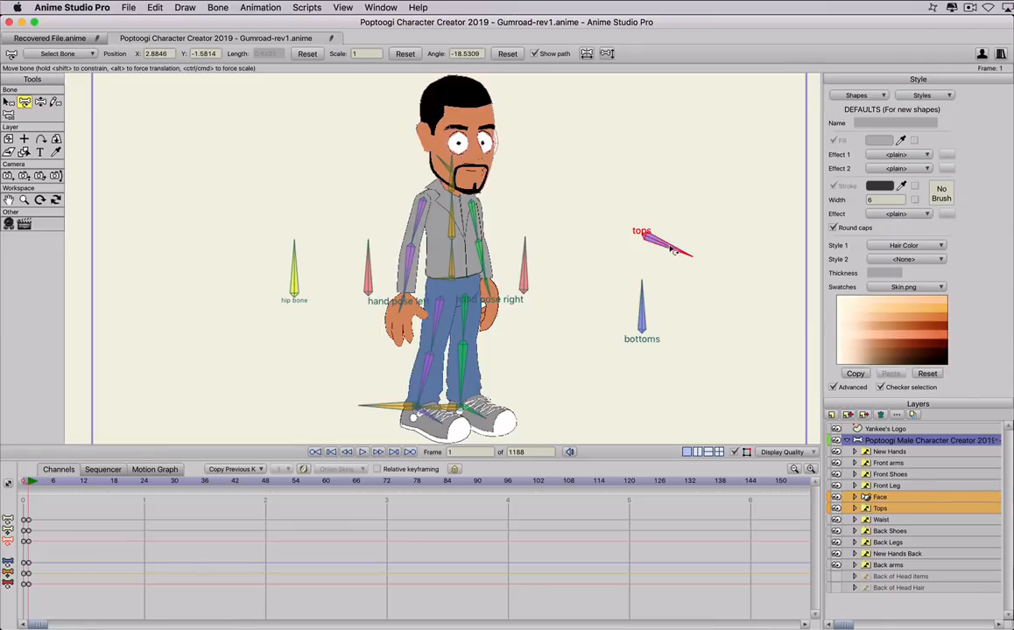
{"action": "left_click_drag", "start_coordinate": [672, 252], "coordinate": [593, 168]}
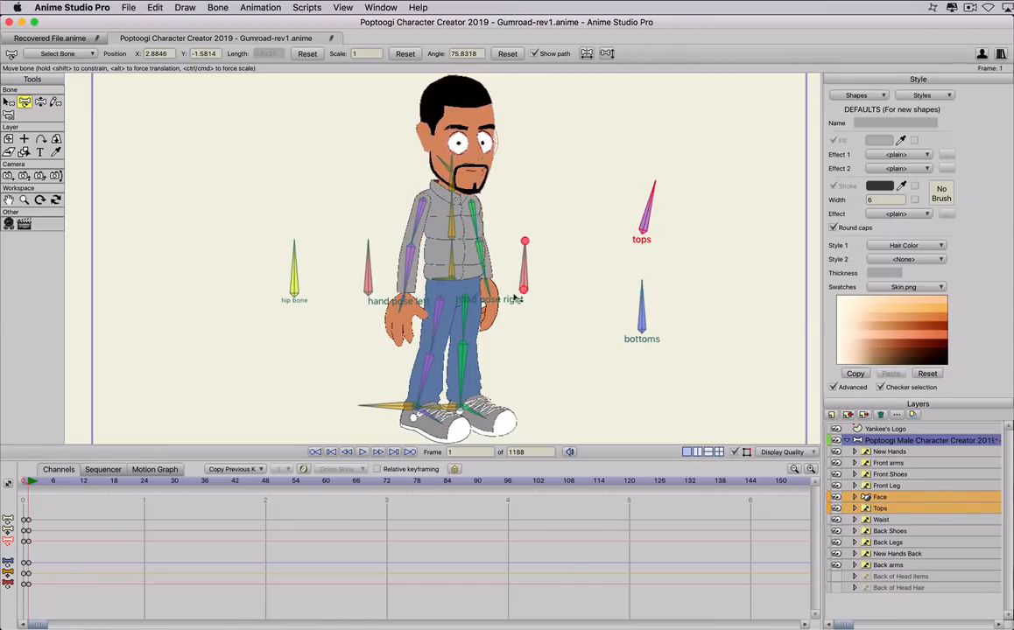
Rotate the bottoms bone to about -103° for white armoured legs and the tops bone to about -20° for the armoured jacket
{"action": "left_click_drag", "start_coordinate": [642, 308], "coordinate": [653, 275]}
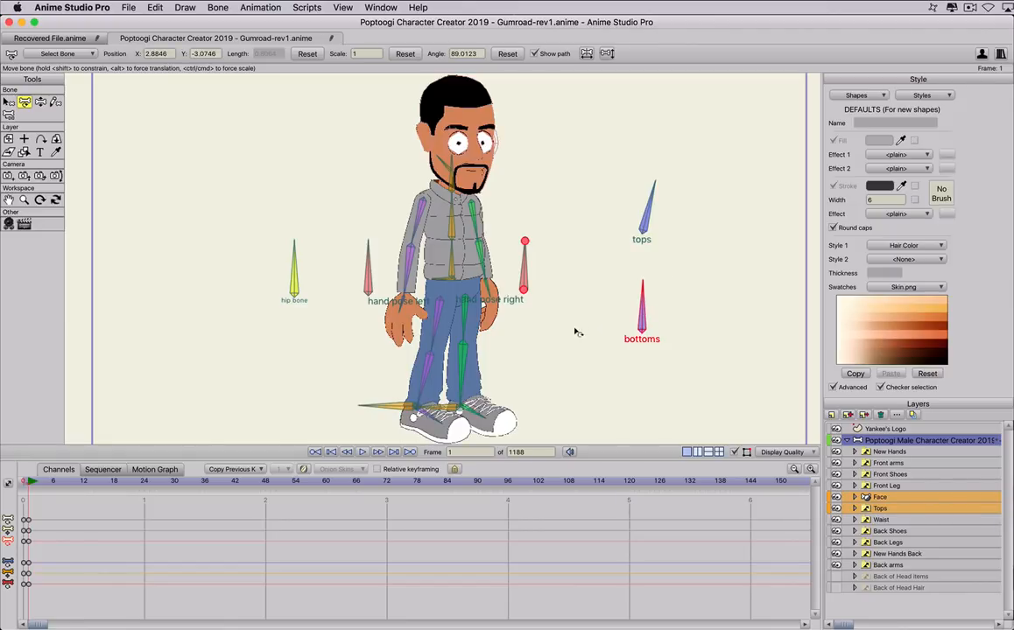
{"action": "left_click_drag", "start_coordinate": [646, 314], "coordinate": [628, 375]}
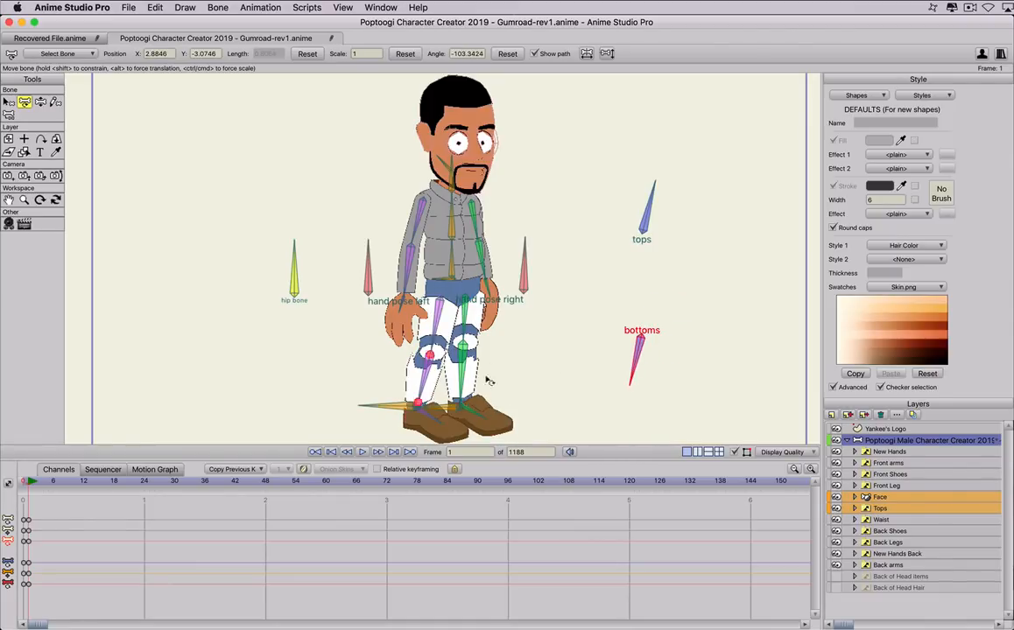
{"action": "left_click_drag", "start_coordinate": [654, 213], "coordinate": [674, 250]}
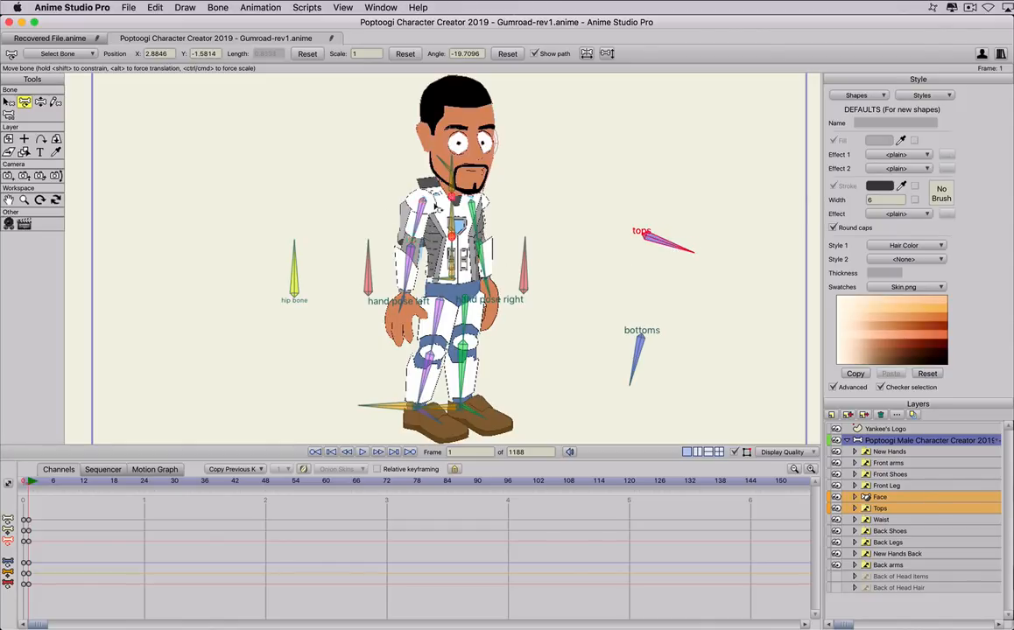
{"action": "scroll", "coordinate": [430, 226], "scroll_direction": "down", "scroll_amount": 2}
{"action": "scroll", "coordinate": [429, 225], "scroll_direction": "up", "scroll_amount": 1}
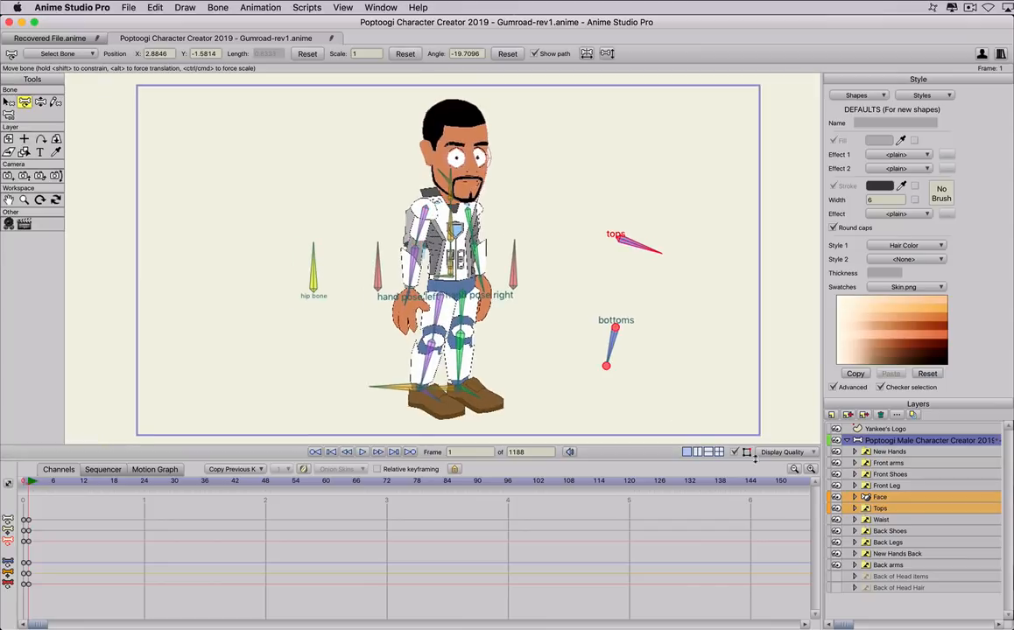
On the Face layer, try the Head Gear and Noses smart bones, leaving both nearly upright with no hat on
{"action": "left_click", "coordinate": [875, 497]}
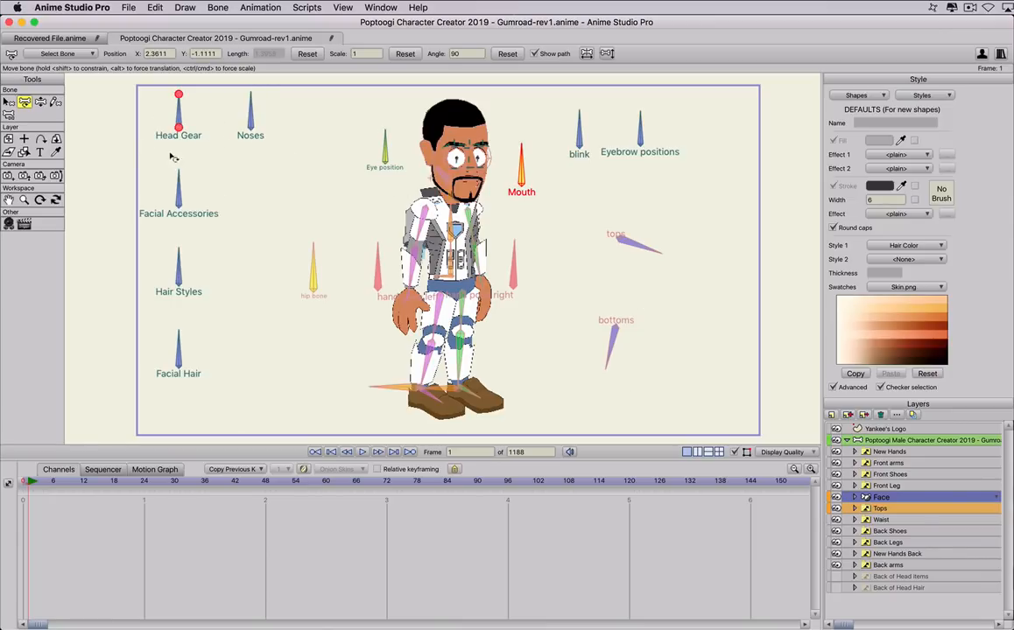
{"action": "left_click_drag", "start_coordinate": [200, 137], "coordinate": [179, 92]}
{"action": "mouse_move", "coordinate": [251, 96]}
{"action": "left_mouse_down"}
{"action": "mouse_move", "coordinate": [273, 130]}
{"action": "mouse_move", "coordinate": [268, 160]}
{"action": "mouse_move", "coordinate": [229, 122]}
{"action": "mouse_move", "coordinate": [263, 112]}
{"action": "mouse_move", "coordinate": [264, 121]}
{"action": "mouse_move", "coordinate": [252, 94]}
{"action": "left_mouse_up"}
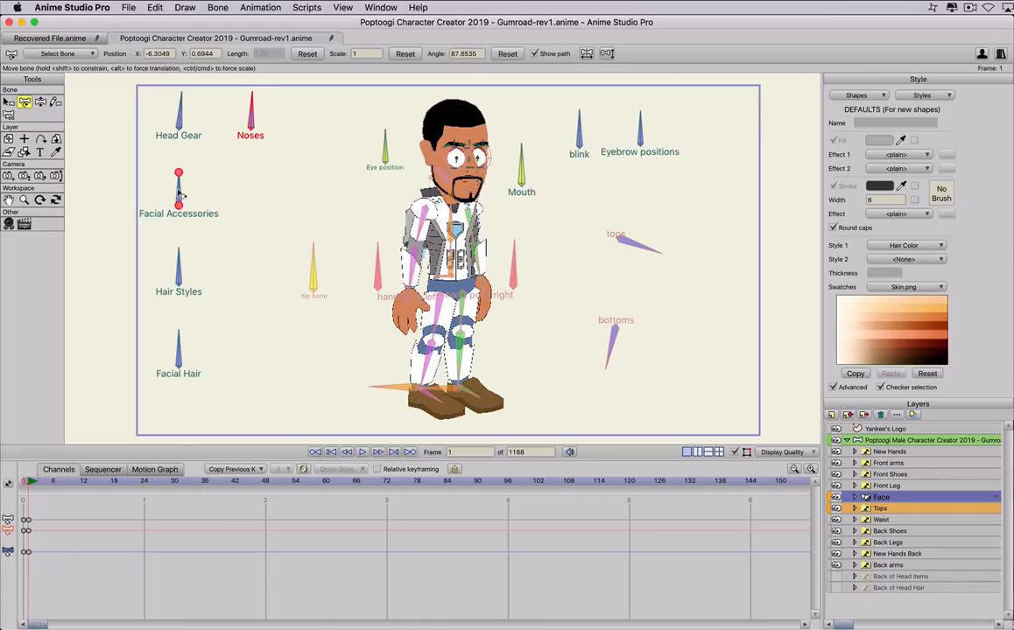
Rotate the Facial Accessories bone to about -51° for tinted glasses, then return it to about 89° to remove them
{"action": "left_click_drag", "start_coordinate": [178, 186], "coordinate": [202, 234]}
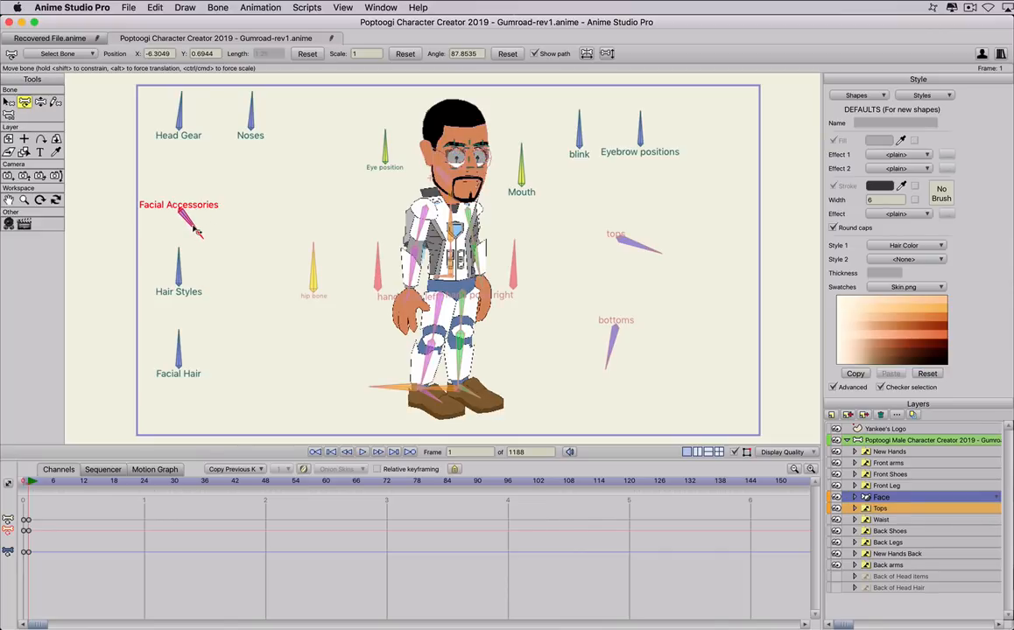
{"action": "scroll", "coordinate": [413, 151], "scroll_direction": "up", "scroll_amount": 1}
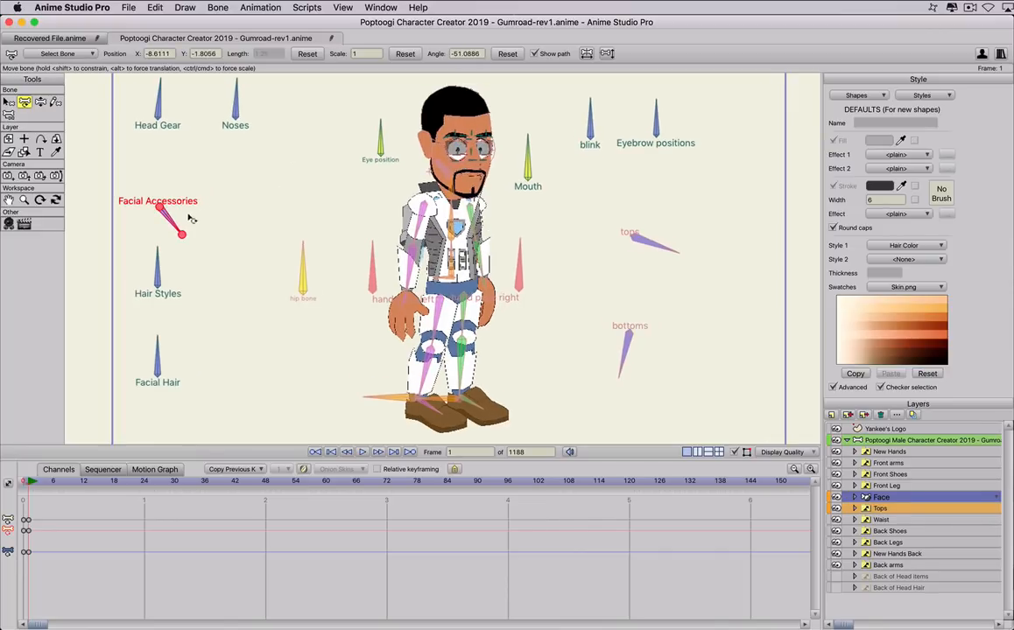
{"action": "left_click_drag", "start_coordinate": [173, 229], "coordinate": [157, 166]}
Rotate the Hair Styles bone to about 22° for a large afro and show the Back of Head Hair layer
{"action": "left_click", "coordinate": [154, 267]}
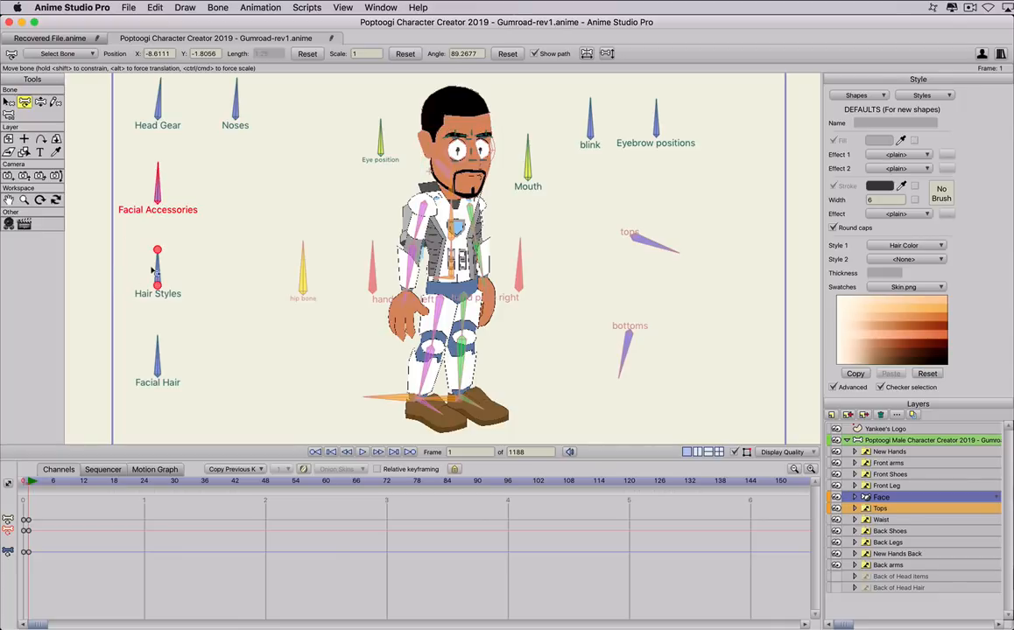
{"action": "left_click_drag", "start_coordinate": [159, 272], "coordinate": [217, 264]}
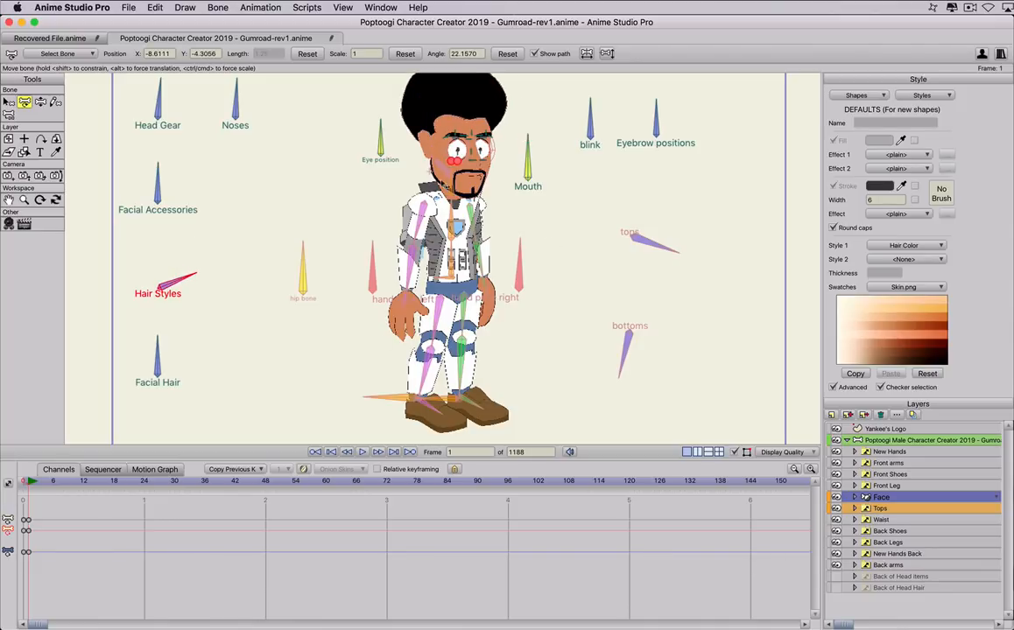
{"action": "left_click", "coordinate": [835, 587]}
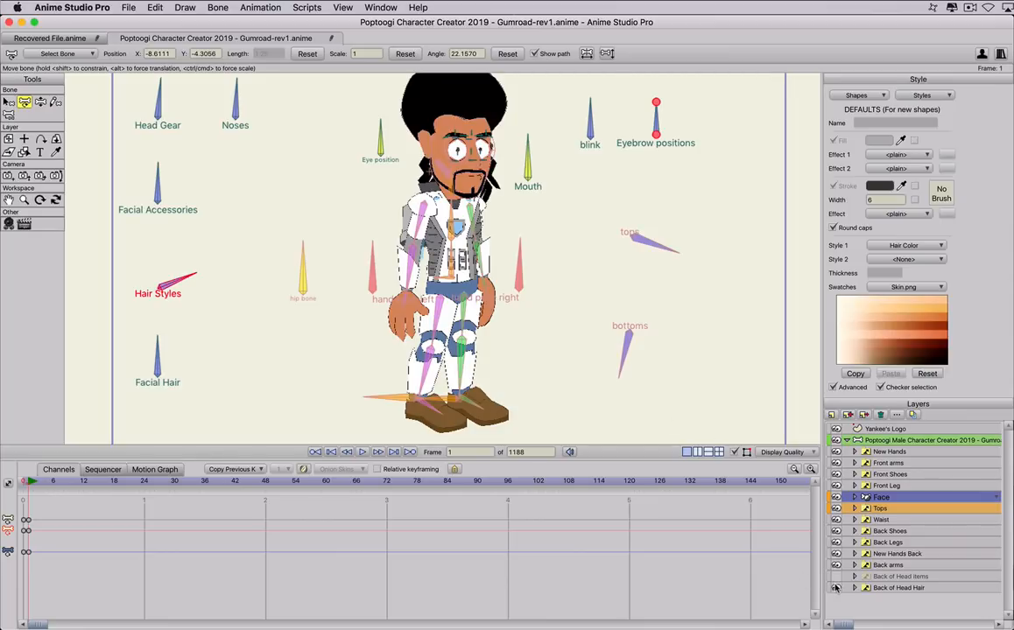
Switch the Back of Head Hair layer to Afro back on frame 1, compare it with frame 0, and go to frame 2
{"action": "left_click", "coordinate": [866, 589]}
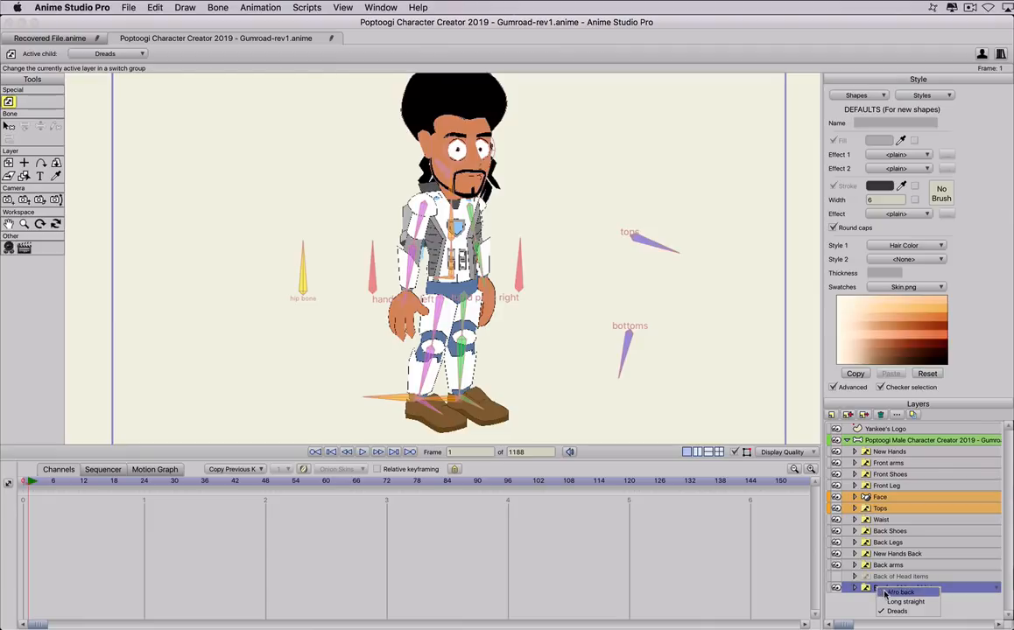
{"action": "left_click", "coordinate": [855, 585]}
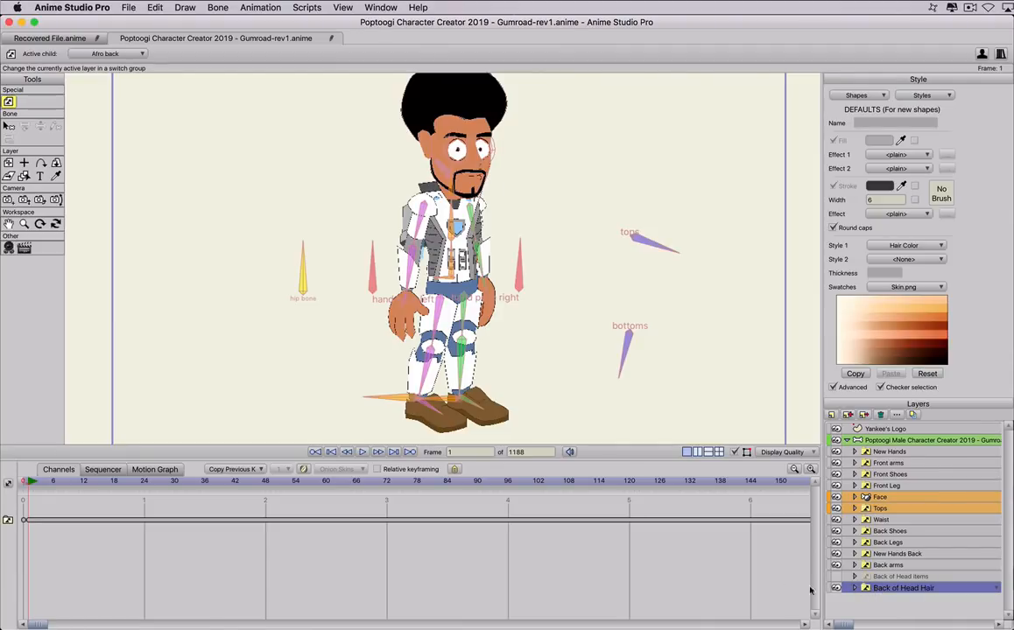
{"action": "right_click", "coordinate": [884, 589]}
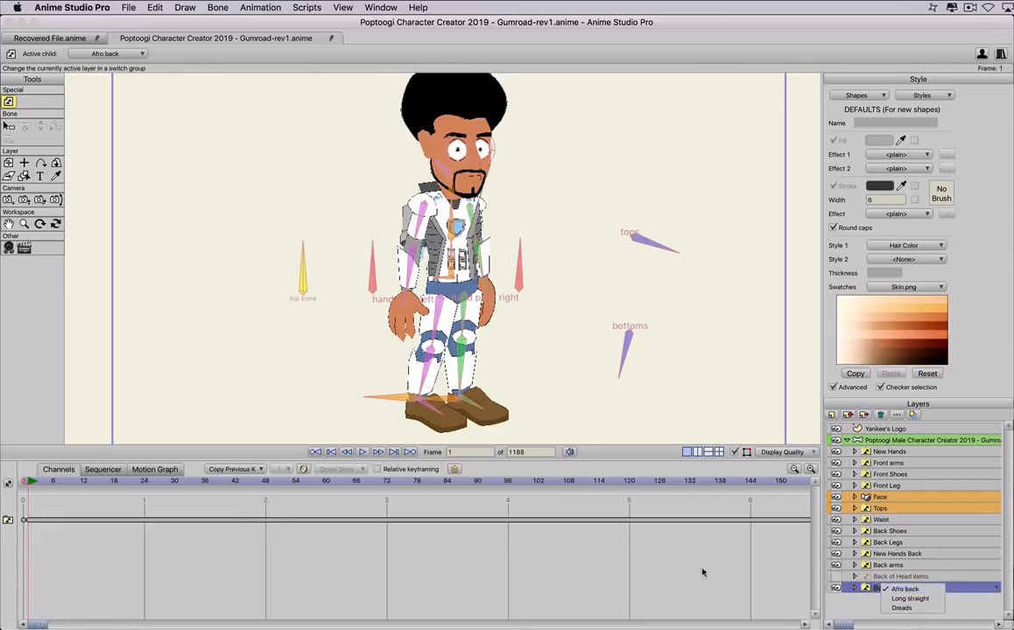
{"action": "left_click", "coordinate": [28, 483]}
{"action": "mouse_move", "coordinate": [28, 483]}
{"action": "left_mouse_down"}
{"action": "mouse_move", "coordinate": [41, 483]}
{"action": "mouse_move", "coordinate": [24, 483]}
{"action": "left_mouse_up"}
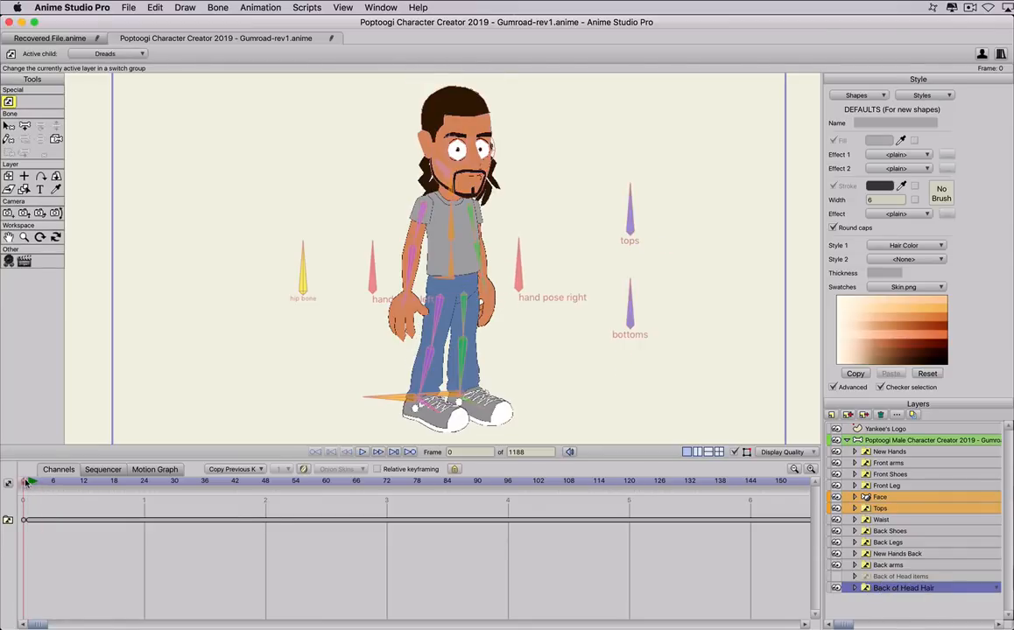
{"action": "left_click", "coordinate": [31, 482]}
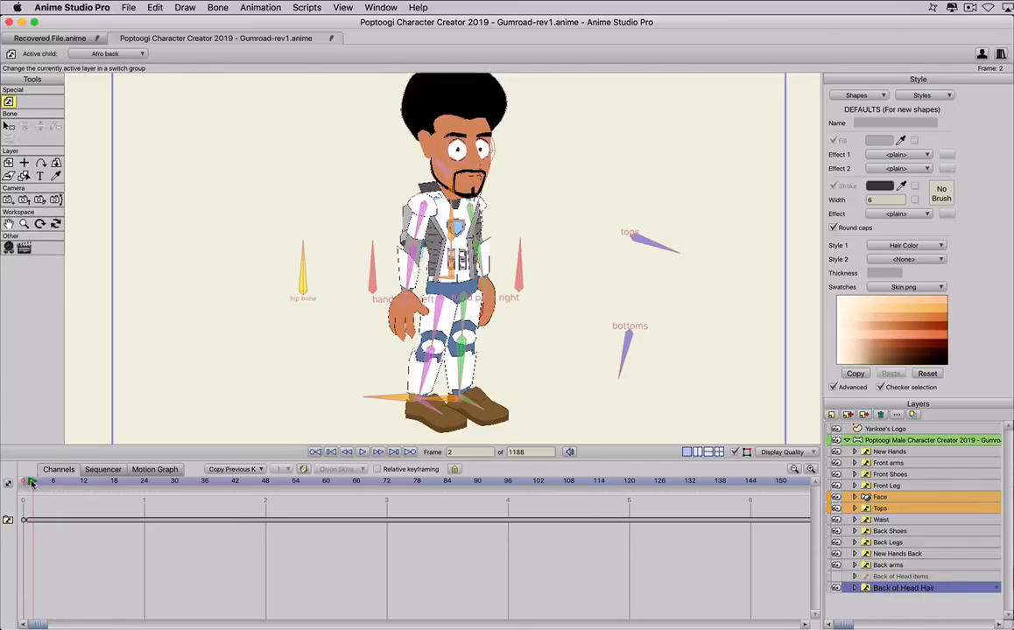
Try the Long straight option for Back of Head Hair on frame 2, and switch it back to Afro back
{"action": "right_click", "coordinate": [888, 588]}
{"action": "left_click", "coordinate": [896, 595]}
{"action": "right_click", "coordinate": [873, 589]}
{"action": "left_click", "coordinate": [882, 602]}
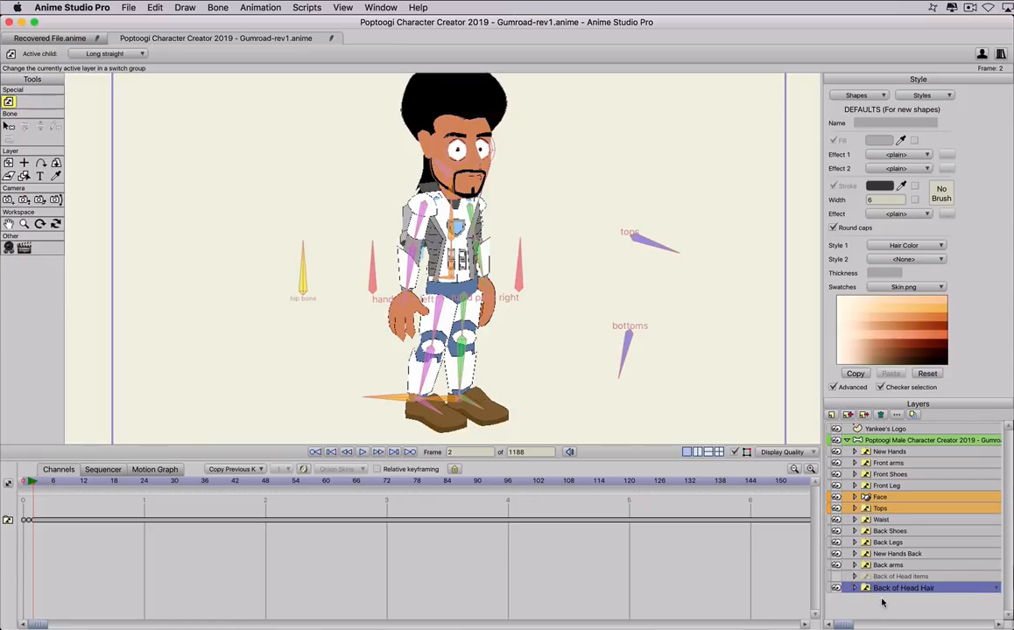
{"action": "right_click", "coordinate": [894, 595]}
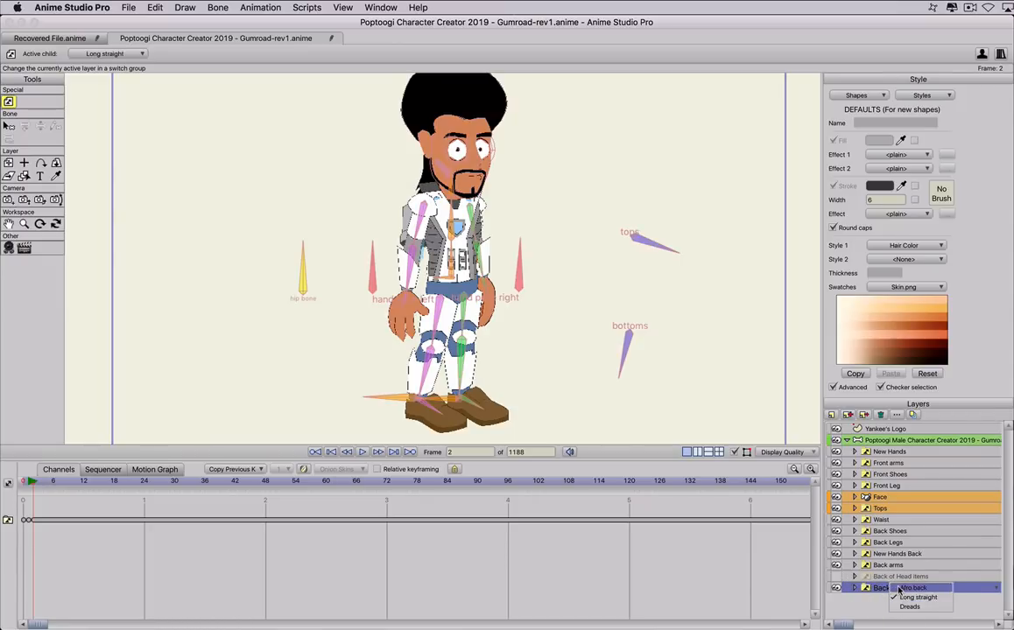
{"action": "left_click", "coordinate": [900, 589]}
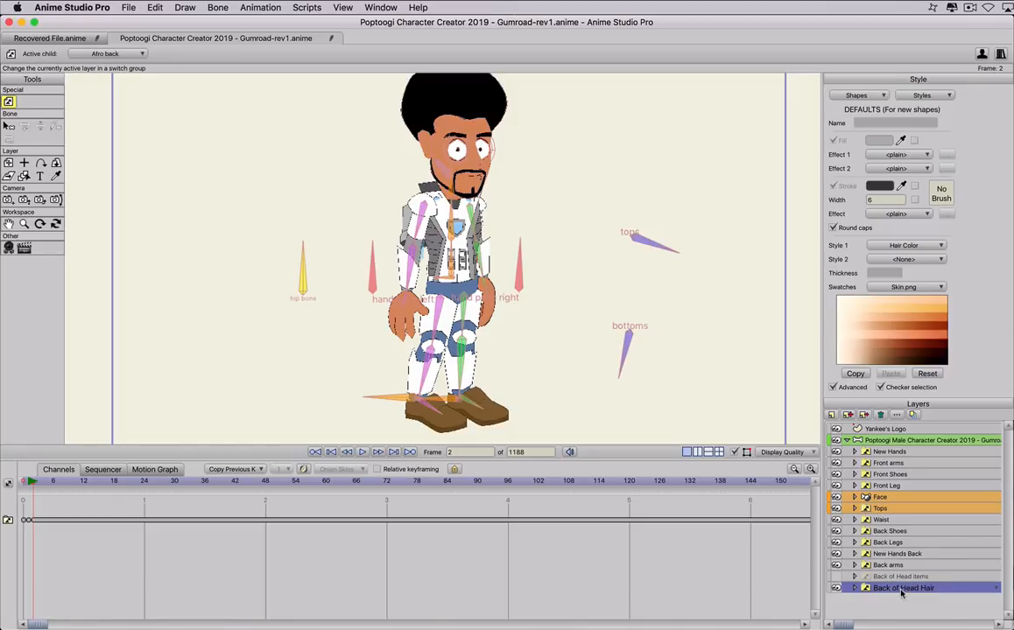
Select the Afro back sublayer inside Back of Head Hair and render a preview of frame 2
{"action": "left_click", "coordinate": [888, 600]}
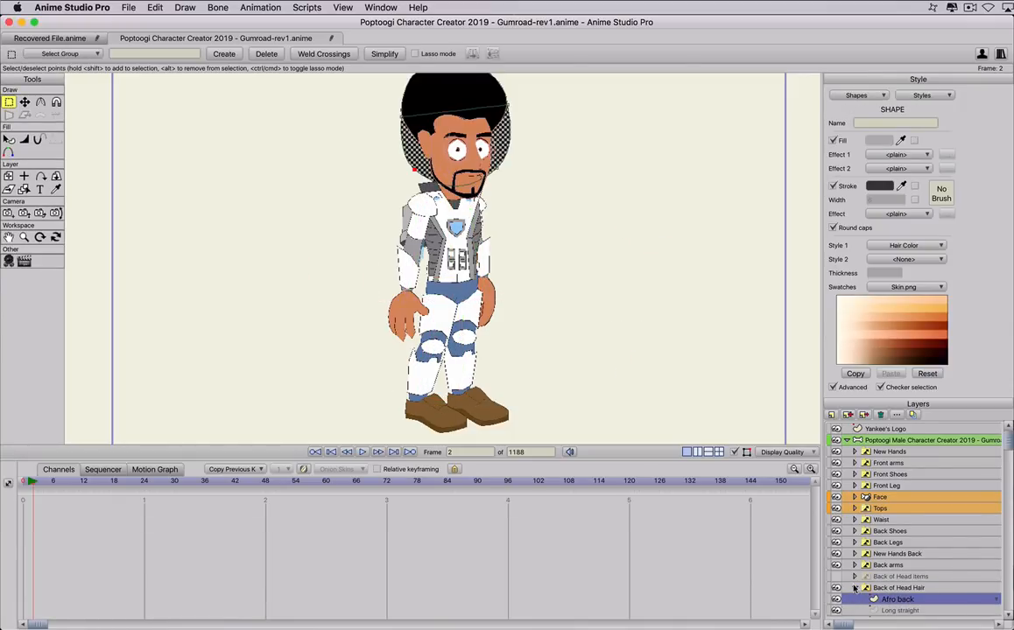
{"action": "left_click", "coordinate": [855, 589]}
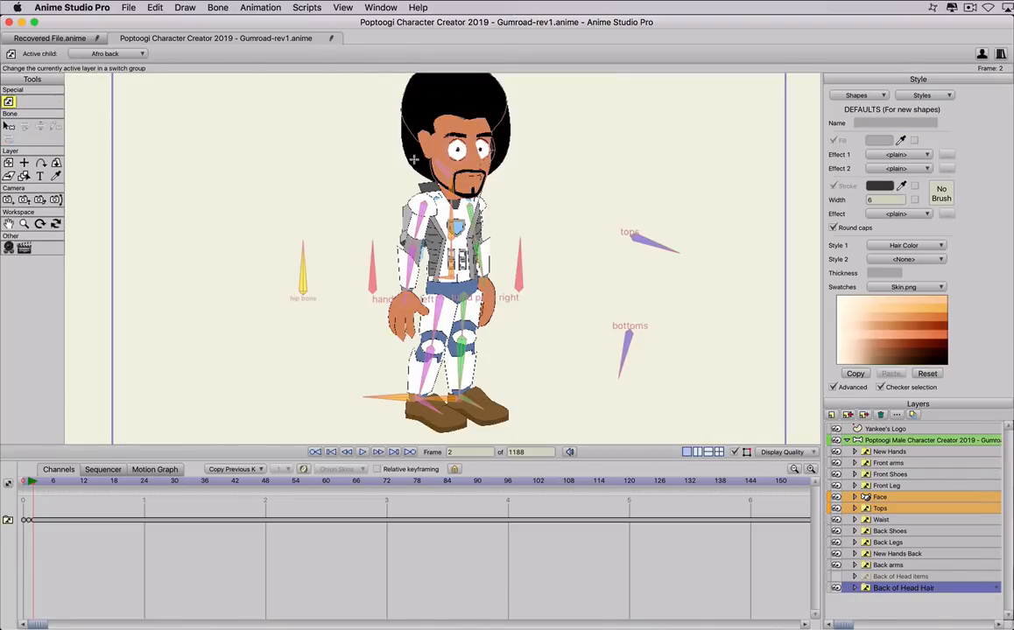
{"action": "key", "text": "super+r"}
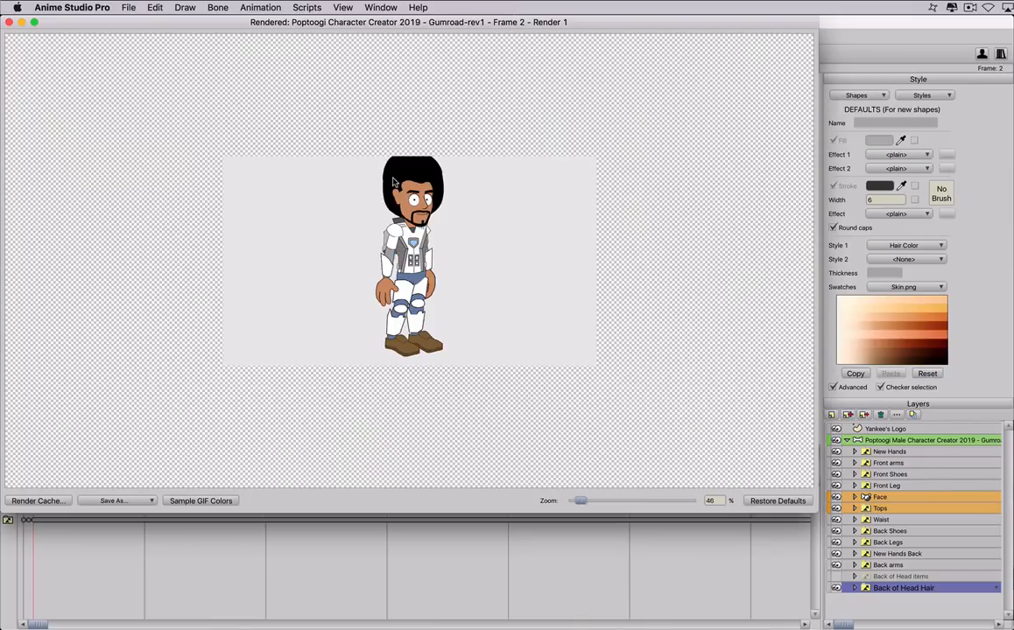
{"action": "left_click", "coordinate": [9, 24]}
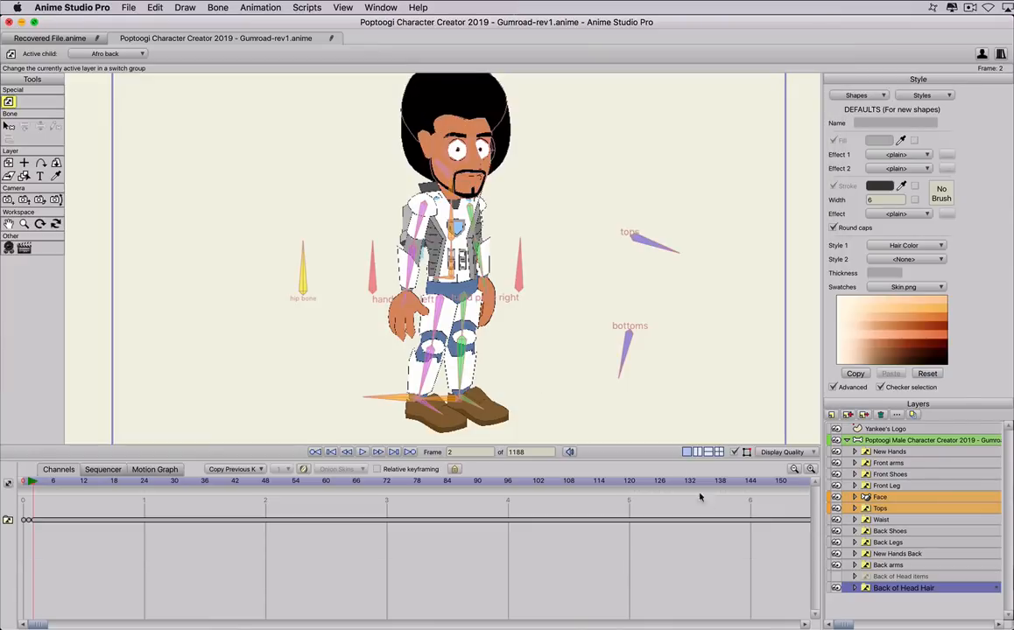
Preview the Long straight sublayer, and on the Face layer rotate the Hair Styles bone to about 79° for a swept hairstyle
{"action": "left_click", "coordinate": [854, 588]}
{"action": "left_click", "coordinate": [897, 610]}
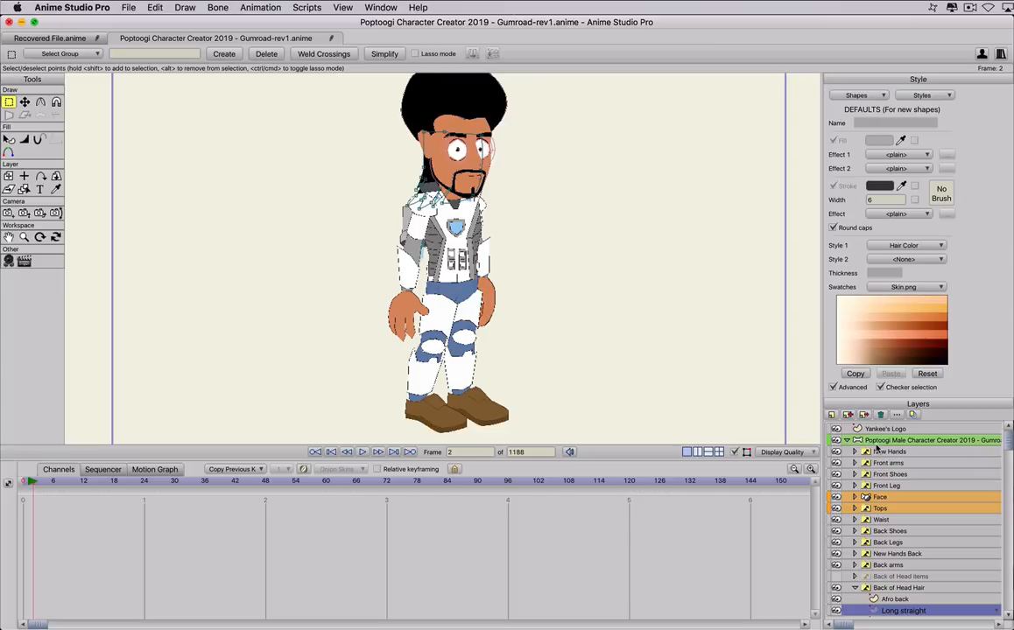
{"action": "scroll", "coordinate": [874, 454], "scroll_direction": "down", "scroll_amount": 1}
{"action": "scroll", "coordinate": [877, 455], "scroll_direction": "up", "scroll_amount": 2}
{"action": "scroll", "coordinate": [880, 495], "scroll_direction": "down", "scroll_amount": 2}
{"action": "left_click", "coordinate": [878, 477]}
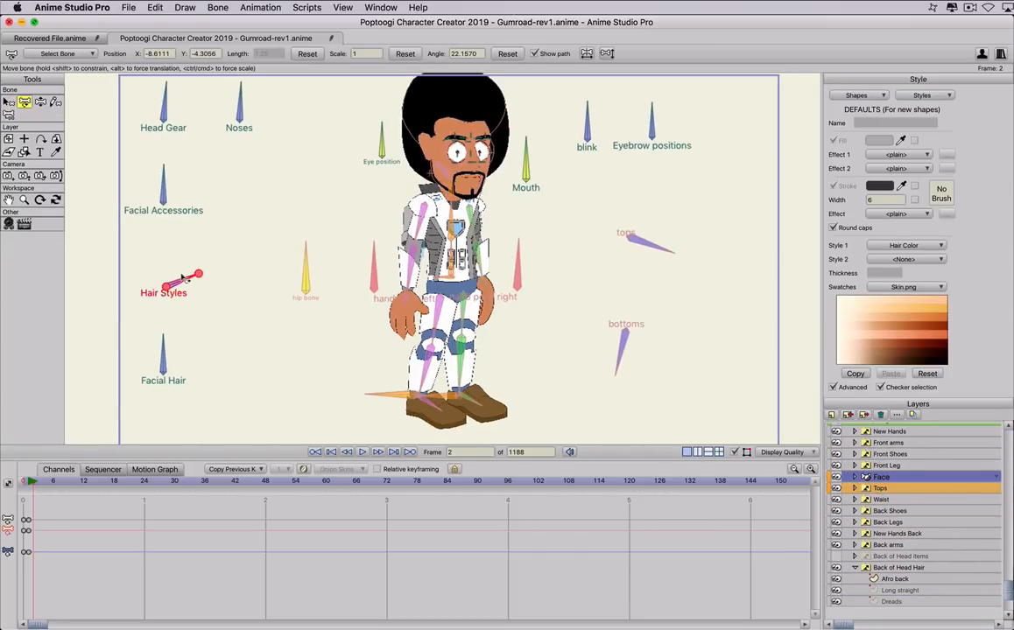
{"action": "mouse_move", "coordinate": [170, 254]}
{"action": "left_mouse_down"}
{"action": "mouse_move", "coordinate": [181, 264]}
{"action": "mouse_move", "coordinate": [170, 251]}
{"action": "left_mouse_up"}
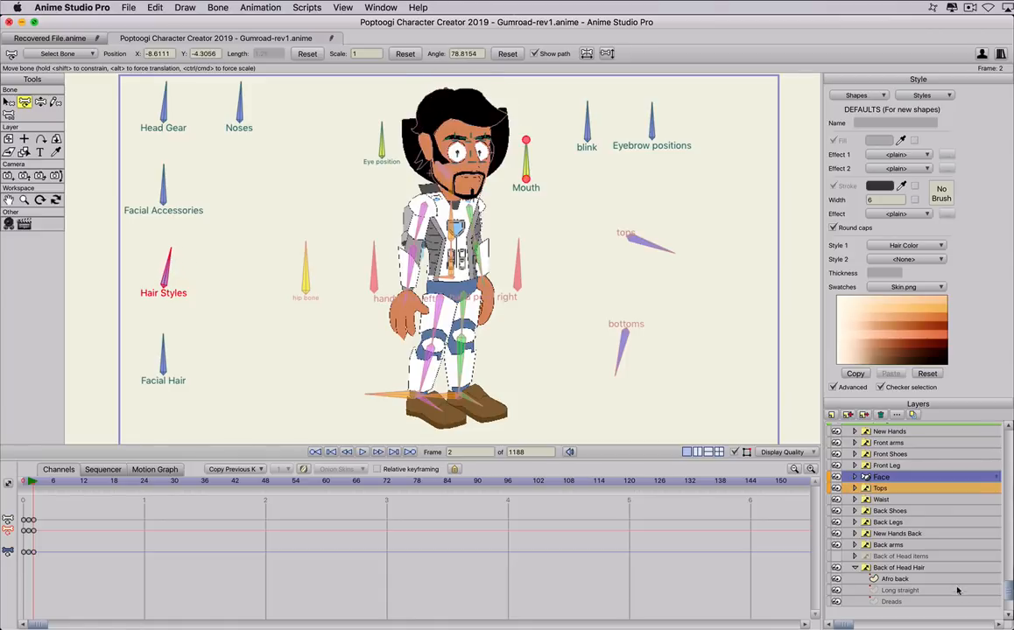
Switch the Back of Head Hair layer to Long straight and hide that layer
{"action": "right_click", "coordinate": [884, 569]}
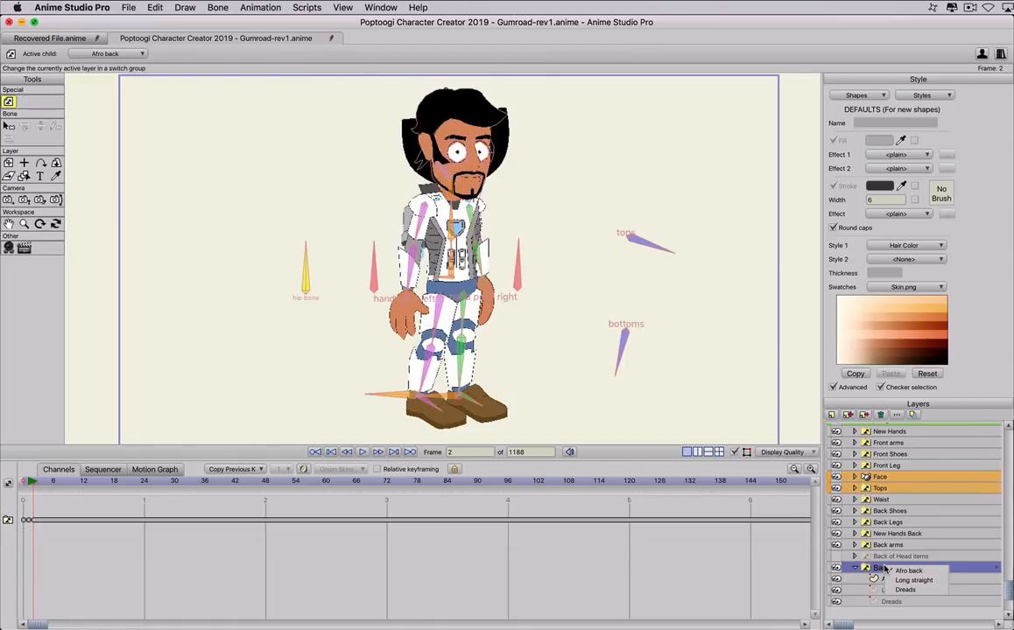
{"action": "left_click", "coordinate": [897, 580]}
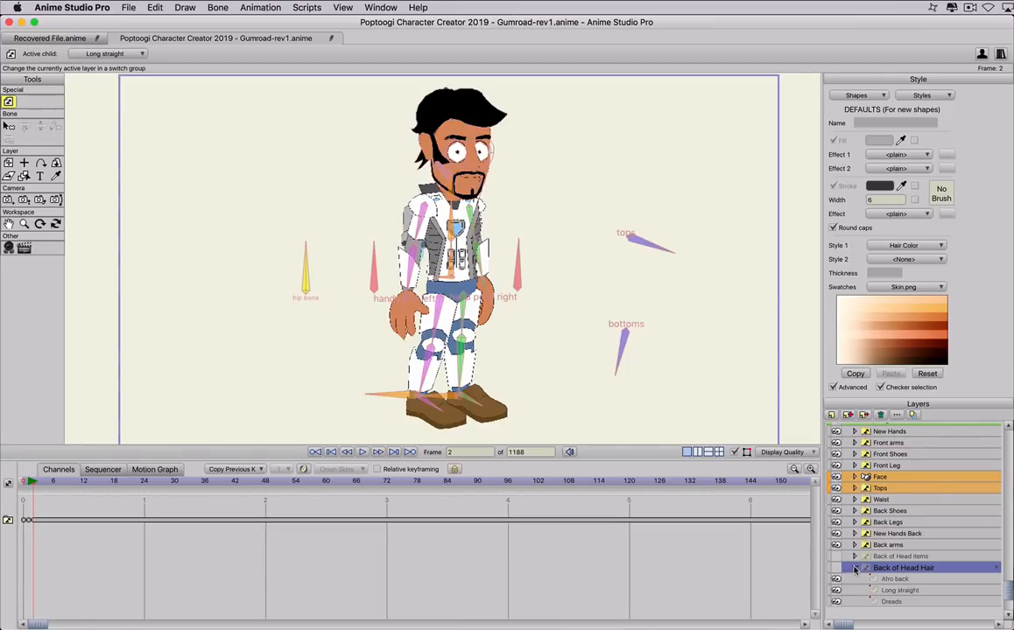
{"action": "left_click", "coordinate": [836, 568]}
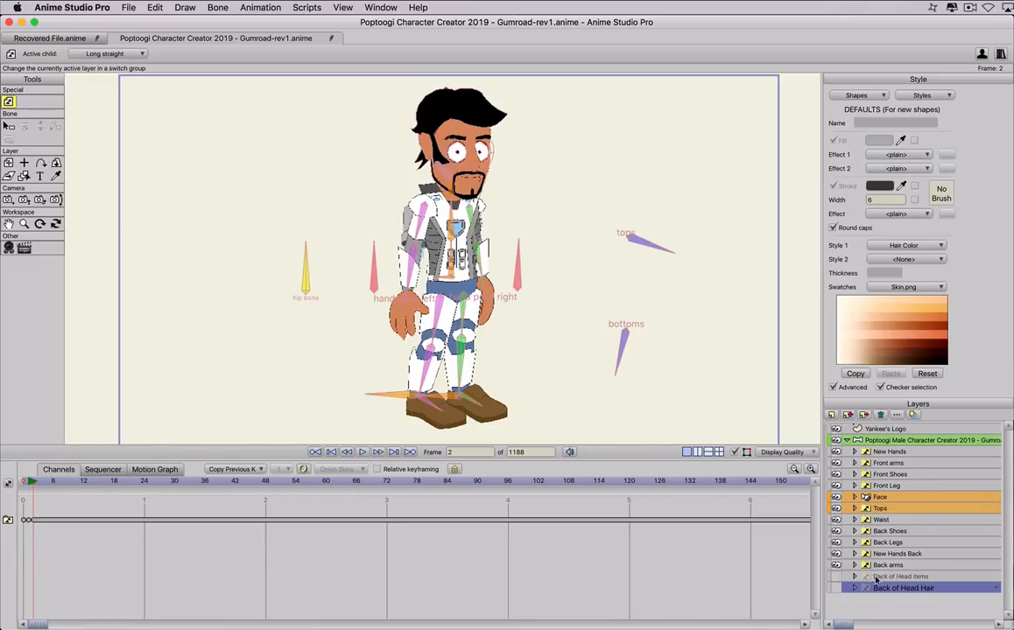
Show Back of Head items, rotate the Hair Styles bone for cropped hair, and Head Gear to about -103° for a backwards orange cap
{"action": "left_click", "coordinate": [836, 577]}
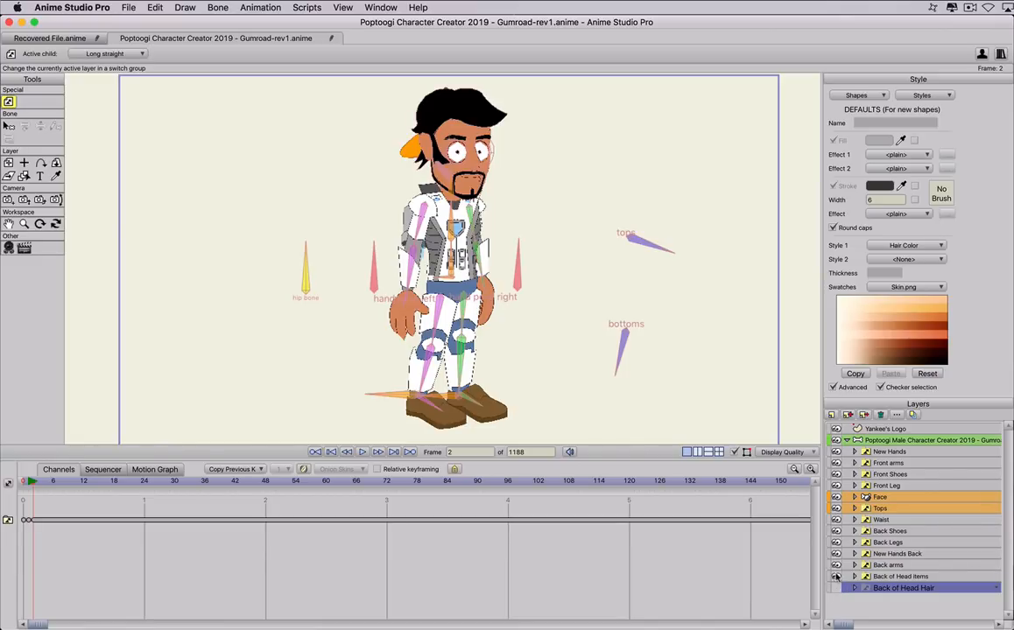
{"action": "left_click", "coordinate": [868, 495]}
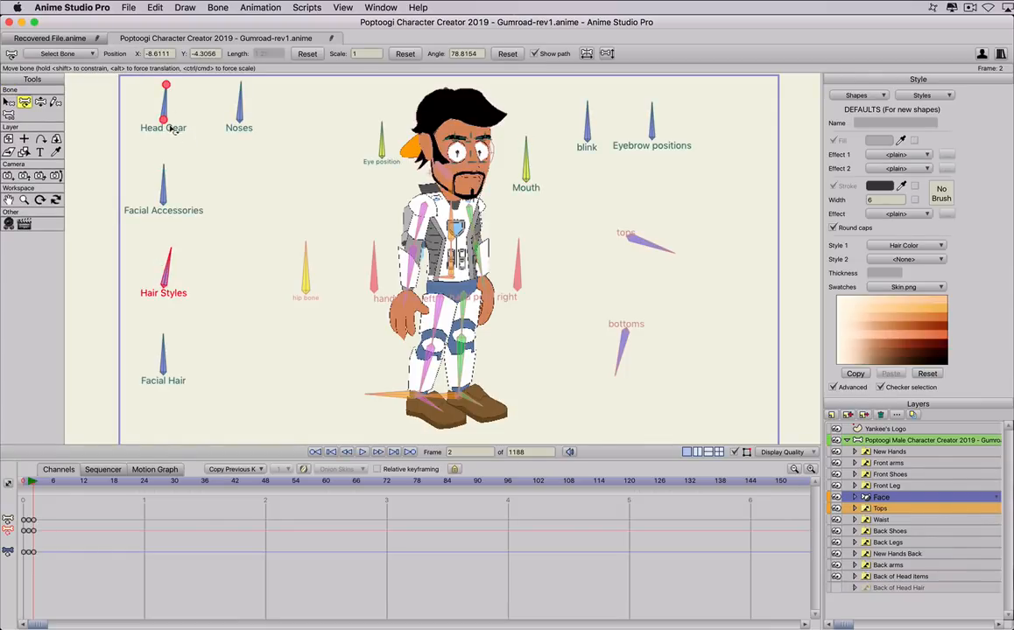
{"action": "left_click_drag", "start_coordinate": [155, 243], "coordinate": [160, 267]}
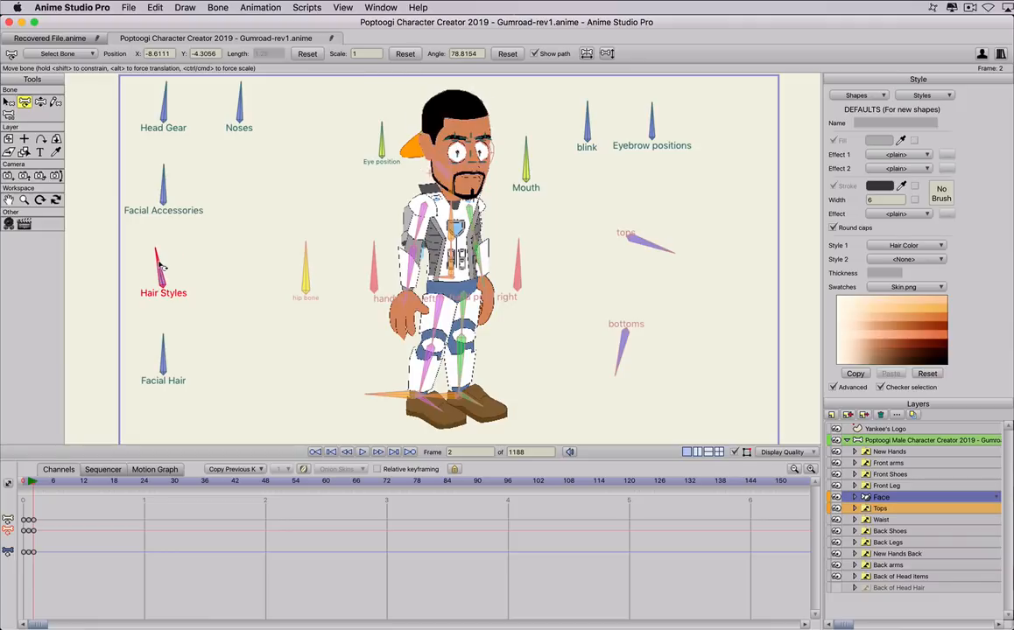
{"action": "left_click_drag", "start_coordinate": [163, 95], "coordinate": [144, 213]}
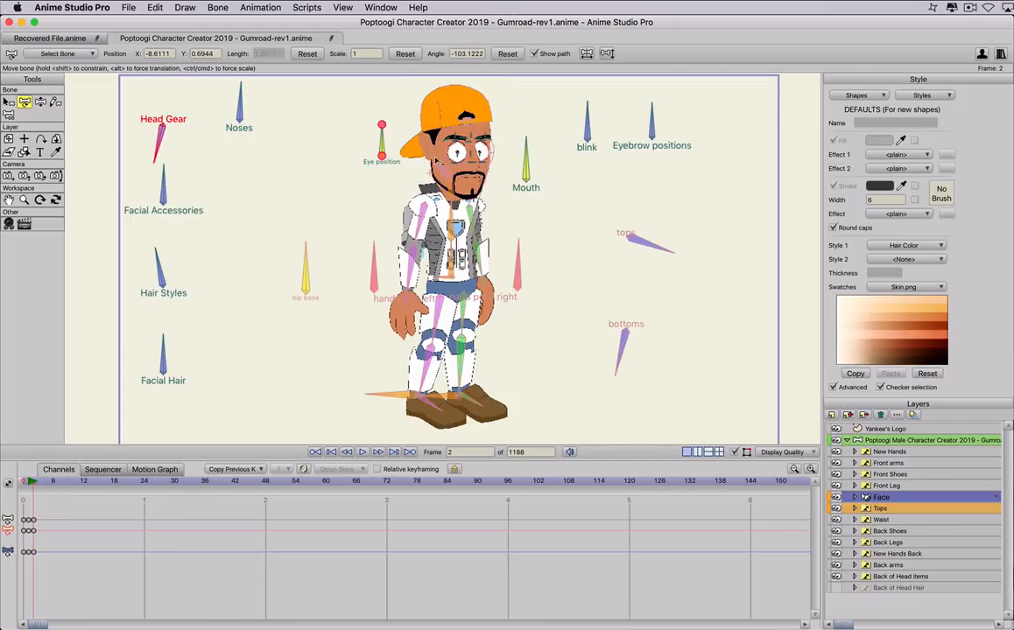
{"action": "scroll", "coordinate": [394, 212], "scroll_direction": "down", "scroll_amount": 1}
{"action": "scroll", "coordinate": [395, 212], "scroll_direction": "up", "scroll_amount": 1}
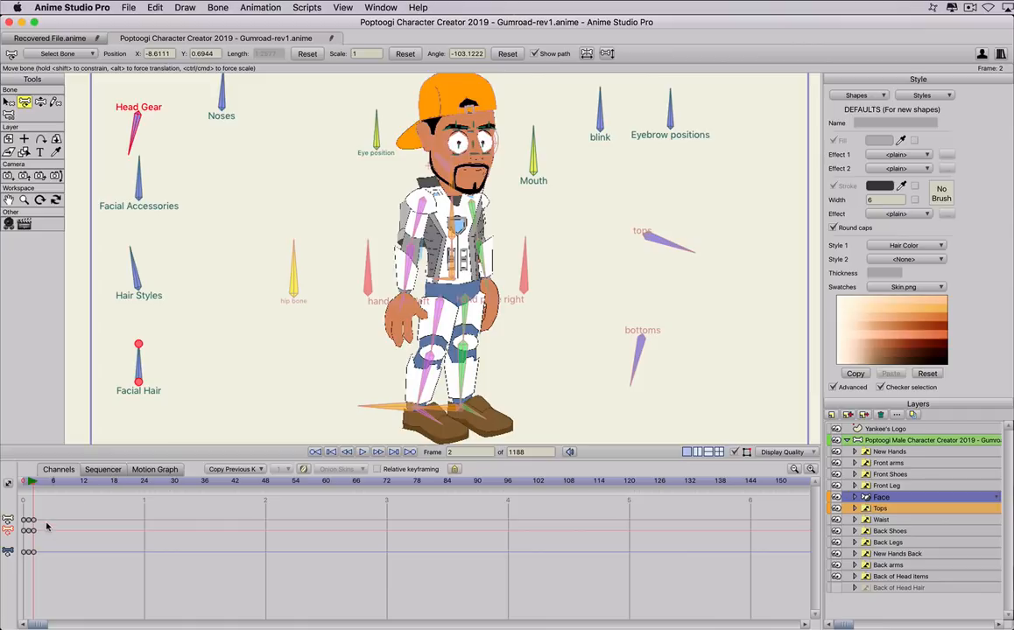
Delete the Face layer's bone keyframes after frame 0 to reset its smart bones
{"action": "left_click_drag", "start_coordinate": [41, 518], "coordinate": [30, 560]}
{"action": "key", "text": "Delete"}
{"action": "scroll", "coordinate": [223, 295], "scroll_direction": "down", "scroll_amount": 2}
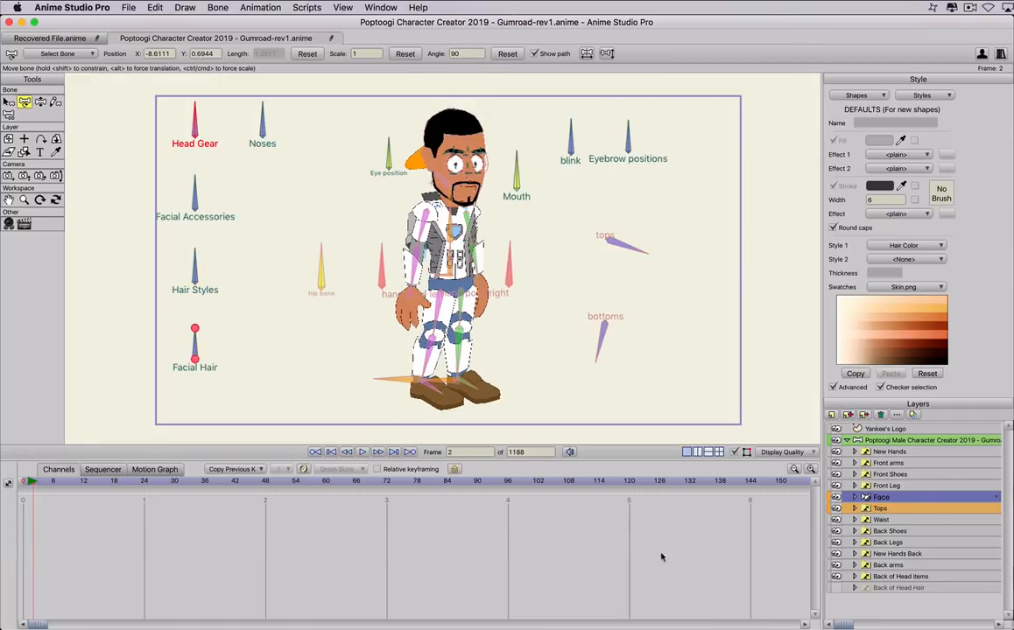
Hide the Back of Head items layer and rotate the Head Gear bone to about 85° for the white armoured helmet
{"action": "left_click", "coordinate": [836, 576]}
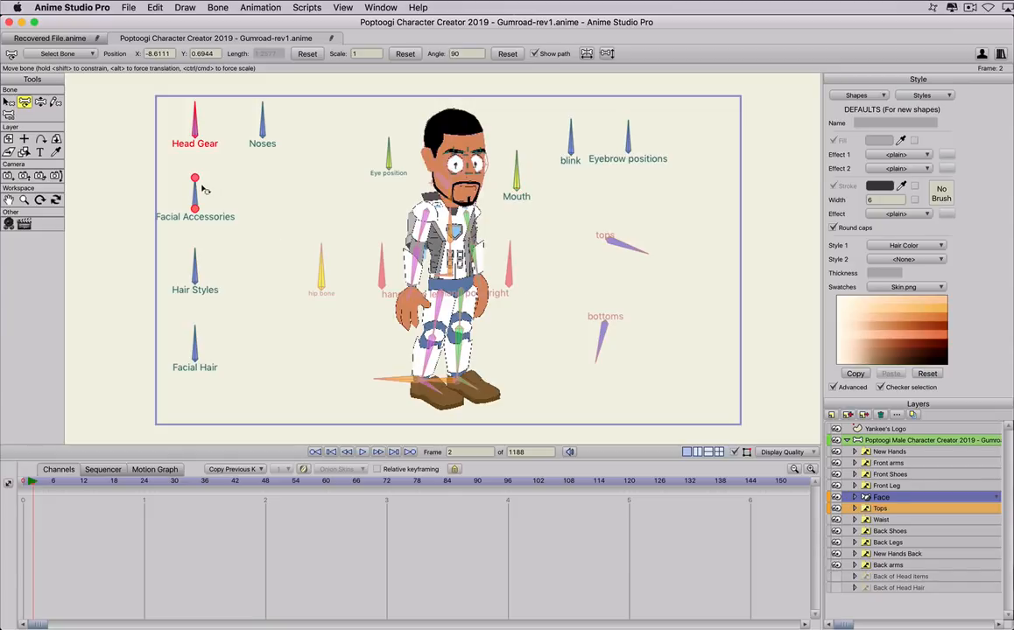
{"action": "left_click_drag", "start_coordinate": [194, 126], "coordinate": [217, 117]}
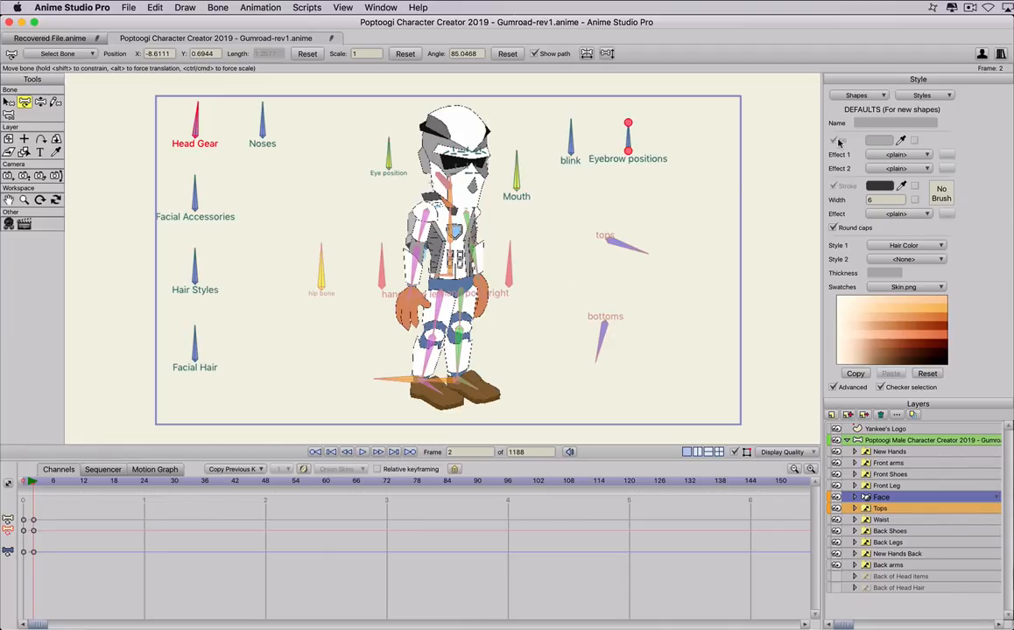
Set the Skin color style's fill to black so the character's hands look like black gloves
{"action": "left_click", "coordinate": [929, 99]}
{"action": "left_click", "coordinate": [926, 140]}
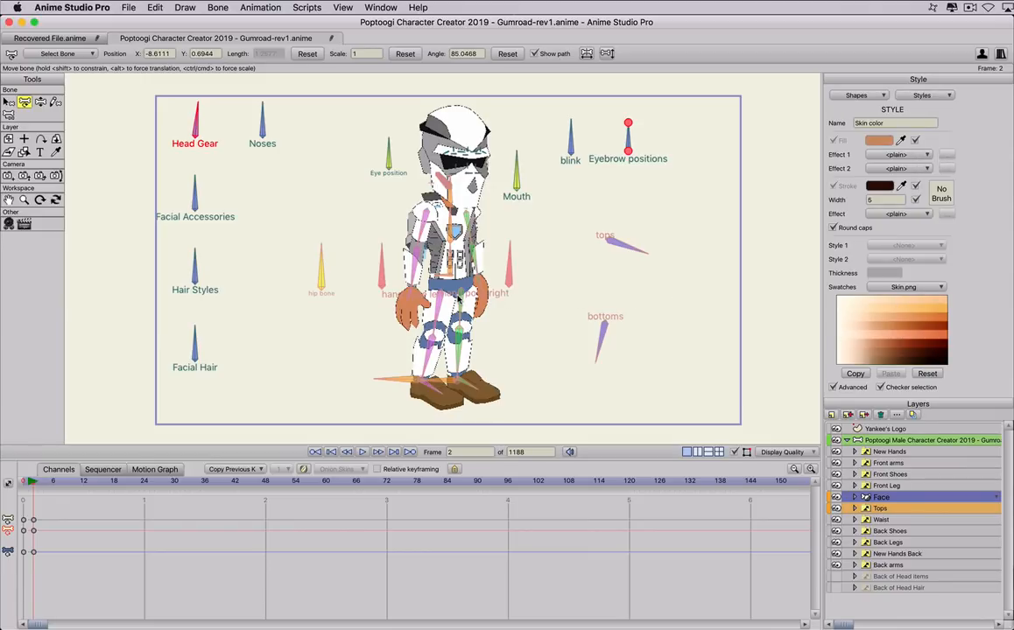
{"action": "key", "text": "super+z"}
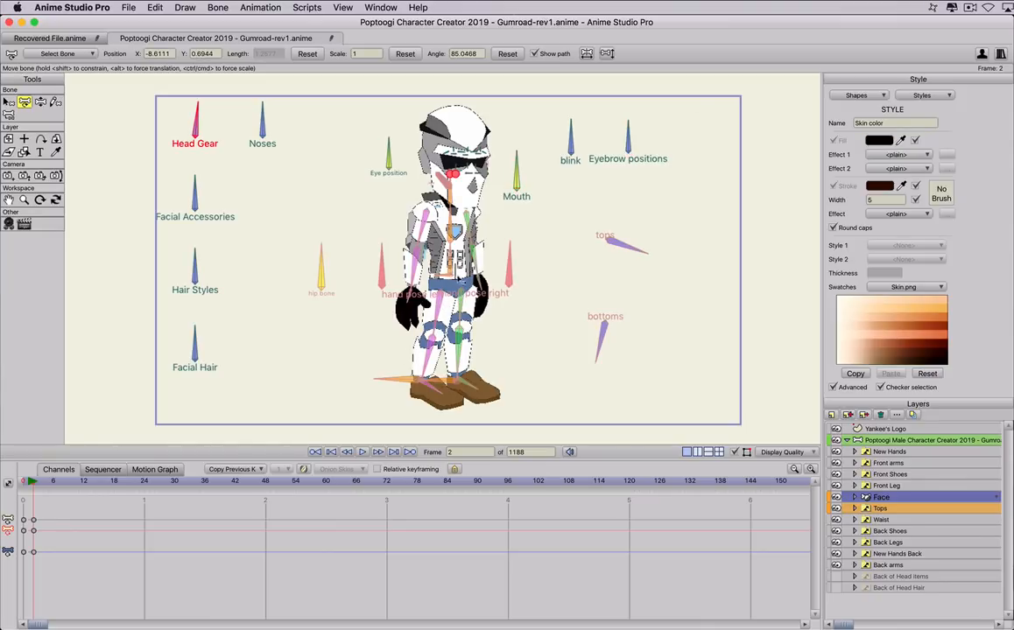
Set the Pants color style's fill to grey to recolour the blue parts of the trousers
{"action": "scroll", "coordinate": [471, 285], "scroll_direction": "up", "scroll_amount": 3}
{"action": "scroll", "coordinate": [471, 285], "scroll_direction": "up", "scroll_amount": 5}
{"action": "scroll", "coordinate": [471, 284], "scroll_direction": "down", "scroll_amount": 3}
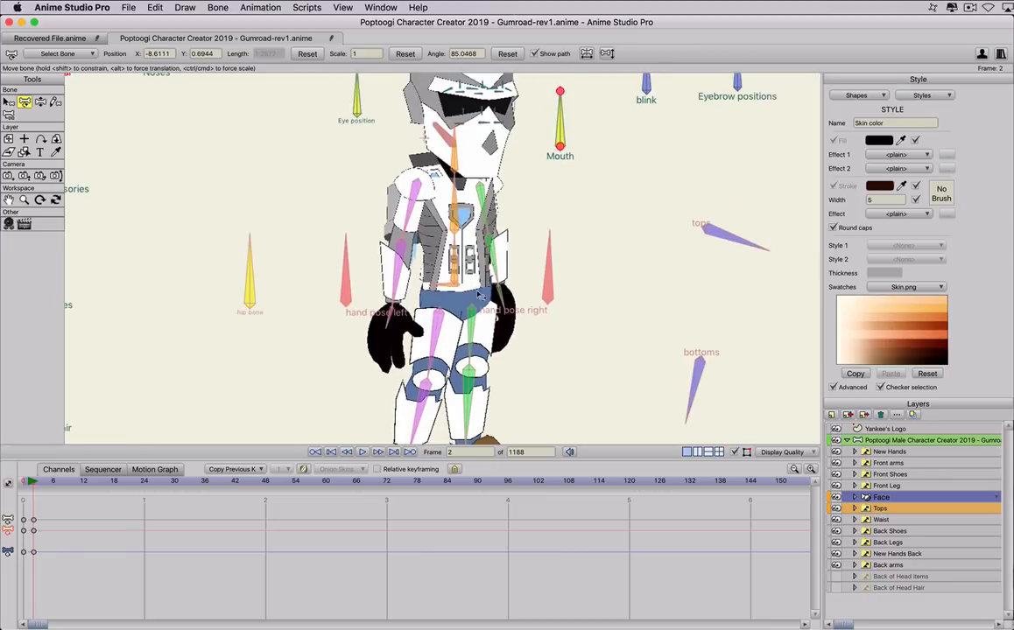
{"action": "left_click", "coordinate": [922, 94]}
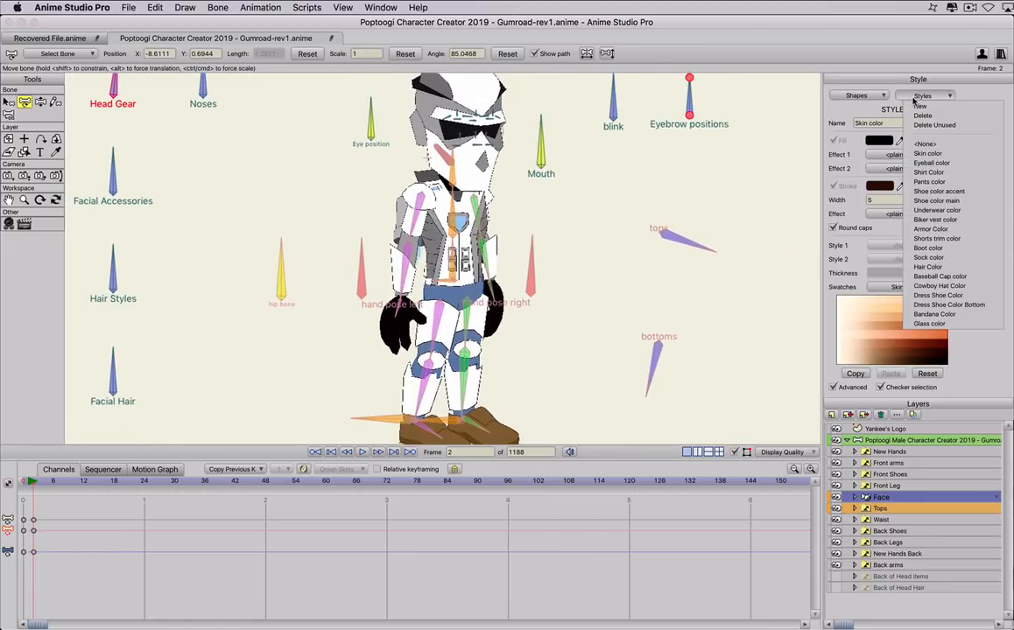
{"action": "left_click", "coordinate": [928, 181]}
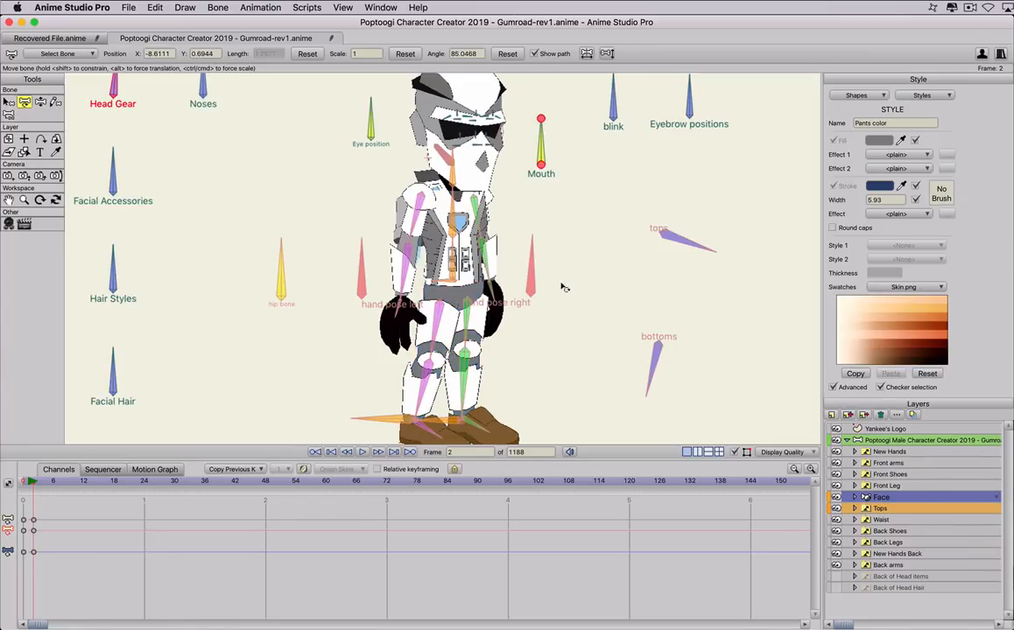
Set the Dress Shoe Color style's fill to white to match the armour
{"action": "left_click", "coordinate": [906, 97]}
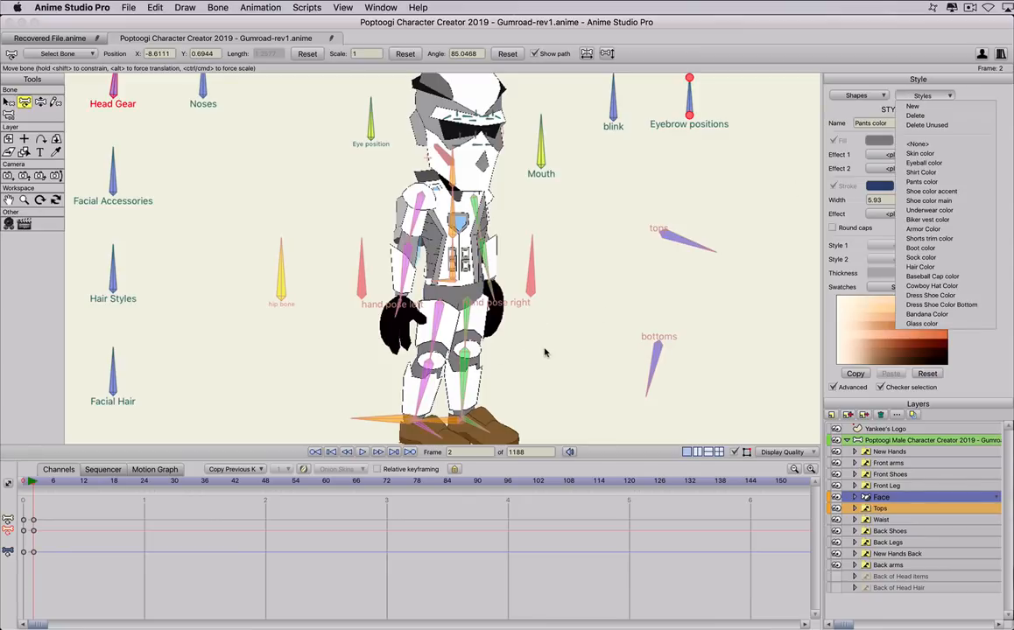
{"action": "left_click", "coordinate": [925, 296]}
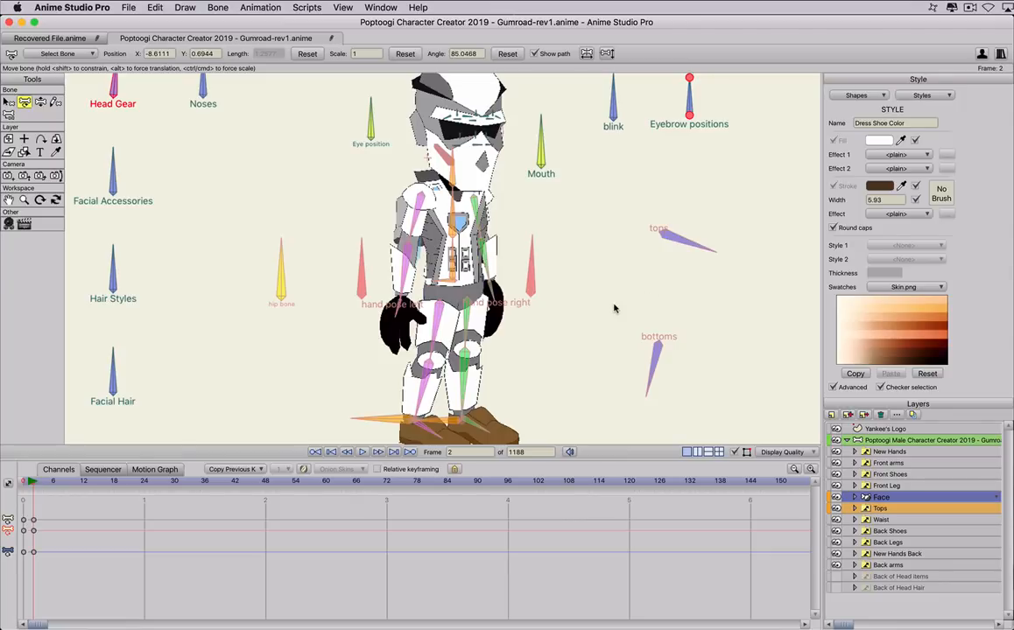
{"action": "key", "text": "super+z"}
{"action": "key", "text": "super+z"}
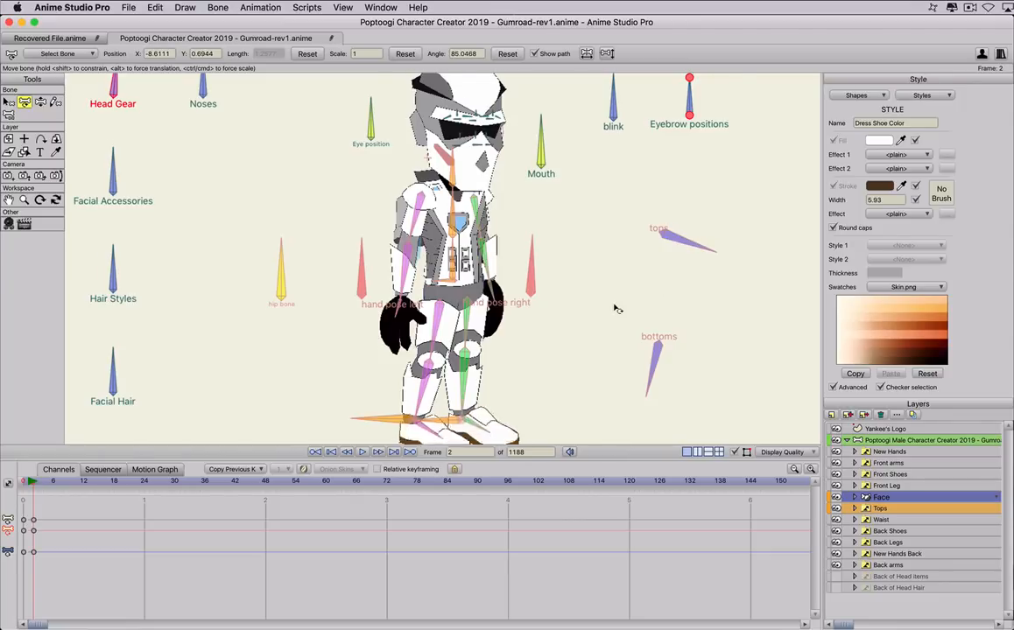
{"action": "scroll", "coordinate": [573, 314], "scroll_direction": "down", "scroll_amount": 5}
{"action": "scroll", "coordinate": [556, 327], "scroll_direction": "up", "scroll_amount": 3}
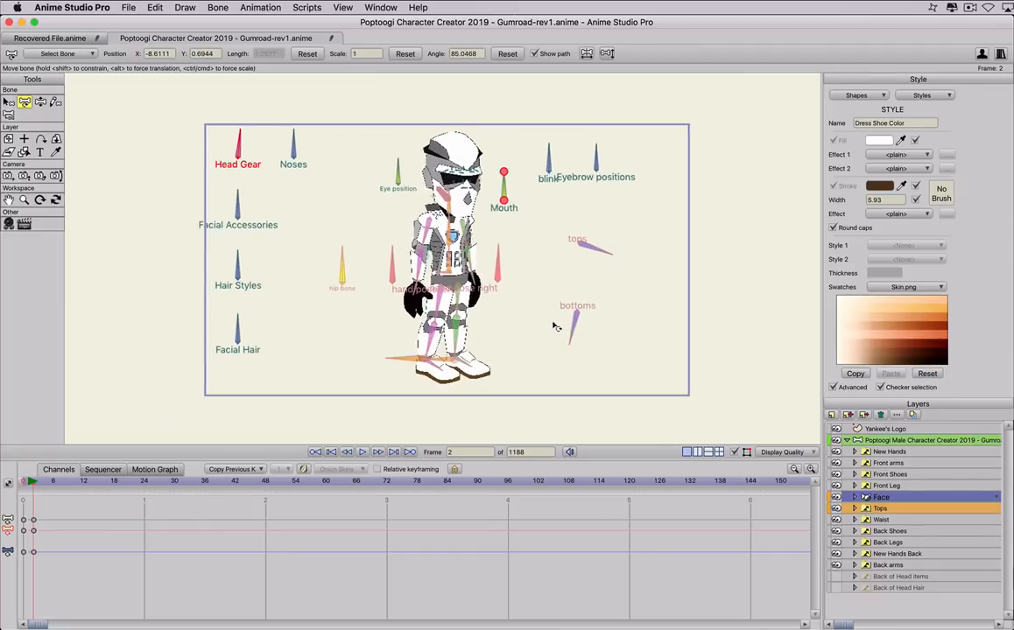
Set the Dress Shoe Color Bottom style's fill to black to darken the soles of the armour's shoes
{"action": "left_click", "coordinate": [922, 93]}
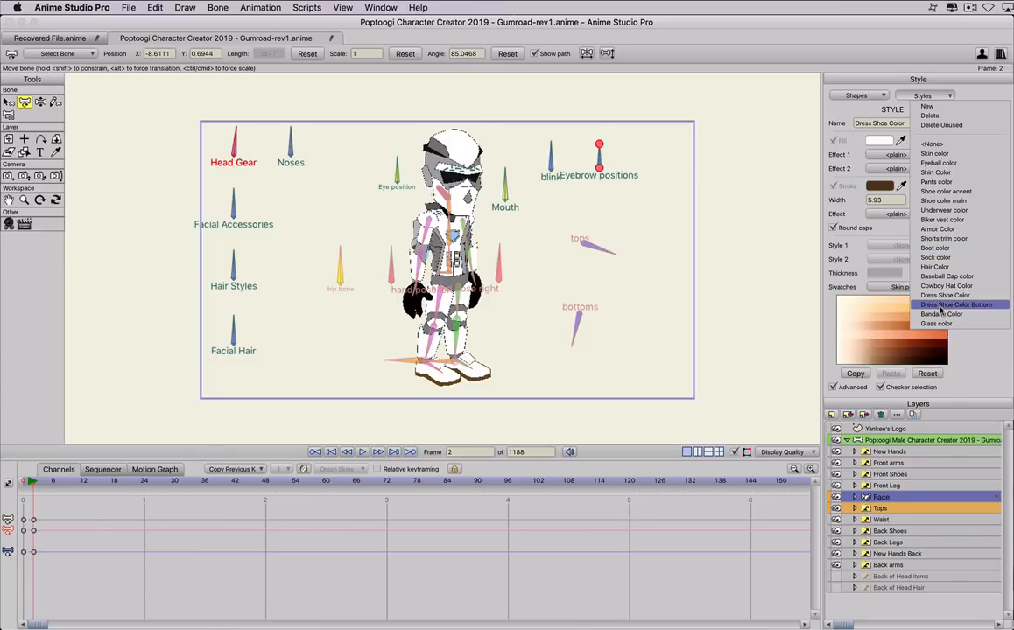
{"action": "left_click", "coordinate": [941, 306]}
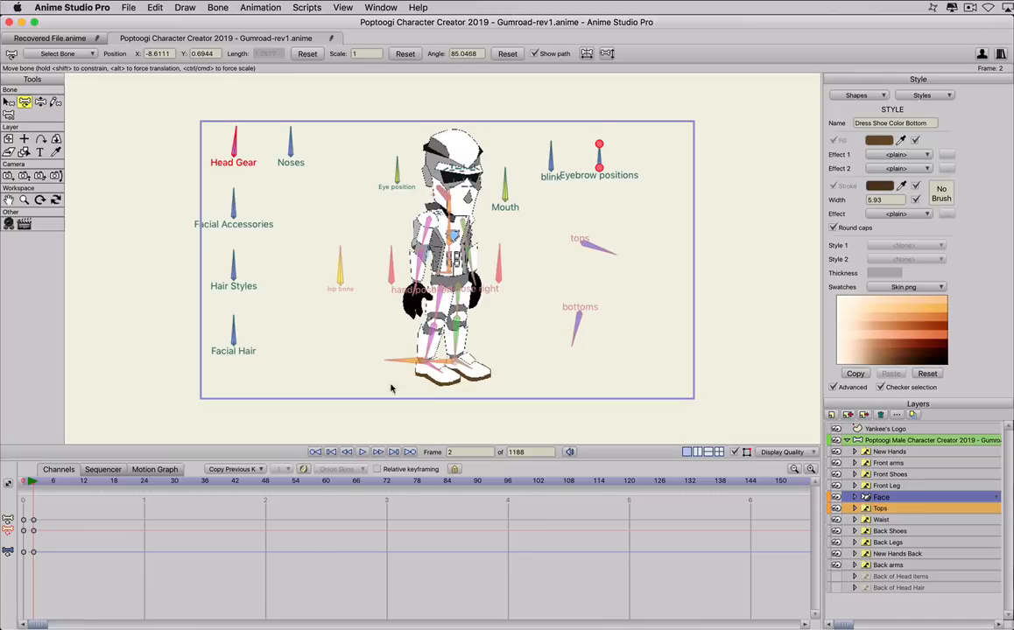
{"action": "left_click", "coordinate": [35, 494]}
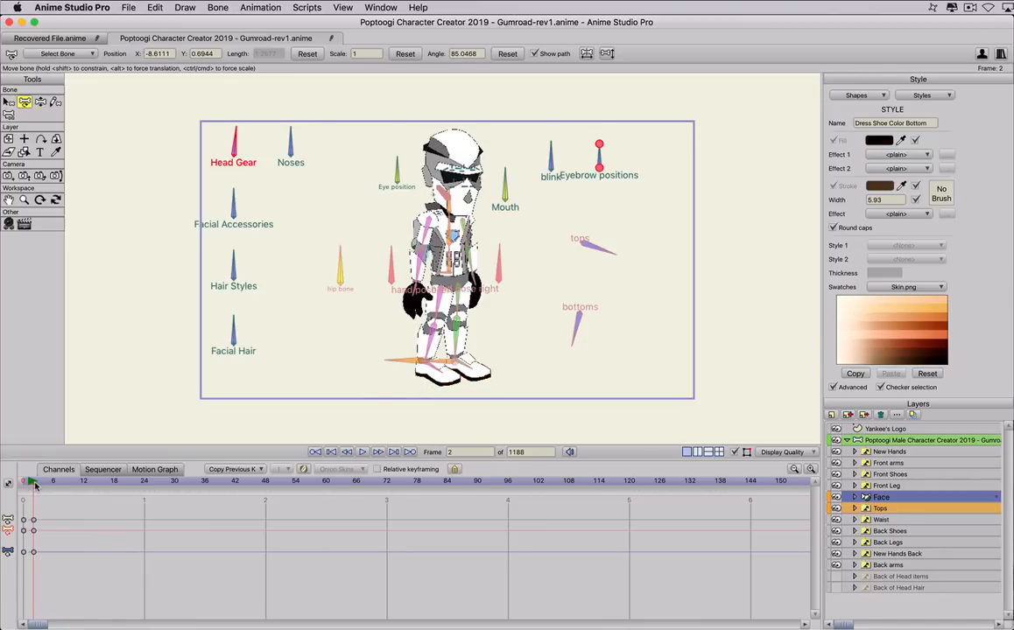
At frame 25, pose the armoured character on the rig layer by bending both arms with Manipulate Bones
{"action": "left_click_drag", "start_coordinate": [35, 484], "coordinate": [150, 472]}
{"action": "scroll", "coordinate": [455, 155], "scroll_direction": "down", "scroll_amount": 1}
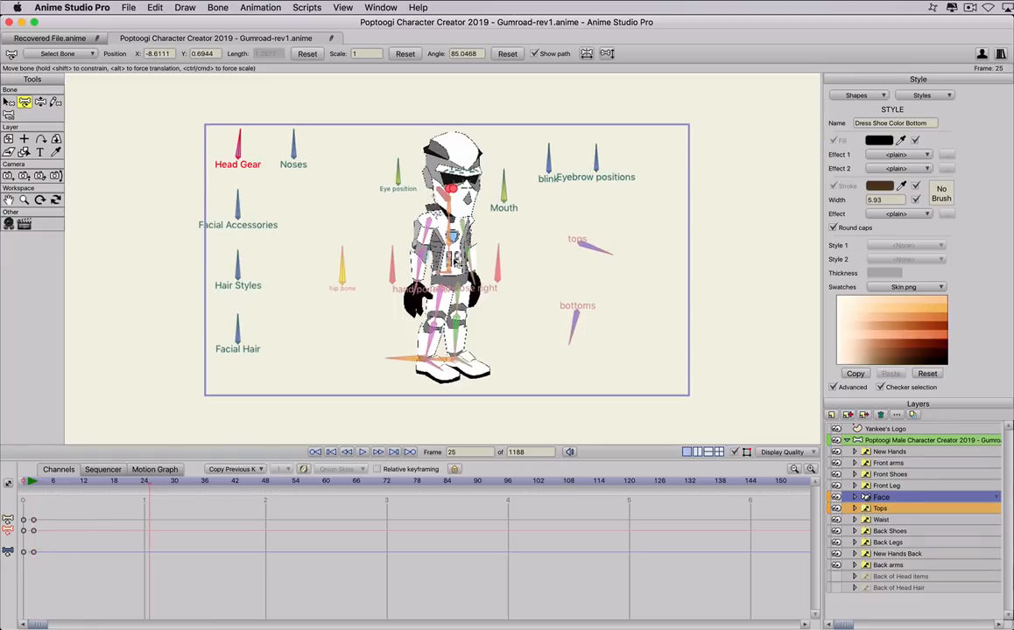
{"action": "scroll", "coordinate": [455, 155], "scroll_direction": "up", "scroll_amount": 5}
{"action": "left_click", "coordinate": [889, 443]}
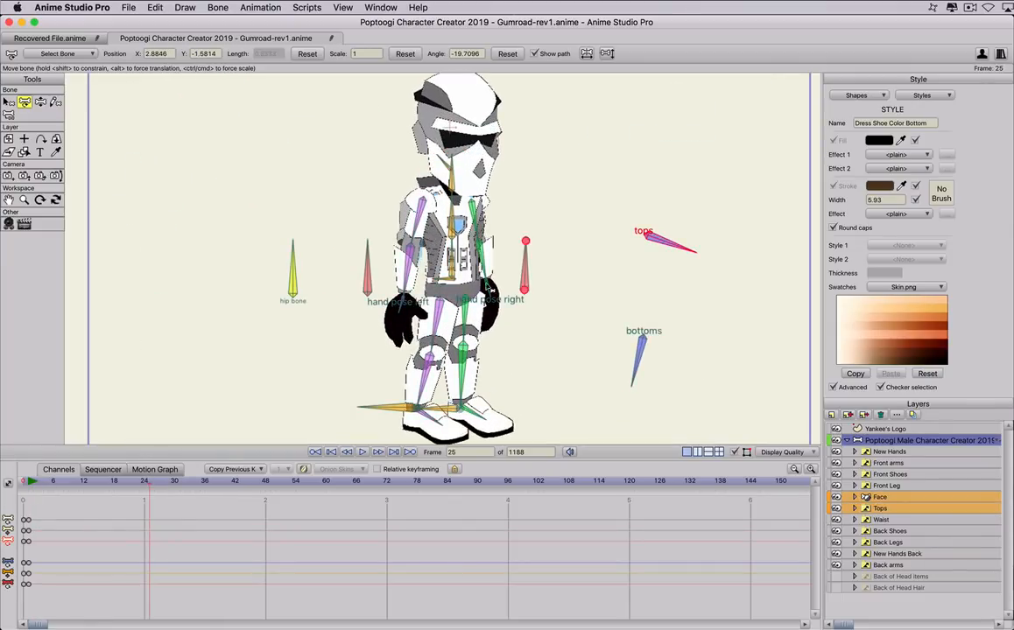
{"action": "key", "text": "z"}
{"action": "left_click_drag", "start_coordinate": [526, 249], "coordinate": [569, 299]}
{"action": "left_click_drag", "start_coordinate": [405, 287], "coordinate": [365, 312]}
Undo the trial leg moves and clear the rig layer's bone keyframes from the timeline
{"action": "left_click_drag", "start_coordinate": [457, 401], "coordinate": [463, 342]}
{"action": "left_click_drag", "start_coordinate": [493, 402], "coordinate": [457, 395]}
{"action": "key", "text": "super+z"}
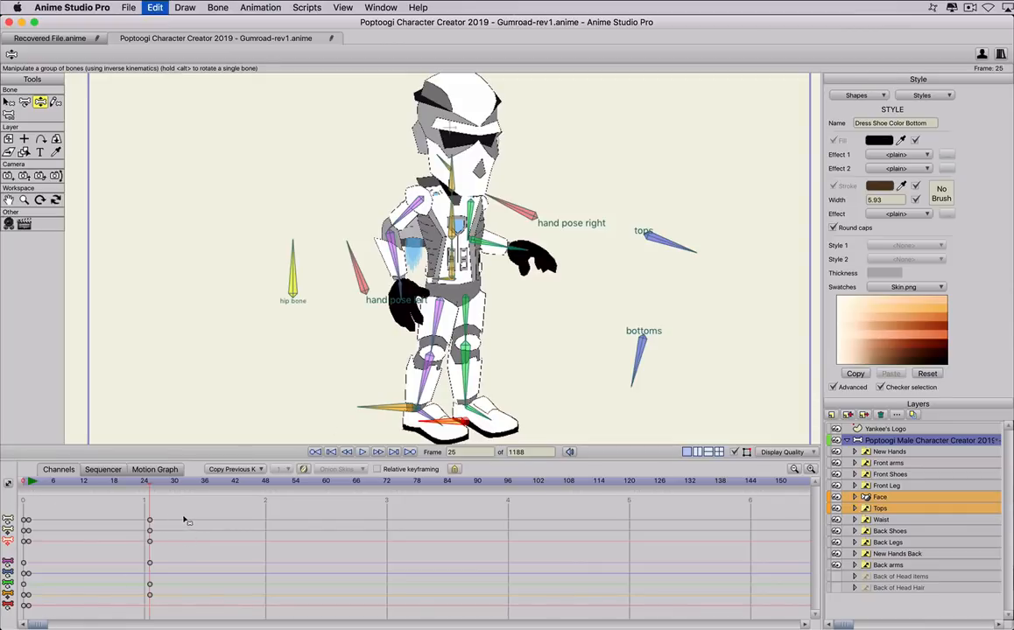
{"action": "key", "text": "super+z"}
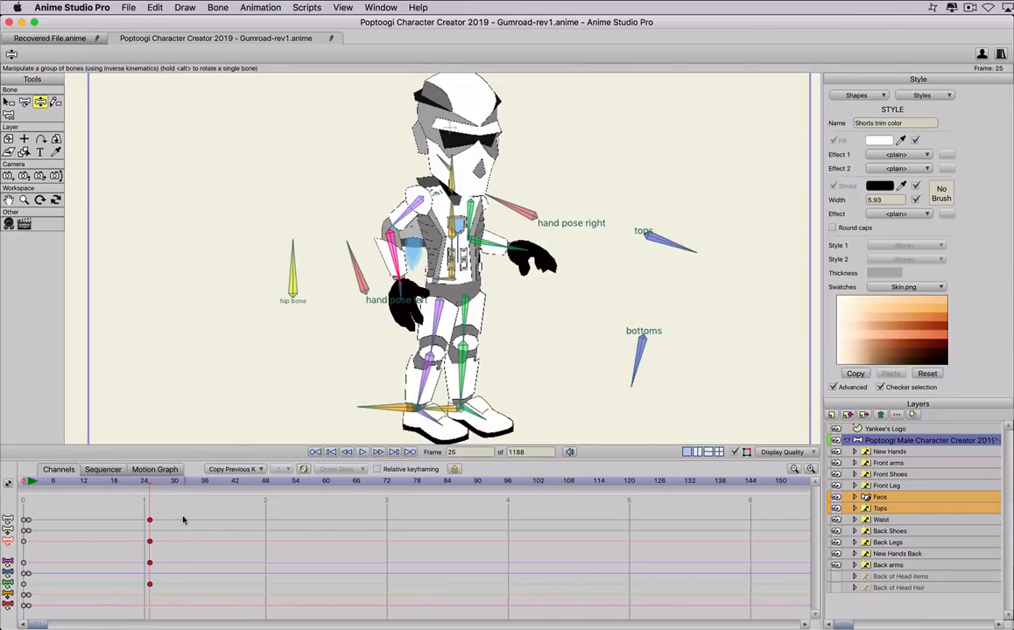
{"action": "left_click_drag", "start_coordinate": [185, 510], "coordinate": [28, 610]}
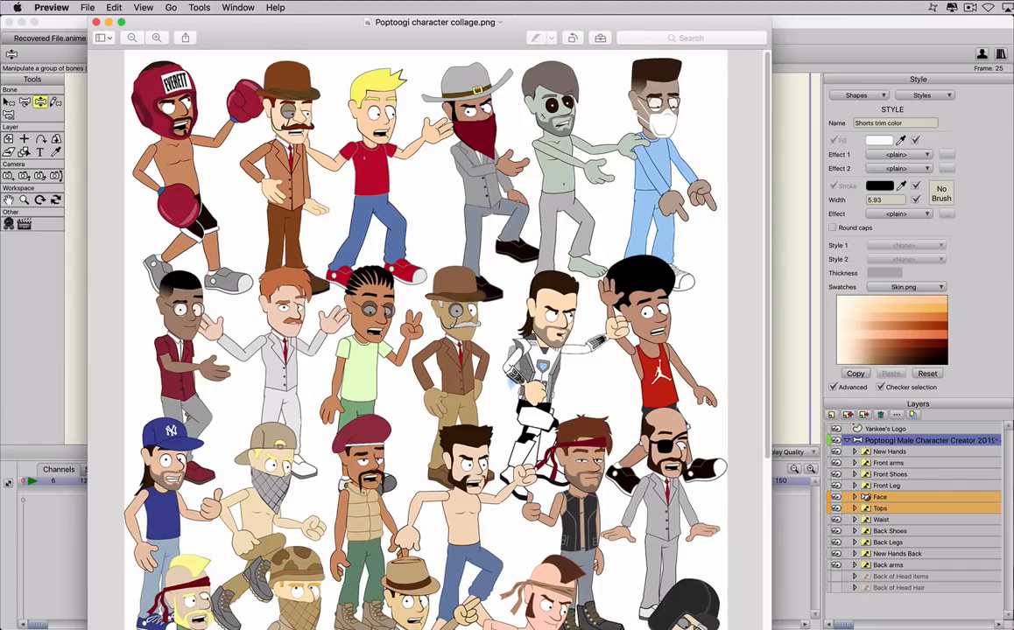
Examine the sample characters throughout Poptoogi character collage.png in Preview, then close the image
{"action": "left_click_drag", "start_coordinate": [771, 626], "coordinate": [797, 626]}
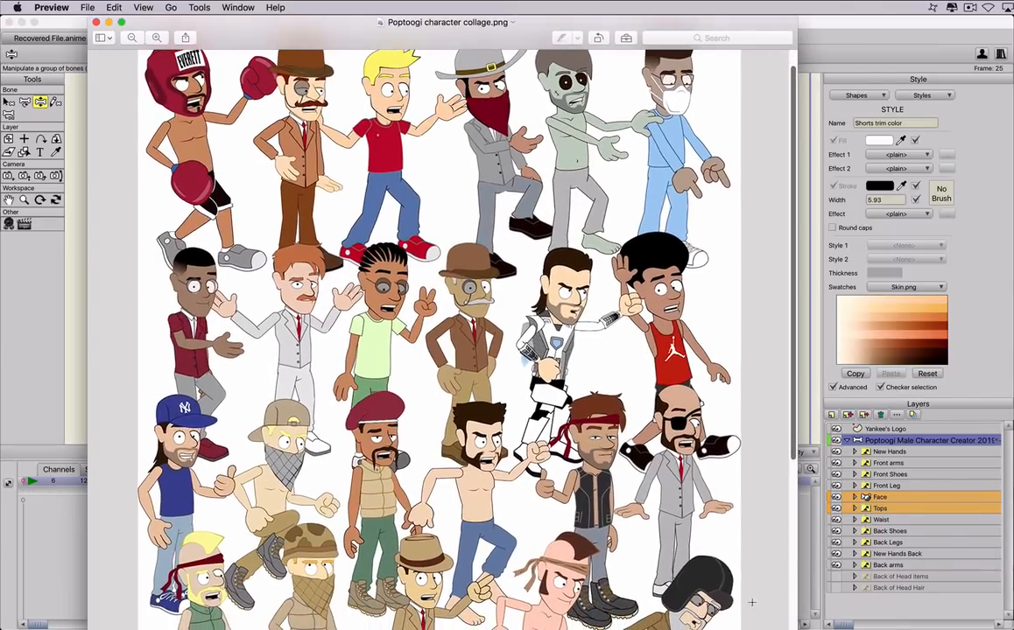
{"action": "scroll", "coordinate": [442, 340], "scroll_direction": "up", "scroll_amount": 2}
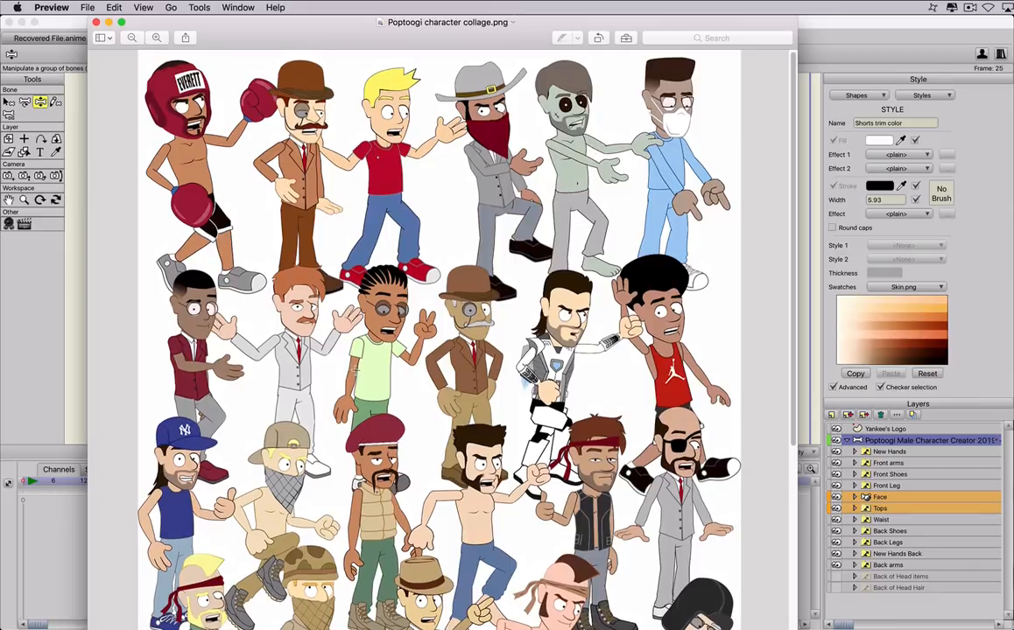
{"action": "scroll", "coordinate": [309, 370], "scroll_direction": "down", "scroll_amount": 5}
{"action": "scroll", "coordinate": [309, 370], "scroll_direction": "down", "scroll_amount": 7}
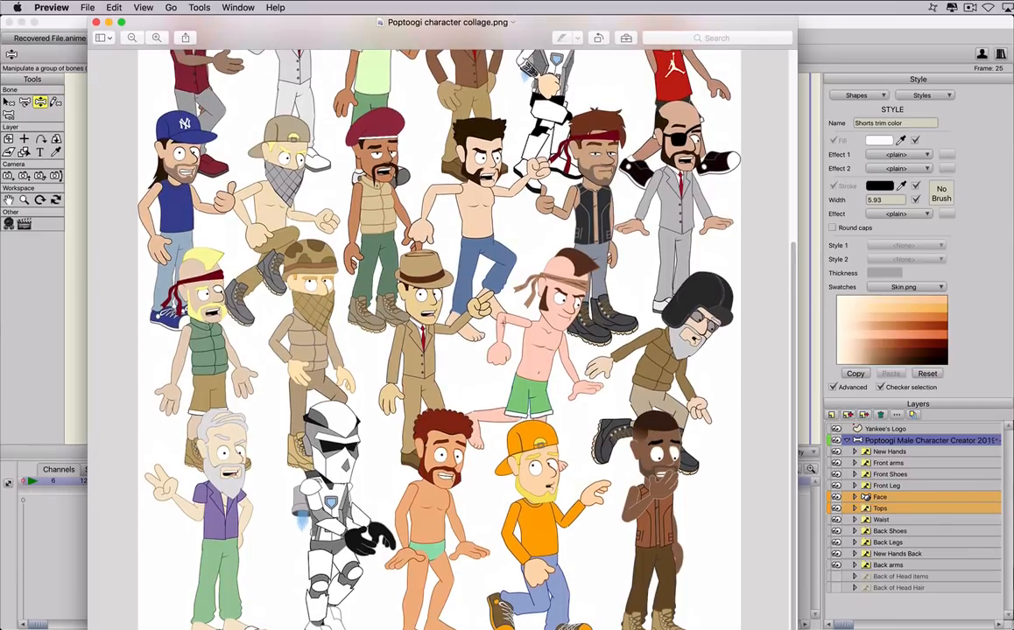
{"action": "scroll", "coordinate": [282, 326], "scroll_direction": "up", "scroll_amount": 1}
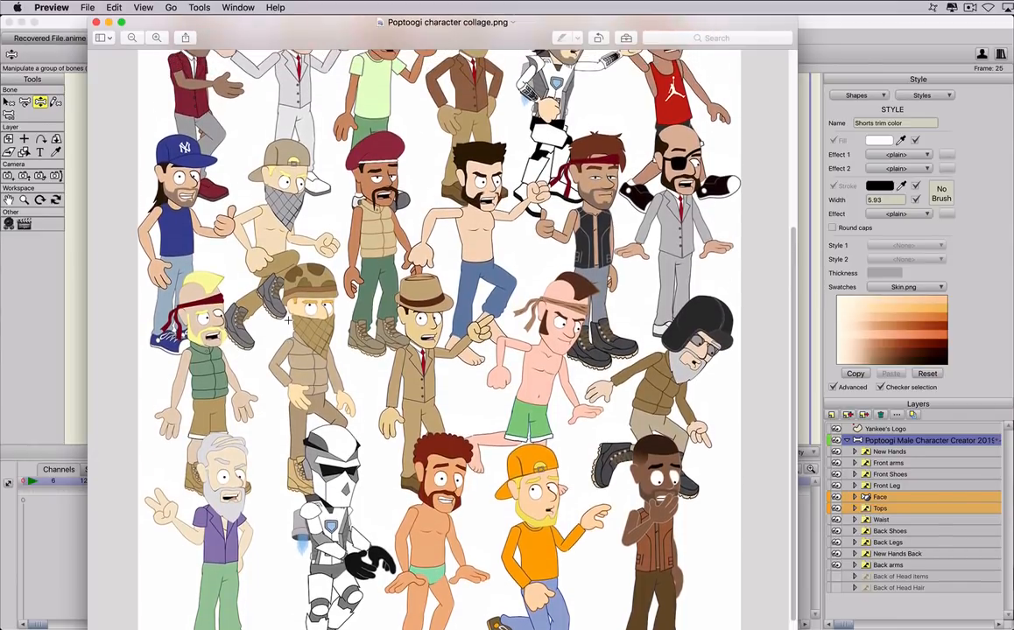
{"action": "scroll", "coordinate": [287, 323], "scroll_direction": "up", "scroll_amount": 2}
{"action": "scroll", "coordinate": [287, 323], "scroll_direction": "up", "scroll_amount": 3}
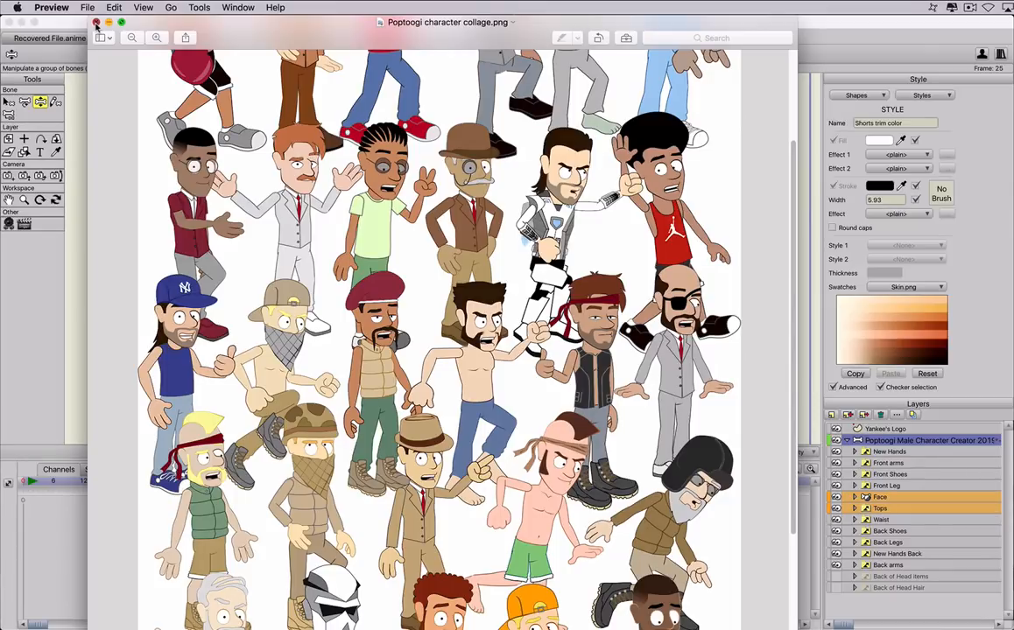
{"action": "scroll", "coordinate": [157, 294], "scroll_direction": "up", "scroll_amount": 5}
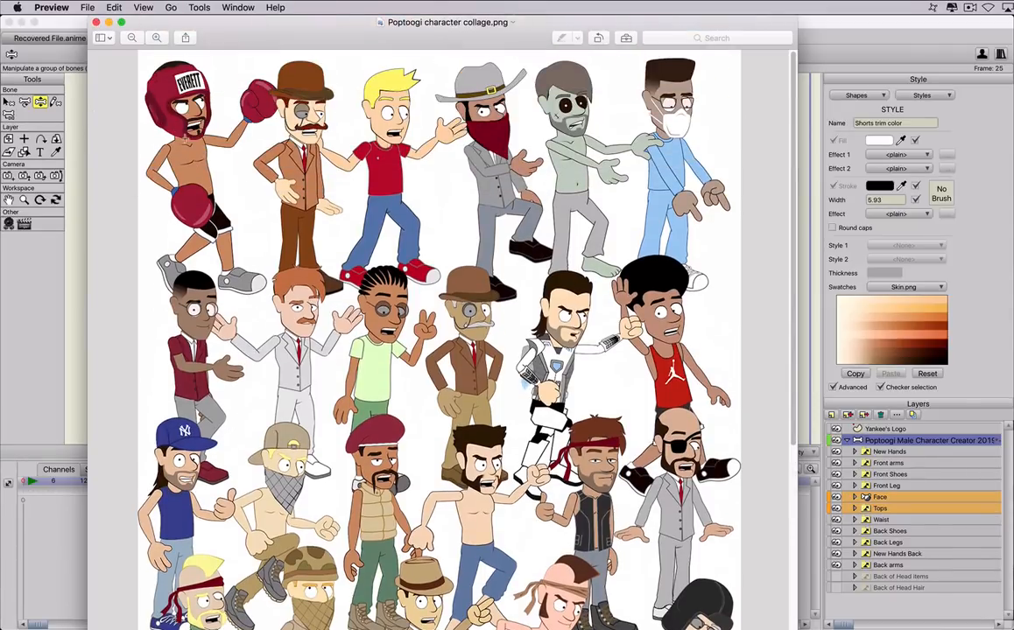
{"action": "scroll", "coordinate": [345, 284], "scroll_direction": "down", "scroll_amount": 5}
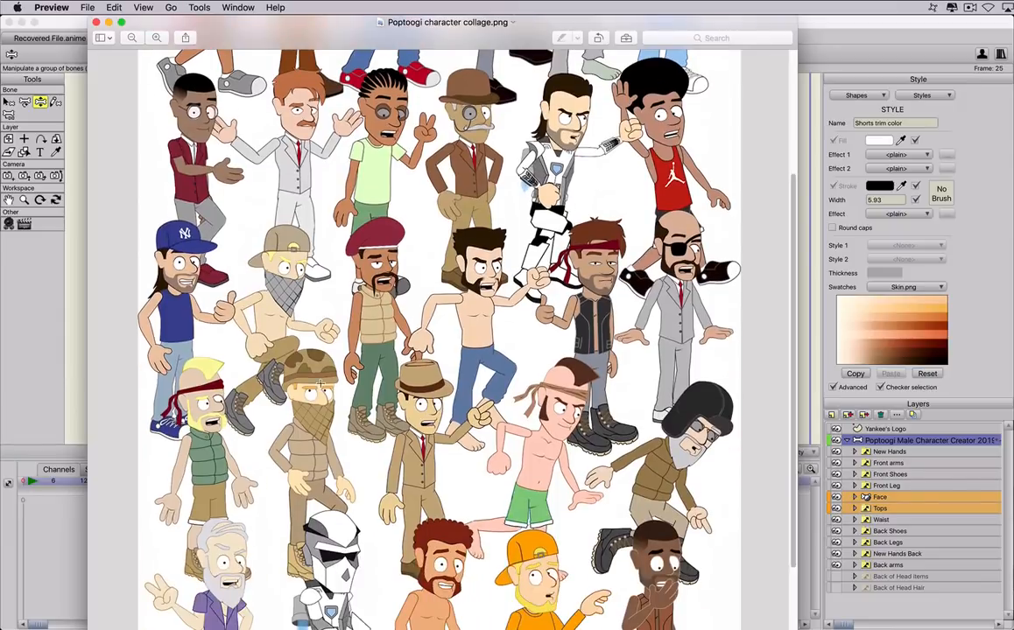
{"action": "left_click", "coordinate": [86, 23]}
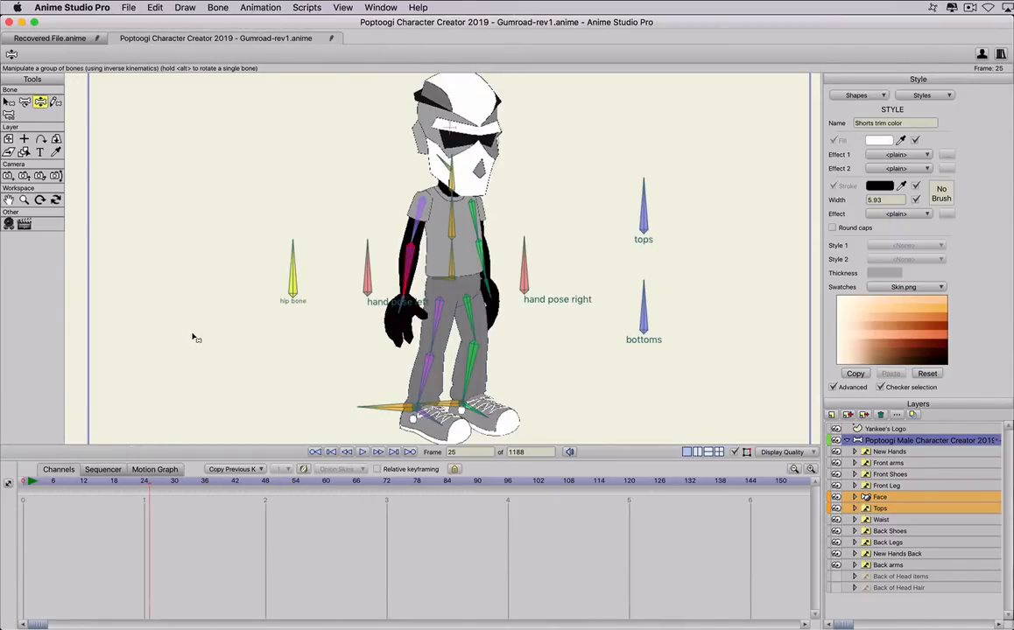
Clear the animation from the whole document to reset the character's head gear
{"action": "left_click", "coordinate": [259, 7]}
{"action": "mouse_move", "coordinate": [271, 160]}
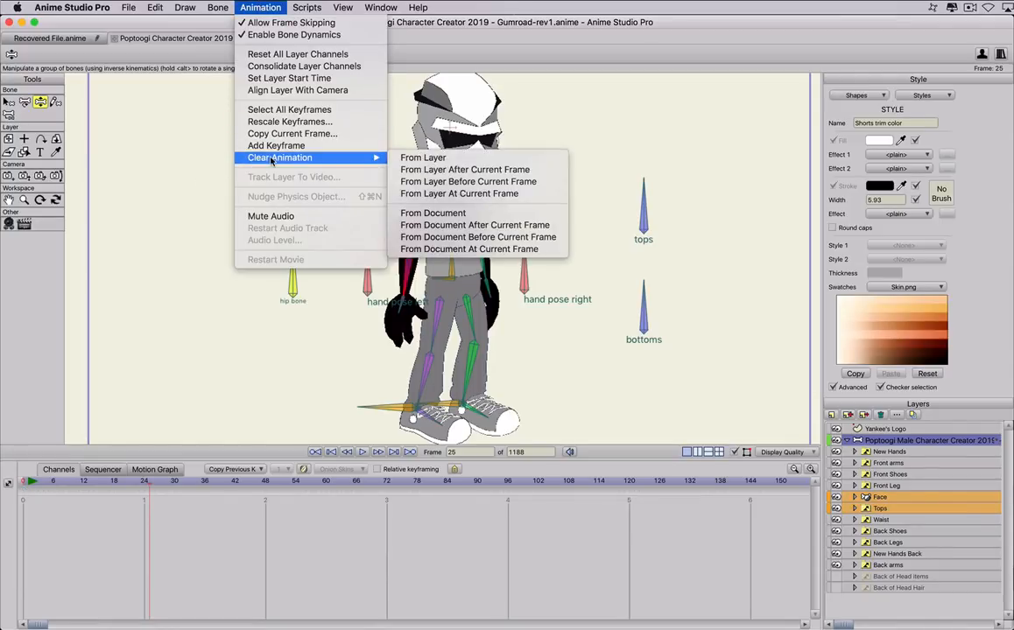
{"action": "left_click", "coordinate": [432, 213]}
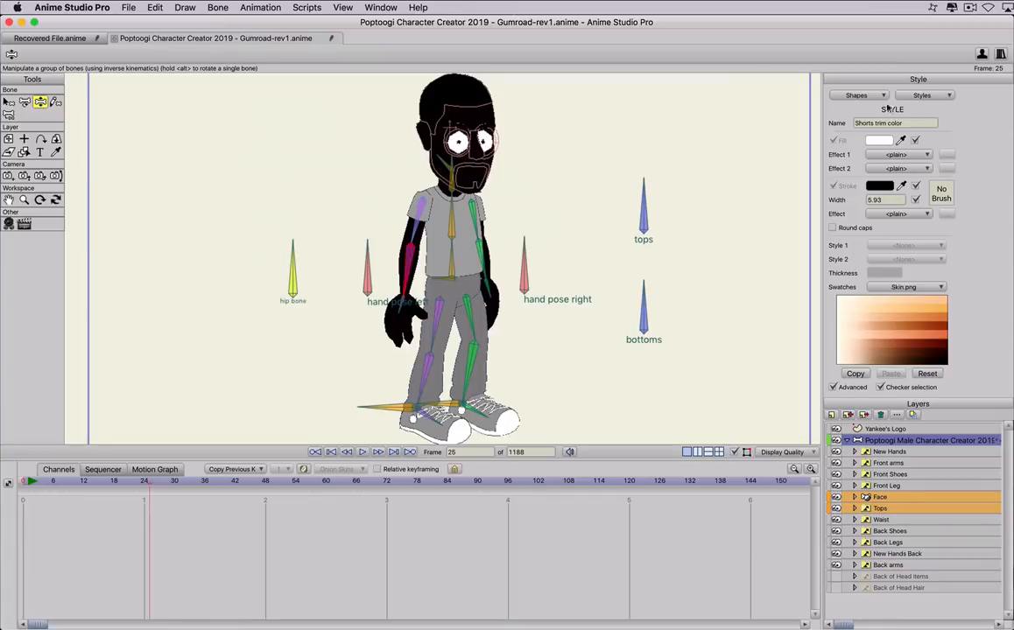
Load the Skin color style, select the open hand inward layer in New Hands and delete the style's fill colour keyframes
{"action": "left_click", "coordinate": [916, 95]}
{"action": "left_click", "coordinate": [918, 154]}
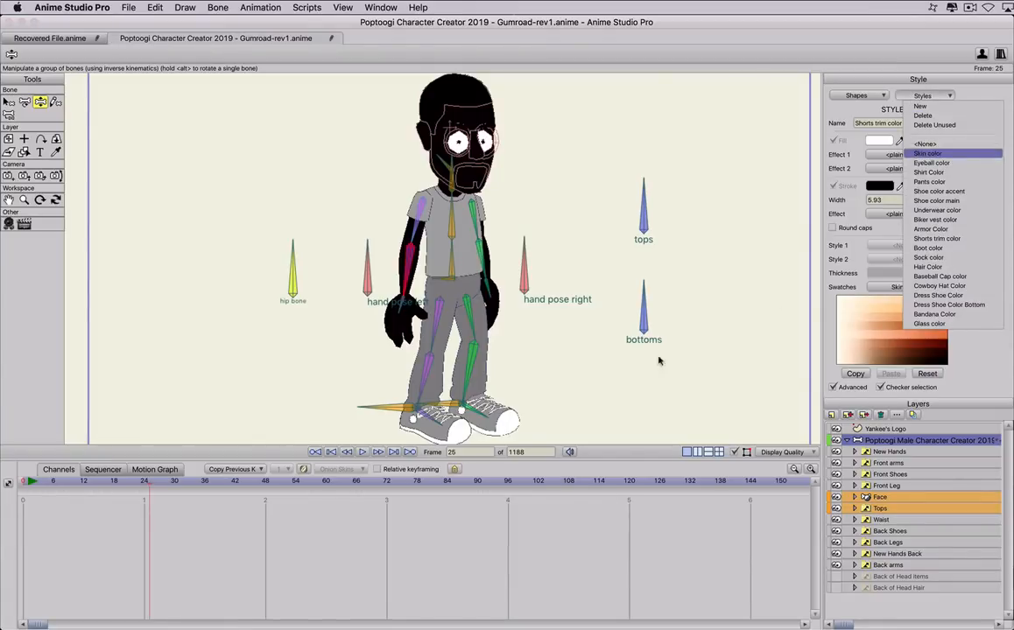
{"action": "left_click", "coordinate": [855, 451]}
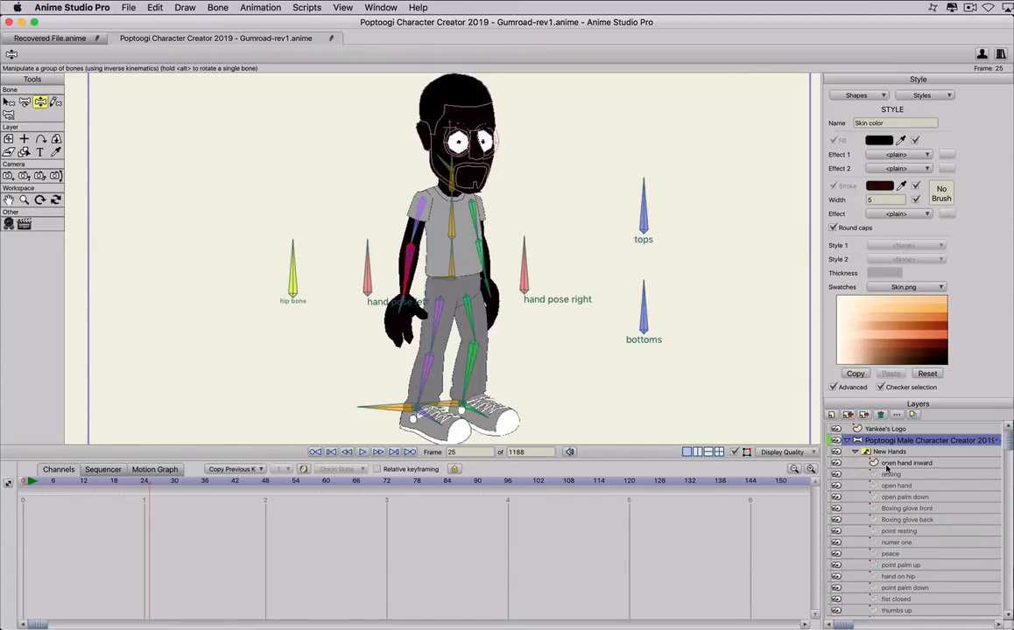
{"action": "left_click", "coordinate": [887, 465]}
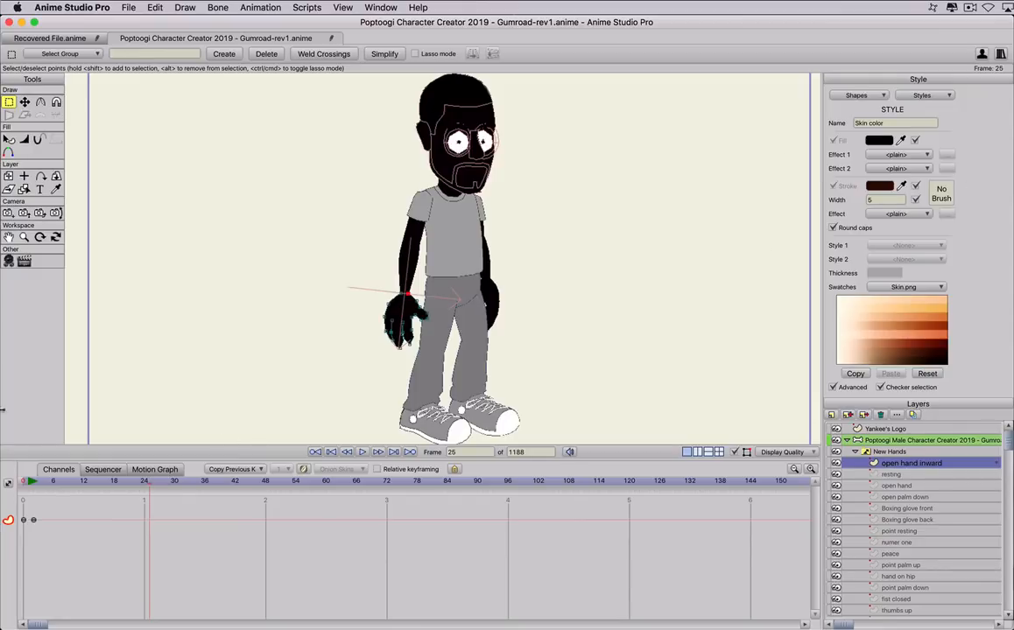
{"action": "key", "text": "Delete"}
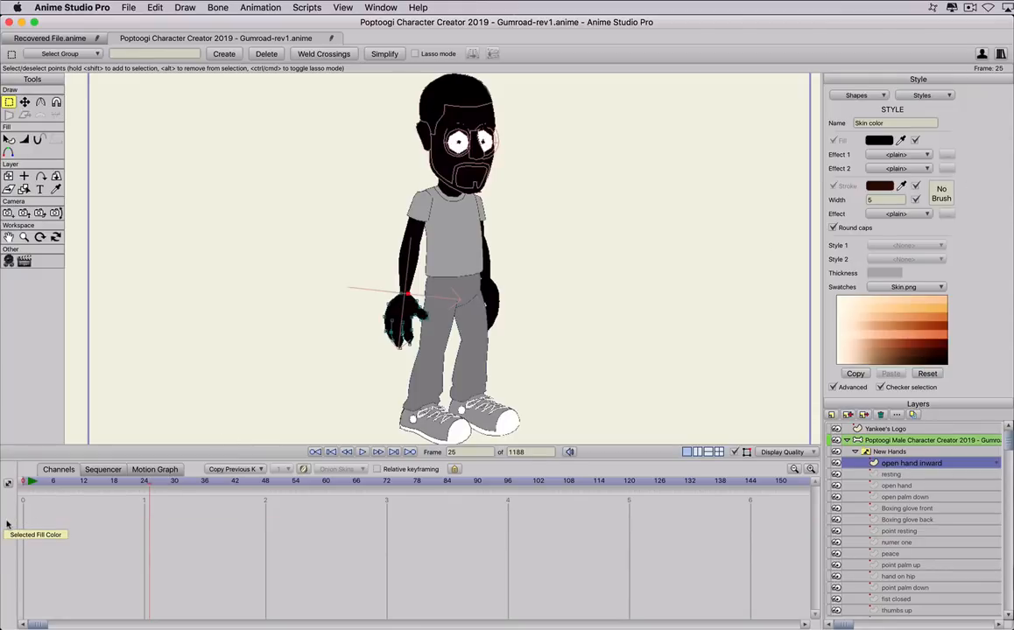
Delete the fill colour keyframes of the Shirt Color and Pants color styles
{"action": "left_click", "coordinate": [902, 97]}
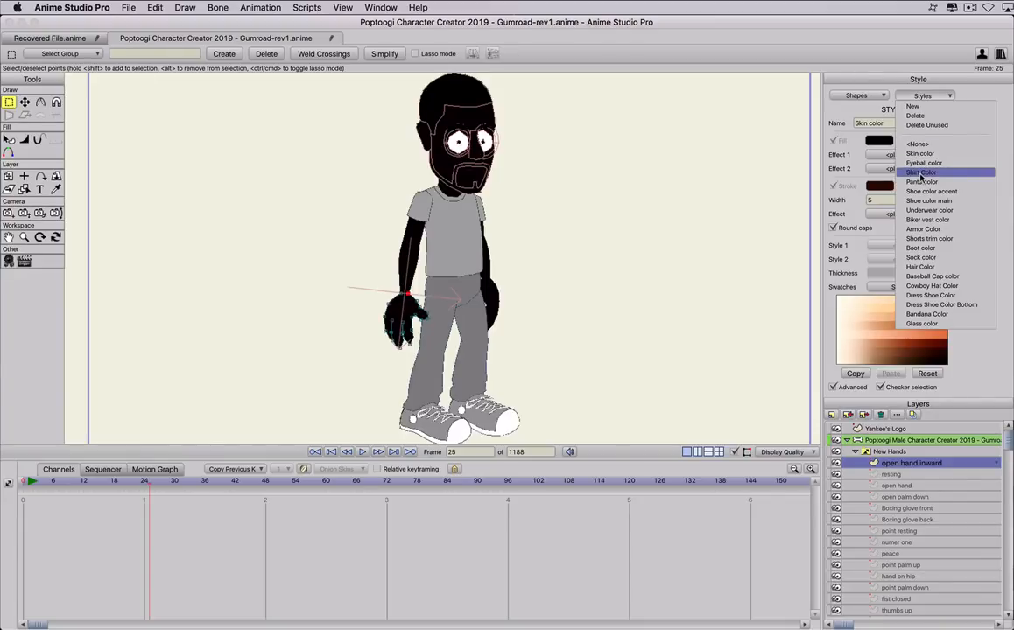
{"action": "left_click", "coordinate": [921, 173]}
{"action": "left_click", "coordinate": [916, 97]}
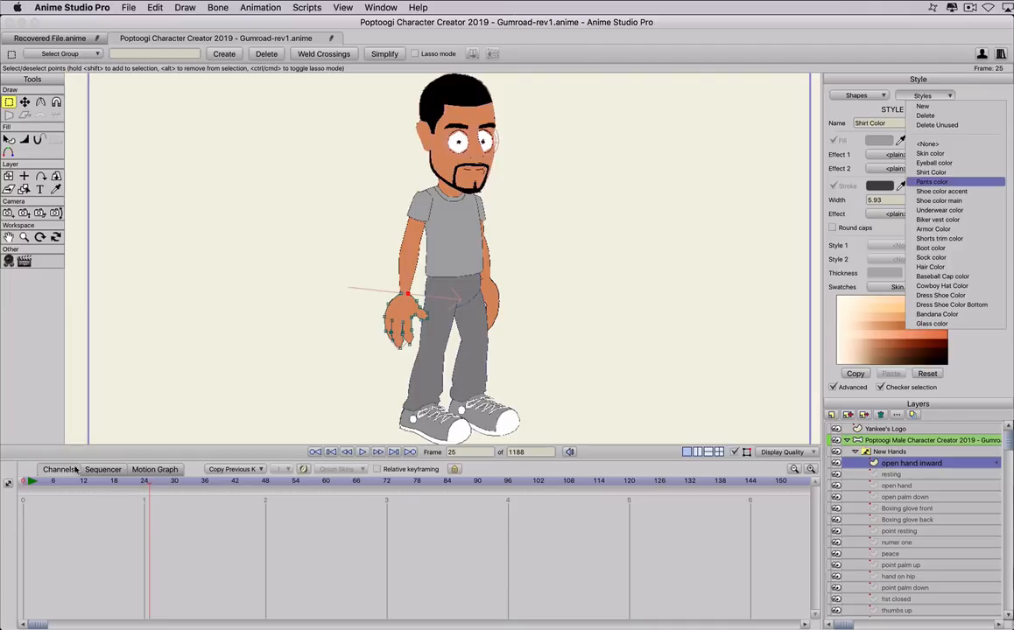
{"action": "left_click", "coordinate": [929, 182]}
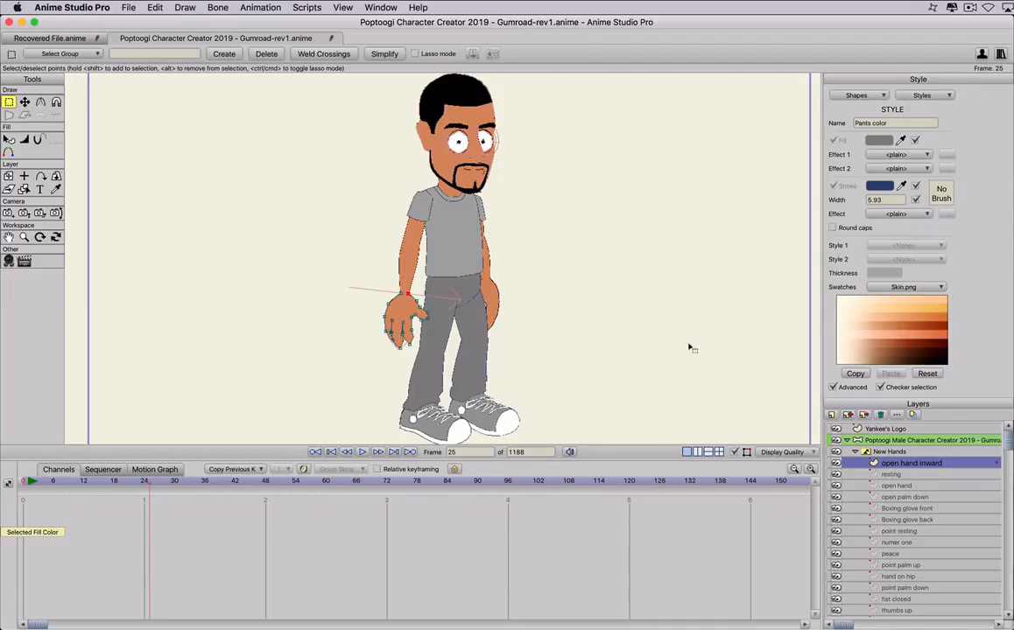
Delete the fill colour keyframes of the Dress Shoe Color and Dress Shoe Color Bottom styles and collapse the New Hands group
{"action": "left_click", "coordinate": [921, 95]}
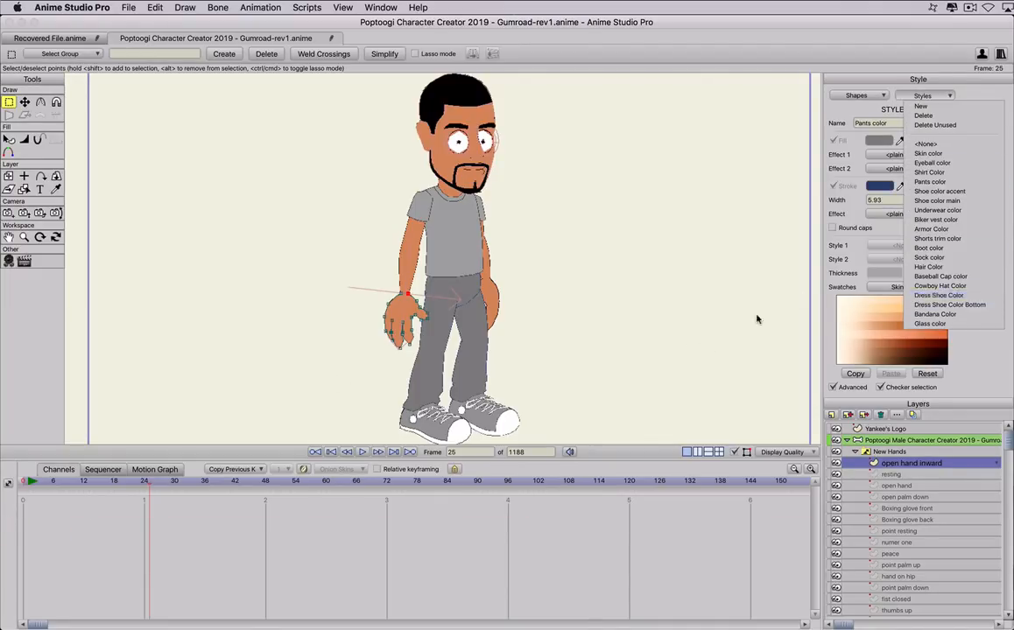
{"action": "left_click", "coordinate": [941, 295]}
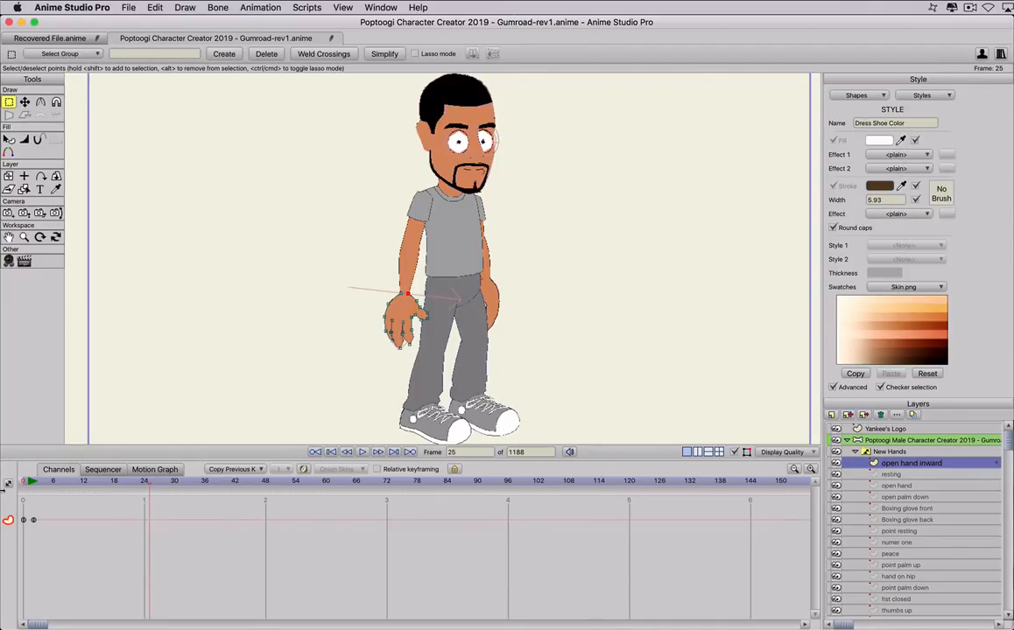
{"action": "left_click", "coordinate": [904, 94]}
{"action": "left_click", "coordinate": [854, 276]}
{"action": "left_click", "coordinate": [23, 485]}
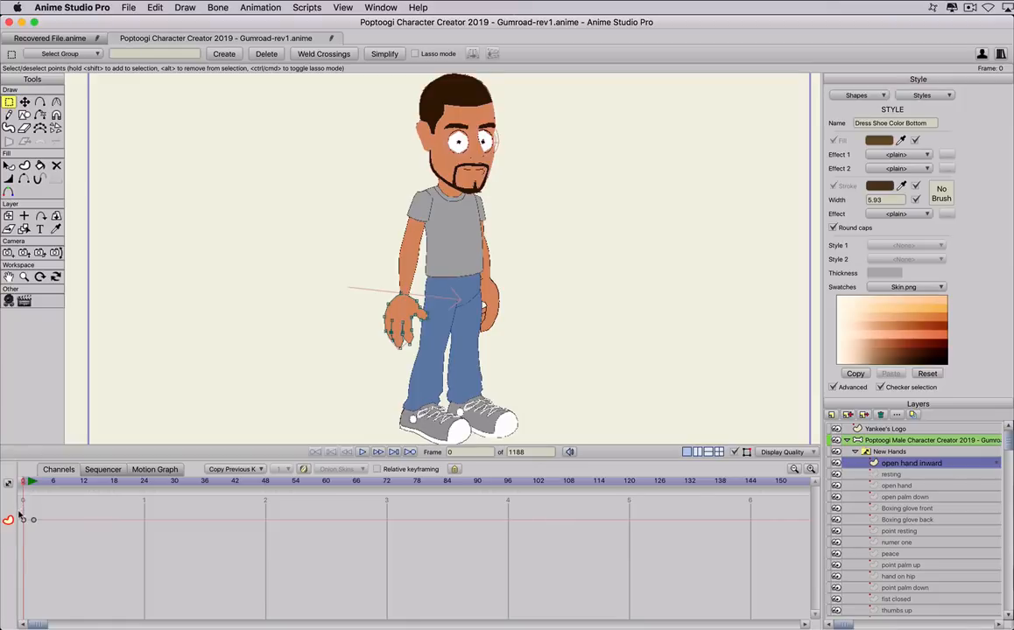
{"action": "left_click", "coordinate": [9, 521]}
{"action": "key", "text": "Delete"}
{"action": "scroll", "coordinate": [436, 218], "scroll_direction": "down", "scroll_amount": 2}
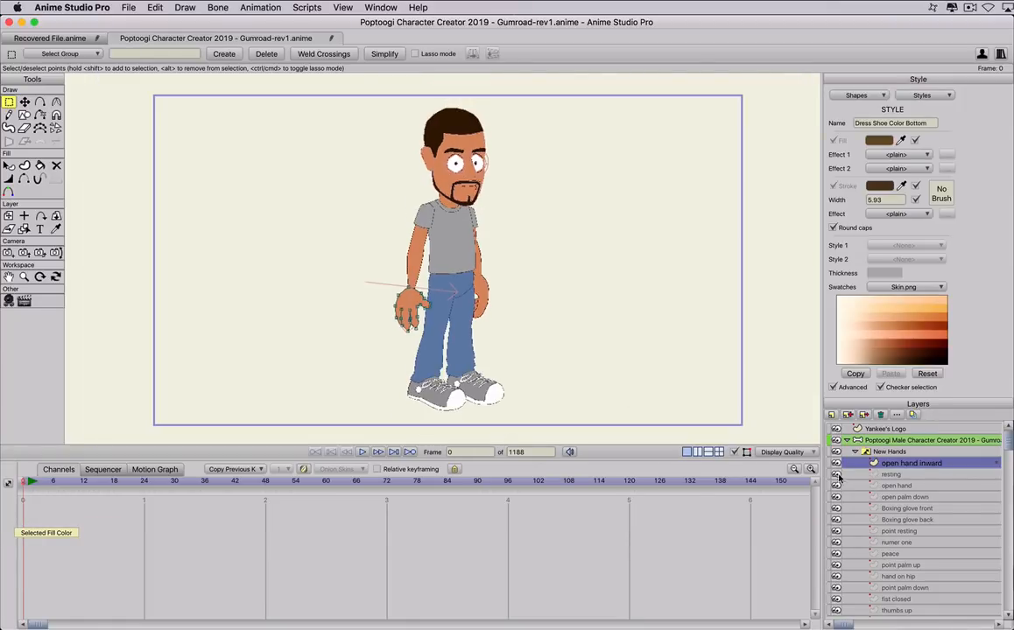
{"action": "left_click", "coordinate": [856, 451]}
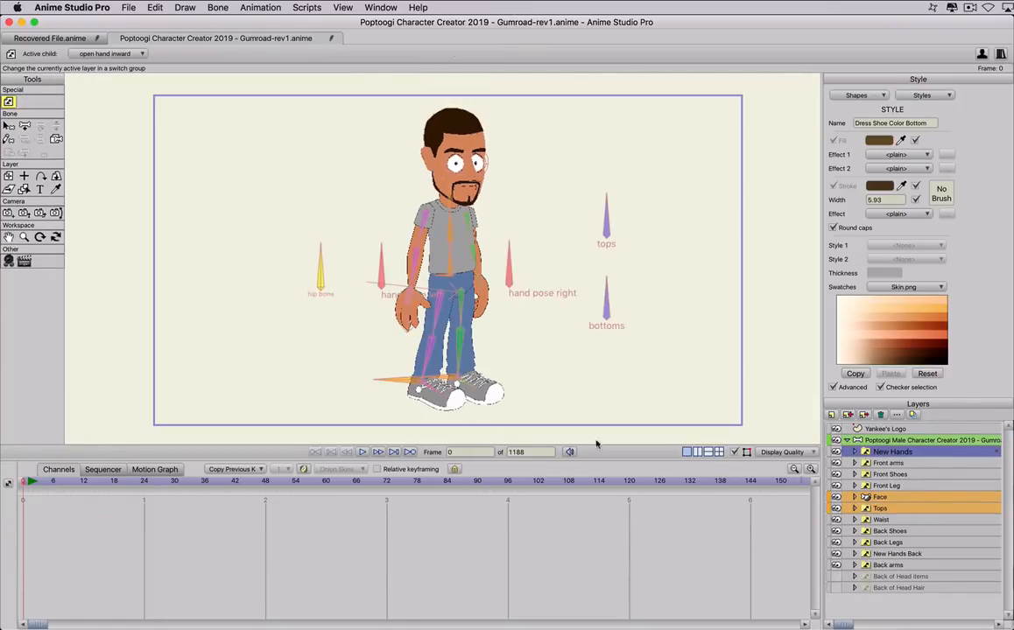
Scrub the timeline from frame 0 to frame 8 to check the reset character
{"action": "mouse_move", "coordinate": [19, 484]}
{"action": "left_mouse_down"}
{"action": "mouse_move", "coordinate": [41, 488]}
{"action": "mouse_move", "coordinate": [9, 495]}
{"action": "mouse_move", "coordinate": [91, 496]}
{"action": "mouse_move", "coordinate": [15, 496]}
{"action": "left_mouse_up"}
{"action": "left_click_drag", "start_coordinate": [15, 496], "coordinate": [59, 497]}
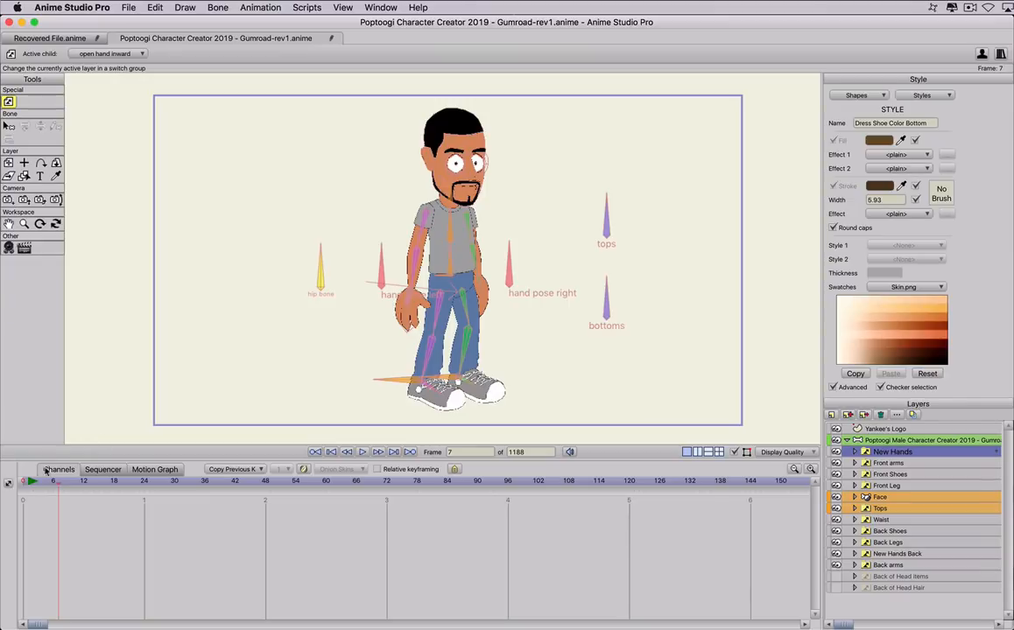
{"action": "left_click_drag", "start_coordinate": [39, 481], "coordinate": [64, 478]}
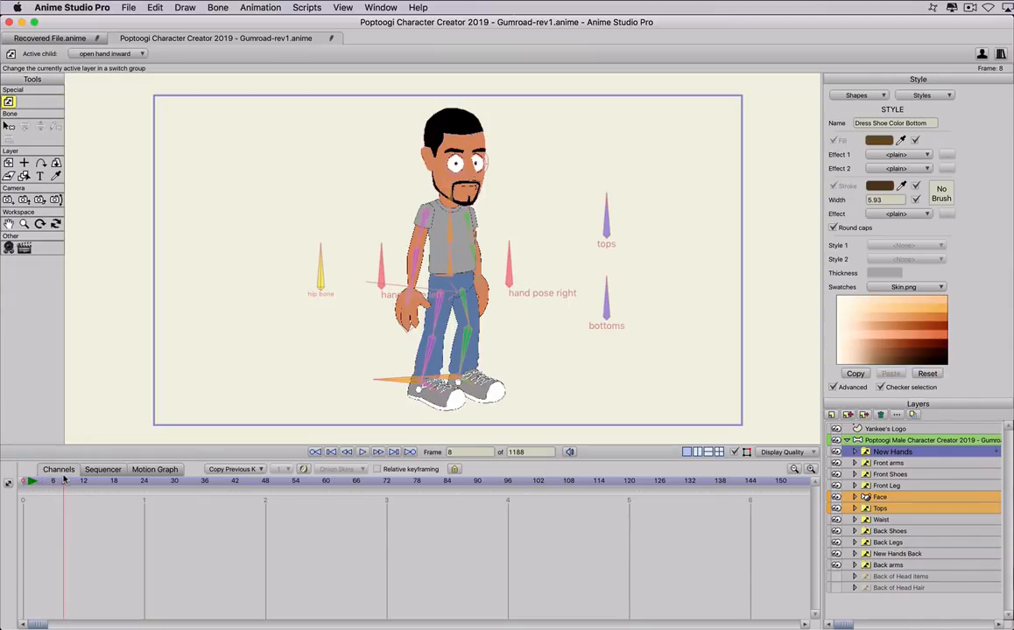
{"action": "scroll", "coordinate": [445, 259], "scroll_direction": "up", "scroll_amount": 1}
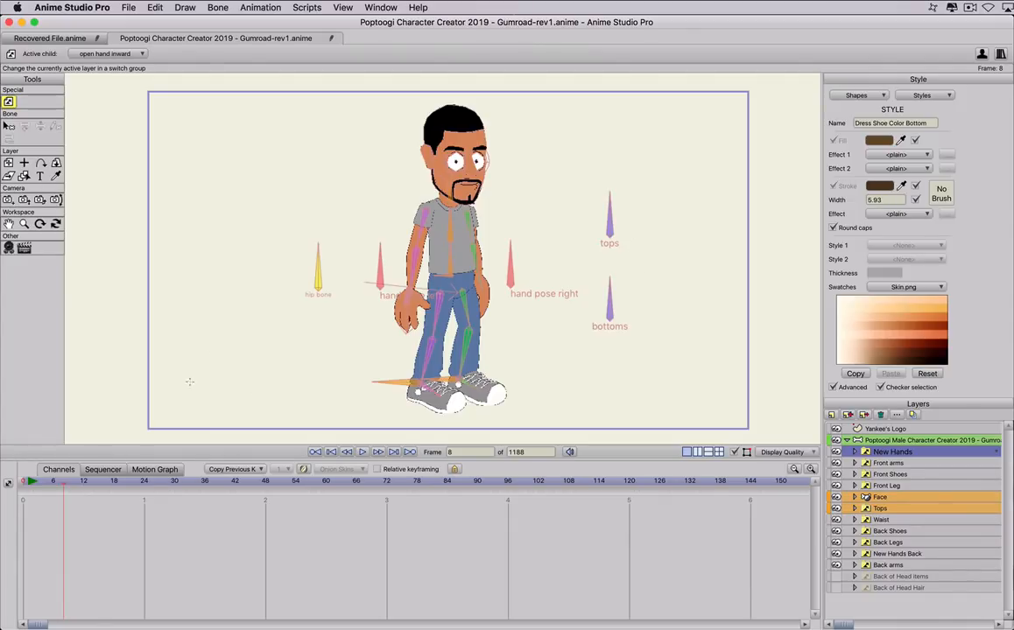
Select the Poptoogi Male Character Creator bone layer and open the Actions window beside the character to browse its regular actions
{"action": "left_click", "coordinate": [872, 440]}
{"action": "scroll", "coordinate": [387, 292], "scroll_direction": "down", "scroll_amount": 2}
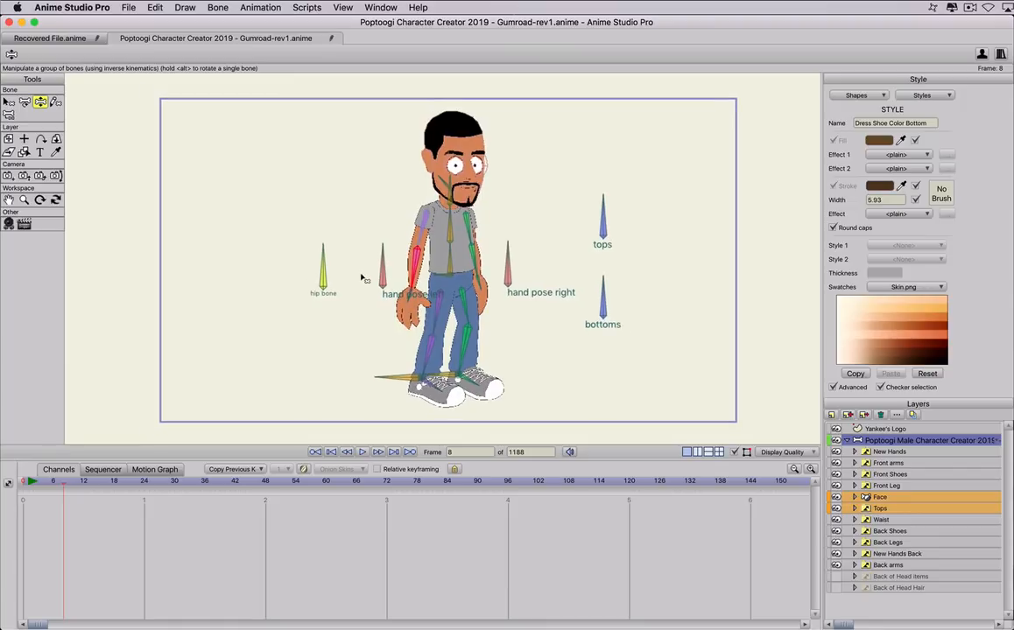
{"action": "left_click", "coordinate": [339, 7]}
{"action": "mouse_move", "coordinate": [373, 5]}
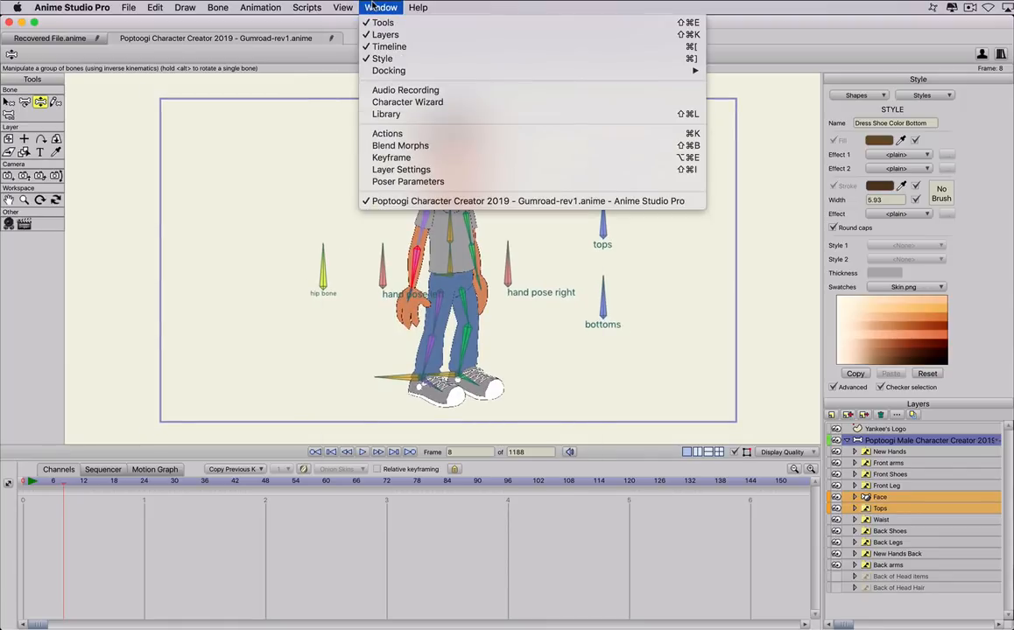
{"action": "left_click", "coordinate": [387, 133]}
{"action": "left_click_drag", "start_coordinate": [750, 104], "coordinate": [656, 103]}
{"action": "left_click", "coordinate": [611, 155]}
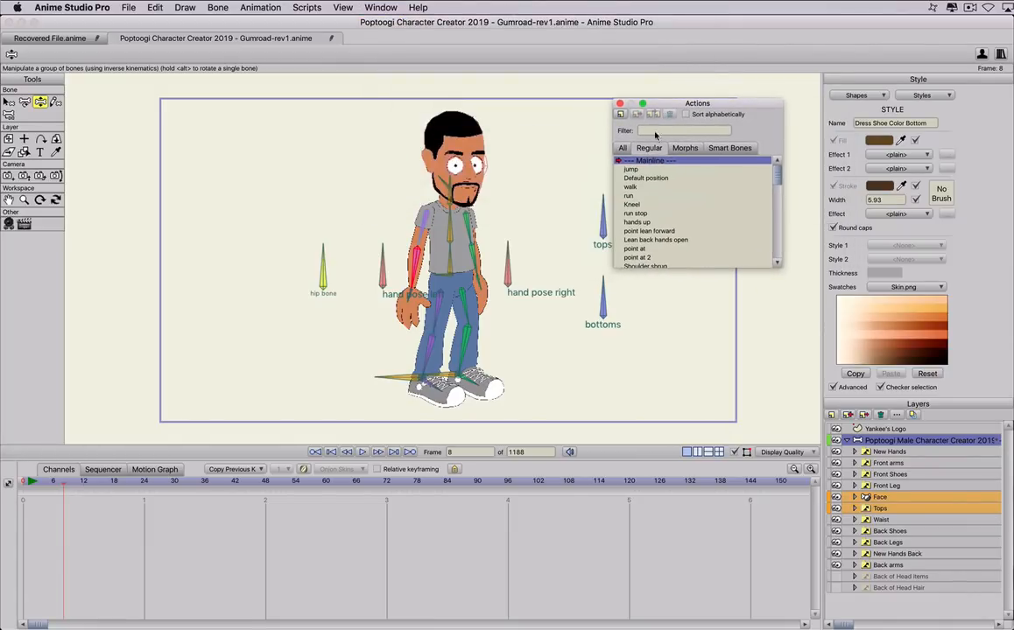
{"action": "scroll", "coordinate": [629, 216], "scroll_direction": "down", "scroll_amount": 5}
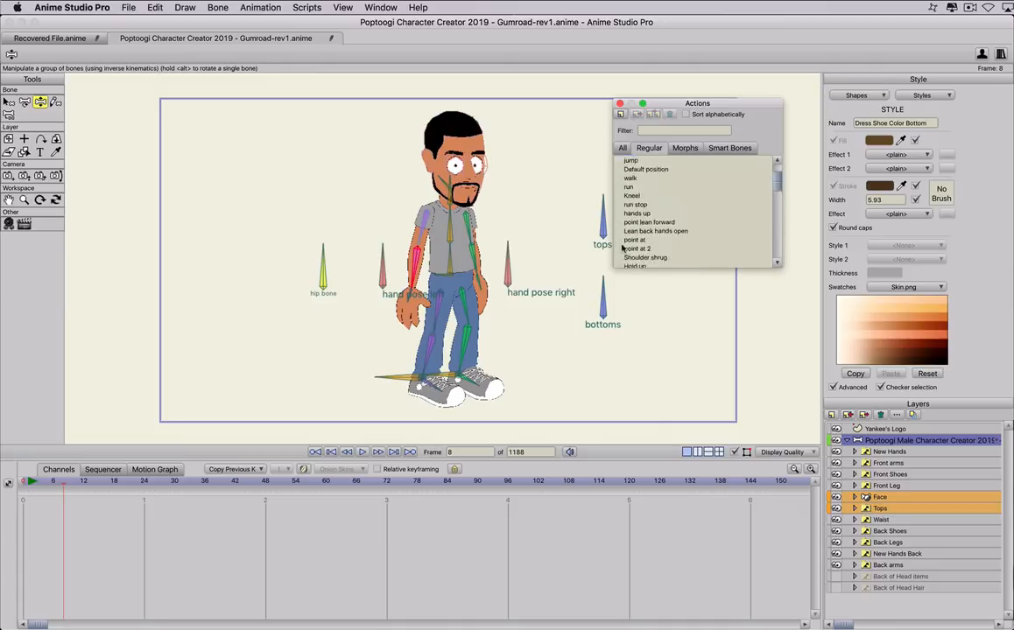
{"action": "scroll", "coordinate": [626, 218], "scroll_direction": "up", "scroll_amount": 5}
{"action": "left_click_drag", "start_coordinate": [665, 105], "coordinate": [674, 94]}
Insert a copy of the walk action at frame 8, play the animation and scrub to frame 61
{"action": "left_click", "coordinate": [638, 178]}
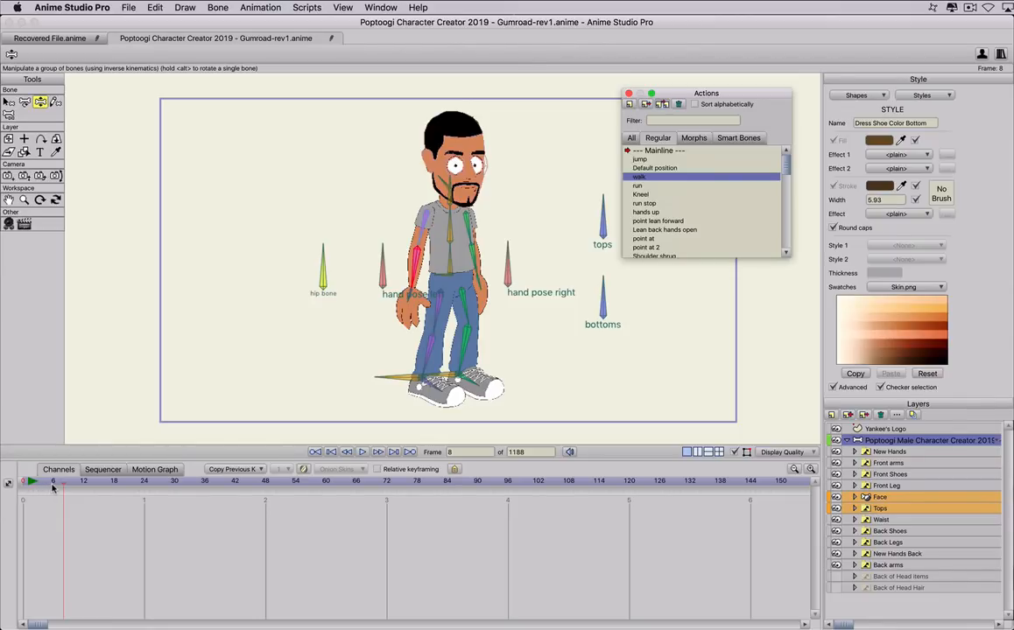
{"action": "left_click_drag", "start_coordinate": [42, 484], "coordinate": [20, 483]}
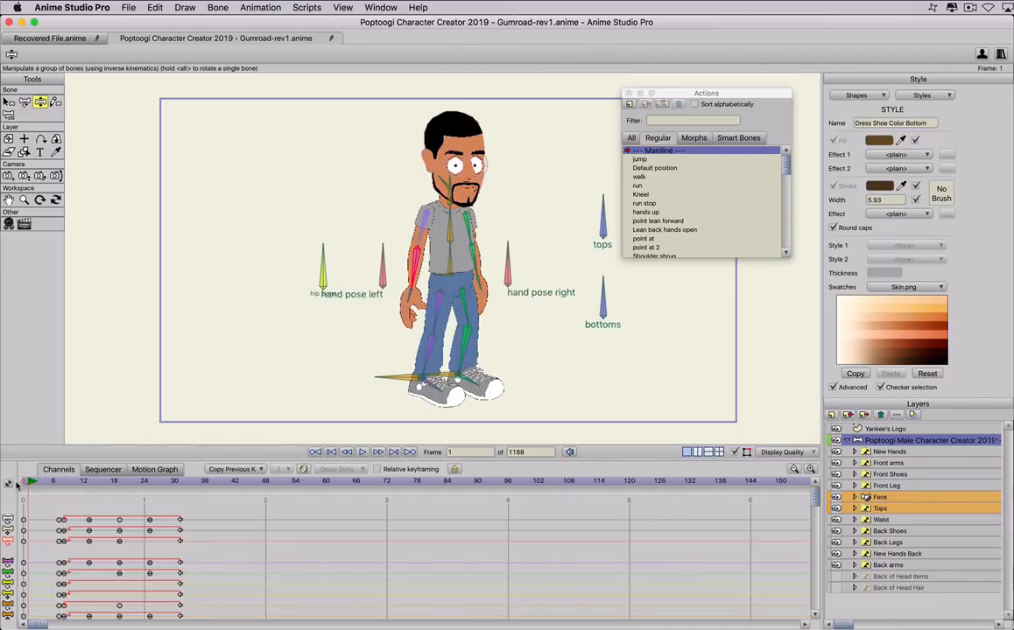
{"action": "left_click", "coordinate": [20, 483]}
{"action": "key", "text": "space"}
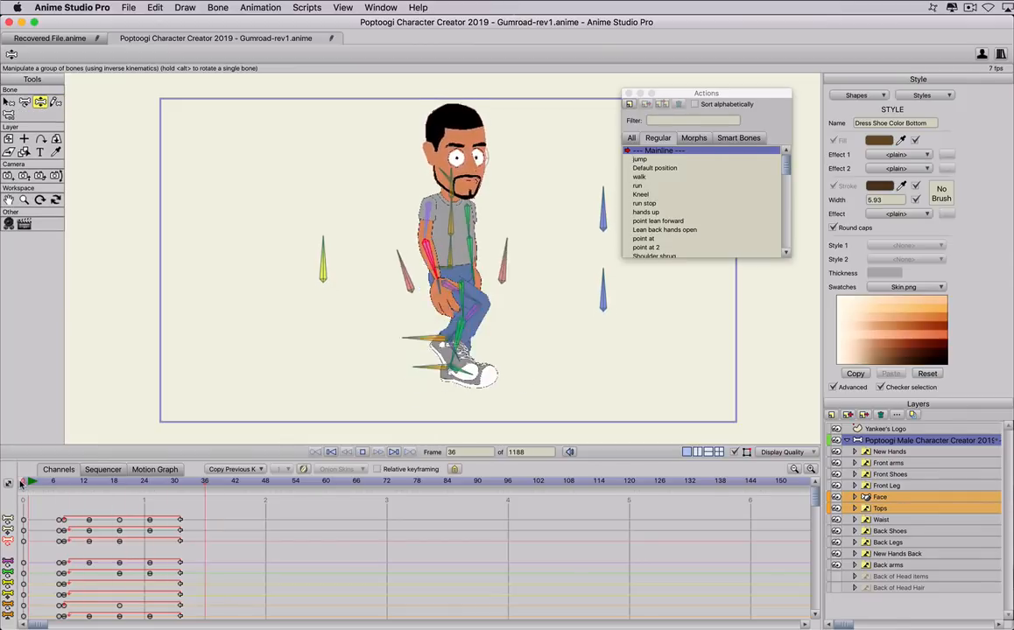
{"action": "key", "text": "space"}
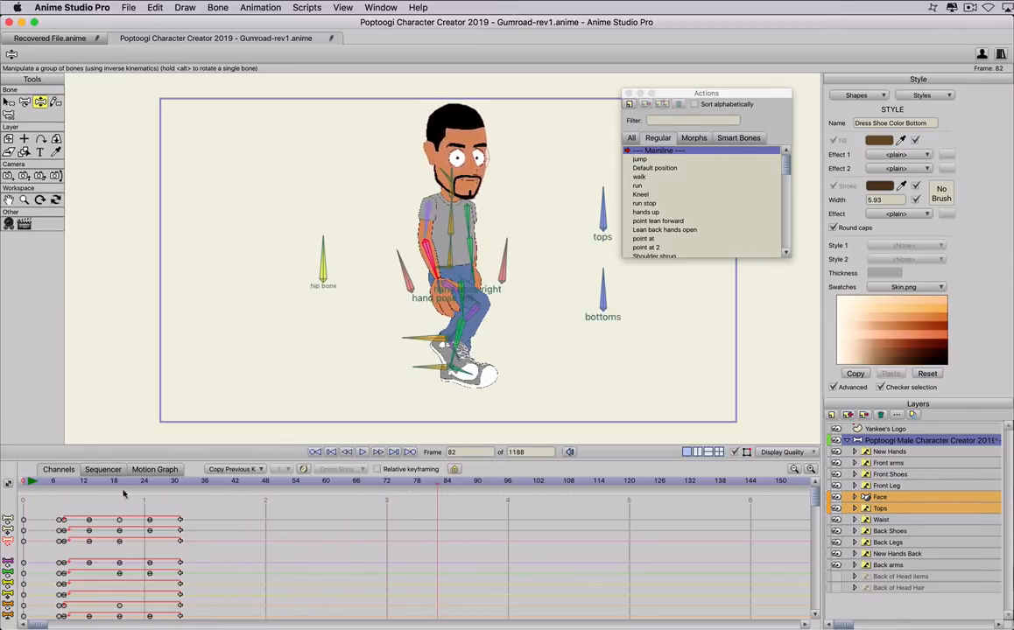
{"action": "left_click_drag", "start_coordinate": [269, 483], "coordinate": [331, 485]}
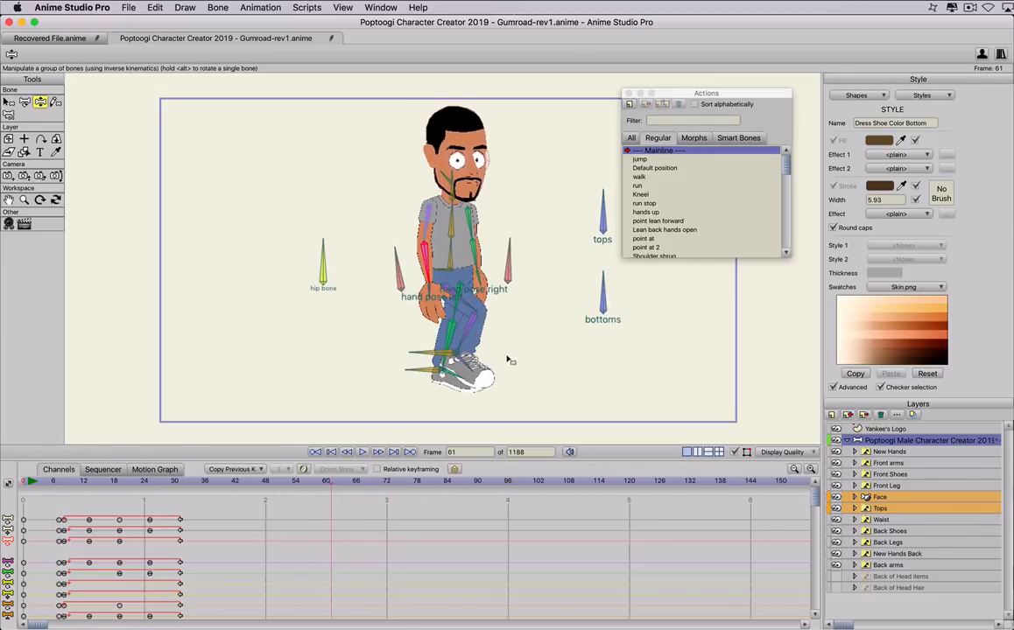
Insert the run action at frame 61 and the Default position action at frame 100, and return to frame 99
{"action": "left_click", "coordinate": [638, 185]}
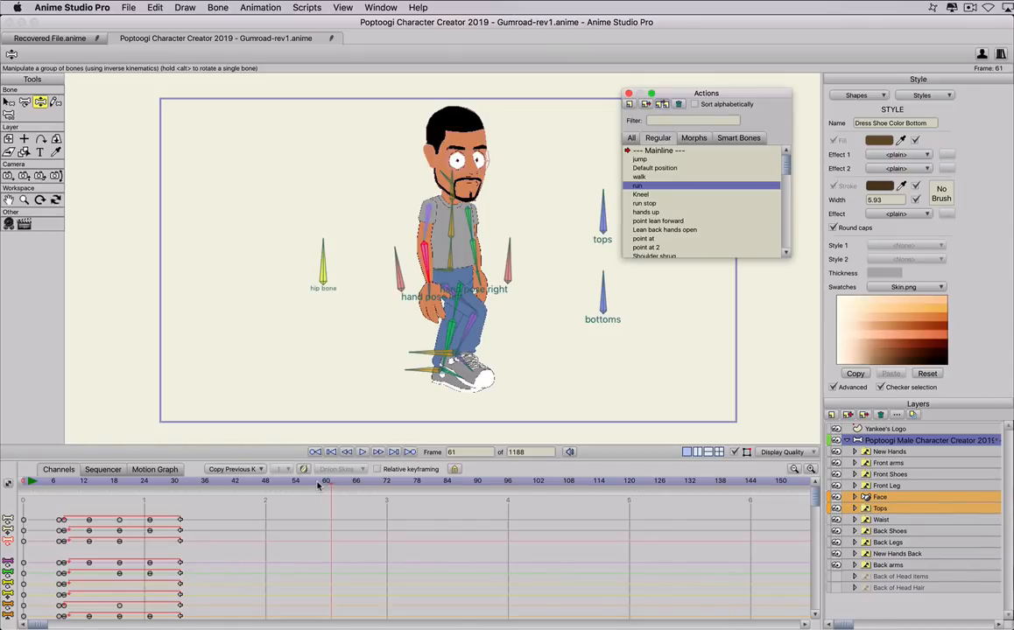
{"action": "left_click_drag", "start_coordinate": [320, 485], "coordinate": [530, 495]}
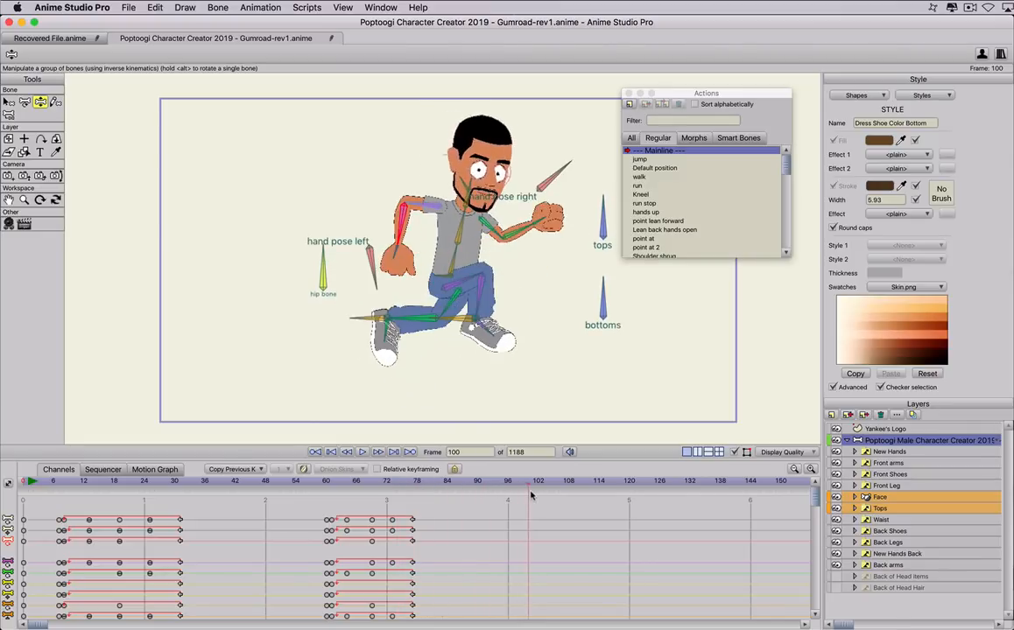
{"action": "left_click", "coordinate": [652, 169]}
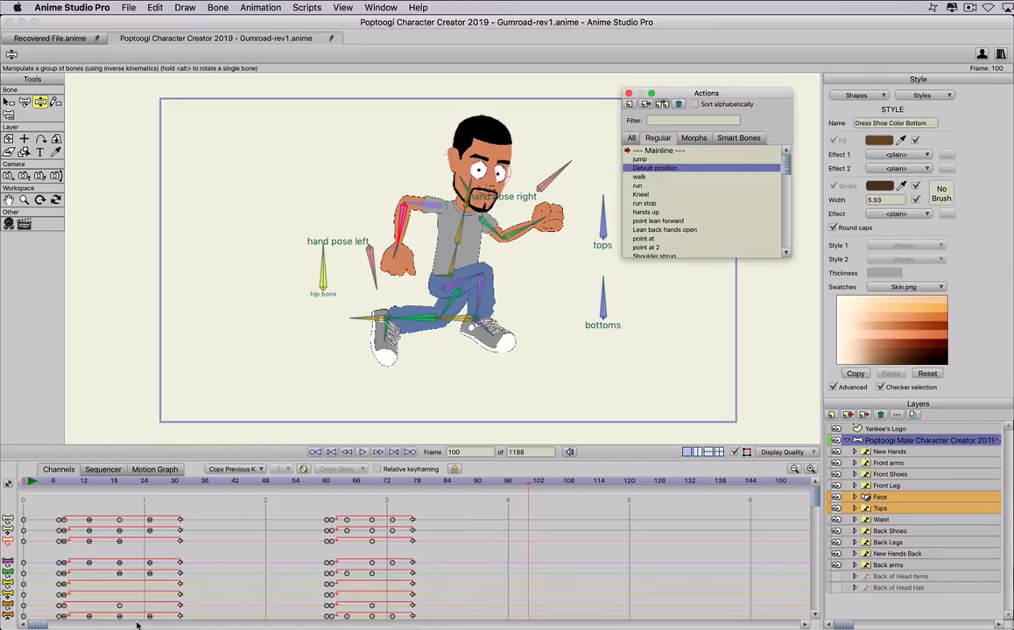
{"action": "key", "text": "super+z"}
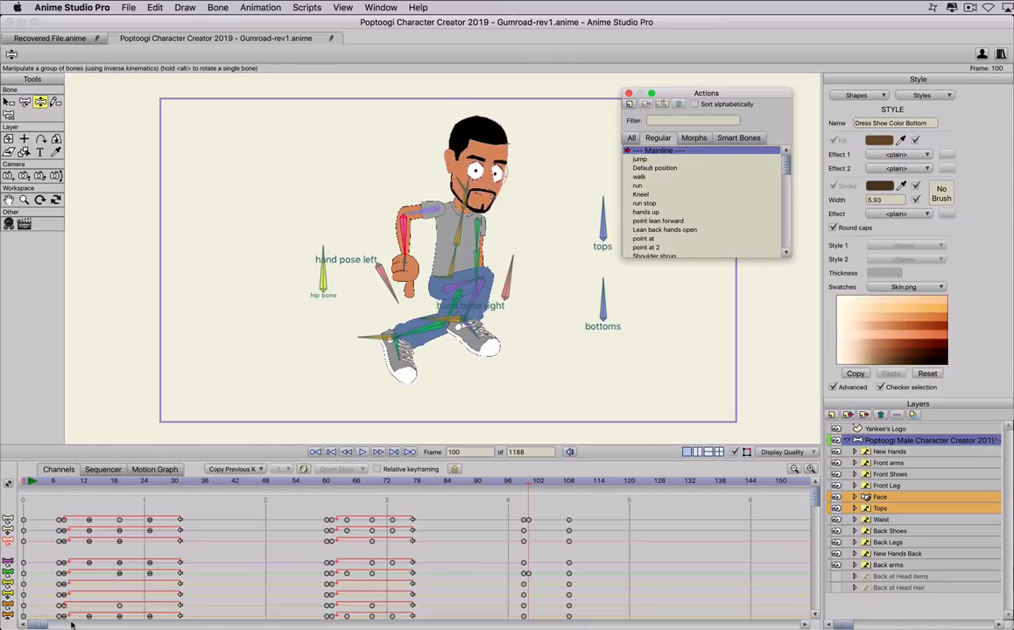
{"action": "left_click_drag", "start_coordinate": [36, 625], "coordinate": [42, 625]}
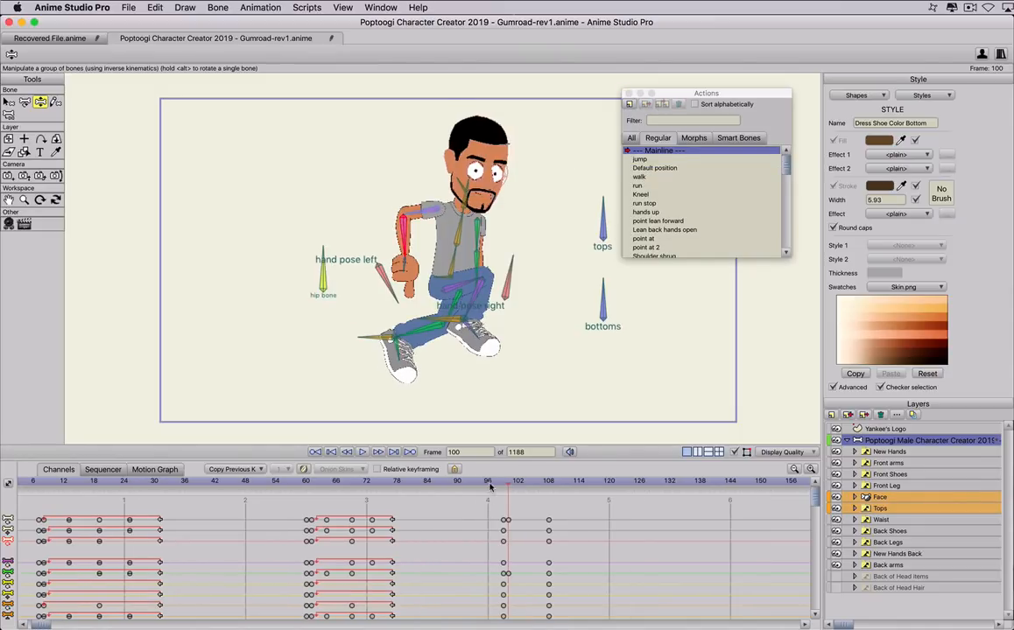
{"action": "left_click_drag", "start_coordinate": [493, 484], "coordinate": [516, 501]}
{"action": "left_click", "coordinate": [502, 484]}
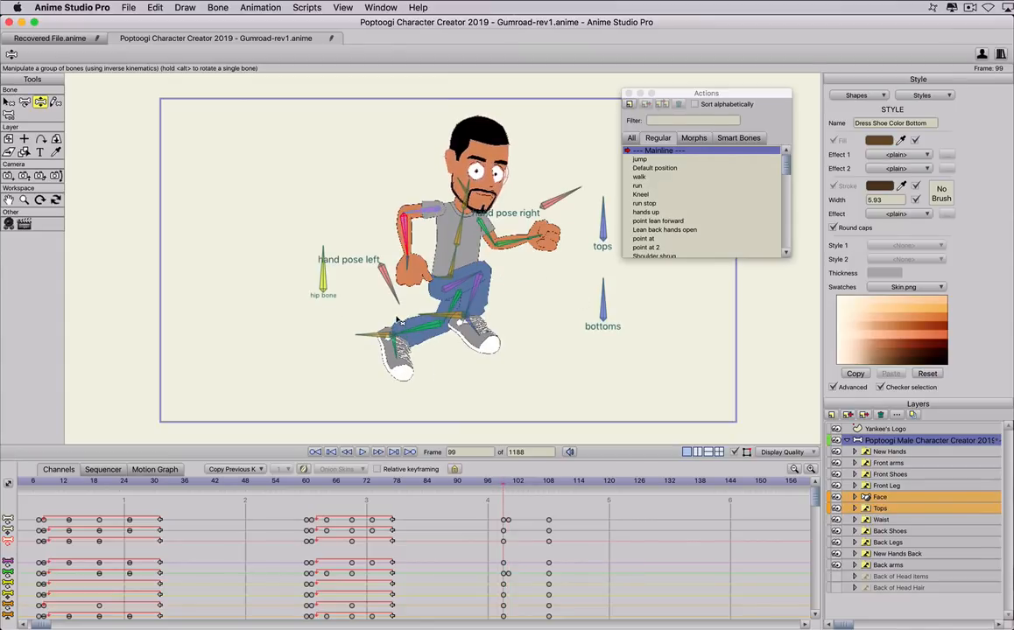
Set the hand pose left bone's angle keyframe at frame 99 to Step interpolation and scrub across it
{"action": "key", "text": "b"}
{"action": "left_click", "coordinate": [359, 267]}
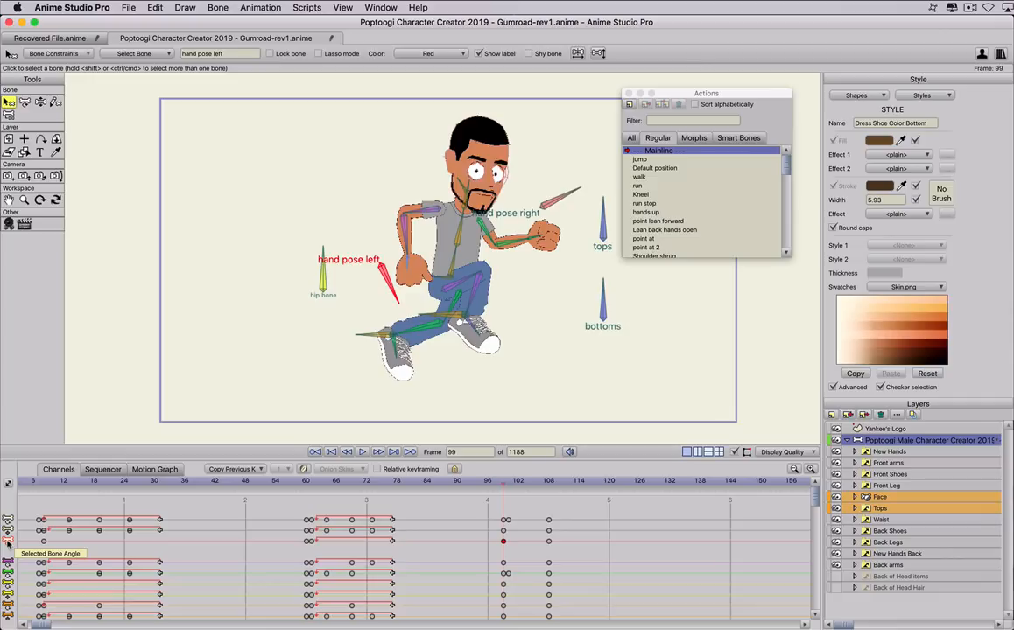
{"action": "right_click", "coordinate": [503, 543]}
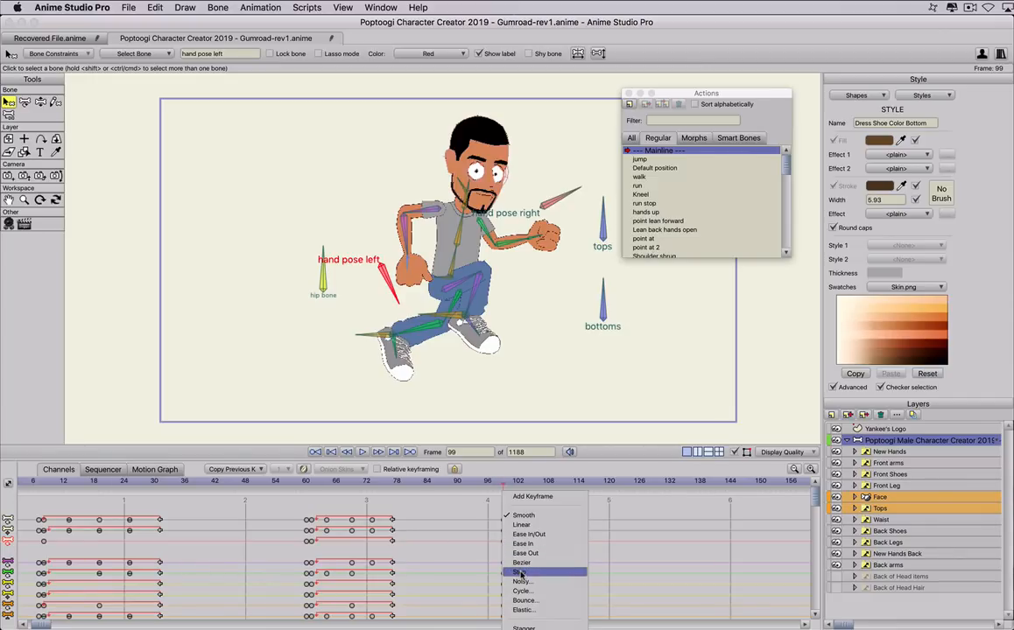
{"action": "left_click", "coordinate": [522, 573]}
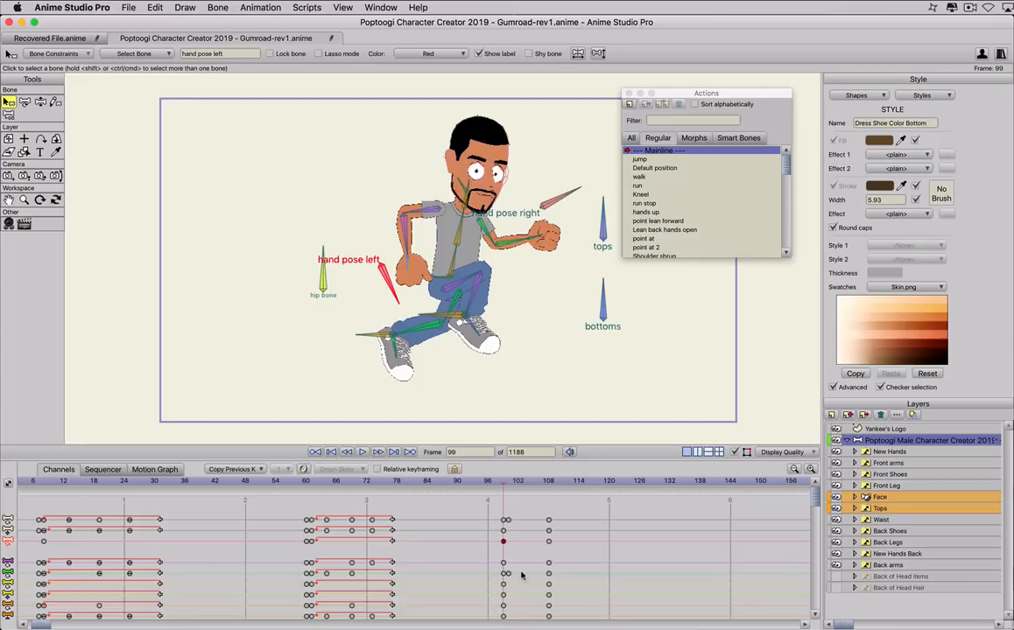
{"action": "left_click", "coordinate": [506, 484]}
{"action": "mouse_move", "coordinate": [507, 484]}
{"action": "left_mouse_down"}
{"action": "mouse_move", "coordinate": [557, 492]}
{"action": "mouse_move", "coordinate": [506, 495]}
{"action": "left_mouse_up"}
Set the hand pose right bone's angle keyframe at frame 99 to Step interpolation and scrub to frame 117
{"action": "left_click", "coordinate": [562, 202]}
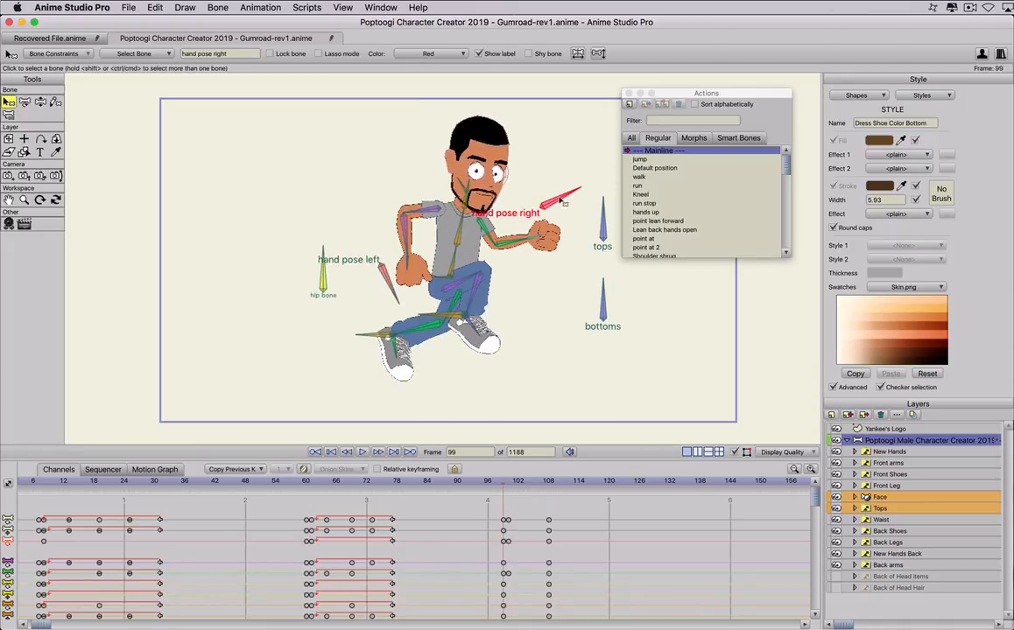
{"action": "right_click", "coordinate": [505, 542]}
{"action": "left_click", "coordinate": [516, 565]}
{"action": "left_click_drag", "start_coordinate": [504, 483], "coordinate": [554, 487]}
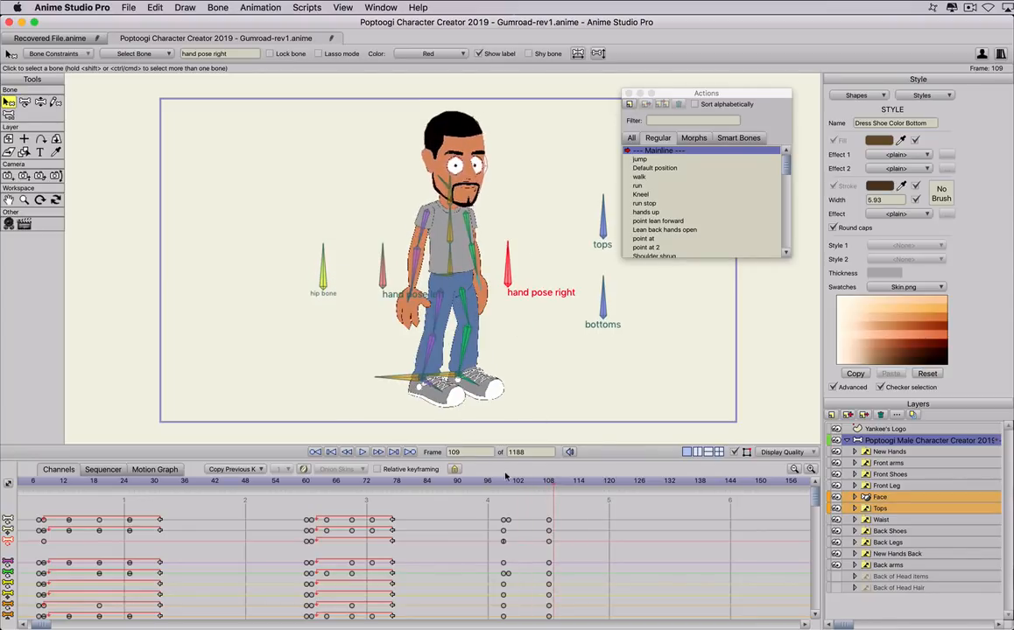
{"action": "left_click_drag", "start_coordinate": [544, 484], "coordinate": [594, 487]}
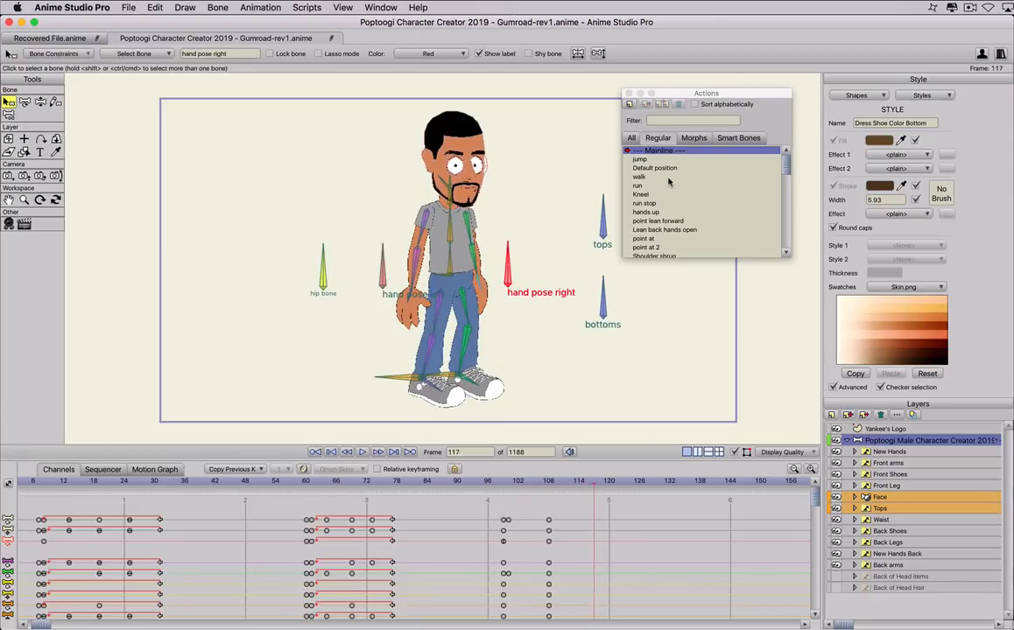
Insert the Kneel action at frame 117 and scrub through the motion to frame 138
{"action": "scroll", "coordinate": [663, 183], "scroll_direction": "down", "scroll_amount": 2}
{"action": "scroll", "coordinate": [650, 185], "scroll_direction": "up", "scroll_amount": 2}
{"action": "left_click", "coordinate": [640, 196]}
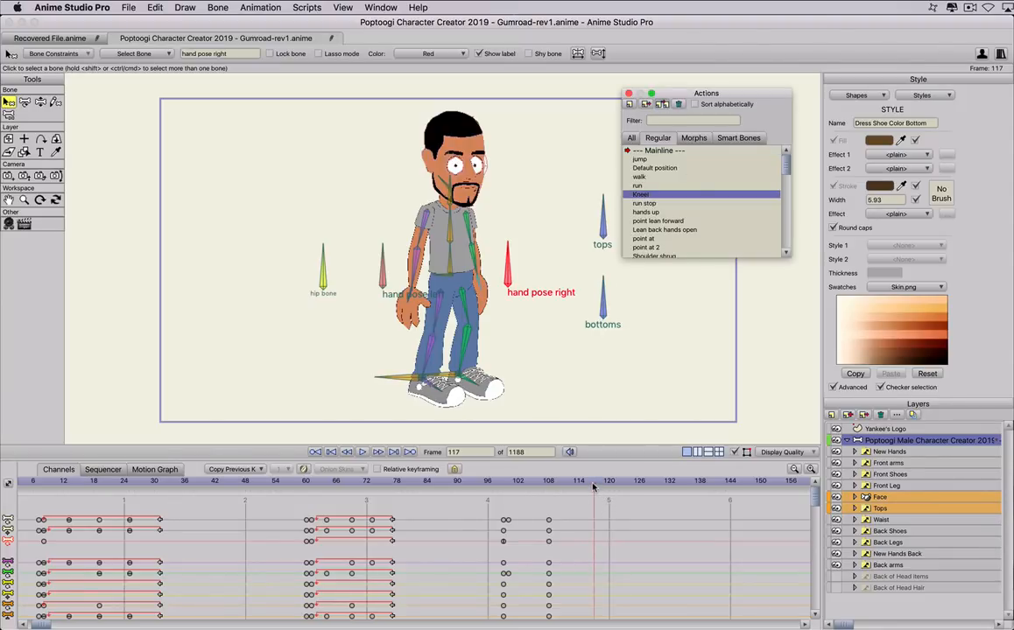
{"action": "left_click_drag", "start_coordinate": [596, 485], "coordinate": [700, 501]}
Insert the Default position action at frame 138 and scrub through the return to standing up to frame 161
{"action": "left_click", "coordinate": [655, 167]}
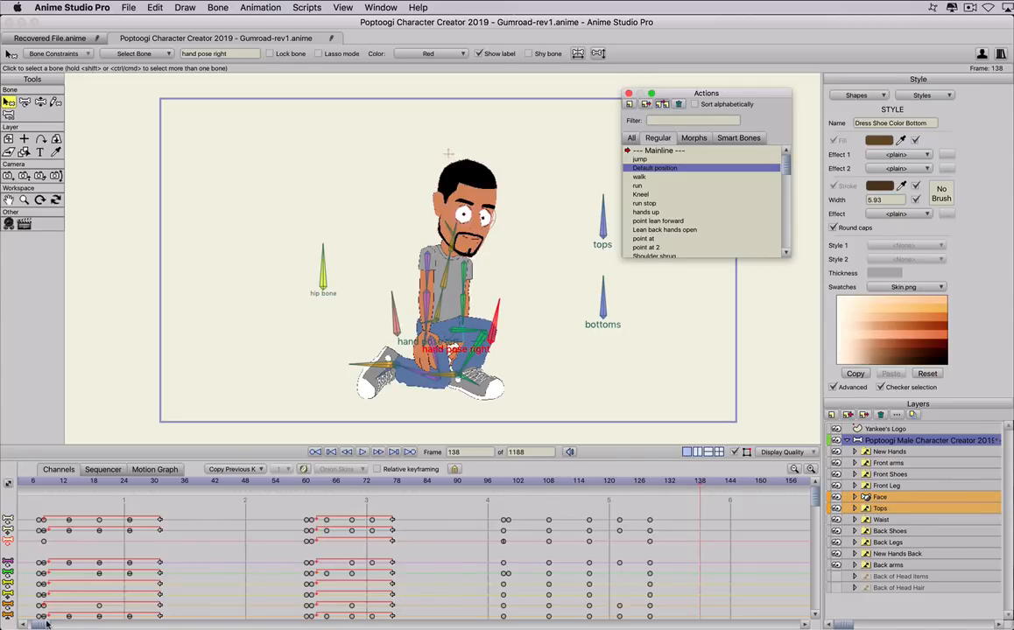
{"action": "key", "text": "super+z"}
{"action": "left_click_drag", "start_coordinate": [35, 625], "coordinate": [102, 625]}
{"action": "left_click_drag", "start_coordinate": [311, 482], "coordinate": [428, 486]}
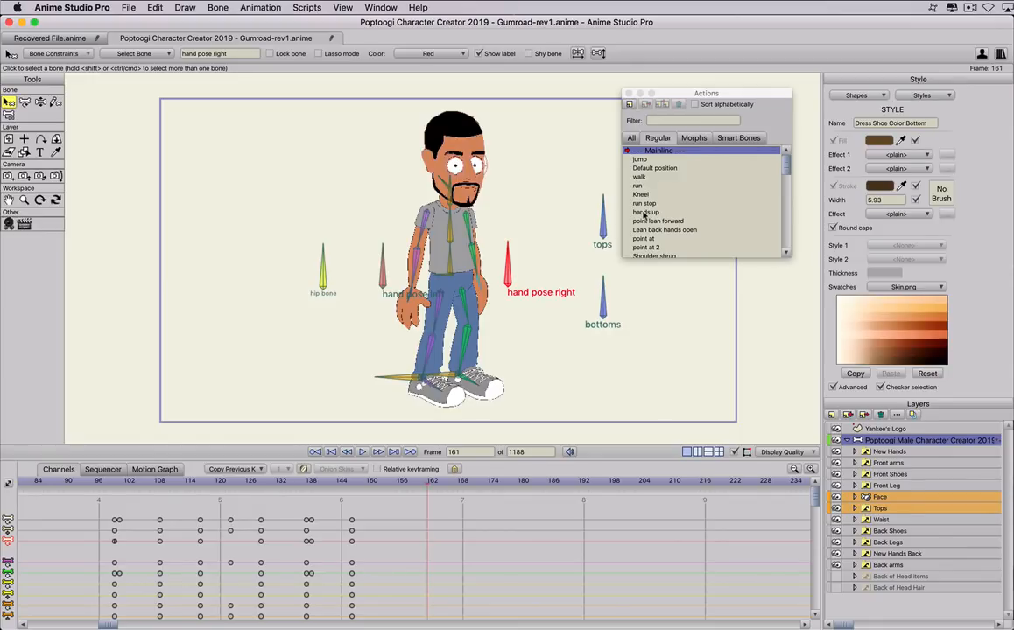
Insert the point lean forward action at frame 161 and the Lean back hands open action at frame 175, scrubbing to frame 191
{"action": "scroll", "coordinate": [644, 215], "scroll_direction": "down", "scroll_amount": 1}
{"action": "left_click", "coordinate": [645, 211]}
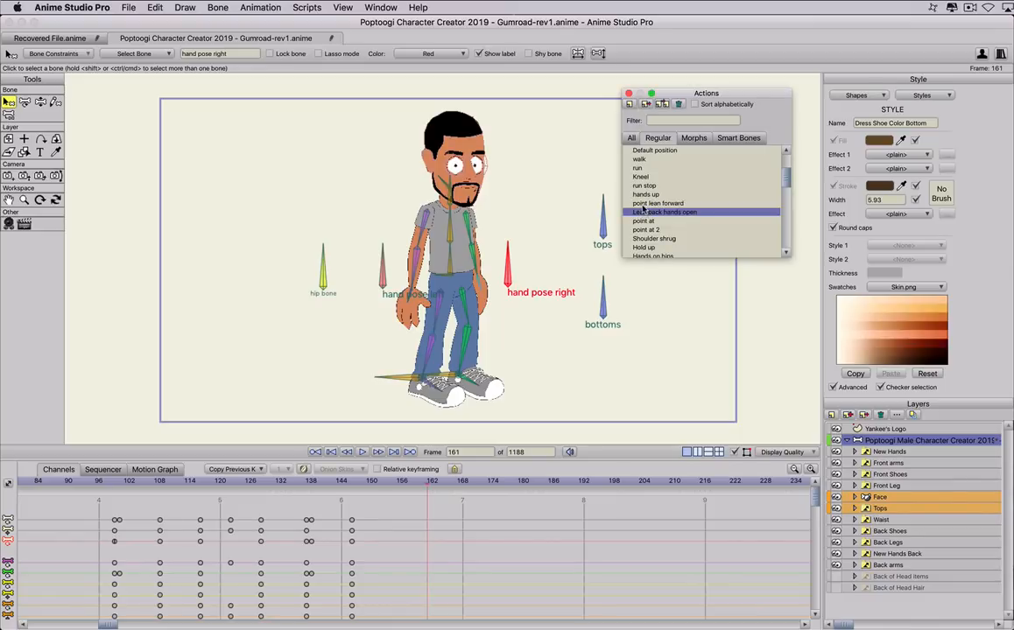
{"action": "left_click", "coordinate": [644, 203]}
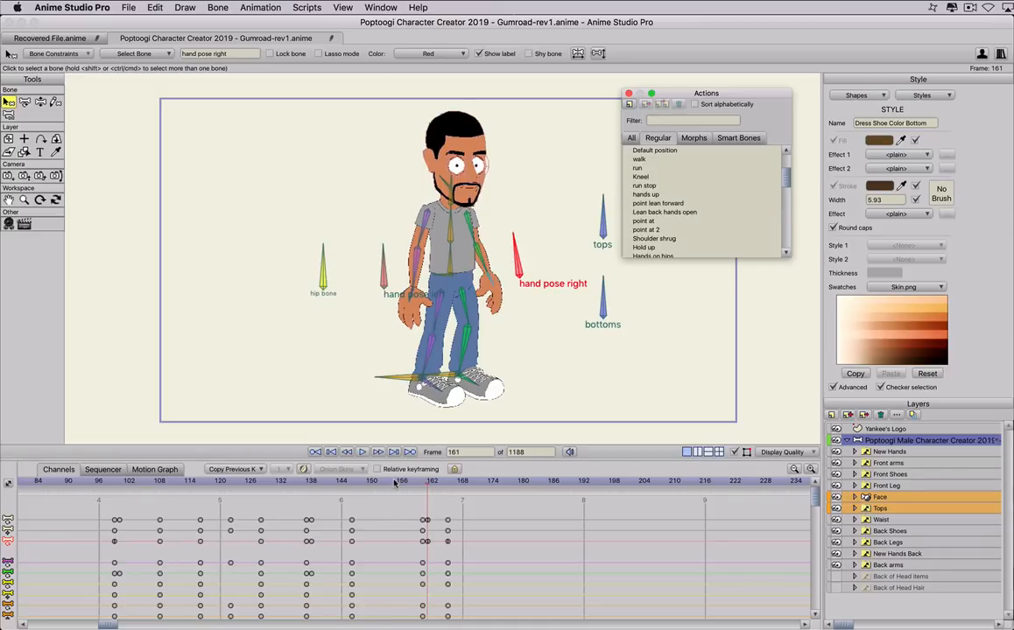
{"action": "left_click_drag", "start_coordinate": [398, 482], "coordinate": [496, 493]}
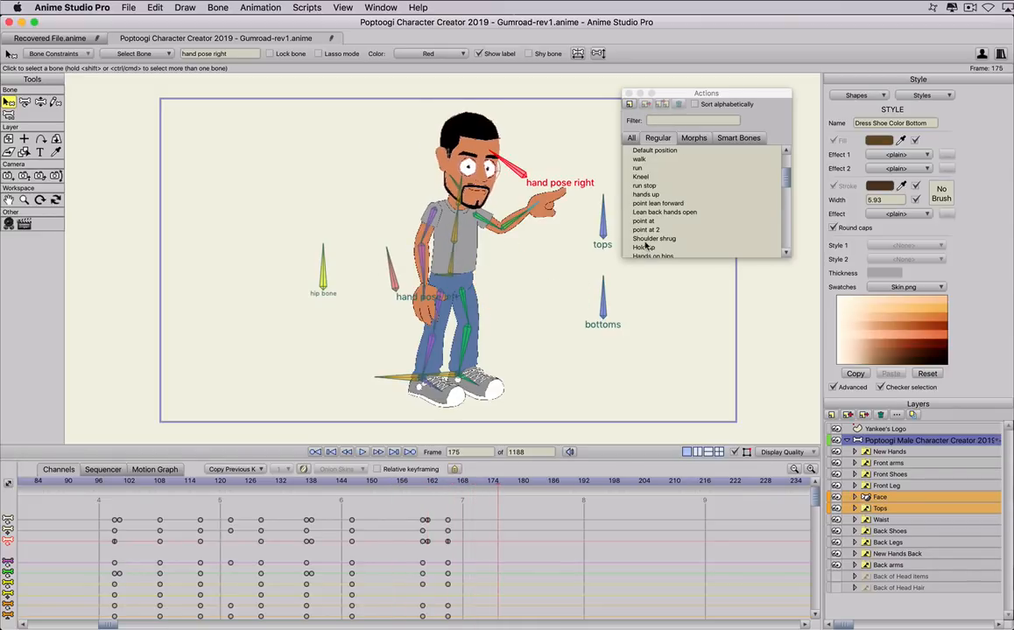
{"action": "left_click", "coordinate": [658, 213]}
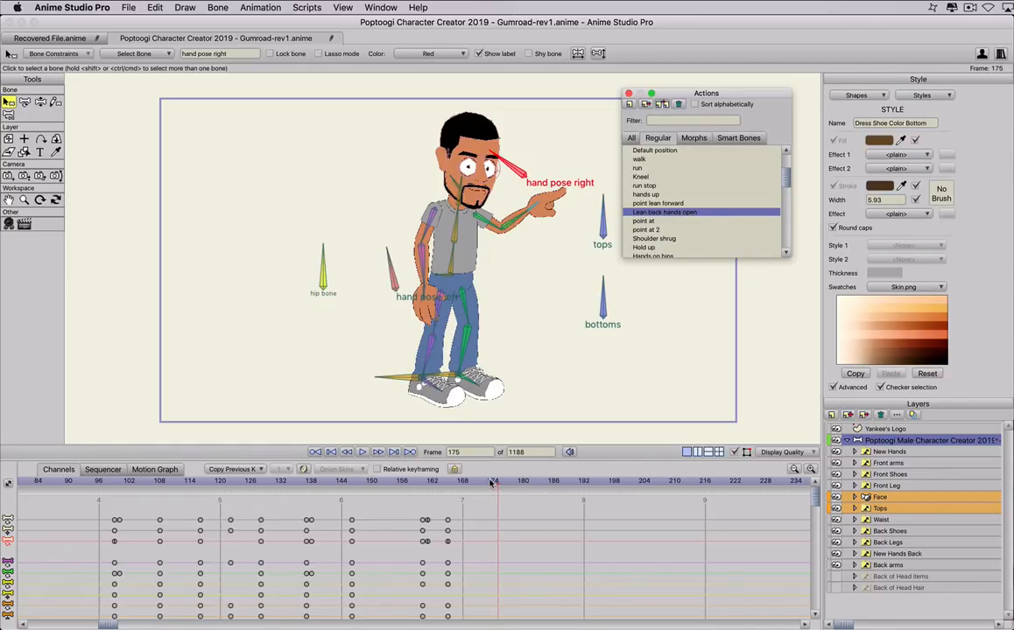
{"action": "left_click_drag", "start_coordinate": [480, 483], "coordinate": [578, 514]}
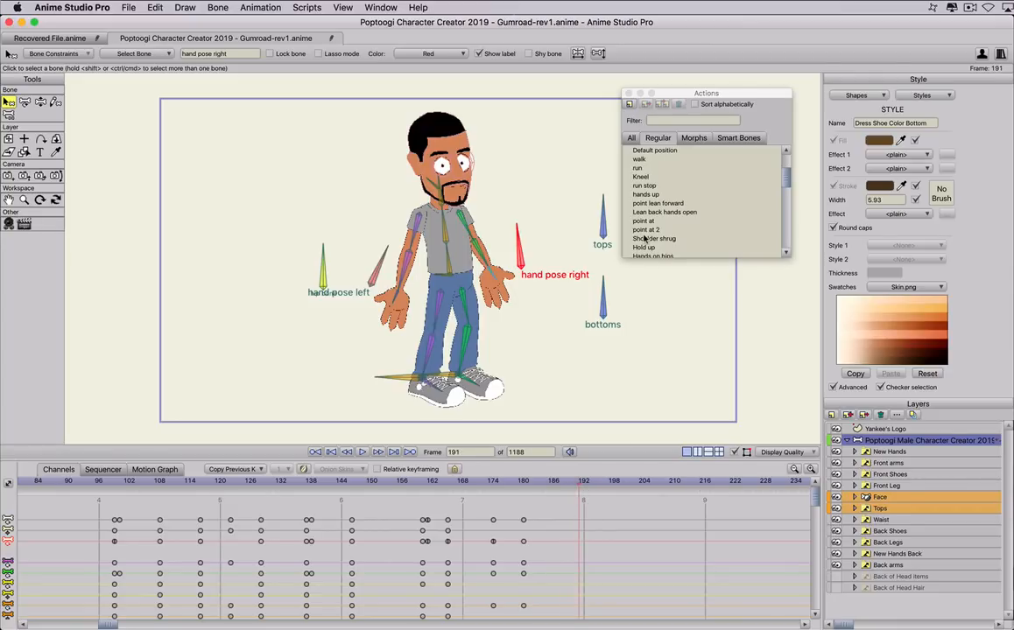
Try inserting the Default position action as a reference block at frame 191 and undo the insertion
{"action": "left_click", "coordinate": [644, 151]}
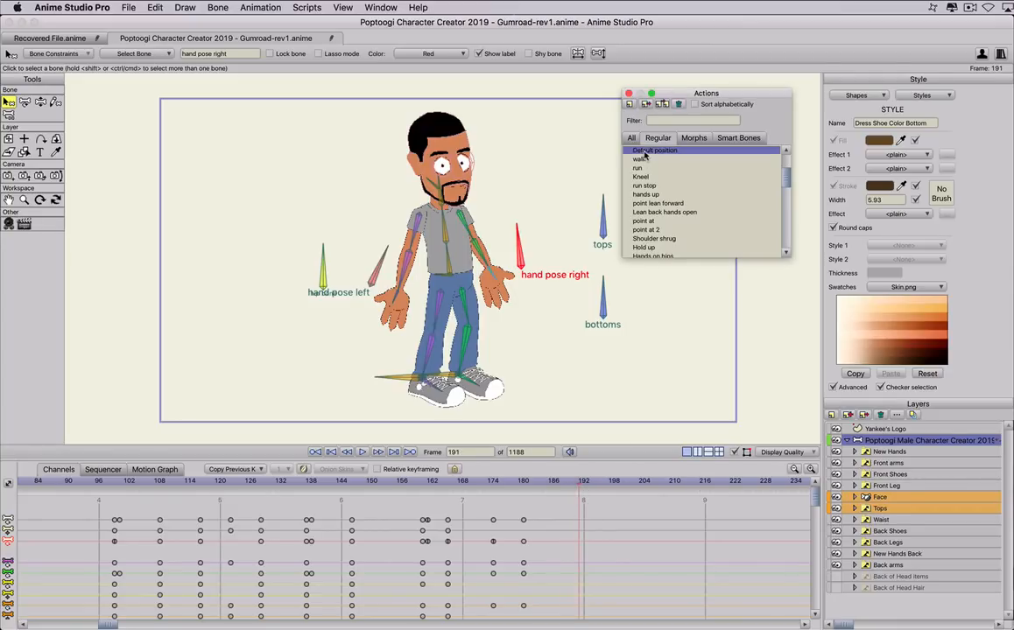
{"action": "left_click", "coordinate": [646, 106]}
{"action": "key", "text": "super+z"}
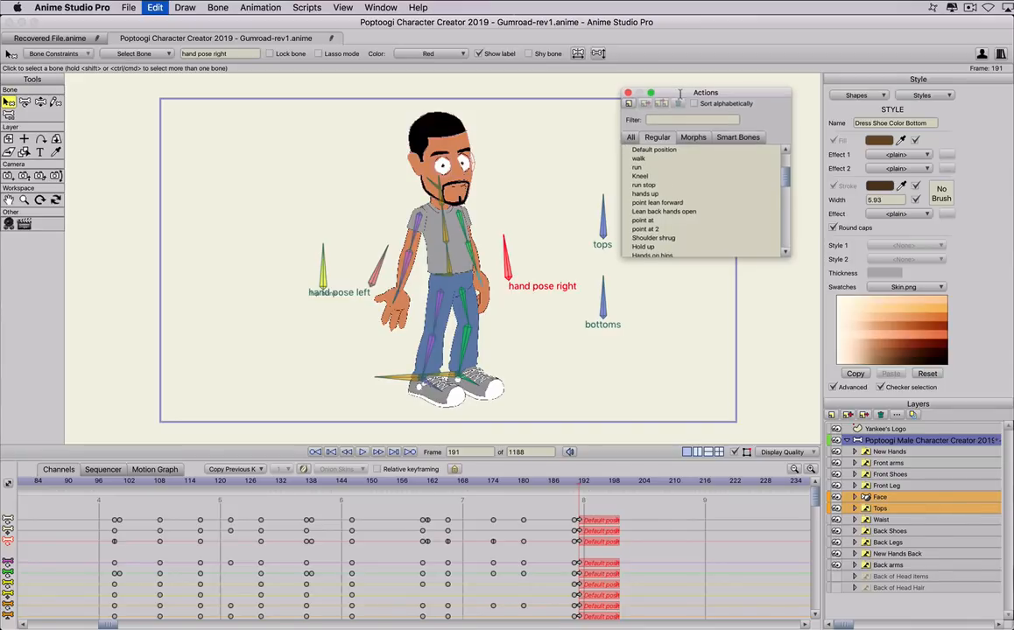
{"action": "left_click_drag", "start_coordinate": [680, 95], "coordinate": [665, 111]}
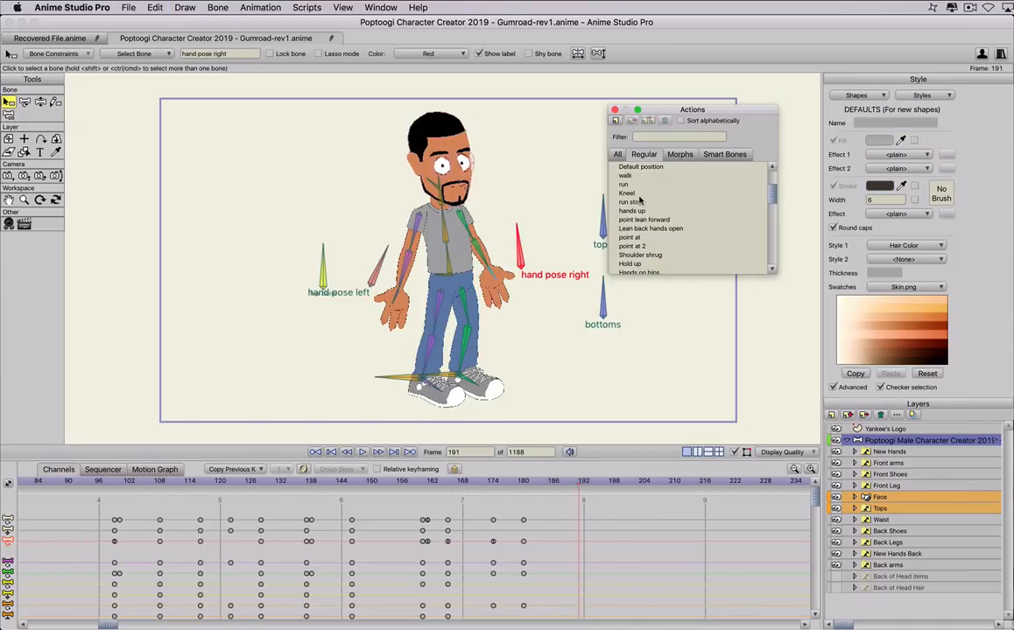
Open the Default position action's own timeline to inspect its keyframes and return to the Mainline
{"action": "double_click", "coordinate": [637, 167]}
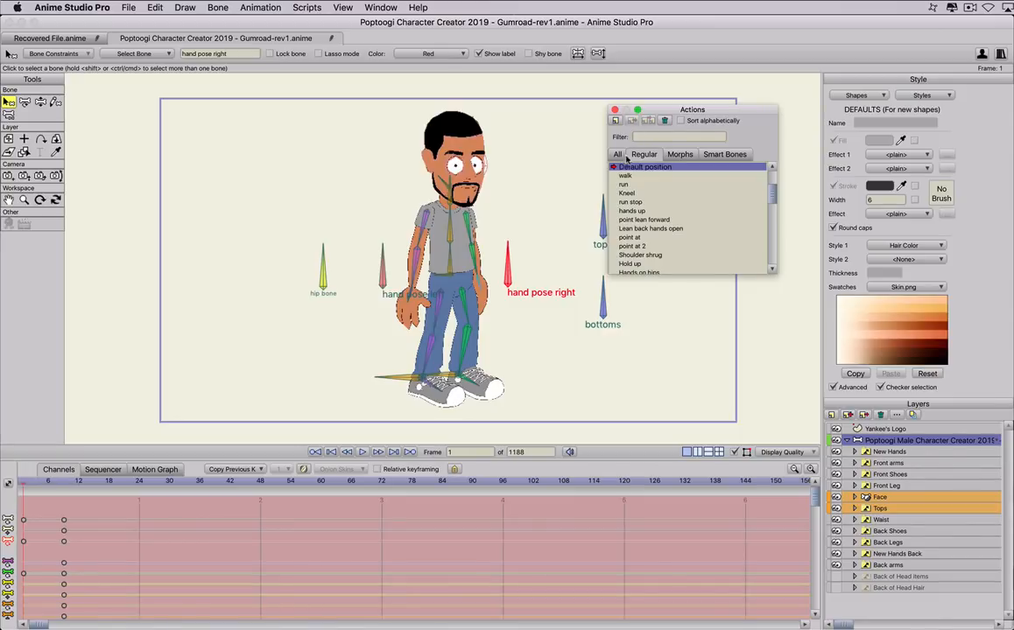
{"action": "scroll", "coordinate": [641, 187], "scroll_direction": "up", "scroll_amount": 1}
{"action": "scroll", "coordinate": [640, 187], "scroll_direction": "up", "scroll_amount": 1}
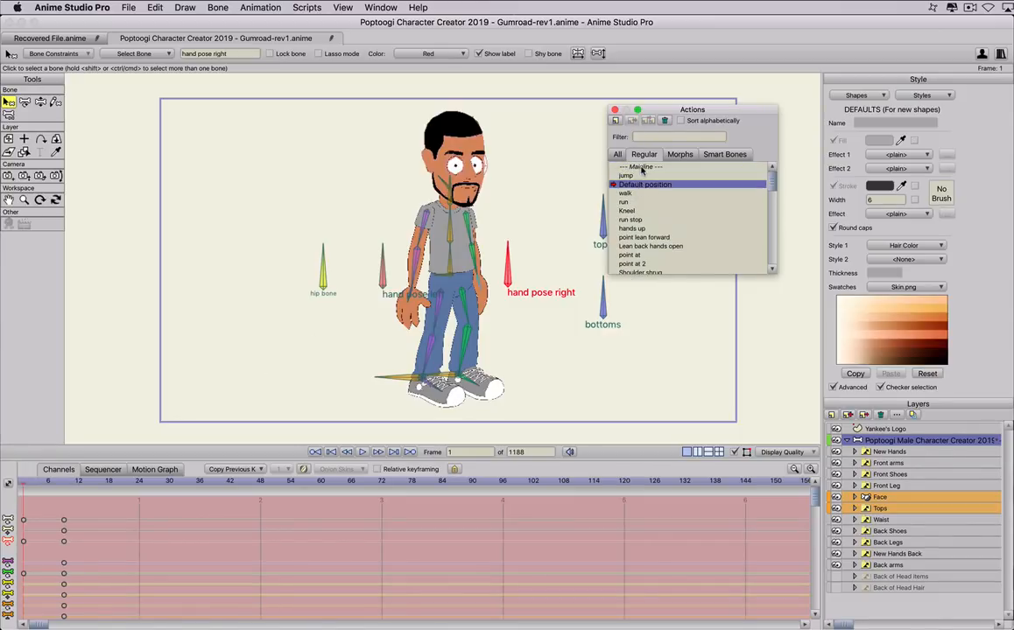
{"action": "double_click", "coordinate": [638, 166]}
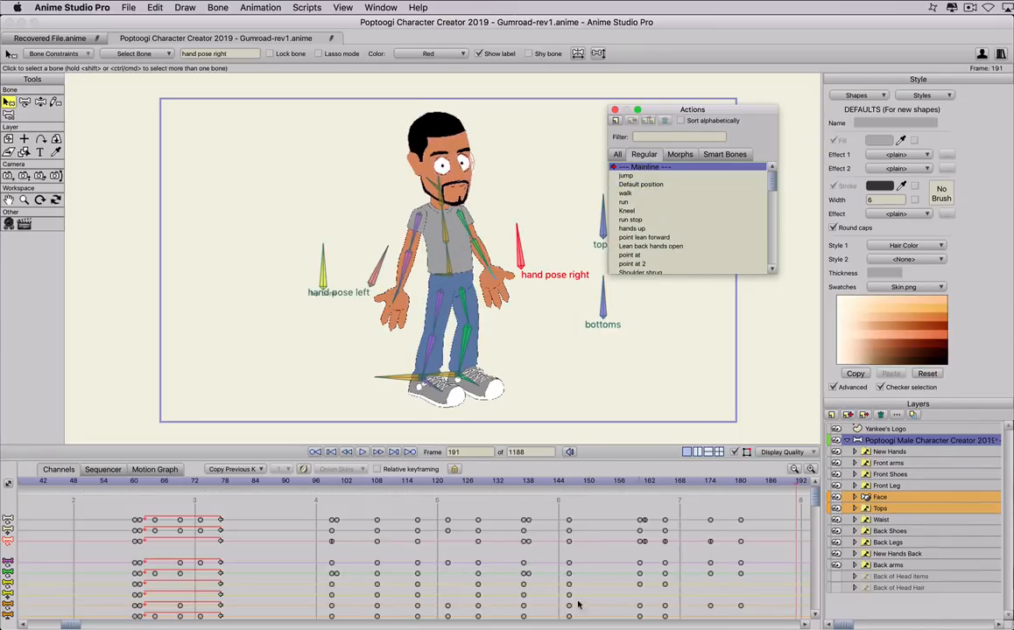
Insert the Default position action at frame 191 on the main timeline and move ahead to frame 208
{"action": "left_click", "coordinate": [641, 184]}
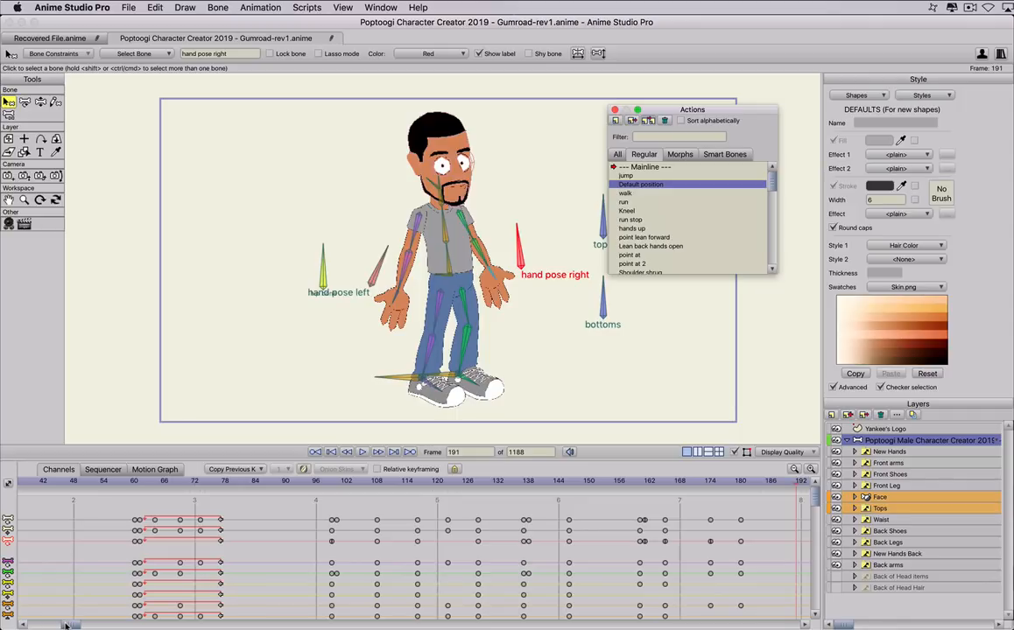
{"action": "left_click_drag", "start_coordinate": [66, 625], "coordinate": [155, 626]}
{"action": "left_click", "coordinate": [388, 481]}
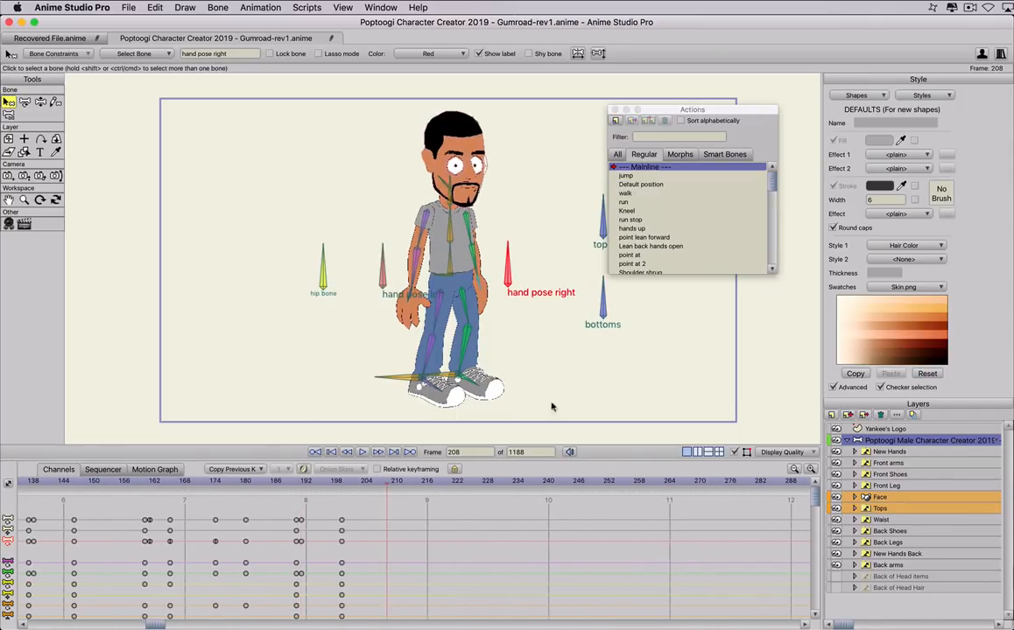
Insert the Hands on hips action at frame 208 on the main timeline
{"action": "scroll", "coordinate": [734, 287], "scroll_direction": "down", "scroll_amount": 2}
{"action": "scroll", "coordinate": [709, 249], "scroll_direction": "down", "scroll_amount": 2}
{"action": "left_click", "coordinate": [652, 264]}
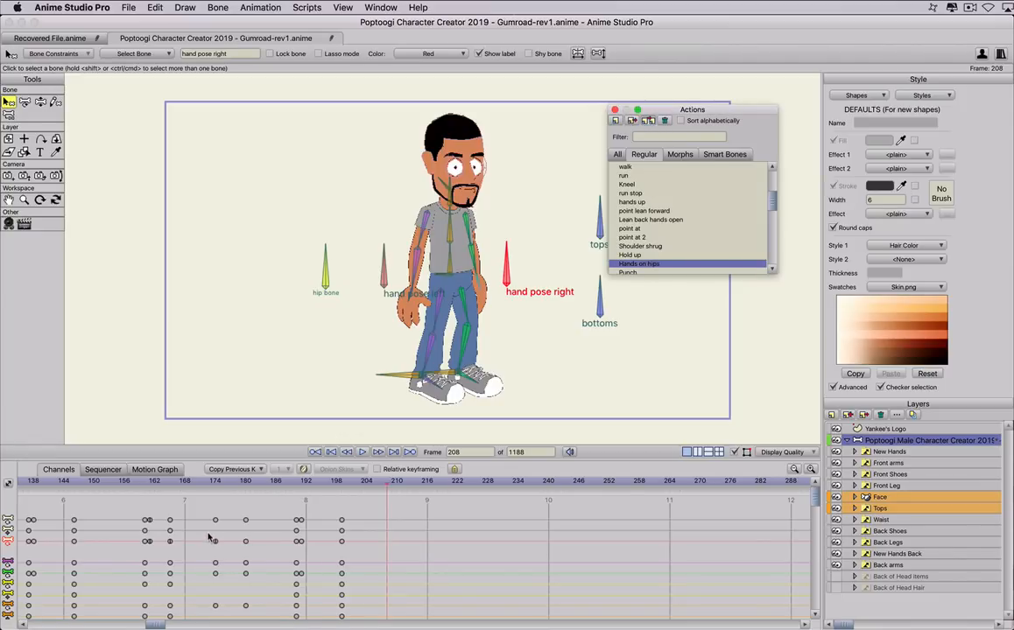
{"action": "key", "text": "super+z"}
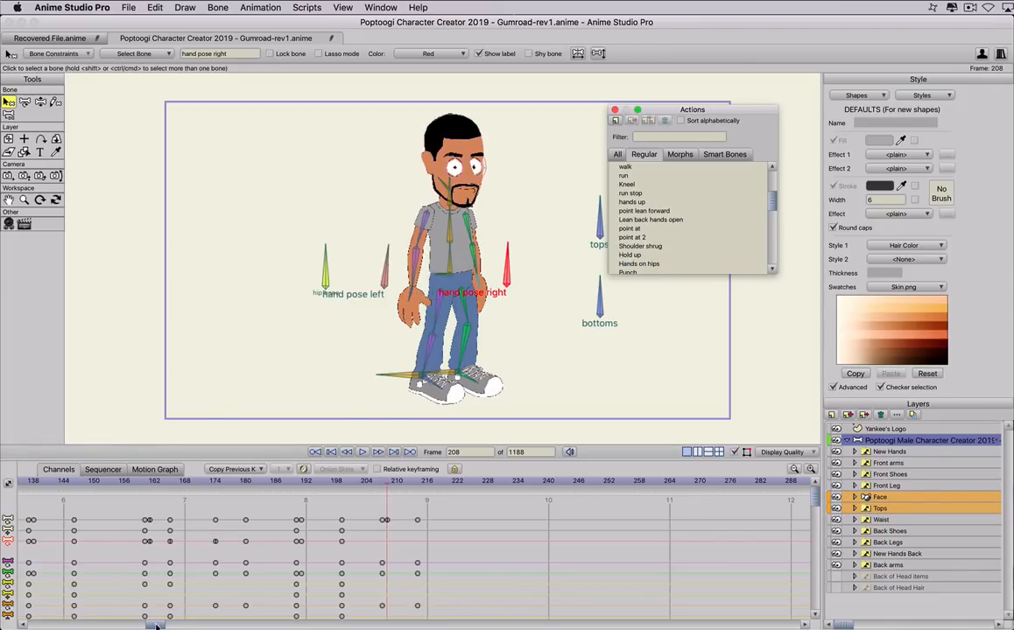
Play the whole action sequence from frame 0 with the Actions window moved off the character, and scrub back to frame 155
{"action": "left_click_drag", "start_coordinate": [155, 625], "coordinate": [40, 625]}
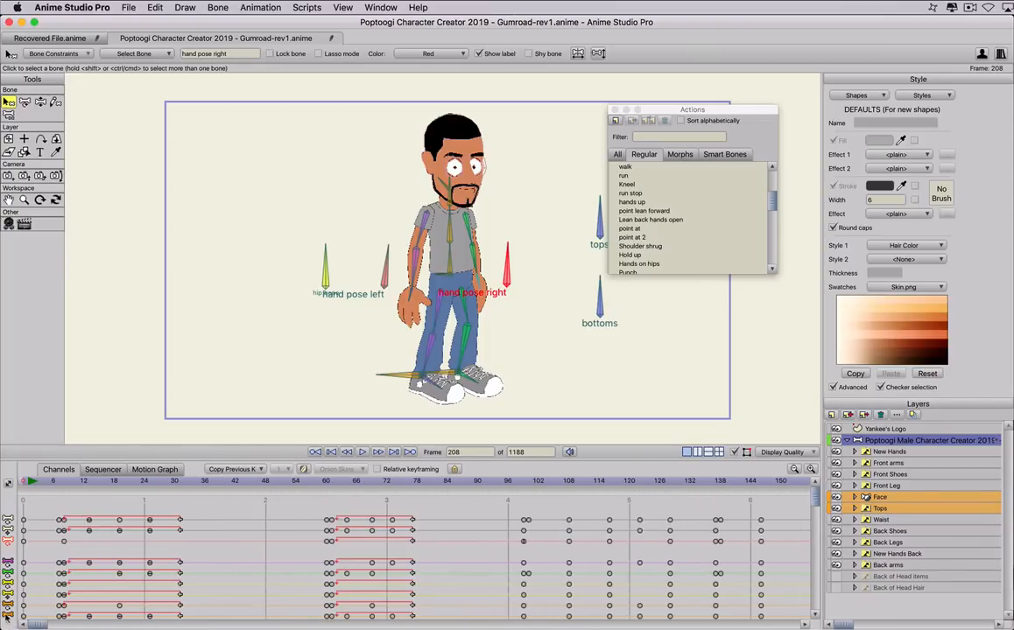
{"action": "left_click", "coordinate": [22, 481]}
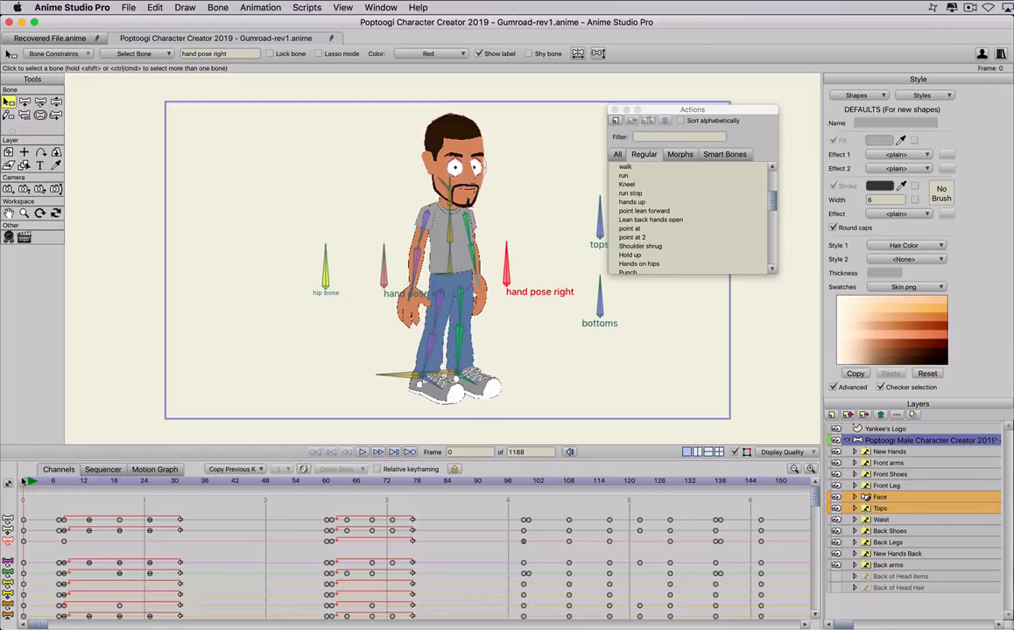
{"action": "left_click", "coordinate": [360, 452]}
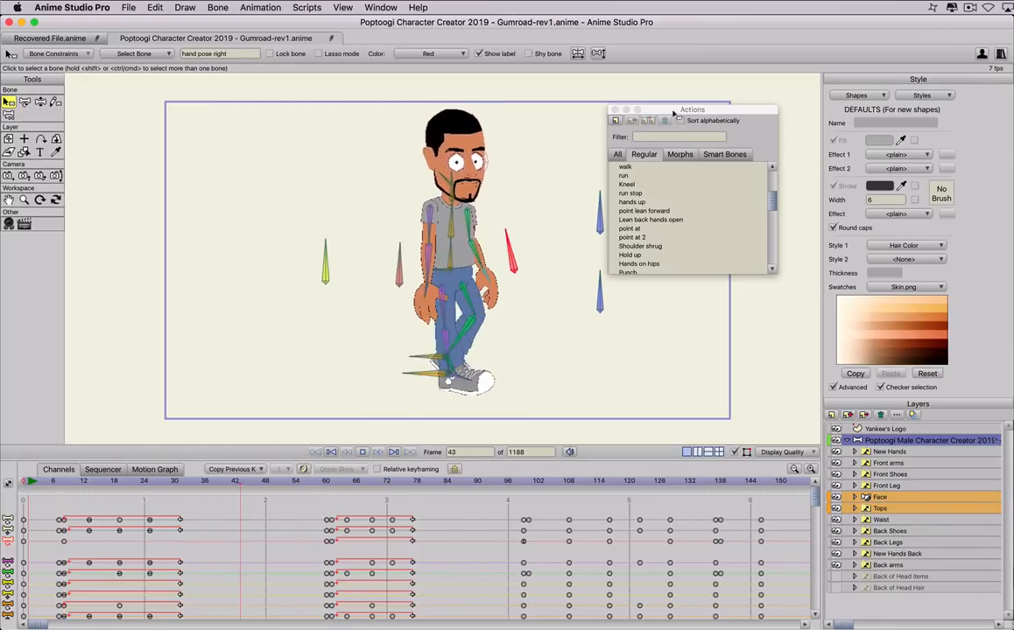
{"action": "left_click_drag", "start_coordinate": [677, 112], "coordinate": [720, 105]}
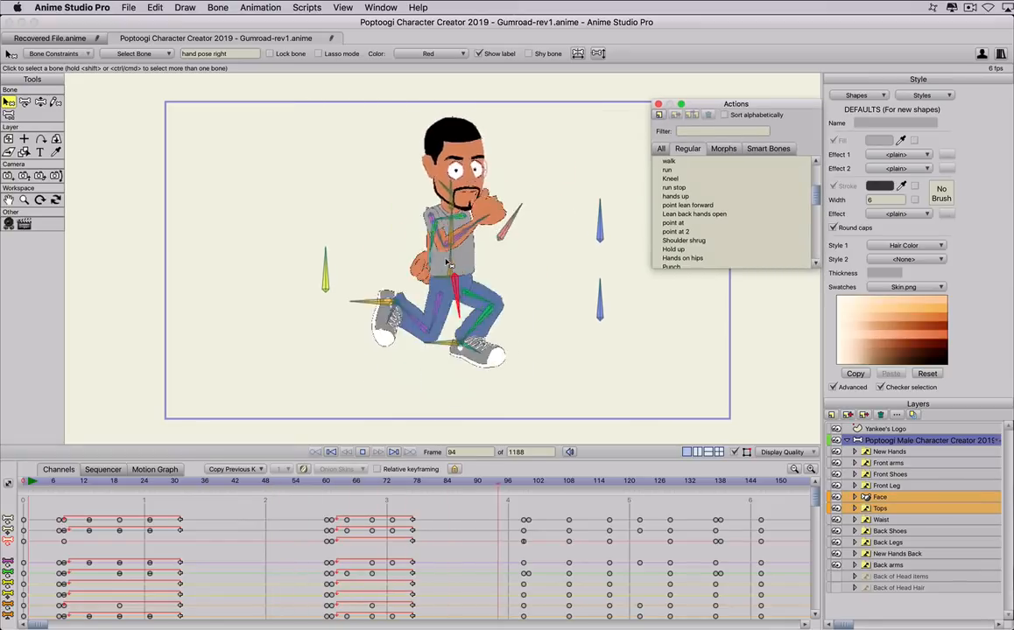
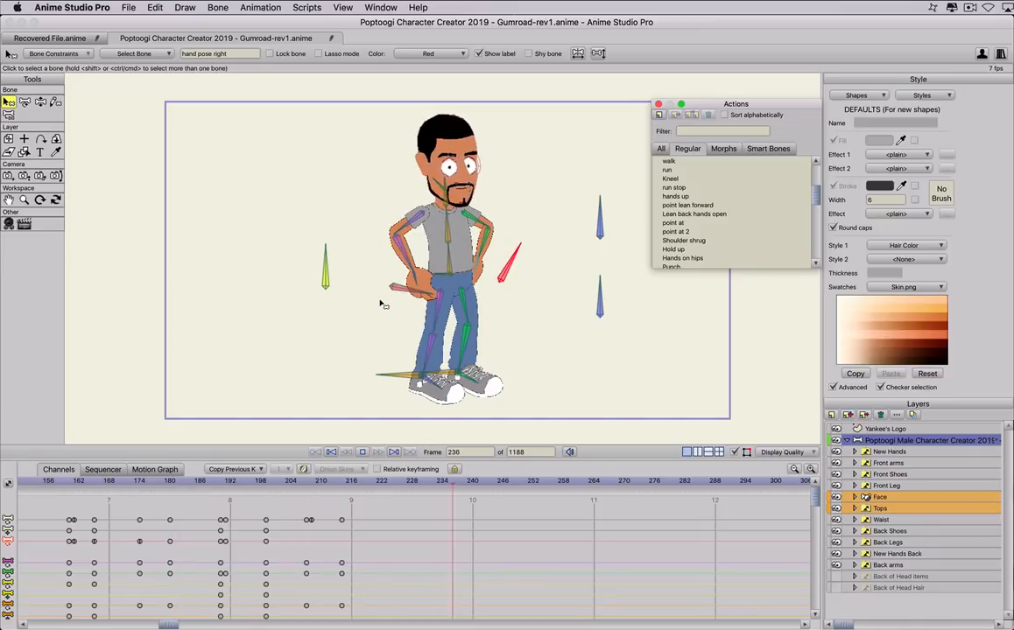
{"action": "key", "text": "space"}
{"action": "left_click_drag", "start_coordinate": [84, 481], "coordinate": [53, 487]}
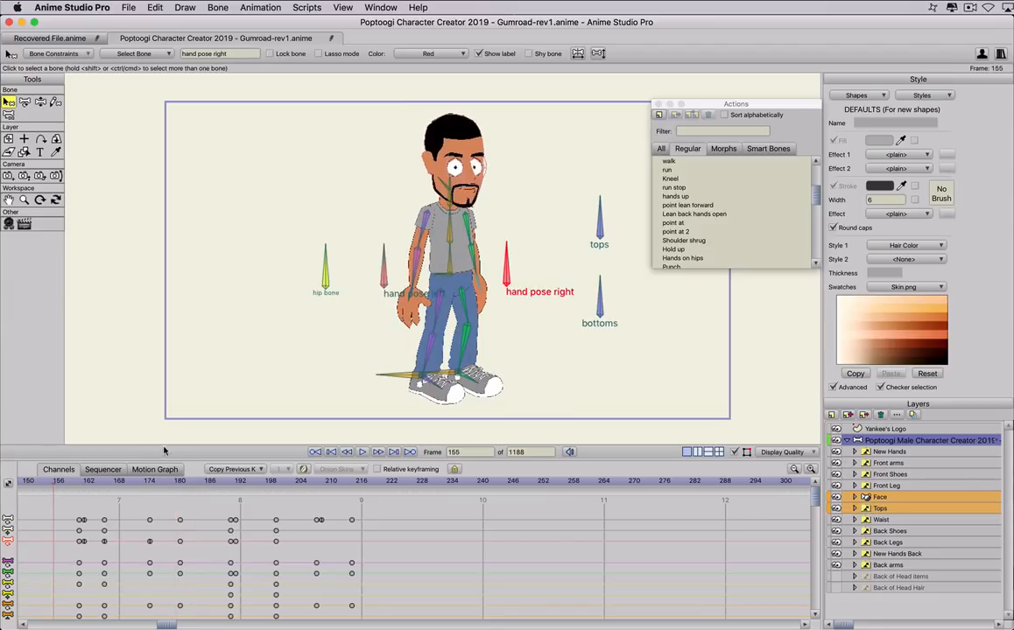
Select the Face layer to show its facial control bones and move to frame 16 during the walk
{"action": "scroll", "coordinate": [871, 475], "scroll_direction": "down", "scroll_amount": 1}
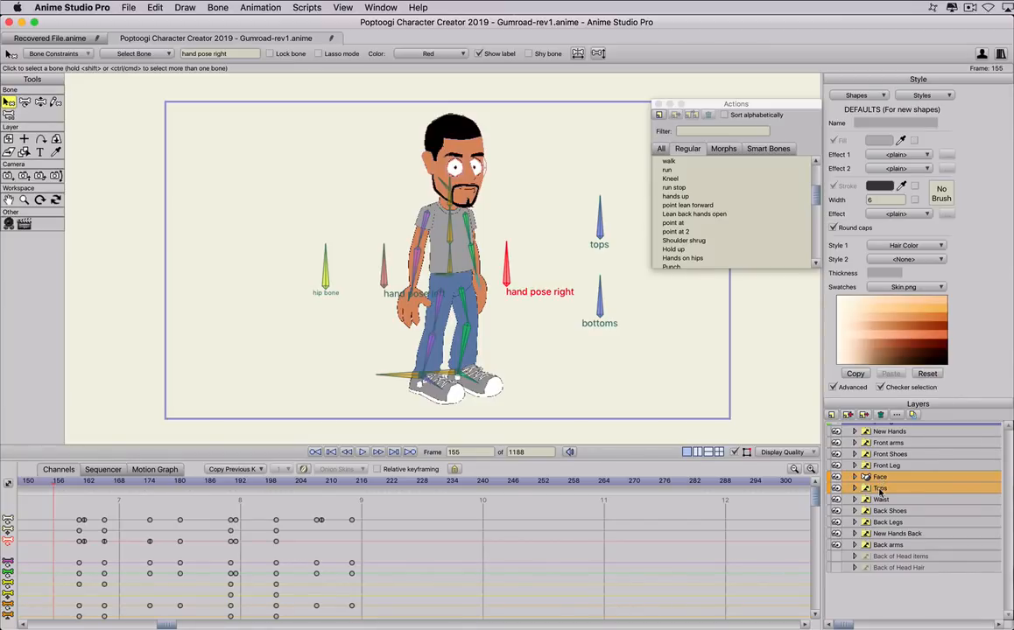
{"action": "left_click", "coordinate": [873, 477]}
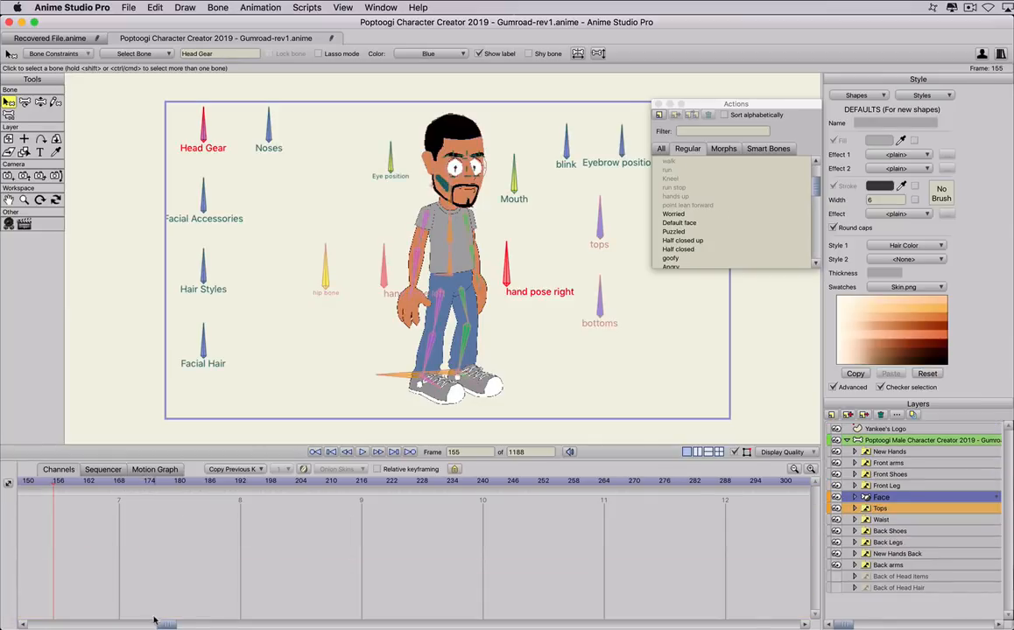
{"action": "left_click_drag", "start_coordinate": [161, 625], "coordinate": [51, 626]}
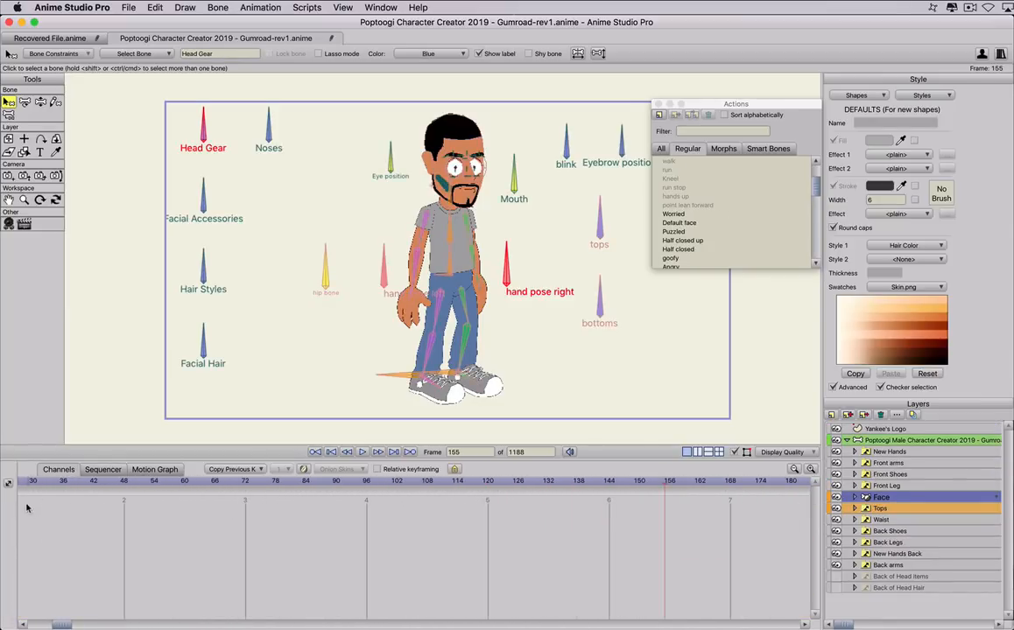
{"action": "left_click", "coordinate": [44, 482]}
{"action": "left_click_drag", "start_coordinate": [45, 484], "coordinate": [14, 551]}
{"action": "left_click_drag", "start_coordinate": [44, 625], "coordinate": [40, 625]}
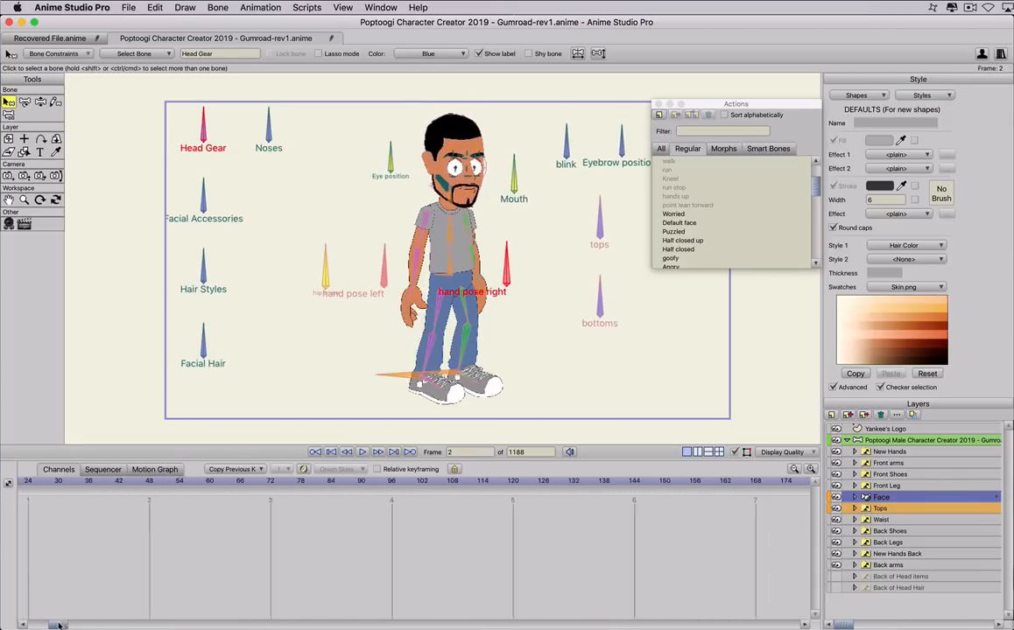
{"action": "left_click", "coordinate": [48, 483]}
{"action": "left_click_drag", "start_coordinate": [84, 483], "coordinate": [104, 483]}
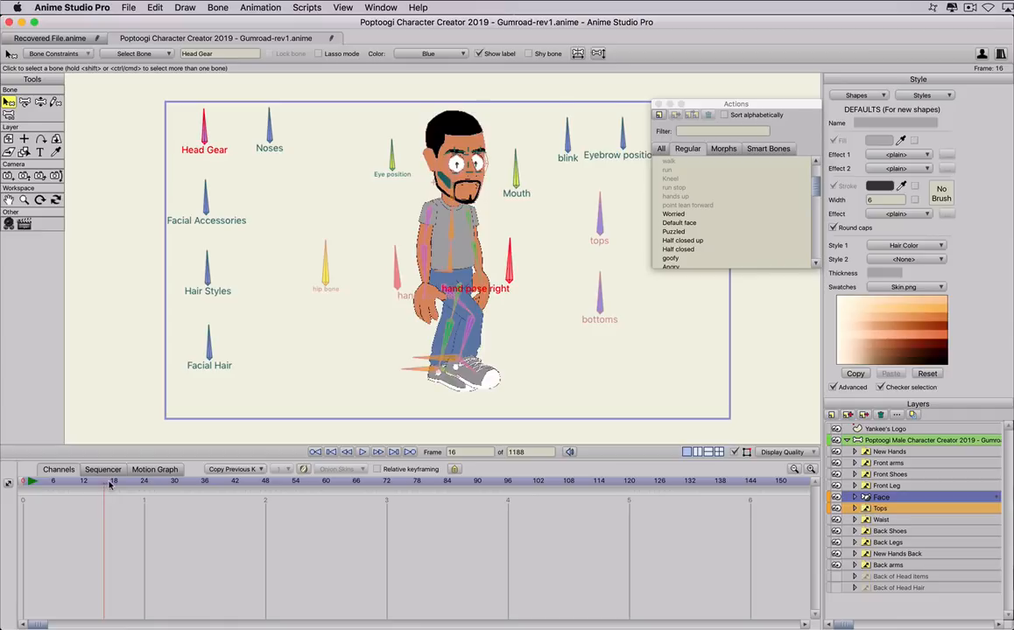
Animate a blink with the blink bone, keying the eyes open at frame 16, closed at frame 18 and open again at frame 20
{"action": "left_click", "coordinate": [568, 142]}
{"action": "key", "text": "t"}
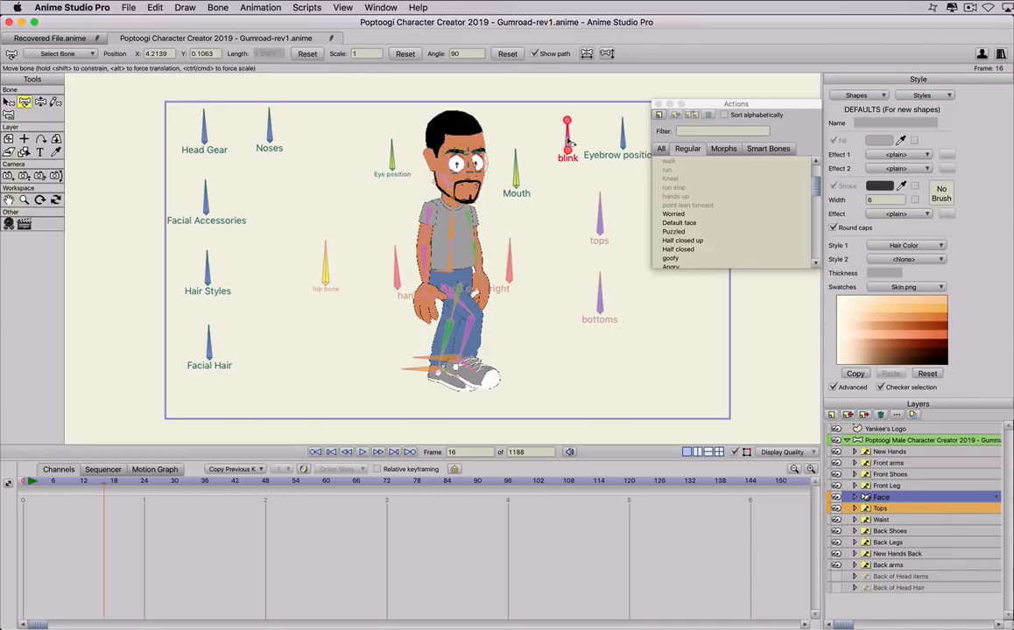
{"action": "left_click", "coordinate": [568, 136]}
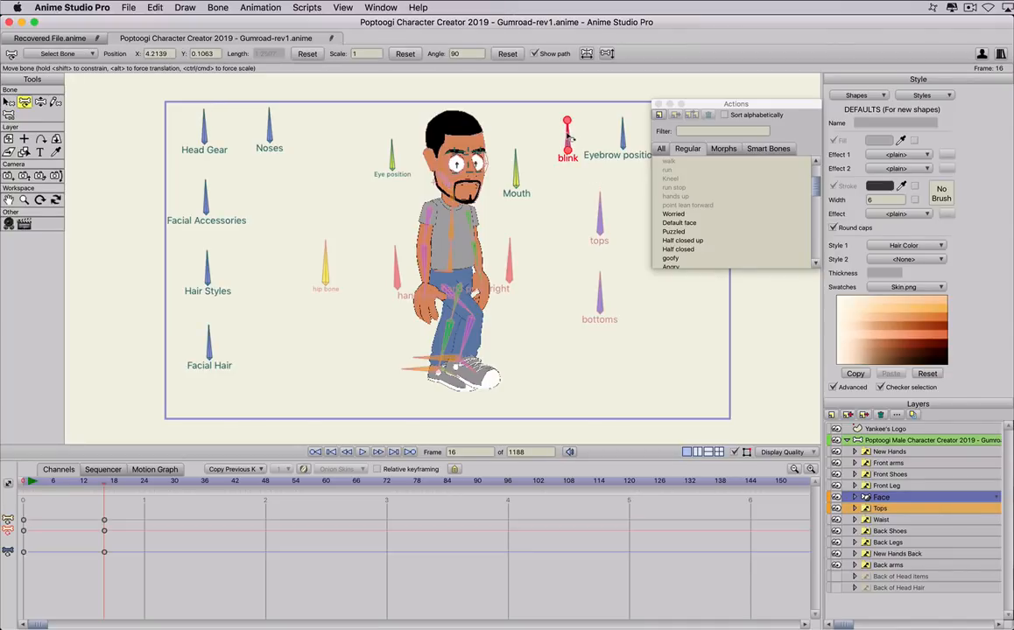
{"action": "key", "text": "Right"}
{"action": "key", "text": "Right"}
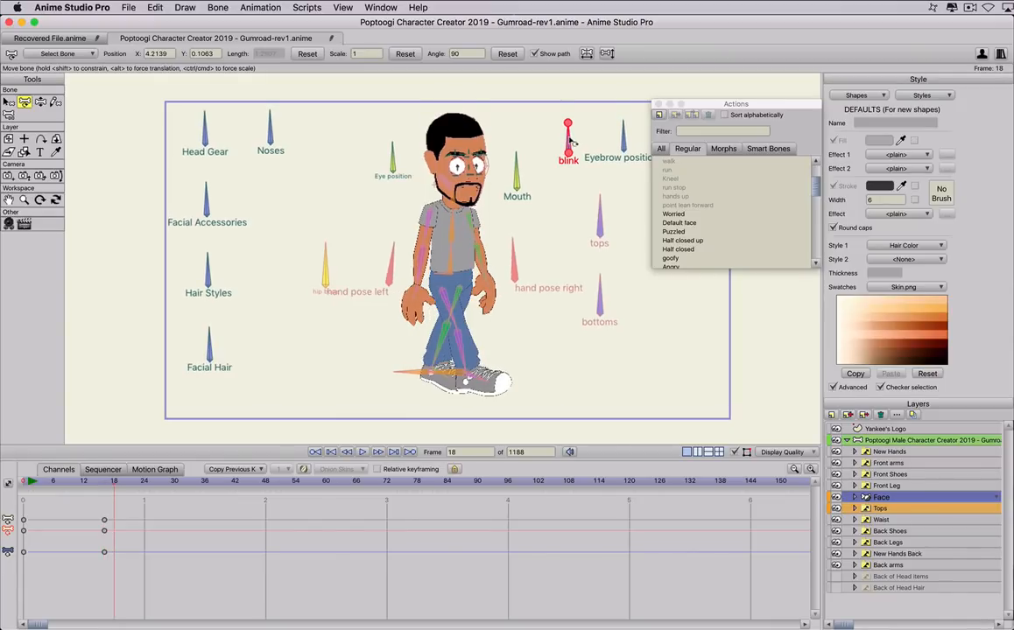
{"action": "mouse_move", "coordinate": [568, 140]}
{"action": "left_mouse_down"}
{"action": "mouse_move", "coordinate": [593, 158]}
{"action": "mouse_move", "coordinate": [568, 128]}
{"action": "left_mouse_up"}
{"action": "key", "text": "Right"}
{"action": "key", "text": "Right"}
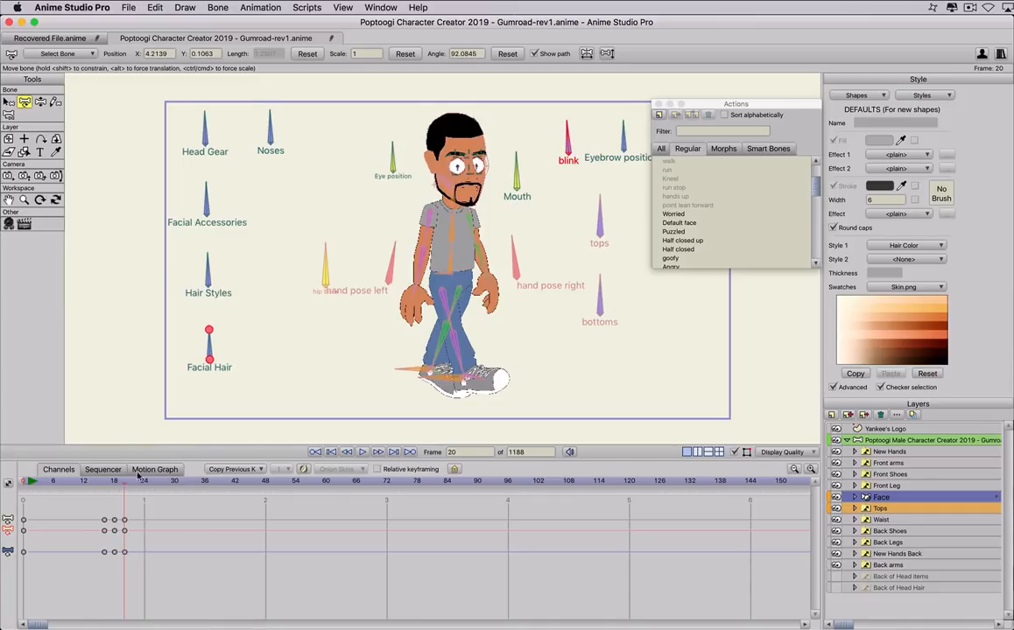
{"action": "mouse_move", "coordinate": [124, 481]}
{"action": "left_mouse_down"}
{"action": "mouse_move", "coordinate": [180, 480]}
{"action": "mouse_move", "coordinate": [115, 482]}
{"action": "left_mouse_up"}
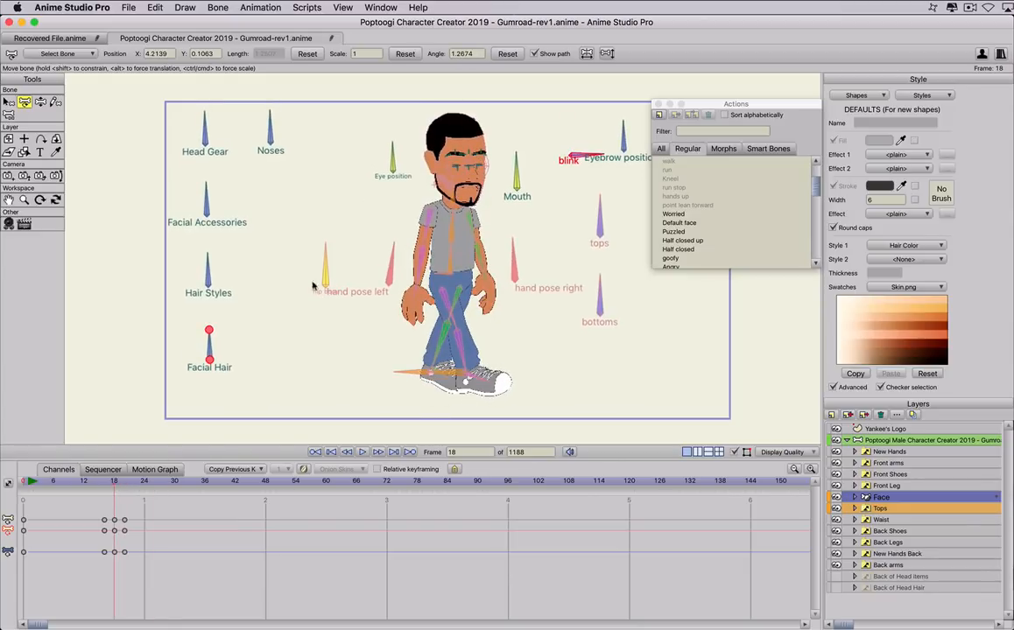
Shift the gaze during the first blink by keying the Eye position bone at frames 18 and 20
{"action": "left_click", "coordinate": [395, 174]}
{"action": "left_click_drag", "start_coordinate": [395, 174], "coordinate": [394, 169]}
{"action": "key", "text": "Right"}
{"action": "key", "text": "Right"}
Animate a second blink during the run, keying the blink bone open at frame 63, closed at frame 65 and open at frame 67
{"action": "left_click_drag", "start_coordinate": [94, 490], "coordinate": [341, 490]}
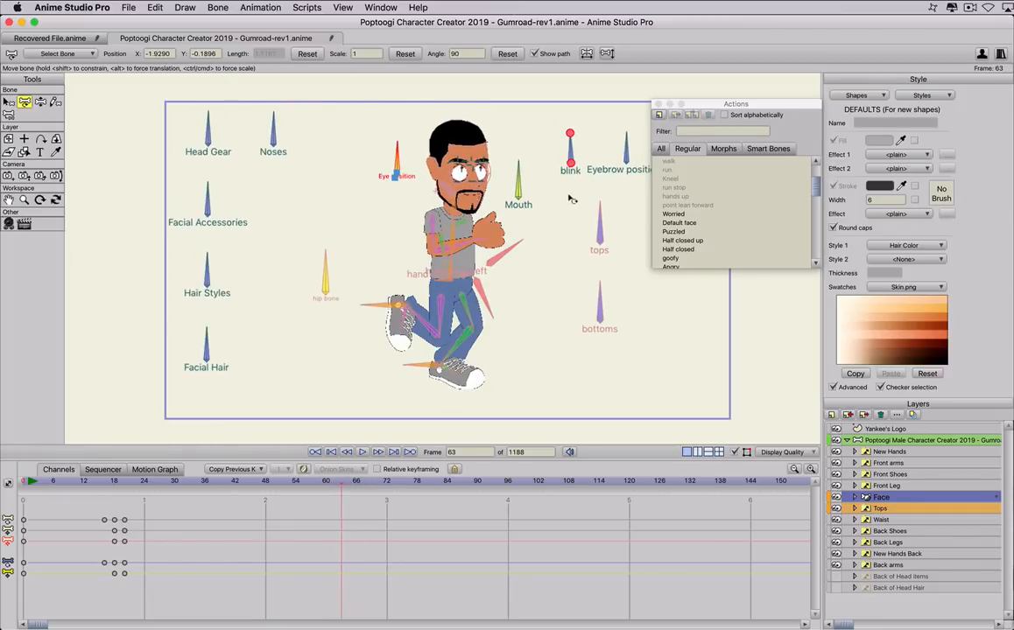
{"action": "left_click", "coordinate": [571, 150]}
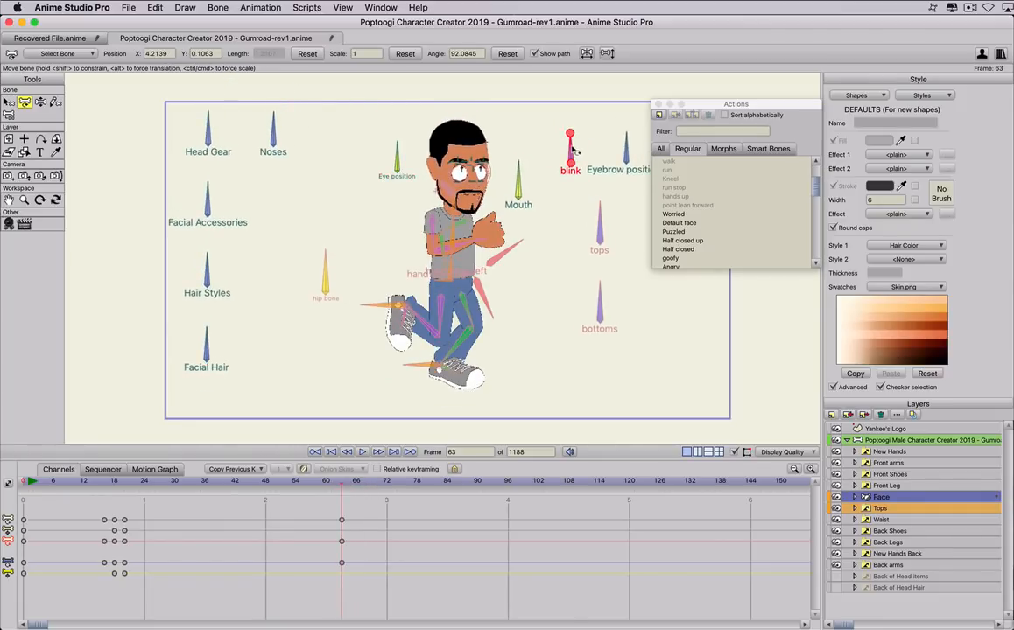
{"action": "key", "text": "super+Right"}
{"action": "key", "text": "super+Right"}
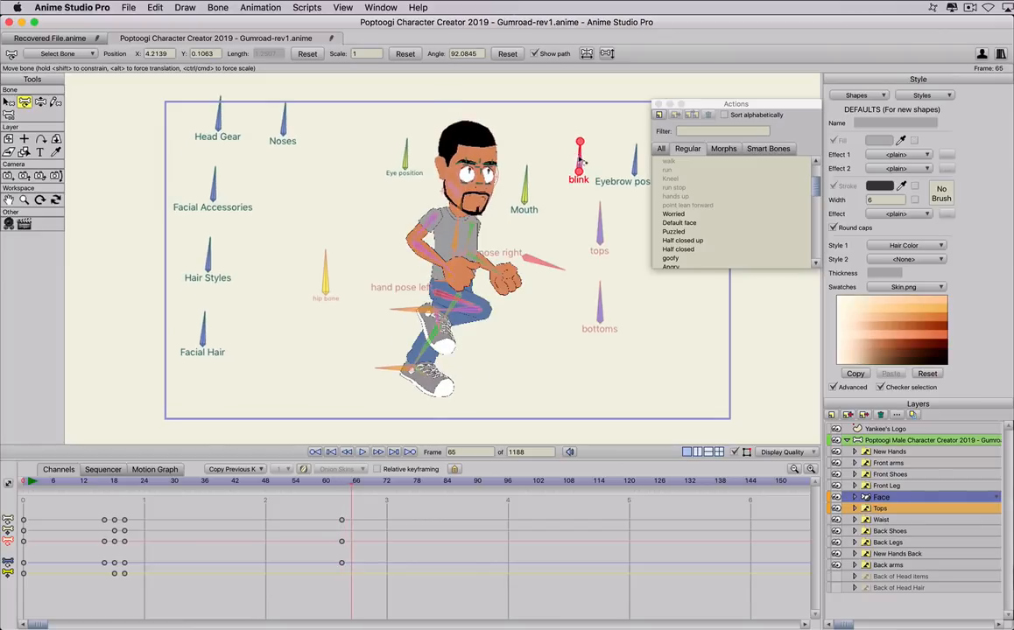
{"action": "mouse_move", "coordinate": [575, 150]}
{"action": "left_mouse_down"}
{"action": "mouse_move", "coordinate": [601, 178]}
{"action": "mouse_move", "coordinate": [589, 147]}
{"action": "left_mouse_up"}
{"action": "key", "text": "super+Right"}
{"action": "key", "text": "super+Right"}
Key the Eye position bone at frame 65 and shift it to X -2.0322, Y -0.4283 at frame 67
{"action": "key", "text": "super+Left"}
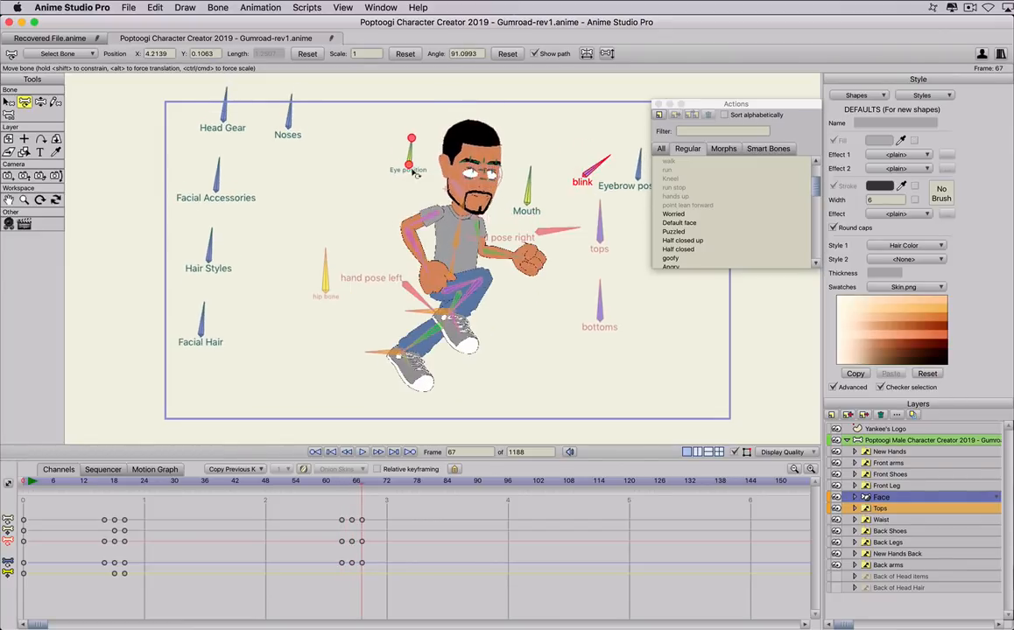
{"action": "key", "text": "super+Left"}
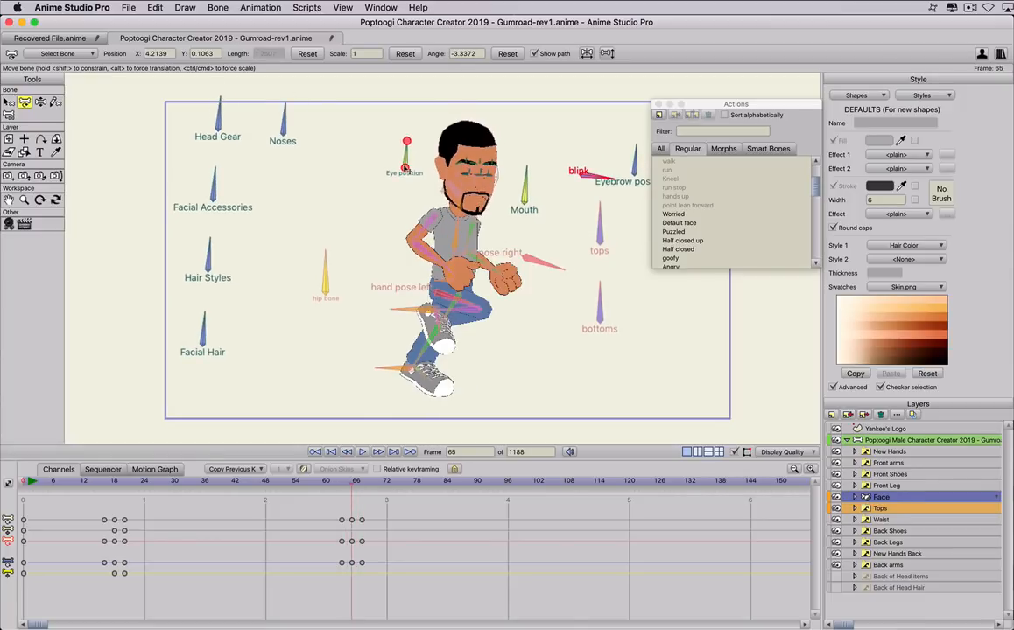
{"action": "left_click", "coordinate": [405, 167]}
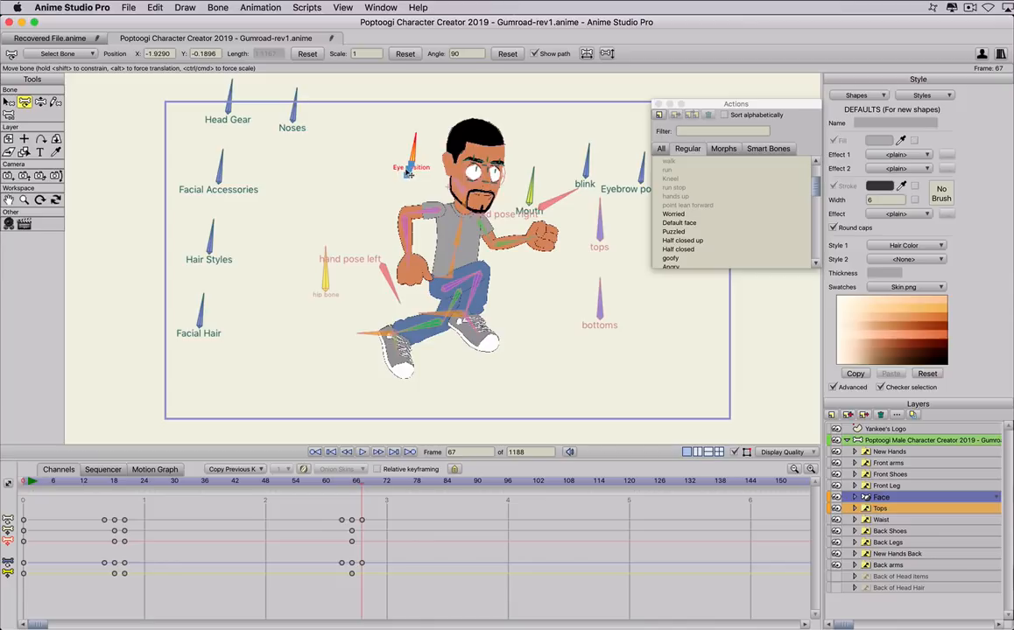
{"action": "key", "text": "super+z"}
{"action": "left_click_drag", "start_coordinate": [411, 163], "coordinate": [407, 169]}
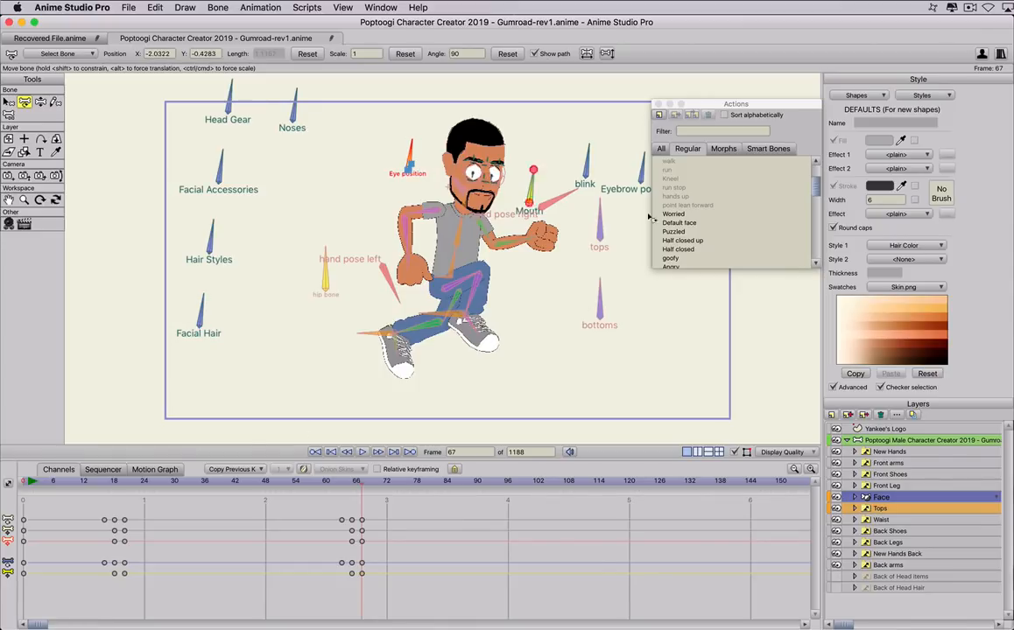
Key the Eyebrow positions bone at frame 64, rotate it to a new brow pose at frame 68, and scrub through frames 65 and 66
{"action": "left_click_drag", "start_coordinate": [696, 106], "coordinate": [742, 95]}
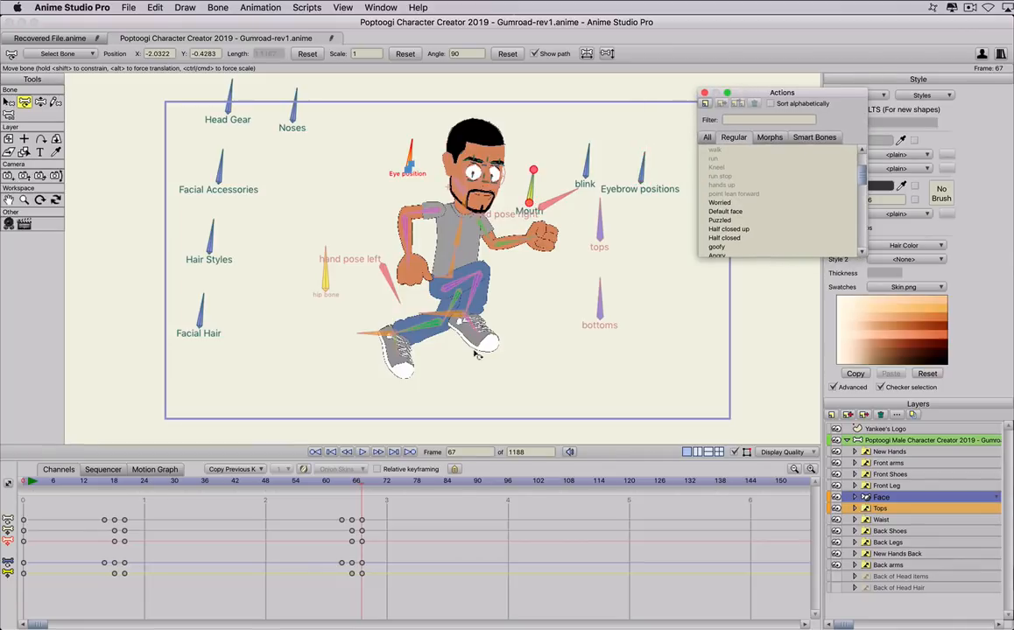
{"action": "left_click", "coordinate": [347, 482]}
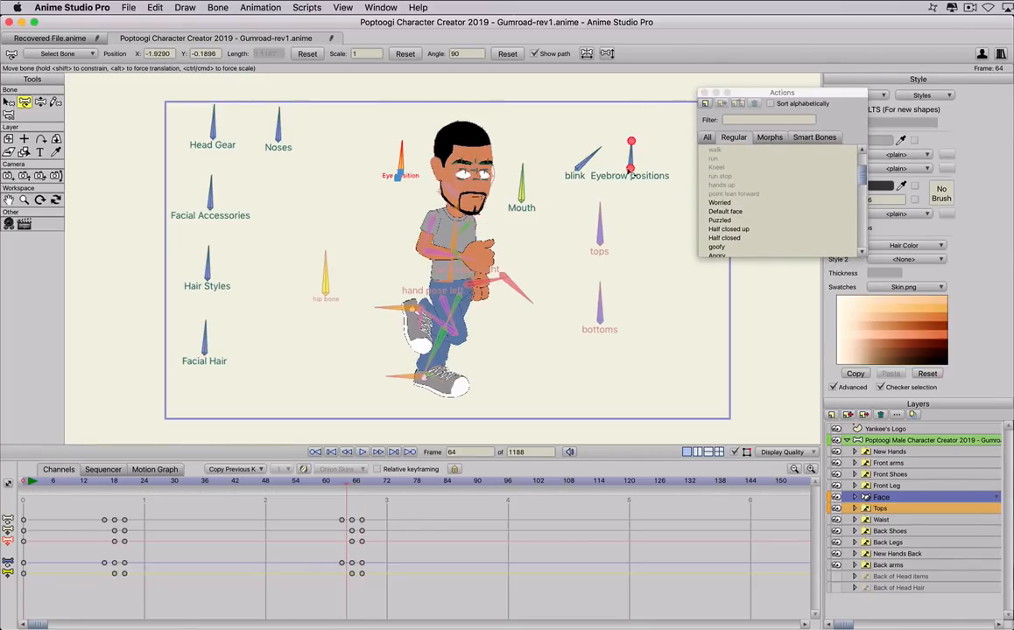
{"action": "left_click", "coordinate": [633, 158]}
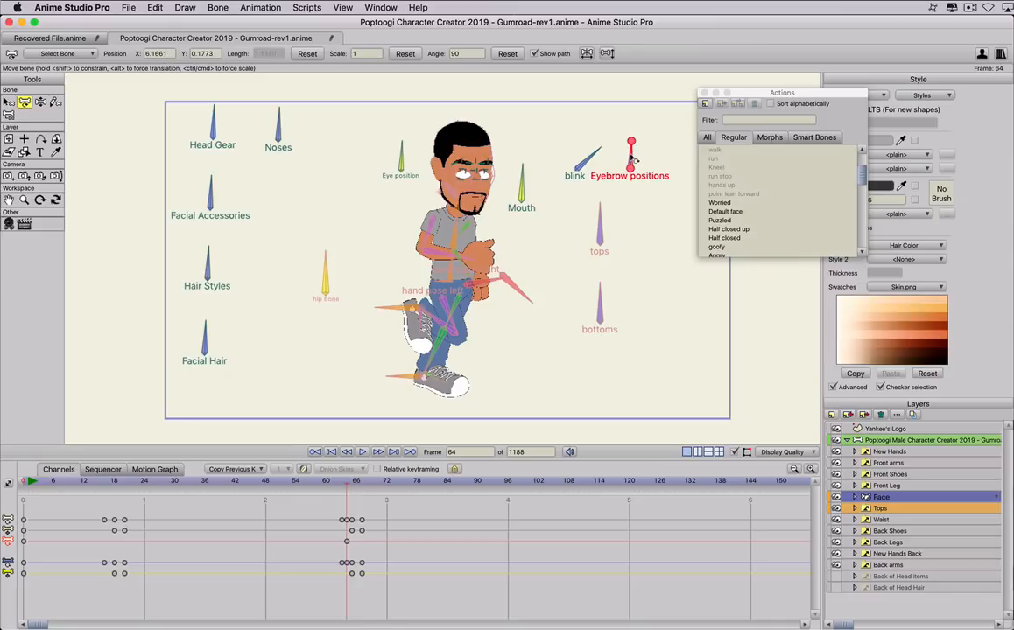
{"action": "key", "text": "Right"}
{"action": "key", "text": "Right"}
{"action": "key", "text": "Right"}
{"action": "key", "text": "Right"}
{"action": "left_click_drag", "start_coordinate": [646, 172], "coordinate": [663, 180]}
{"action": "left_click", "coordinate": [351, 482]}
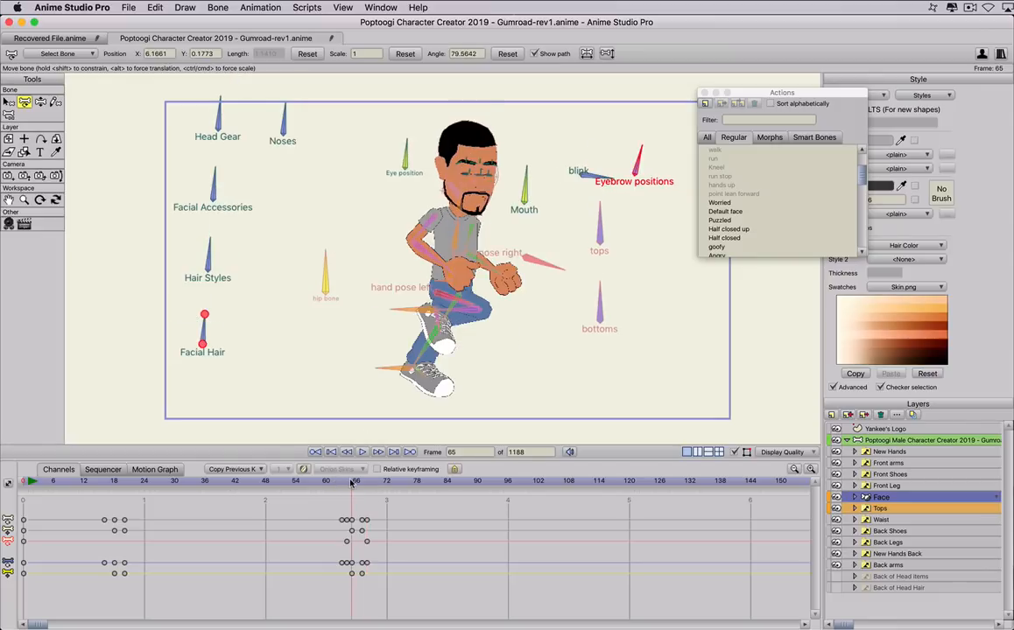
{"action": "left_click_drag", "start_coordinate": [353, 483], "coordinate": [356, 483]}
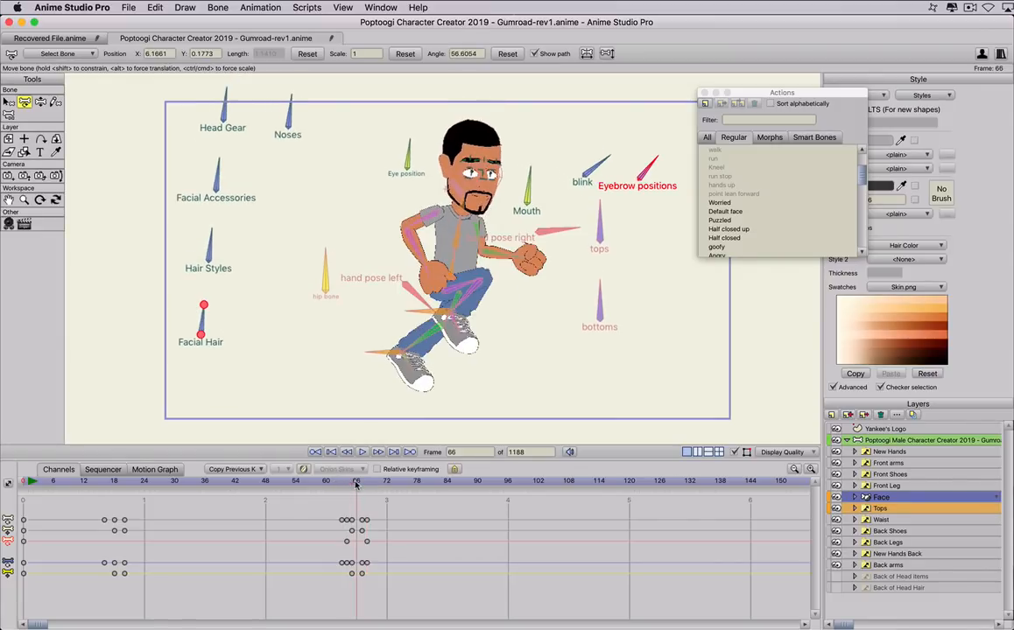
Set the Mouth bone's key at frame 66 to Step interpolation and rotate the bone to about 30° at frame 68
{"action": "left_click", "coordinate": [528, 190]}
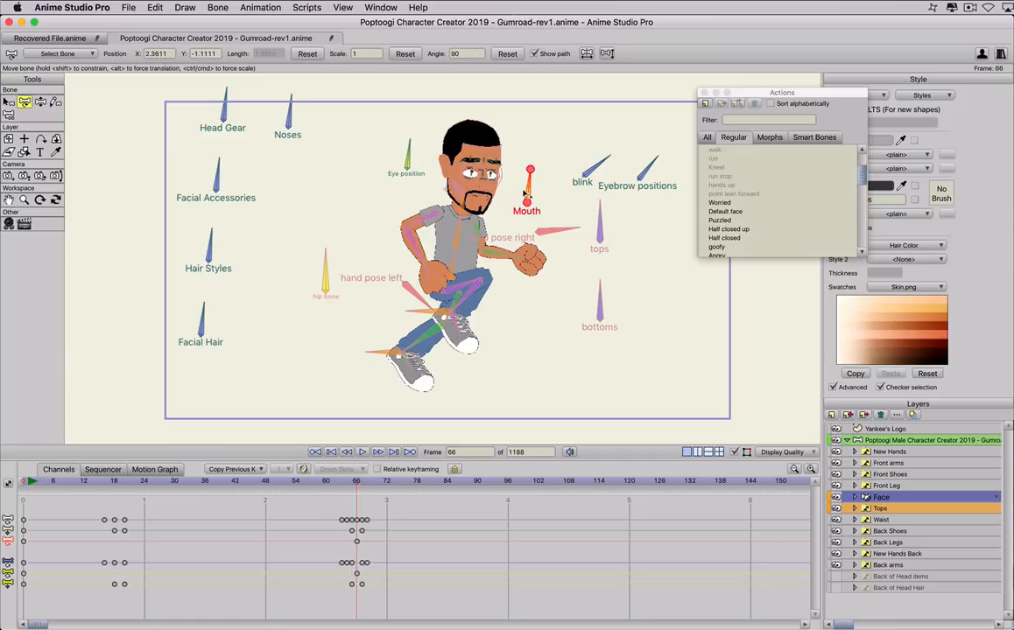
{"action": "right_click", "coordinate": [356, 542]}
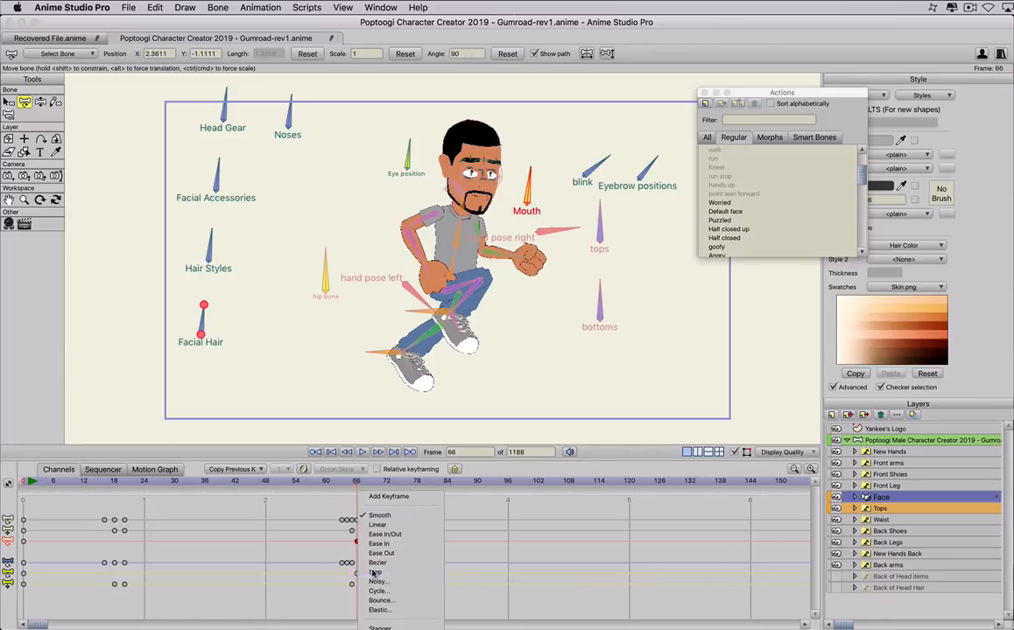
{"action": "left_click", "coordinate": [373, 572]}
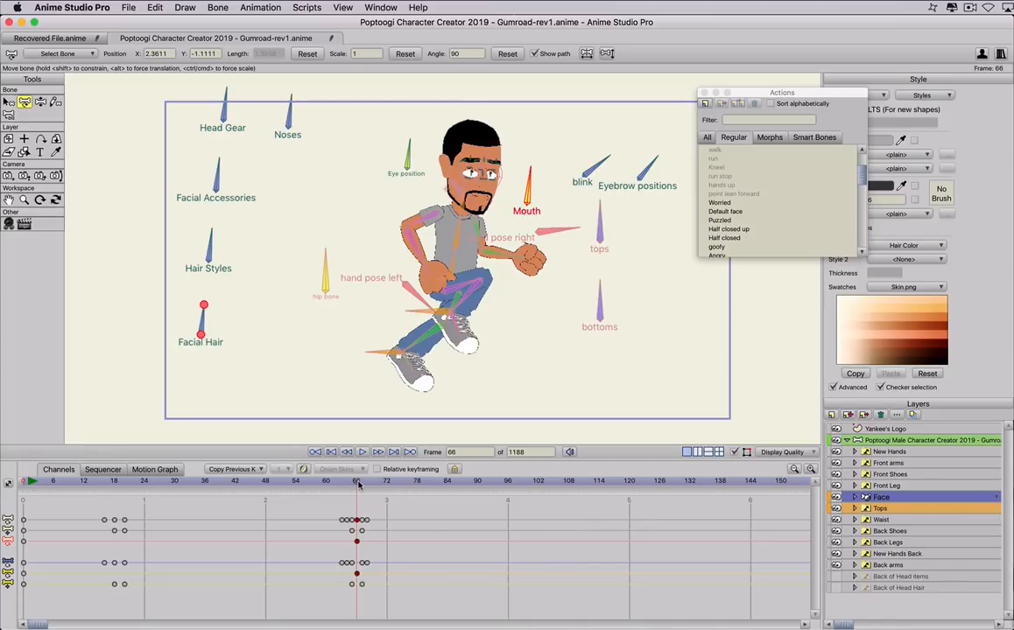
{"action": "left_click_drag", "start_coordinate": [358, 485], "coordinate": [367, 487]}
{"action": "left_click_drag", "start_coordinate": [537, 189], "coordinate": [552, 202]}
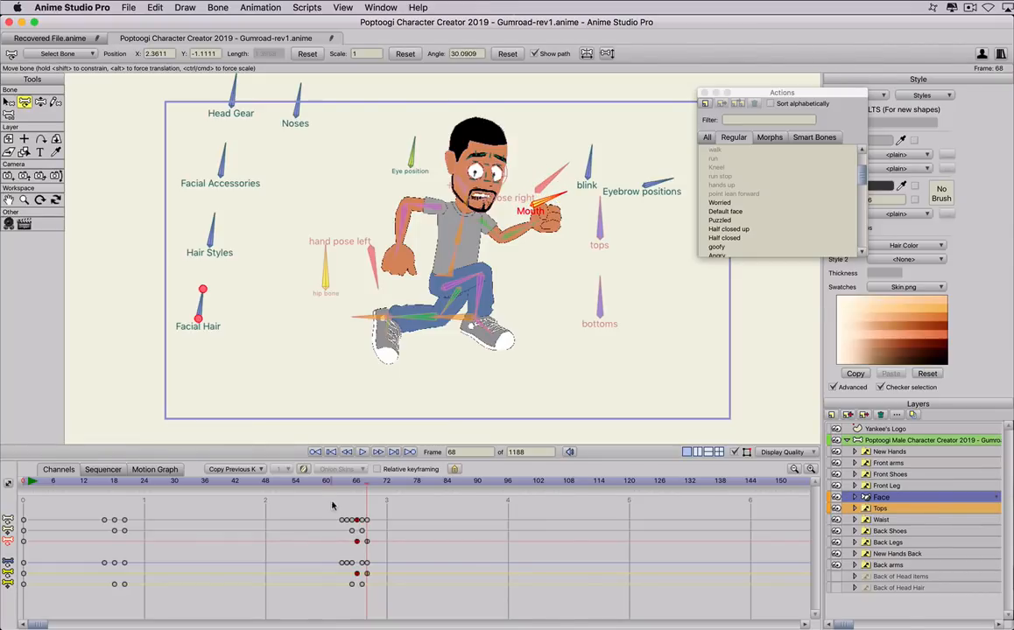
{"action": "left_click_drag", "start_coordinate": [329, 485], "coordinate": [361, 495]}
{"action": "left_click", "coordinate": [410, 163]}
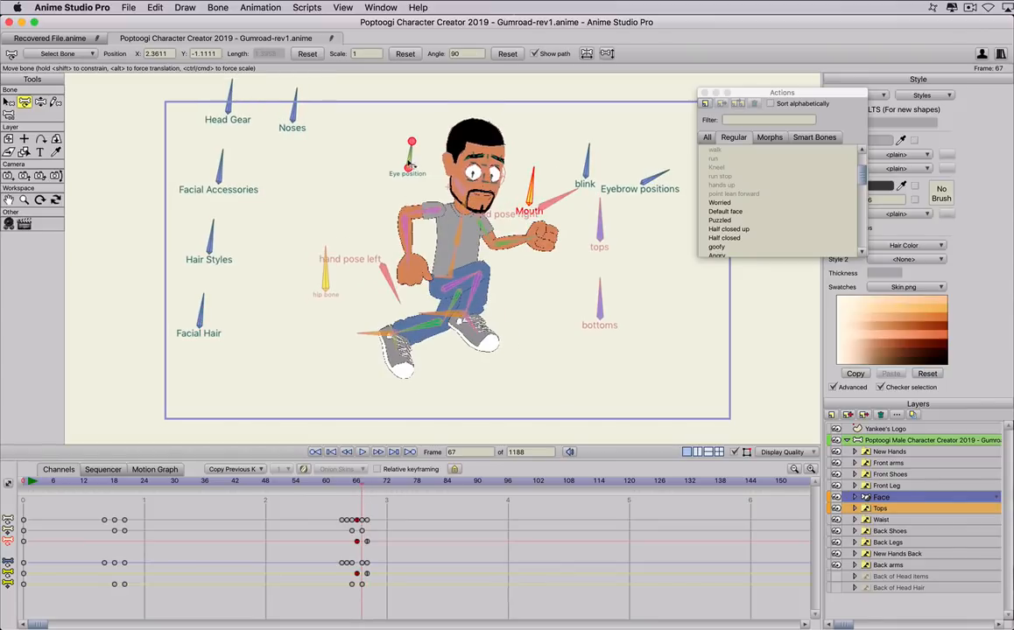
{"action": "left_click_drag", "start_coordinate": [408, 167], "coordinate": [405, 164]}
{"action": "key", "text": "super+z"}
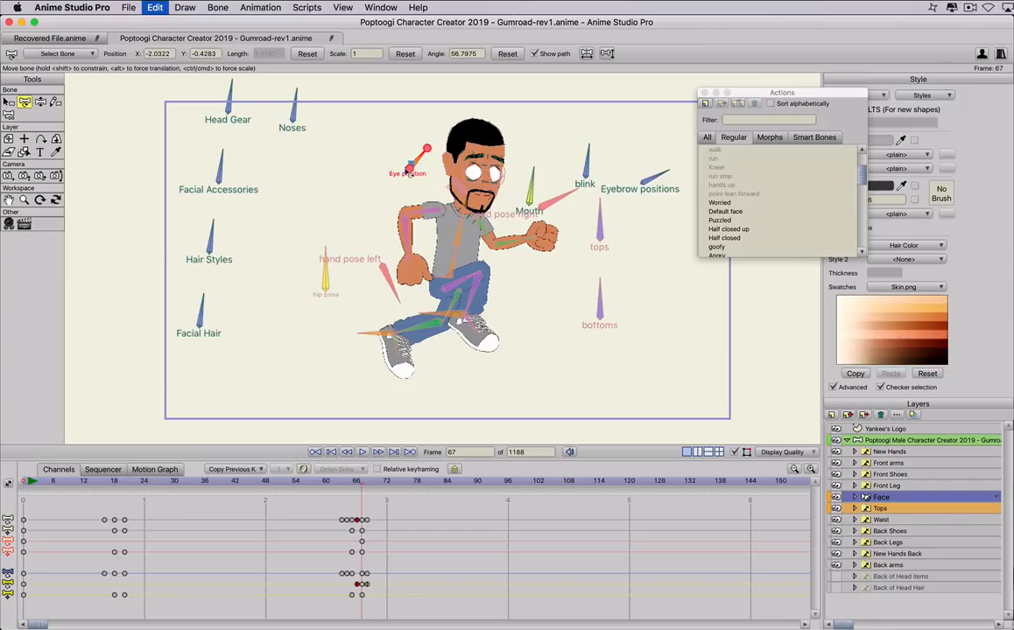
{"action": "key", "text": "super+z"}
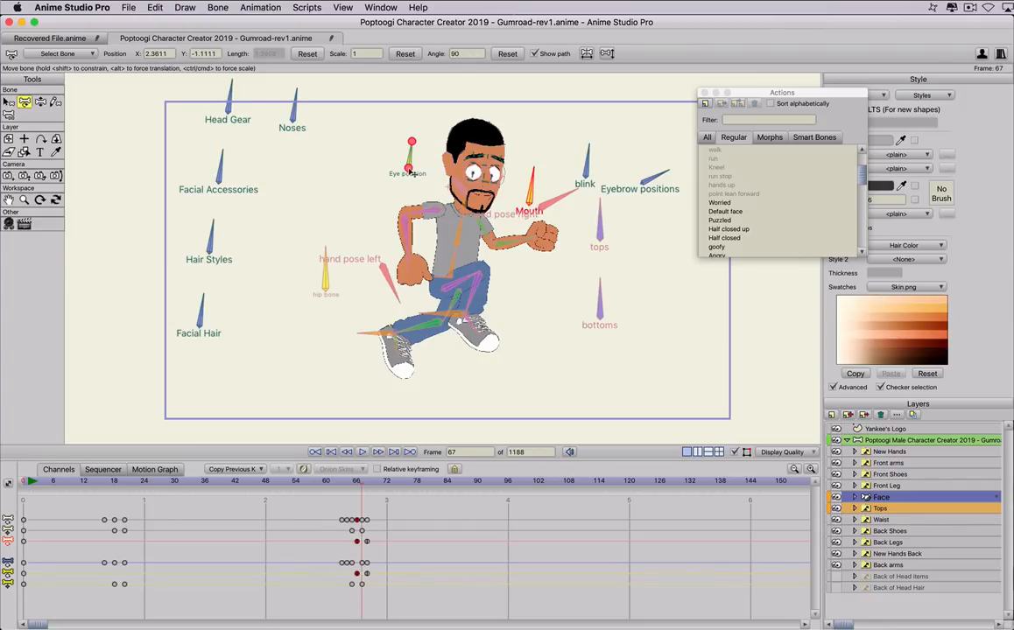
Lower the Eye position bone at frame 67 to about Y -0.54
{"action": "left_click", "coordinate": [411, 166]}
{"action": "left_click_drag", "start_coordinate": [410, 169], "coordinate": [415, 178]}
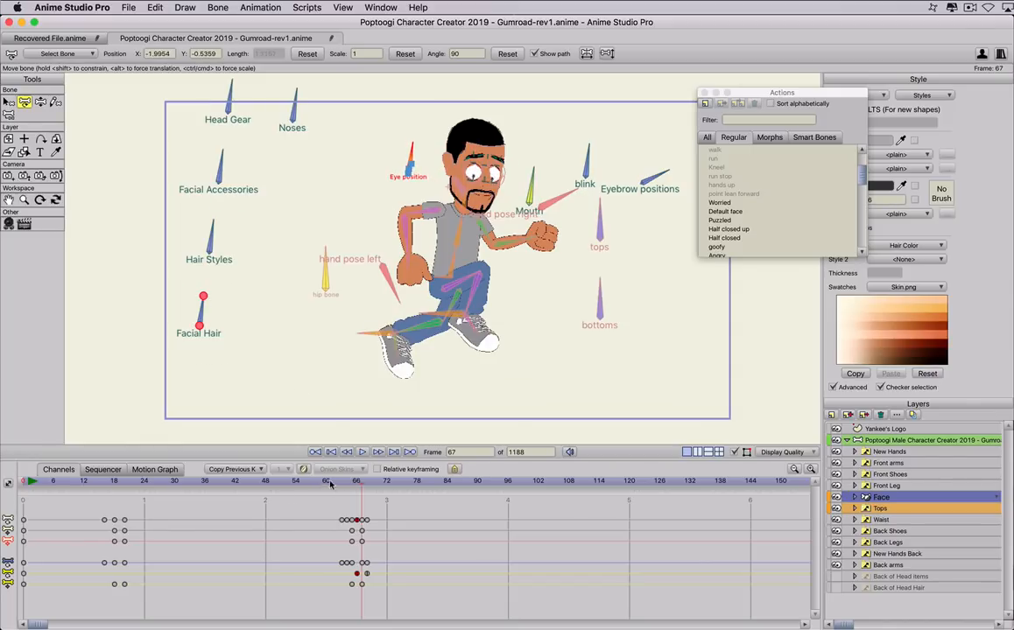
Key the Eyebrow positions bone at frame 109 and rotate it to about 88° at frame 111
{"action": "left_click_drag", "start_coordinate": [330, 484], "coordinate": [576, 490]}
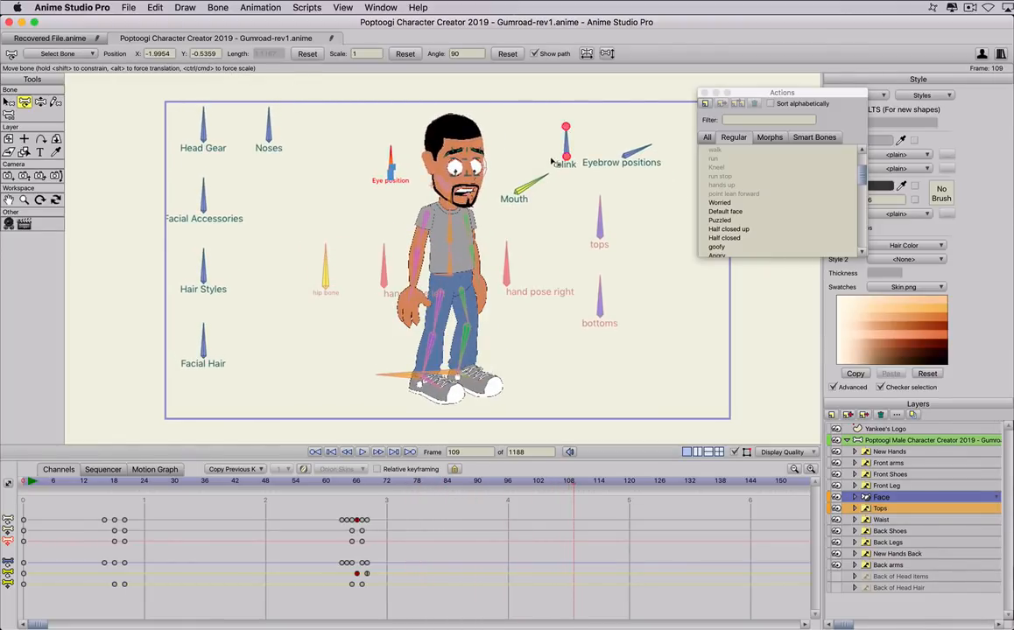
{"action": "left_click", "coordinate": [630, 140]}
{"action": "left_click", "coordinate": [638, 154]}
{"action": "key", "text": "Right"}
{"action": "key", "text": "Right"}
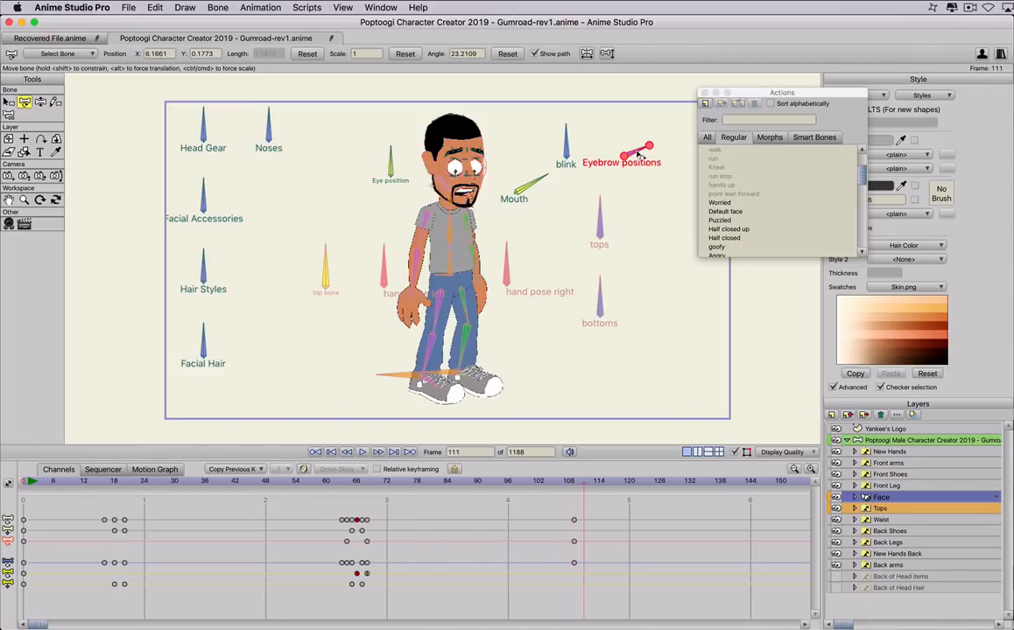
{"action": "left_click_drag", "start_coordinate": [637, 153], "coordinate": [624, 134]}
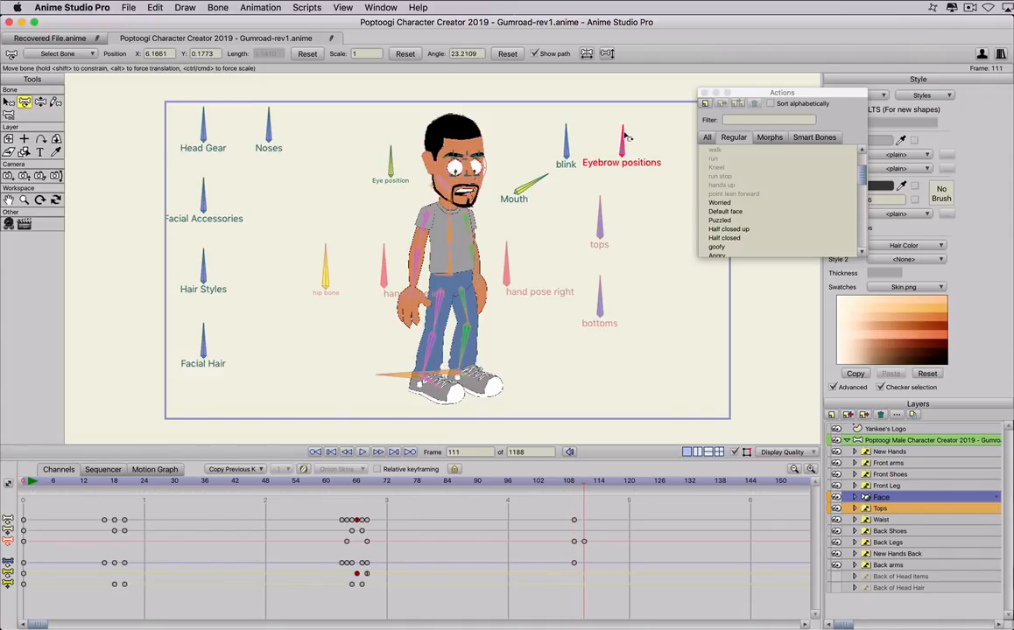
Rotate the Mouth bone at frame 111 to about 1.4° to give the character a closed, frowning mouth
{"action": "left_click", "coordinate": [571, 193]}
{"action": "left_click_drag", "start_coordinate": [543, 177], "coordinate": [511, 124]}
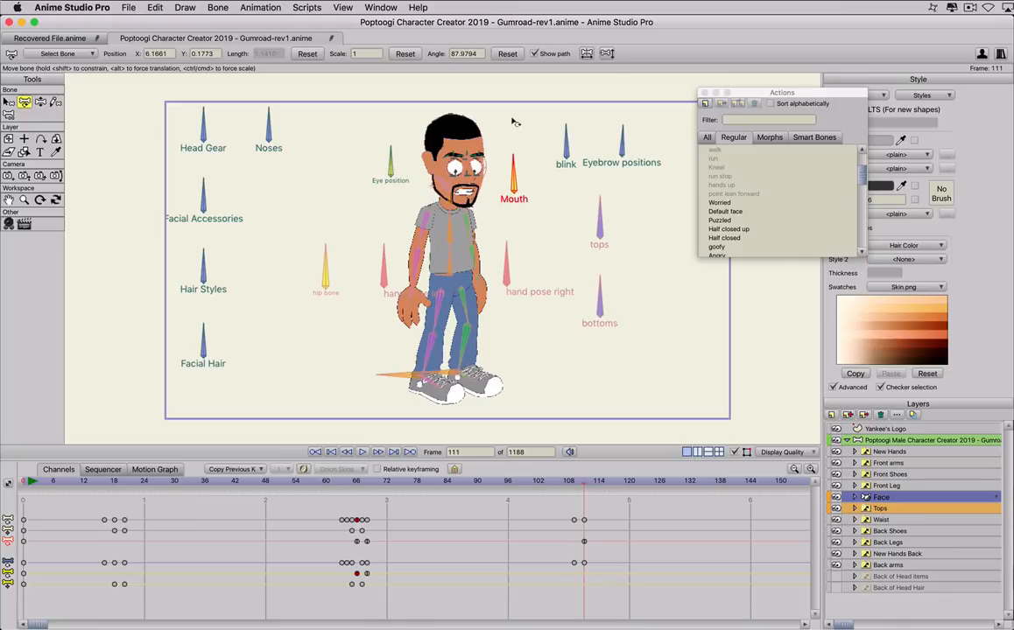
{"action": "scroll", "coordinate": [499, 189], "scroll_direction": "up", "scroll_amount": 10}
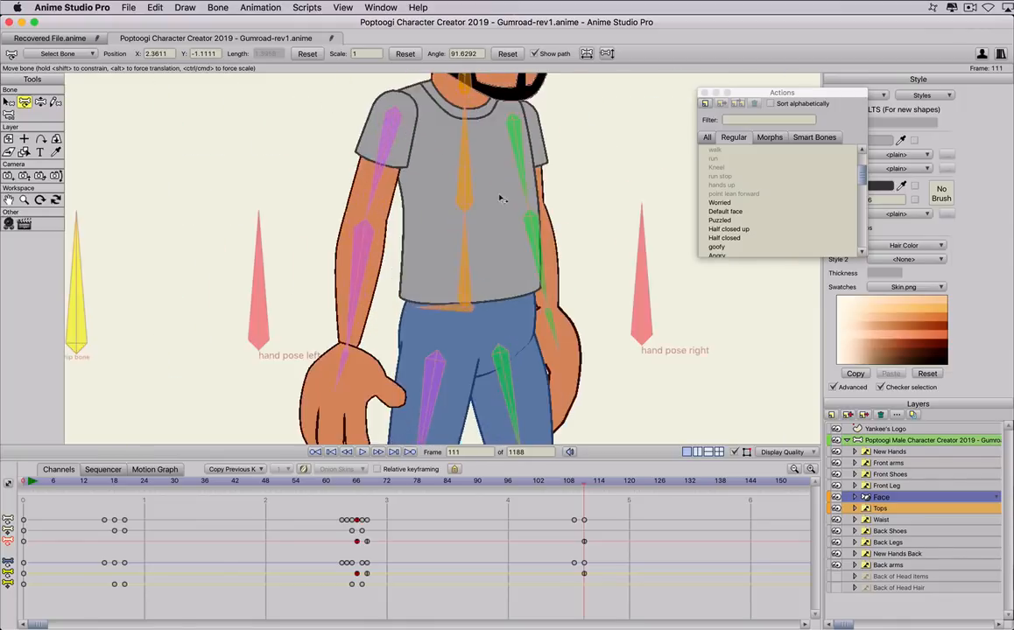
{"action": "scroll", "coordinate": [500, 195], "scroll_direction": "down", "scroll_amount": 7}
{"action": "left_click_drag", "start_coordinate": [553, 214], "coordinate": [526, 273]}
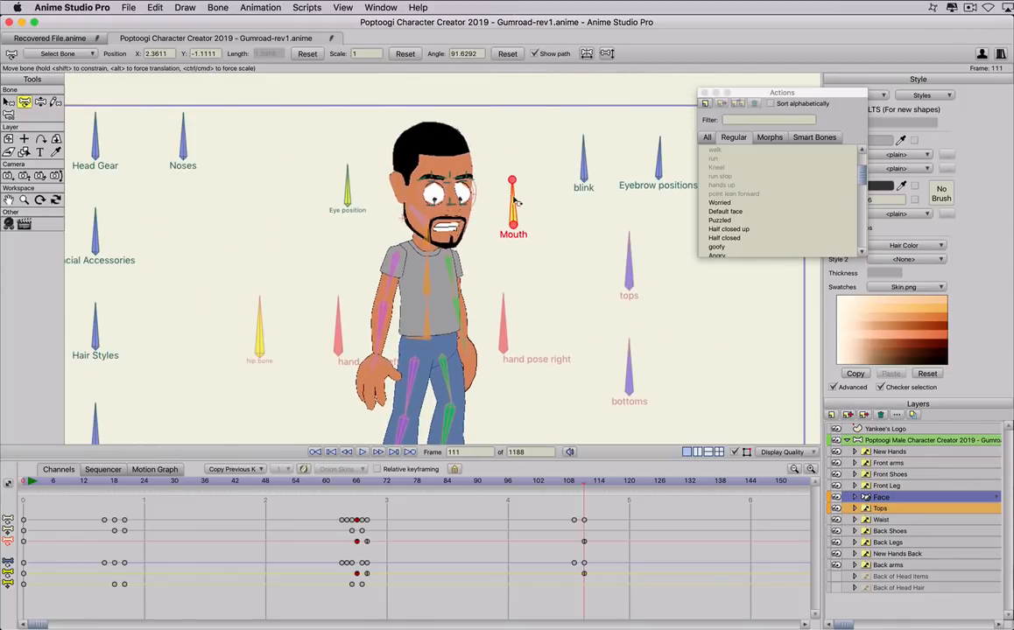
{"action": "left_click_drag", "start_coordinate": [516, 201], "coordinate": [514, 201]}
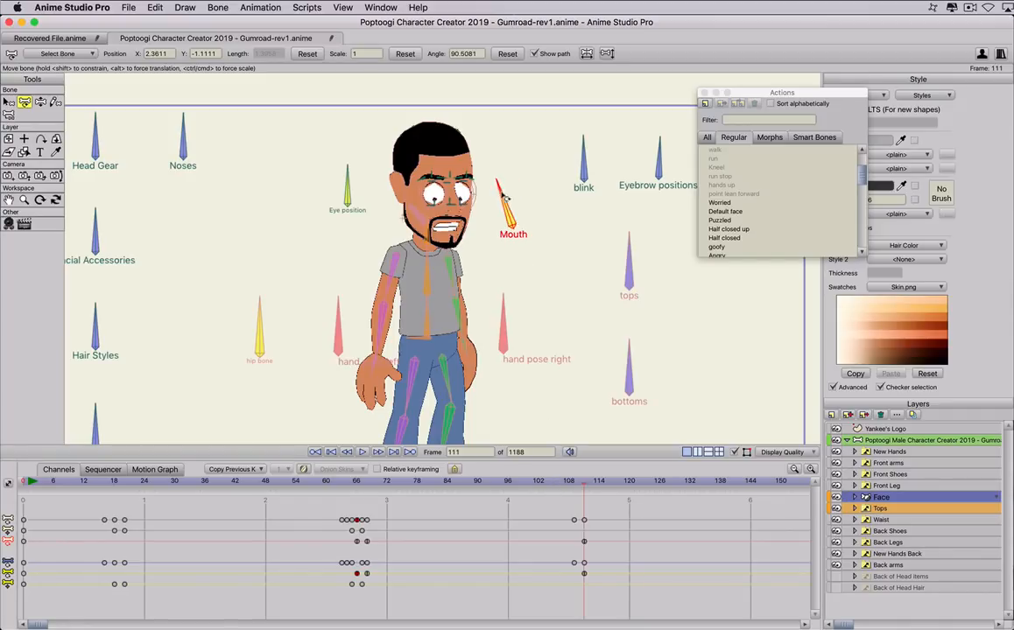
{"action": "left_click_drag", "start_coordinate": [512, 191], "coordinate": [558, 220]}
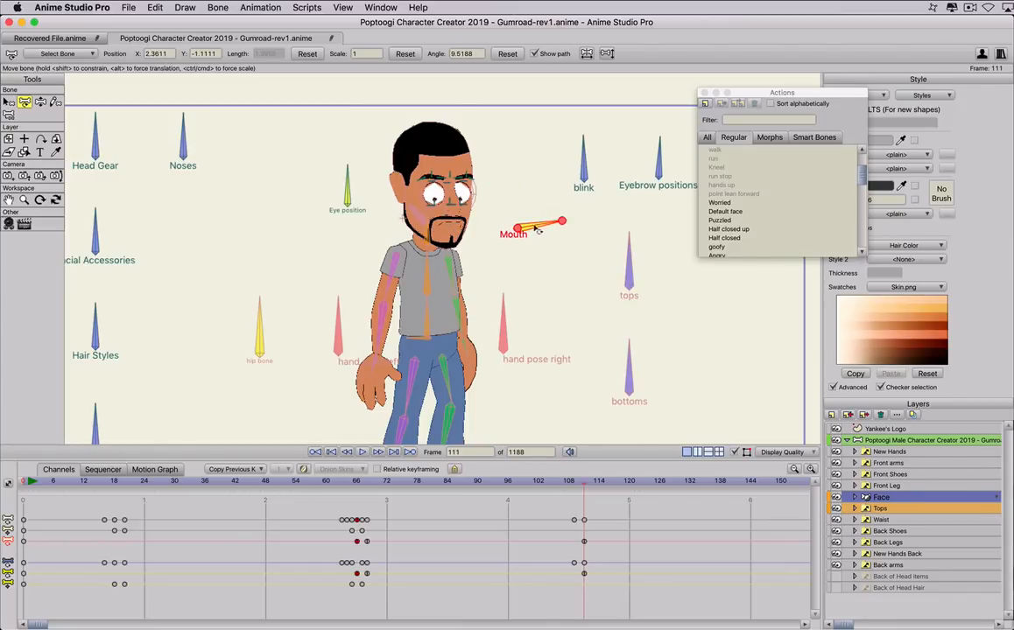
{"action": "mouse_move", "coordinate": [526, 215]}
{"action": "left_mouse_down"}
{"action": "mouse_move", "coordinate": [532, 201]}
{"action": "mouse_move", "coordinate": [543, 226]}
{"action": "left_mouse_up"}
{"action": "scroll", "coordinate": [503, 285], "scroll_direction": "down", "scroll_amount": 2}
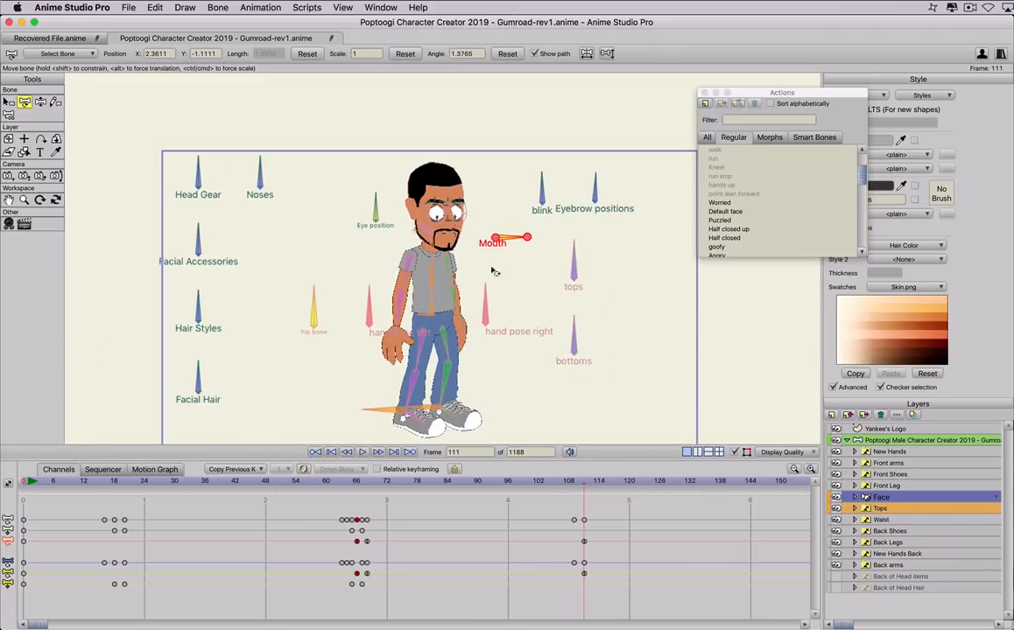
Key the Eye position bone at frame 111 and raise it to about Y -0.37 at frame 113
{"action": "left_click", "coordinate": [375, 214]}
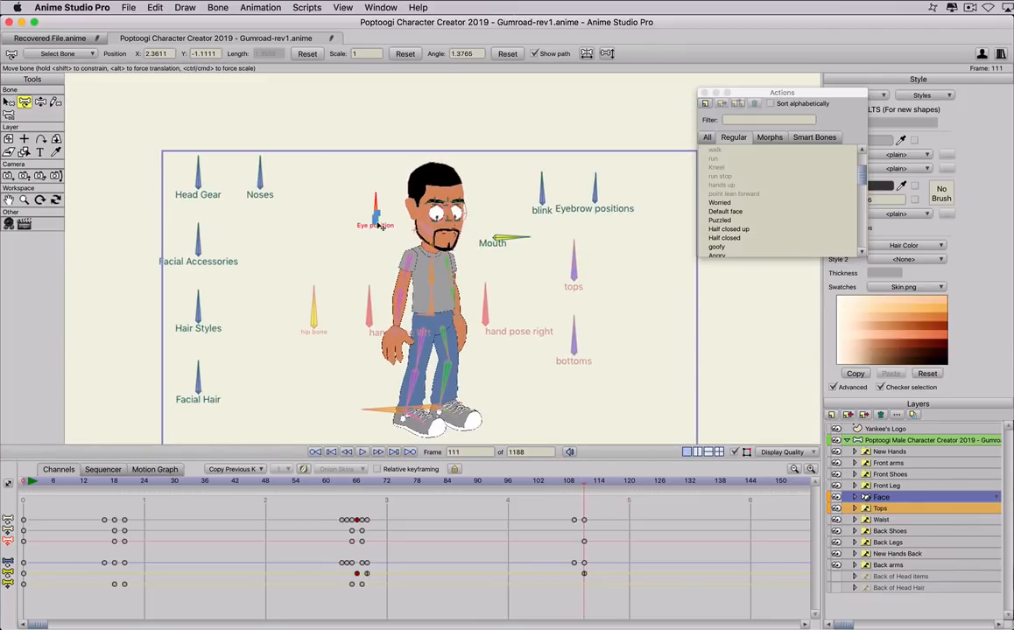
{"action": "key", "text": "Right"}
{"action": "left_click_drag", "start_coordinate": [377, 222], "coordinate": [376, 217]}
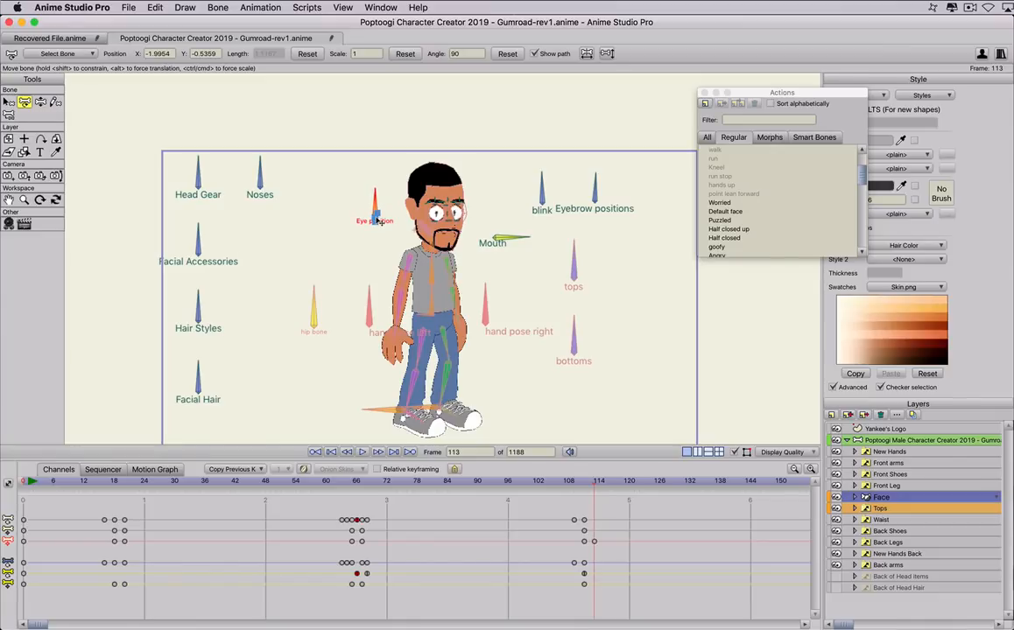
Insert the Worried action at frame 168, where the character points forward
{"action": "left_click_drag", "start_coordinate": [352, 483], "coordinate": [540, 481]}
{"action": "scroll", "coordinate": [709, 201], "scroll_direction": "down", "scroll_amount": 3}
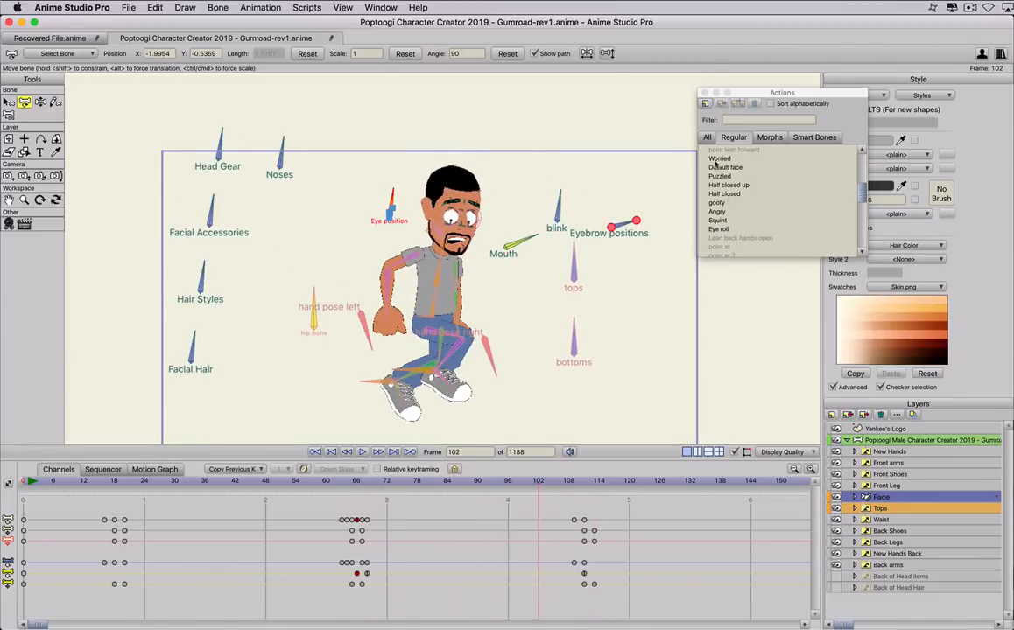
{"action": "left_click", "coordinate": [520, 242]}
{"action": "left_click_drag", "start_coordinate": [458, 487], "coordinate": [809, 492]}
{"action": "left_click_drag", "start_coordinate": [39, 627], "coordinate": [111, 627]}
{"action": "left_click_drag", "start_coordinate": [374, 483], "coordinate": [443, 484]}
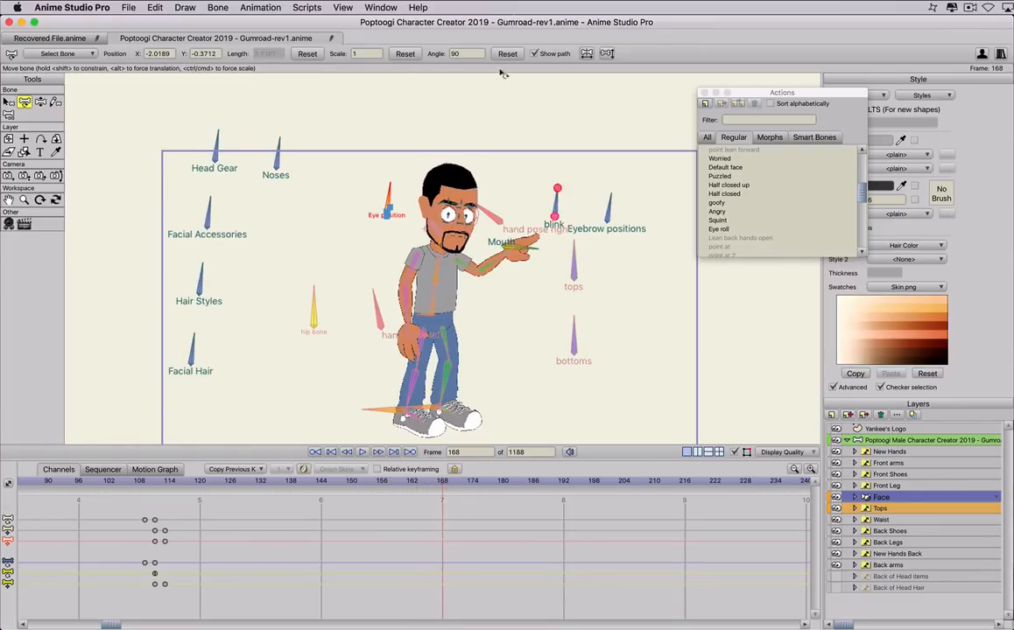
{"action": "left_click", "coordinate": [673, 211]}
{"action": "left_click", "coordinate": [718, 160]}
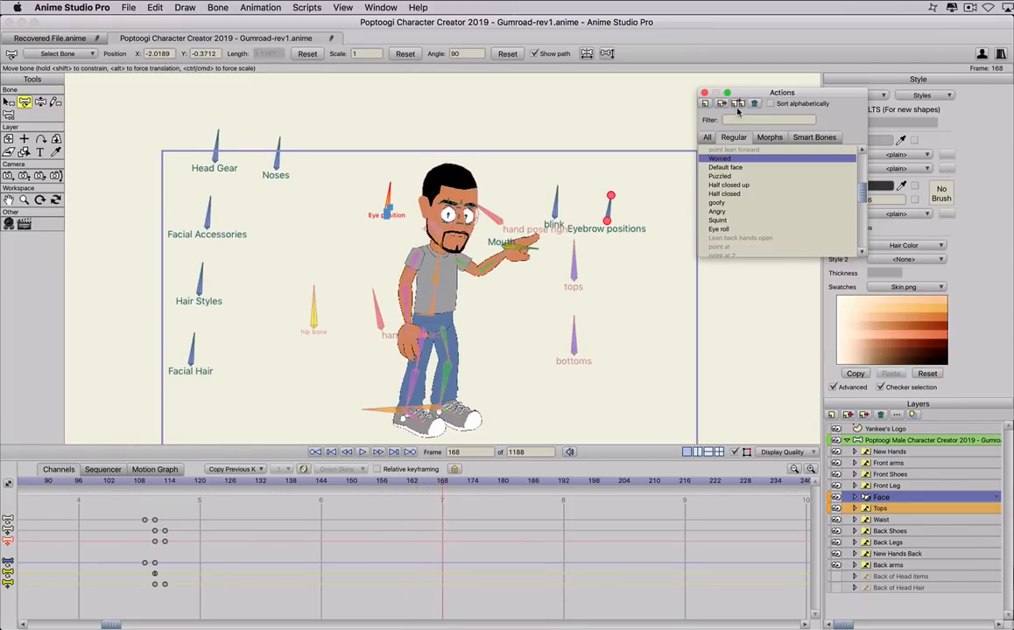
{"action": "left_click", "coordinate": [445, 484]}
{"action": "mouse_move", "coordinate": [440, 484]}
{"action": "left_mouse_down"}
{"action": "mouse_move", "coordinate": [488, 484]}
{"action": "mouse_move", "coordinate": [442, 486]}
{"action": "left_mouse_up"}
Key the Eye position bone at frame 169 and move it to about X -1.83, Y -0.33 at frame 173
{"action": "left_click", "coordinate": [390, 239]}
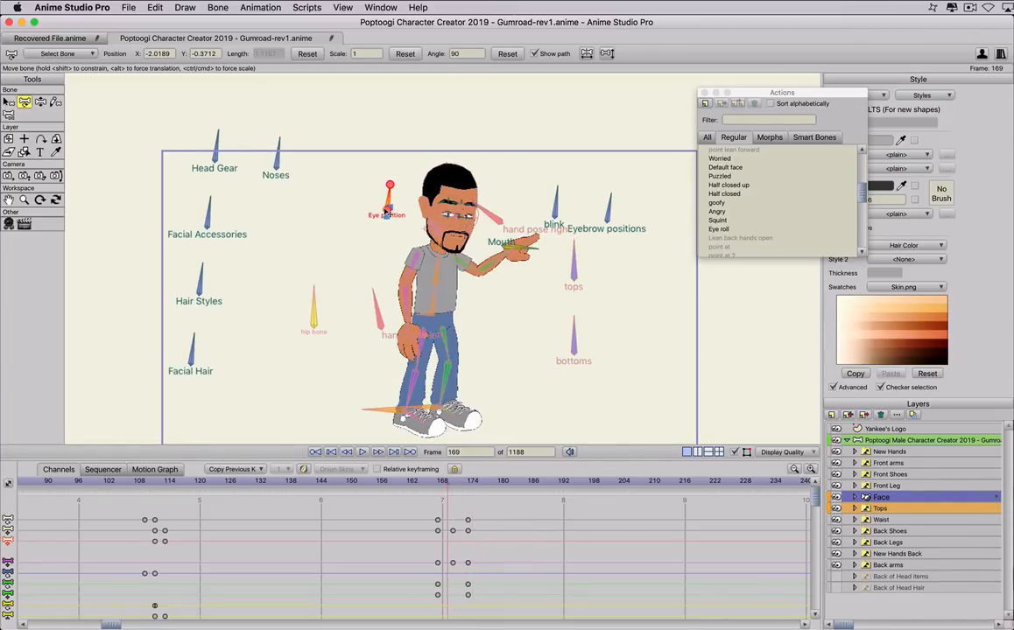
{"action": "left_click", "coordinate": [386, 211]}
{"action": "key", "text": "Right"}
{"action": "key", "text": "Right"}
{"action": "key", "text": "Right"}
{"action": "key", "text": "Right"}
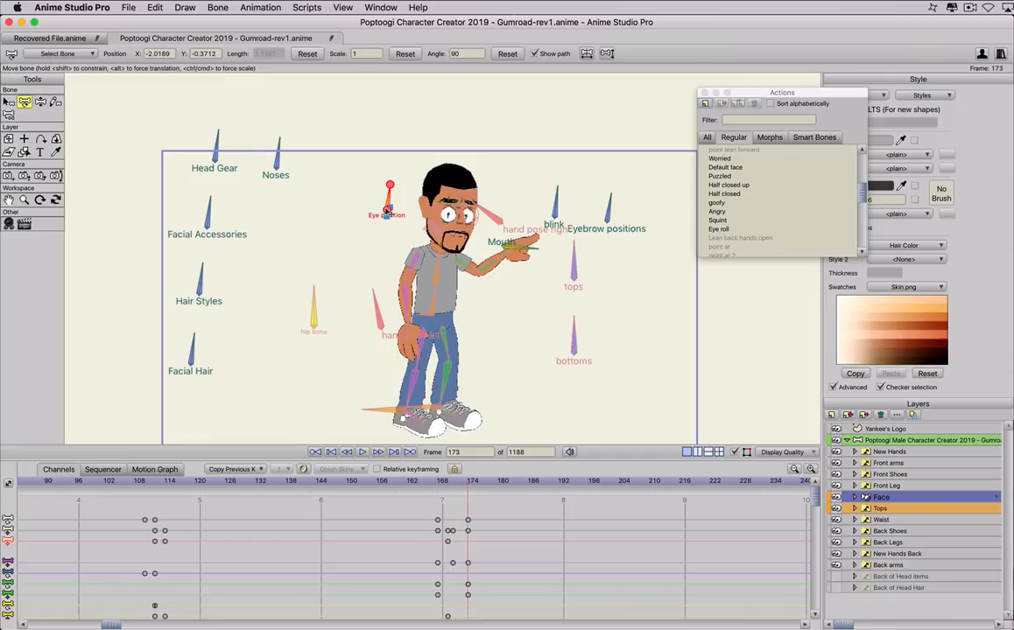
{"action": "left_click_drag", "start_coordinate": [387, 210], "coordinate": [390, 214]}
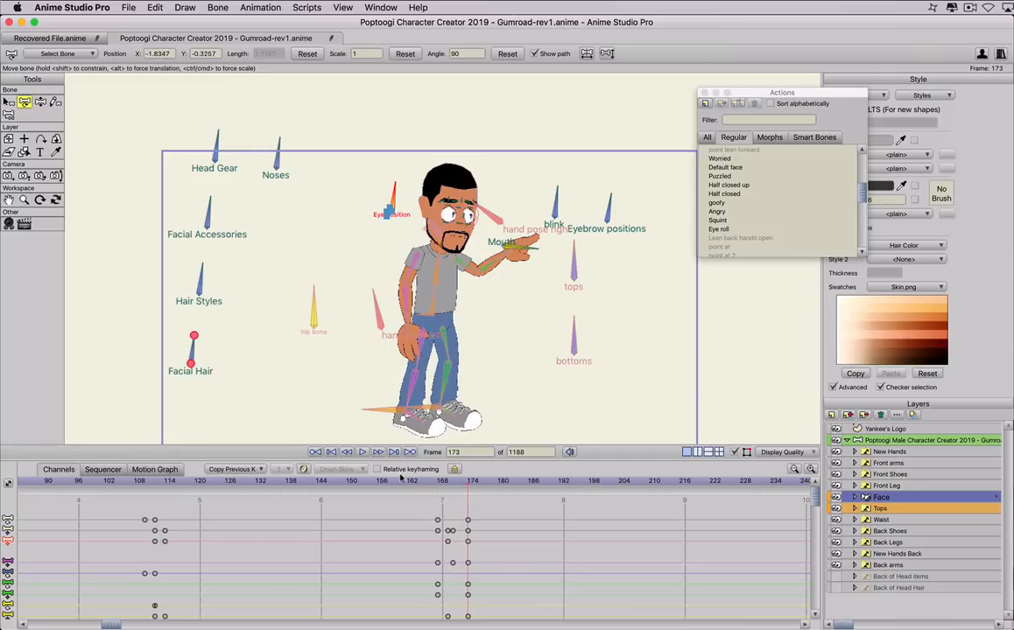
Insert the Angry action at frame 180, where the character holds both palms open
{"action": "left_click_drag", "start_coordinate": [423, 483], "coordinate": [512, 493]}
{"action": "left_click", "coordinate": [503, 229]}
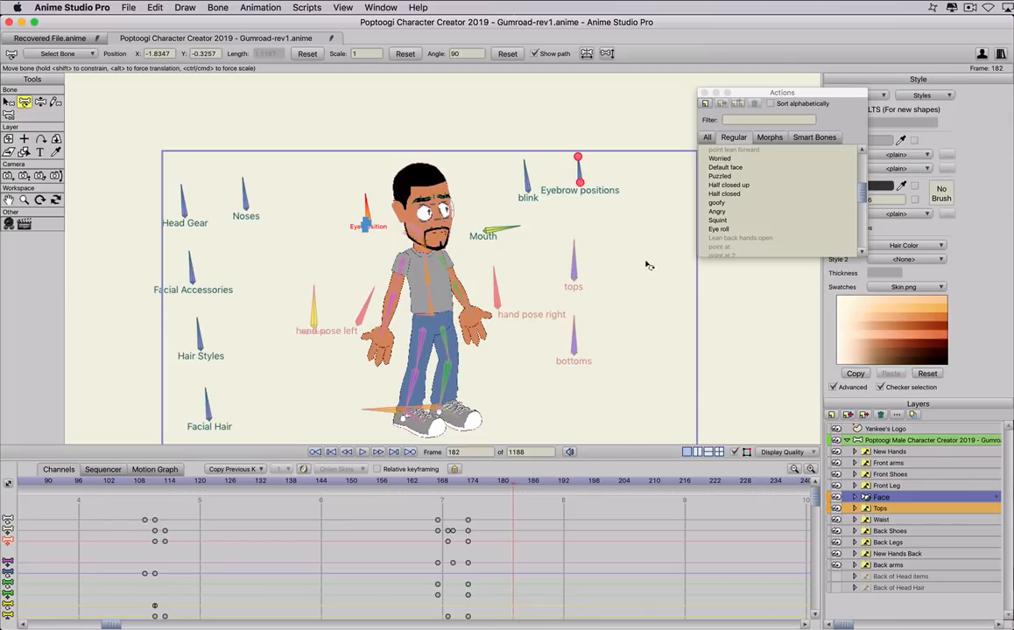
{"action": "left_click", "coordinate": [503, 483]}
{"action": "left_click", "coordinate": [578, 171]}
{"action": "left_click", "coordinate": [717, 211]}
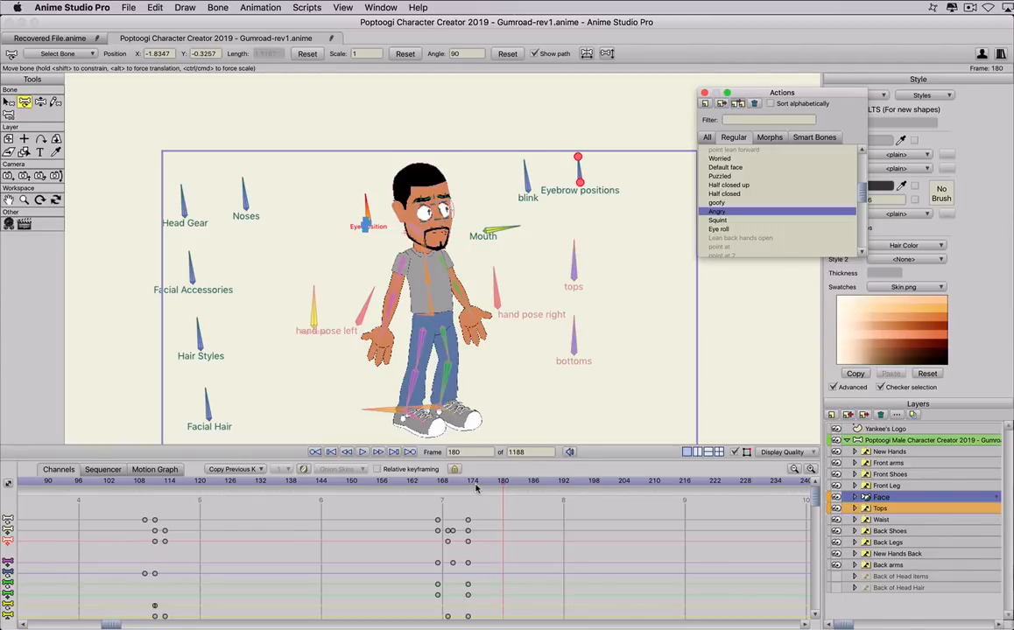
{"action": "left_click_drag", "start_coordinate": [481, 487], "coordinate": [513, 495]}
{"action": "scroll", "coordinate": [449, 331], "scroll_direction": "up", "scroll_amount": 3}
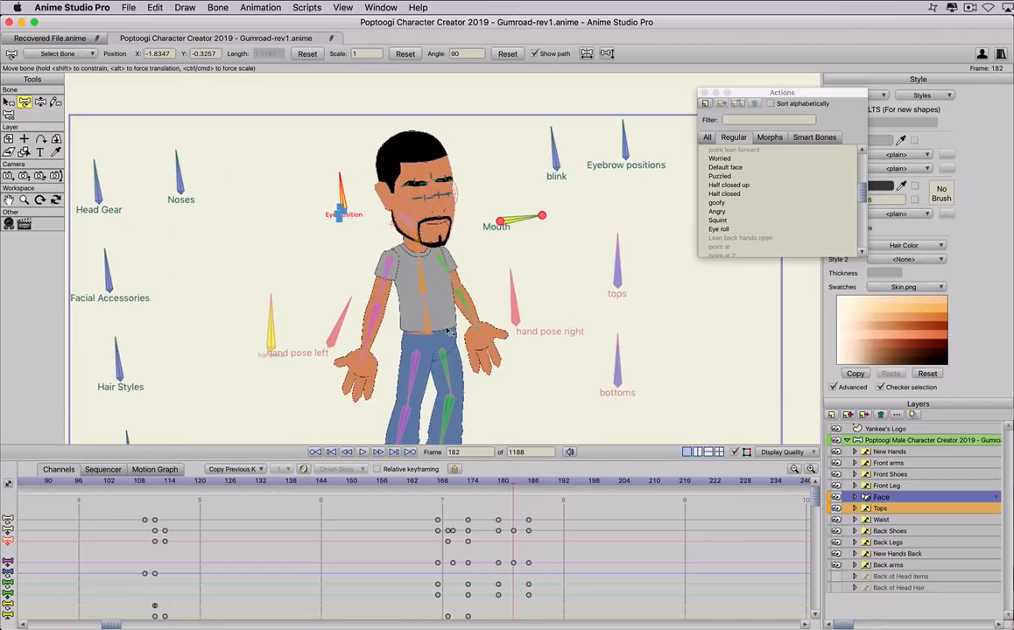
{"action": "scroll", "coordinate": [449, 331], "scroll_direction": "up", "scroll_amount": 2}
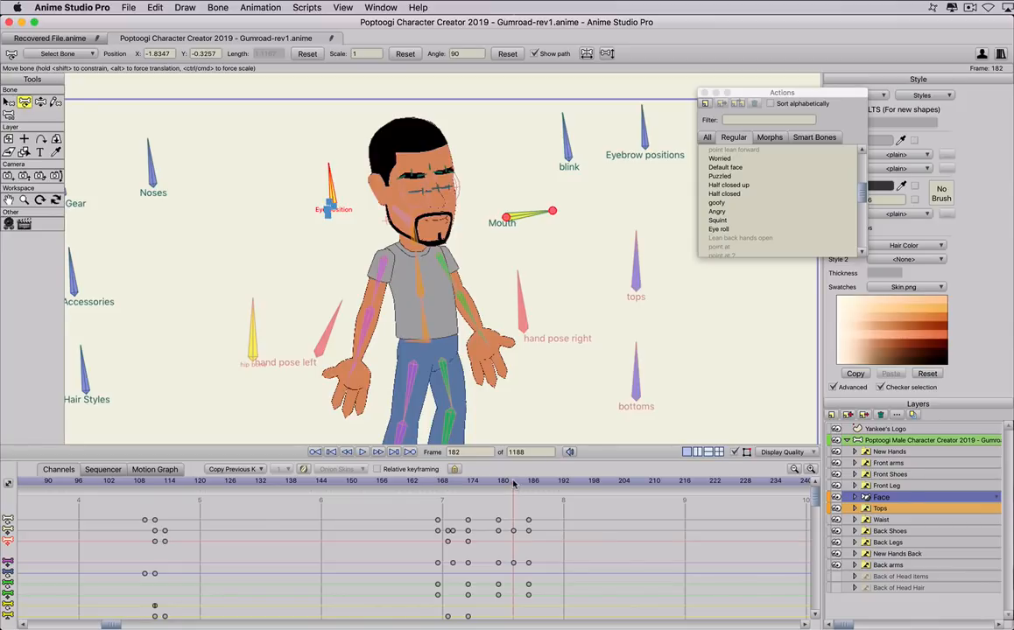
{"action": "mouse_move", "coordinate": [513, 484]}
{"action": "left_mouse_down"}
{"action": "mouse_move", "coordinate": [534, 484]}
{"action": "mouse_move", "coordinate": [513, 480]}
{"action": "left_mouse_up"}
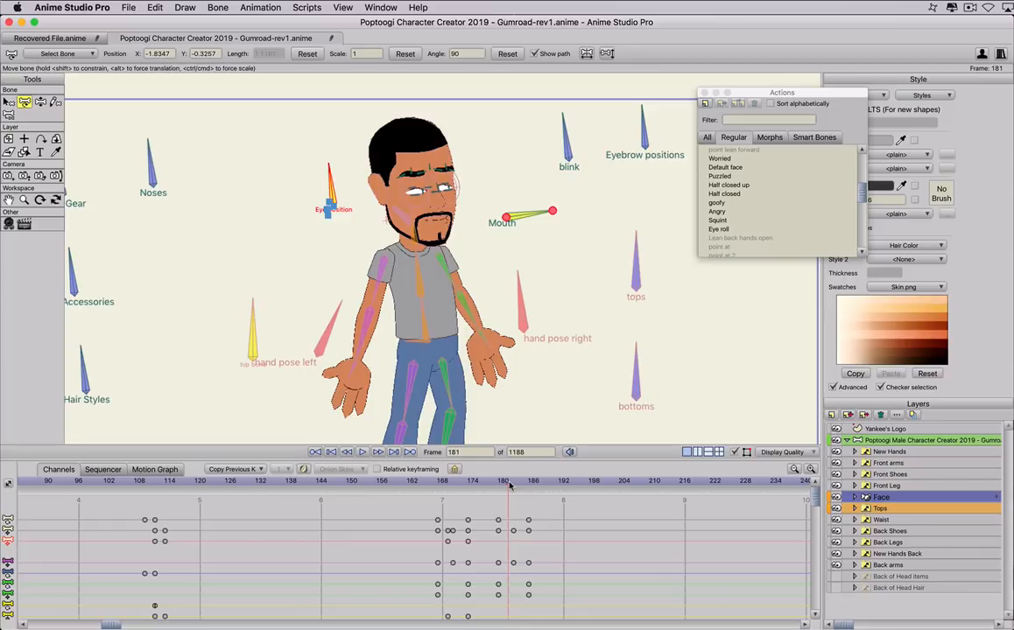
Key the Eye position bone at frame 182 and move it to about X -1.91, Y -0.40 at frame 185
{"action": "left_click", "coordinate": [513, 484]}
{"action": "left_click", "coordinate": [343, 228]}
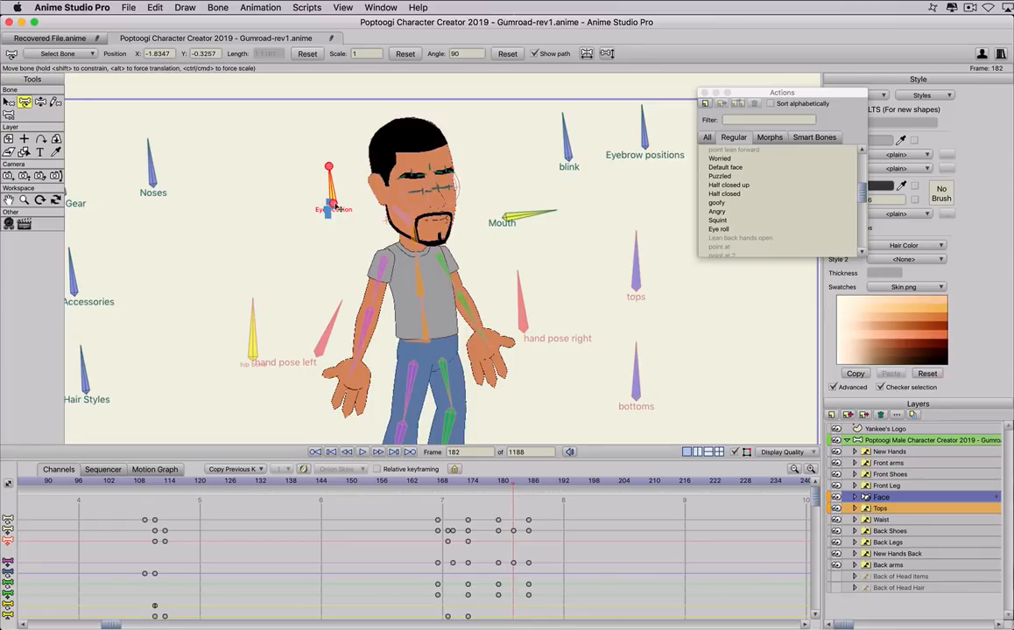
{"action": "left_click", "coordinate": [334, 206]}
{"action": "left_click", "coordinate": [530, 214]}
{"action": "left_click", "coordinate": [529, 482]}
{"action": "left_click", "coordinate": [318, 177]}
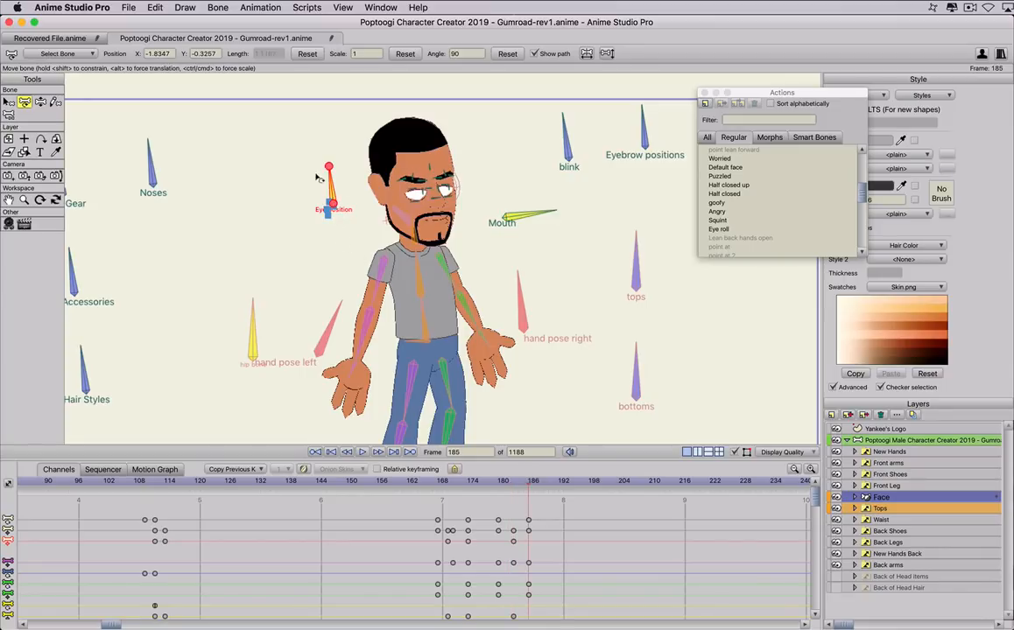
{"action": "mouse_move", "coordinate": [334, 206]}
{"action": "left_mouse_down"}
{"action": "mouse_move", "coordinate": [310, 205]}
{"action": "mouse_move", "coordinate": [329, 210]}
{"action": "left_mouse_up"}
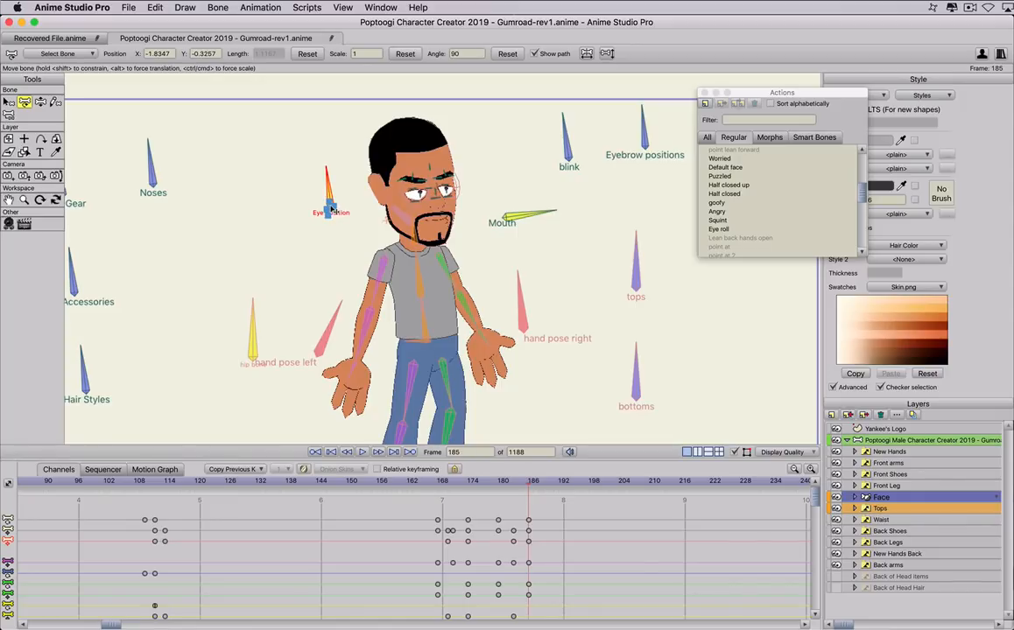
Play back the animation from just before the Worried expression through the Angry expression
{"action": "left_click", "coordinate": [415, 485]}
{"action": "key", "text": "space"}
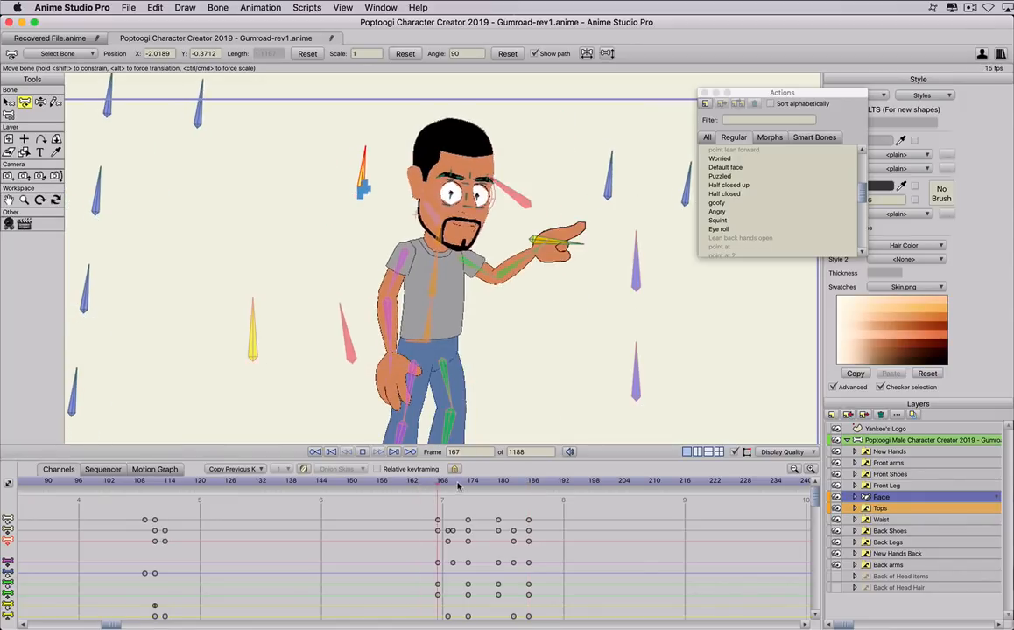
{"action": "key", "text": "space"}
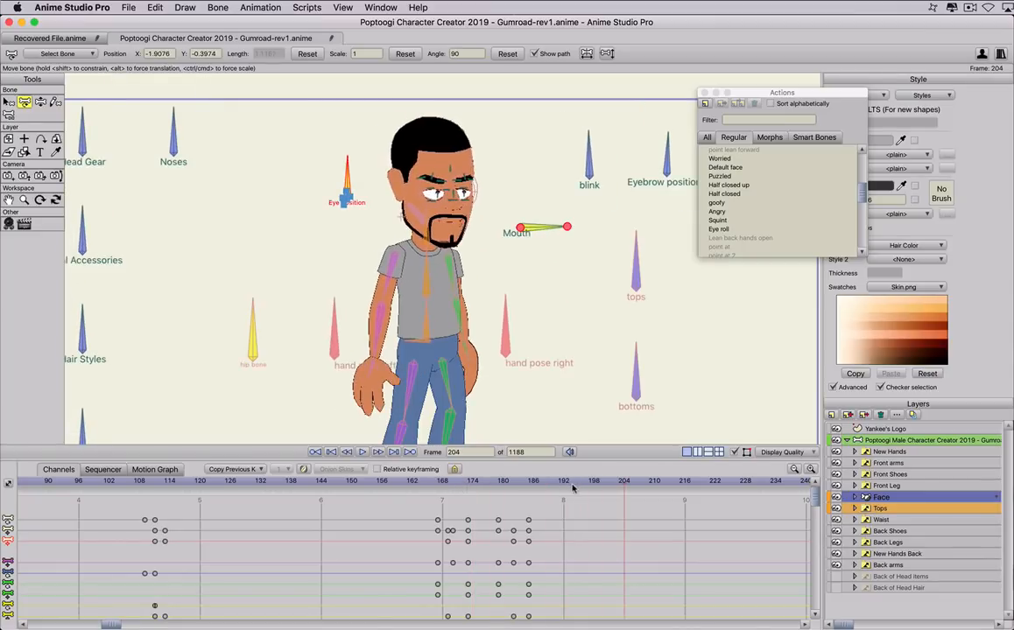
At frame 1, rotate the Hair Styles bone to about -128.8 degrees to give the character spiky black hair
{"action": "scroll", "coordinate": [372, 355], "scroll_direction": "down", "scroll_amount": 3}
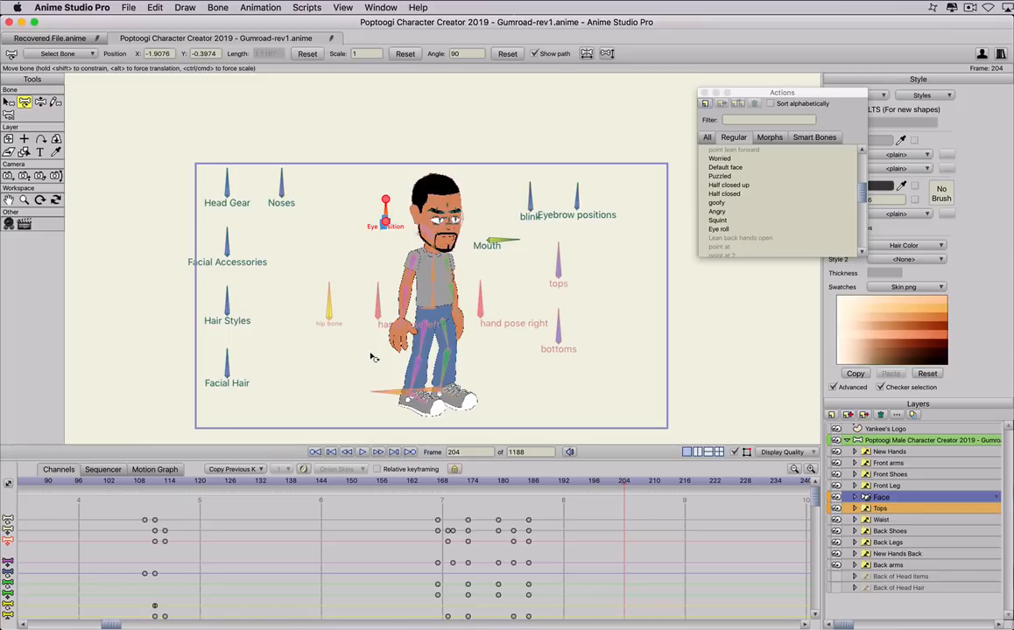
{"action": "left_click", "coordinate": [577, 196]}
{"action": "left_click", "coordinate": [227, 366]}
{"action": "left_click_drag", "start_coordinate": [108, 625], "coordinate": [31, 625]}
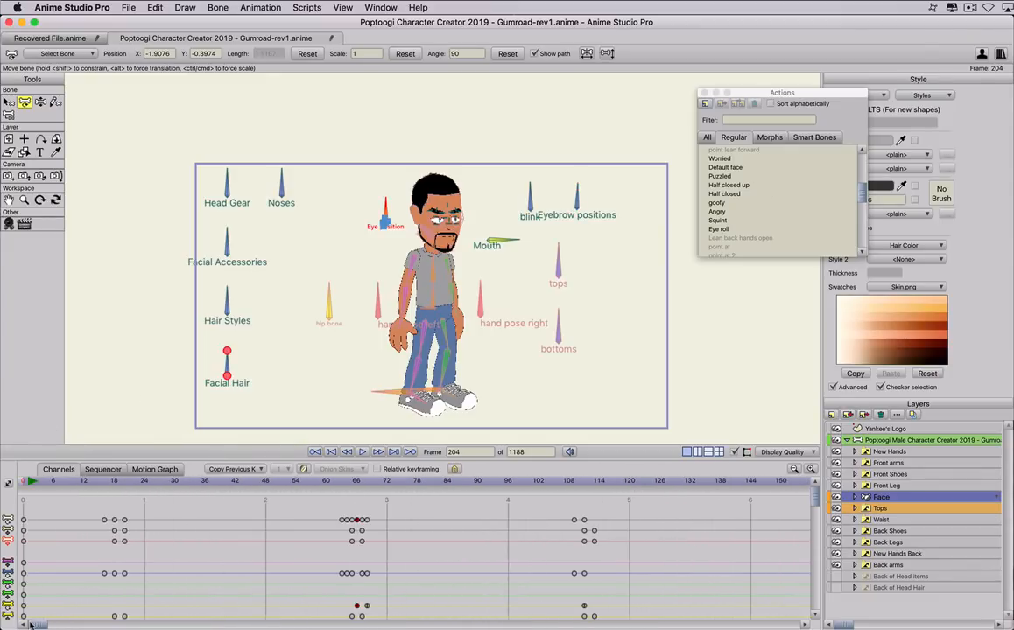
{"action": "left_click", "coordinate": [24, 482]}
{"action": "left_click", "coordinate": [29, 481]}
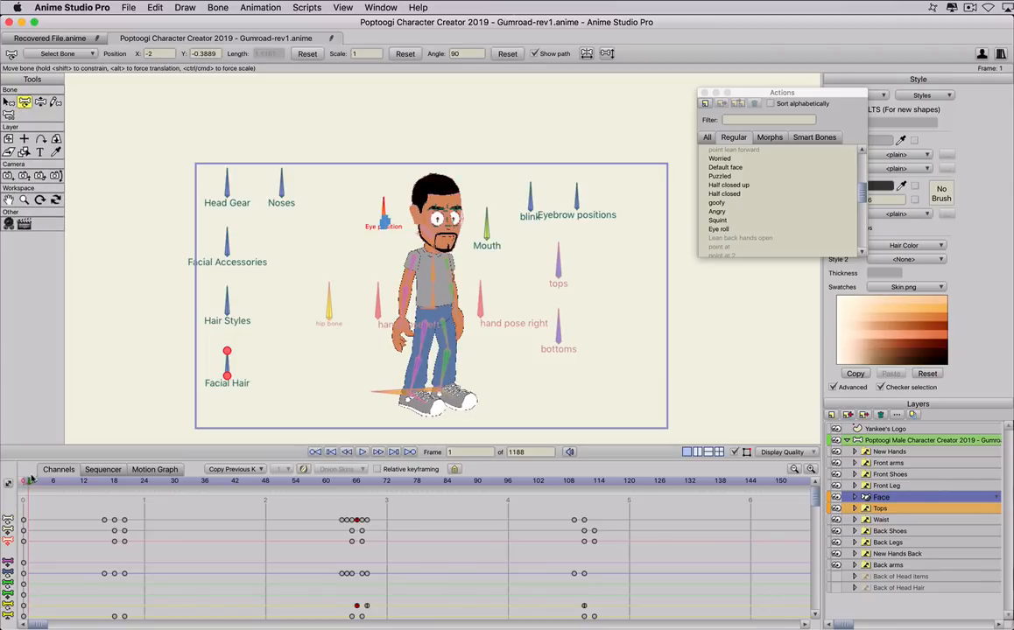
{"action": "scroll", "coordinate": [329, 399], "scroll_direction": "up", "scroll_amount": 2}
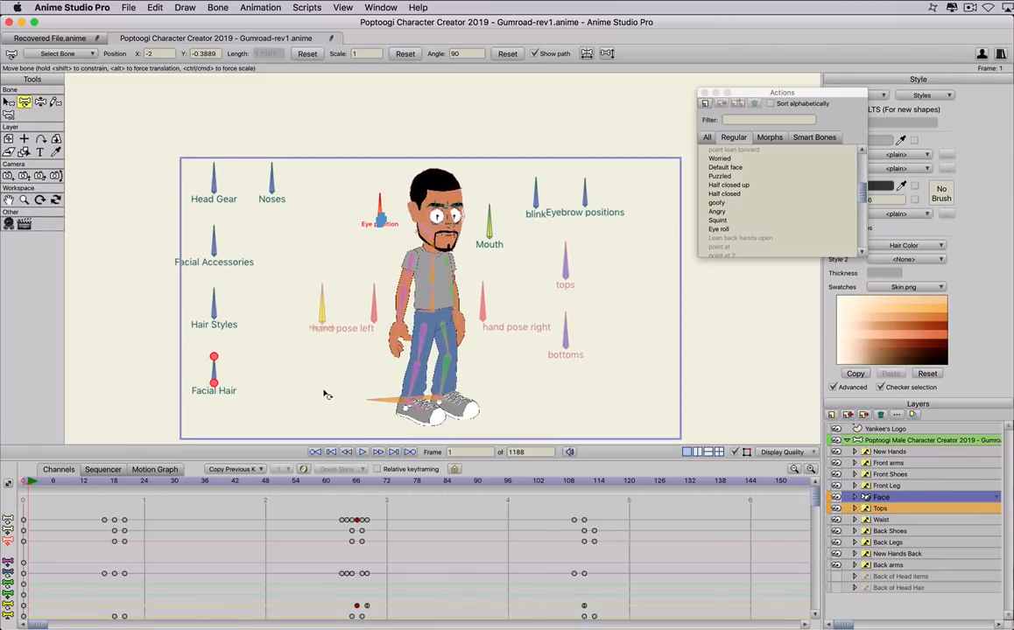
{"action": "left_click", "coordinate": [225, 320]}
{"action": "left_click_drag", "start_coordinate": [216, 309], "coordinate": [194, 349]}
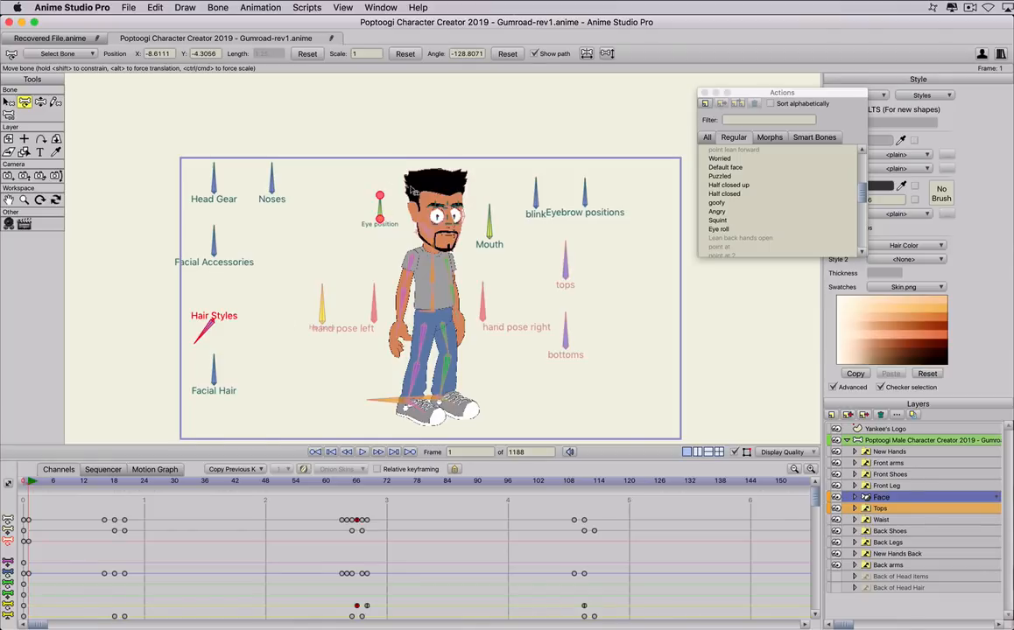
Rotate the Facial Hair bone to about -112.4 degrees to switch the goatee to long sideburns
{"action": "left_click", "coordinate": [215, 372]}
{"action": "left_click_drag", "start_coordinate": [217, 372], "coordinate": [207, 414]}
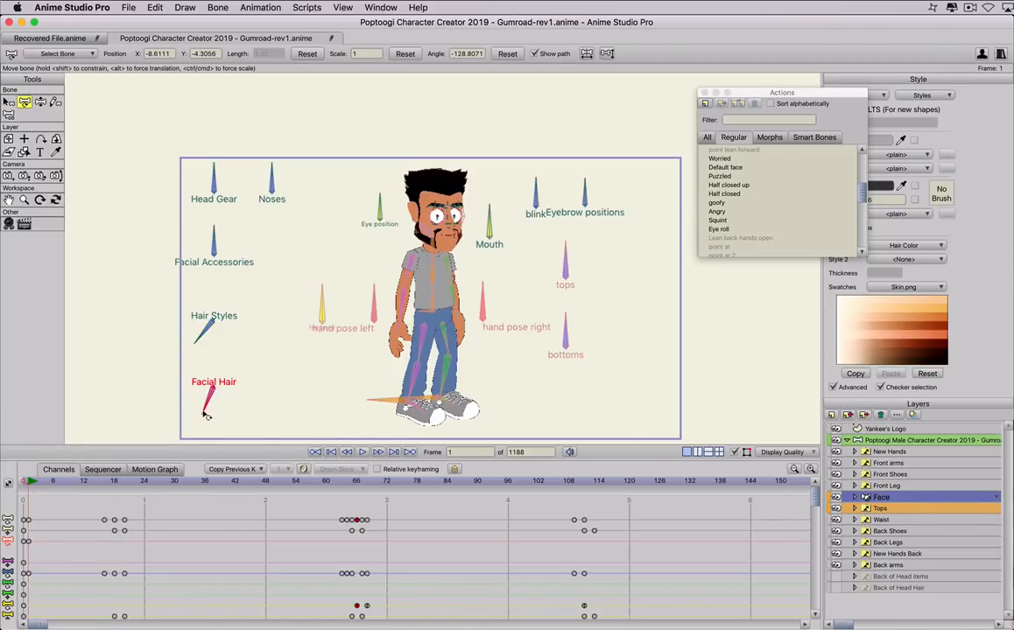
{"action": "scroll", "coordinate": [426, 238], "scroll_direction": "up", "scroll_amount": 1}
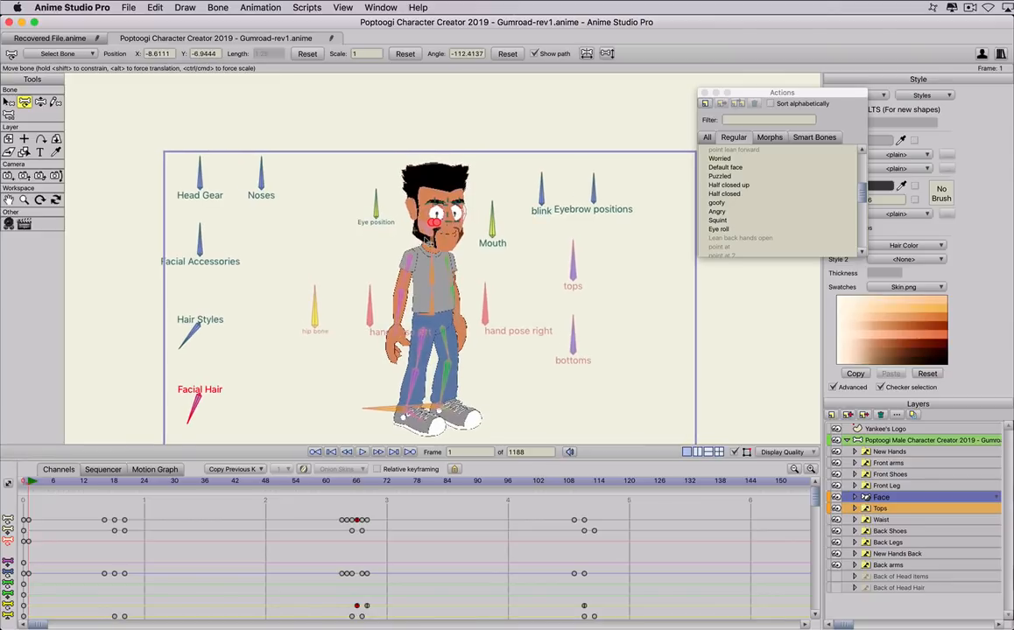
{"action": "scroll", "coordinate": [428, 241], "scroll_direction": "up", "scroll_amount": 1}
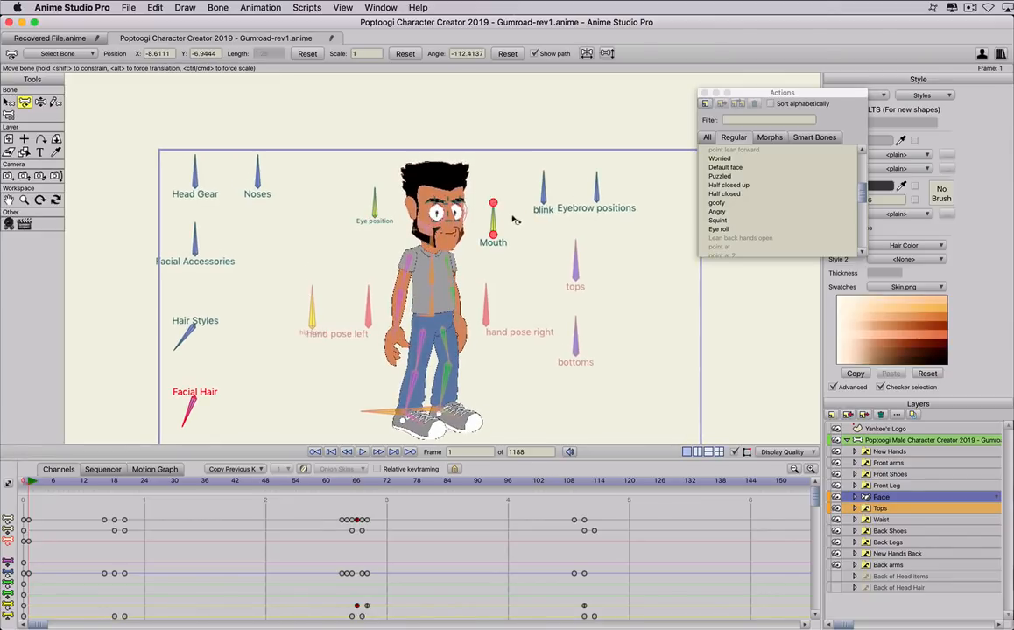
On the main character rig layer, rotate the tops bone for a bare chest and the bottoms bone to about 46.8 degrees for bare feet
{"action": "left_click", "coordinate": [878, 441]}
{"action": "left_click_drag", "start_coordinate": [585, 265], "coordinate": [586, 347]}
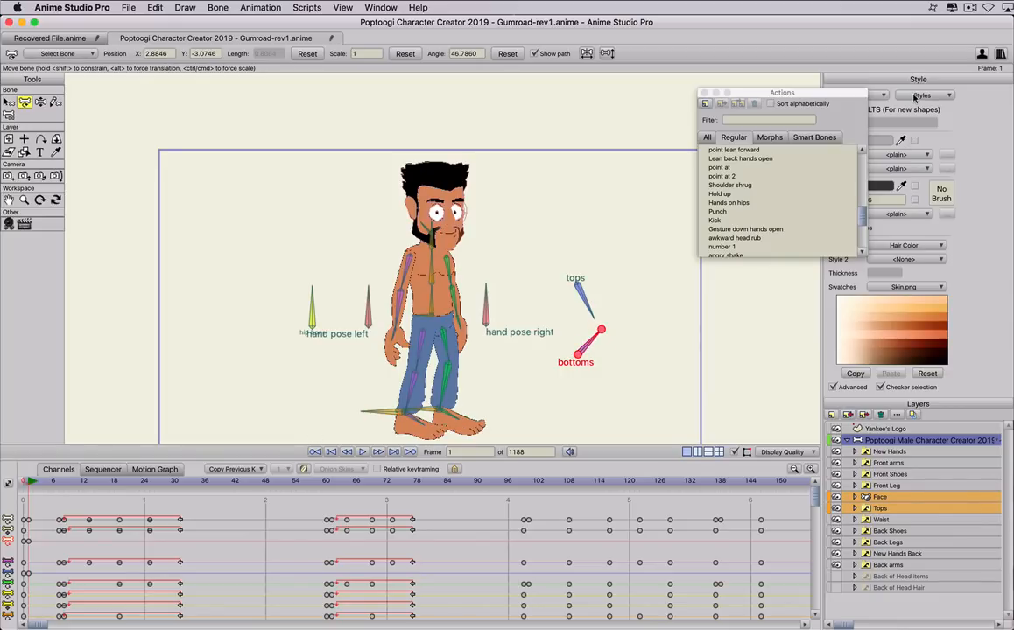
Set the fill of the Skin color style to a light peach from the Skin.png swatch
{"action": "left_click", "coordinate": [926, 94]}
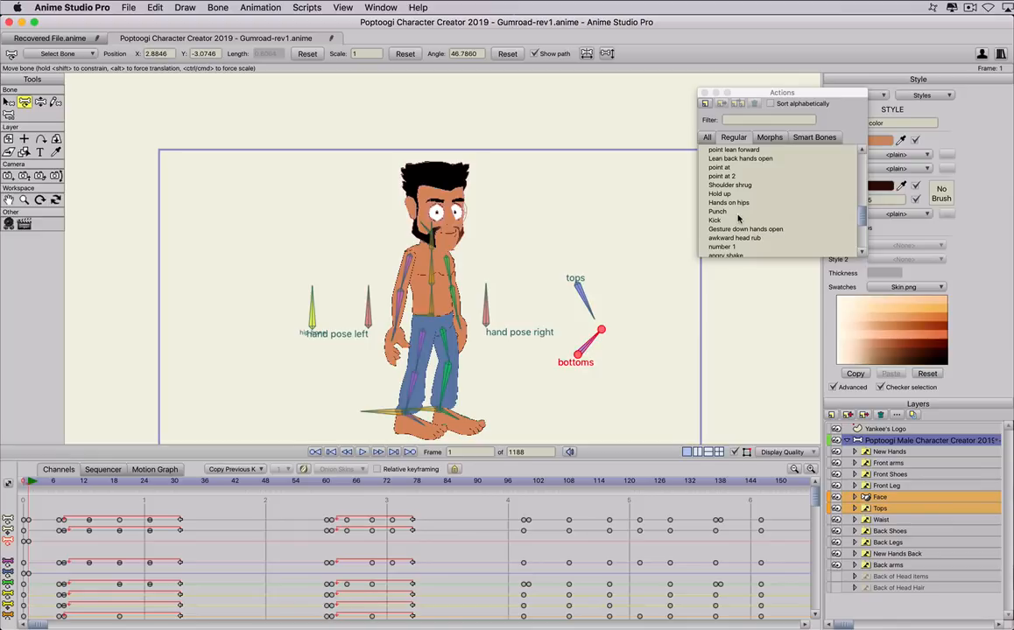
{"action": "left_click", "coordinate": [870, 301]}
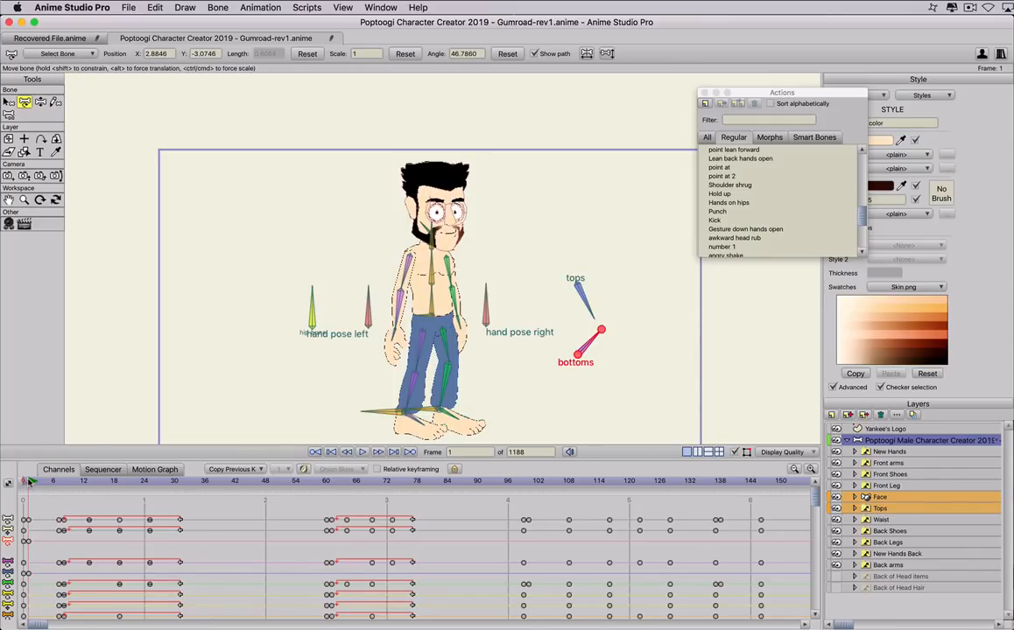
Scrub the timeline and play back the animation from frame 1 to review the redesigned character in motion
{"action": "left_click_drag", "start_coordinate": [39, 483], "coordinate": [766, 524]}
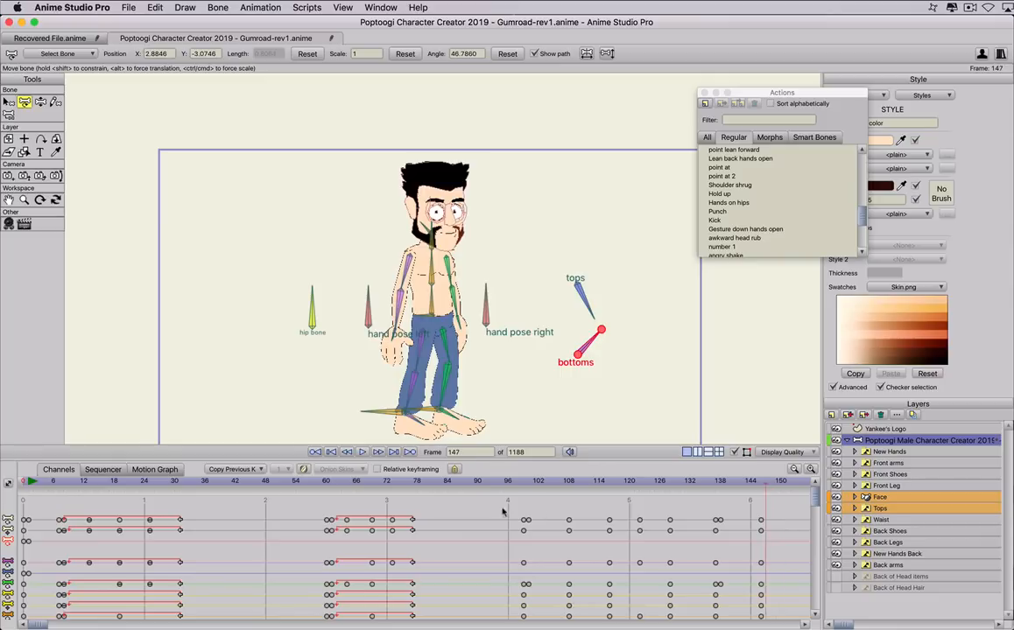
{"action": "left_click_drag", "start_coordinate": [504, 512], "coordinate": [38, 498]}
{"action": "key", "text": "space"}
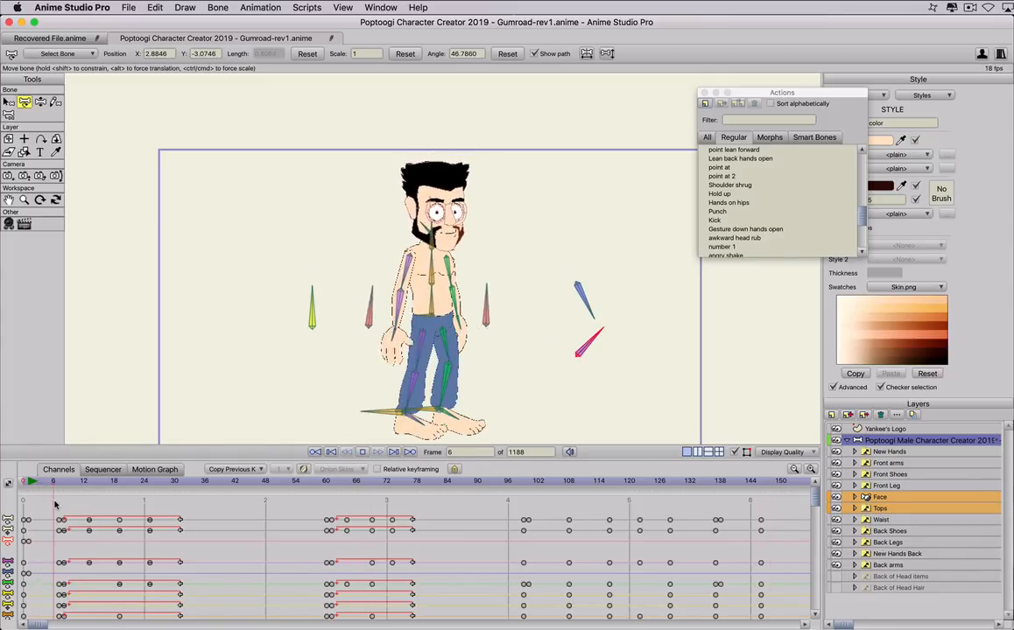
{"action": "key", "text": "space"}
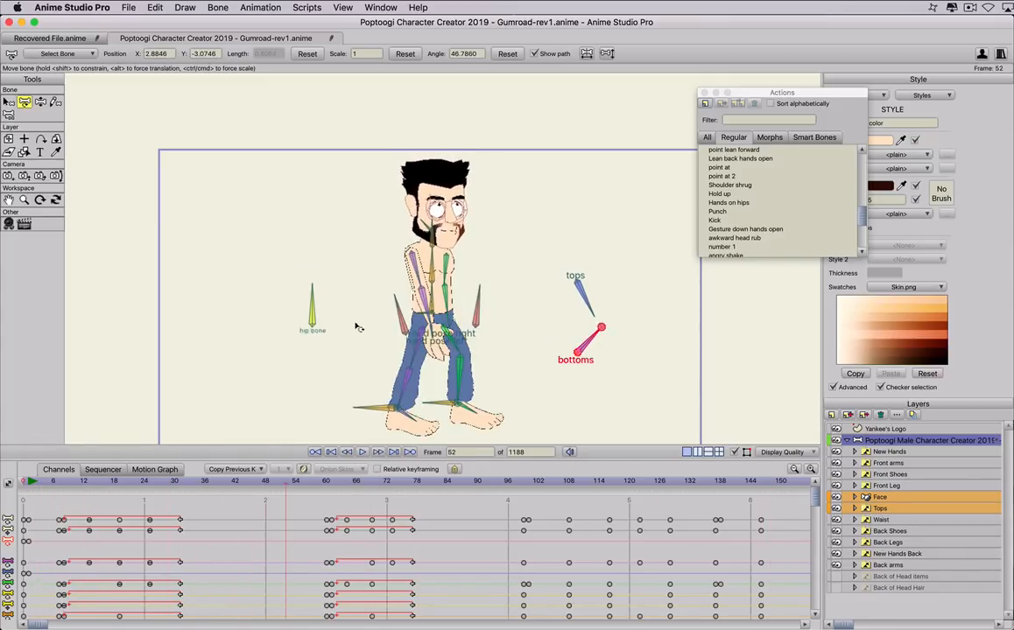
{"action": "scroll", "coordinate": [357, 327], "scroll_direction": "down", "scroll_amount": 3}
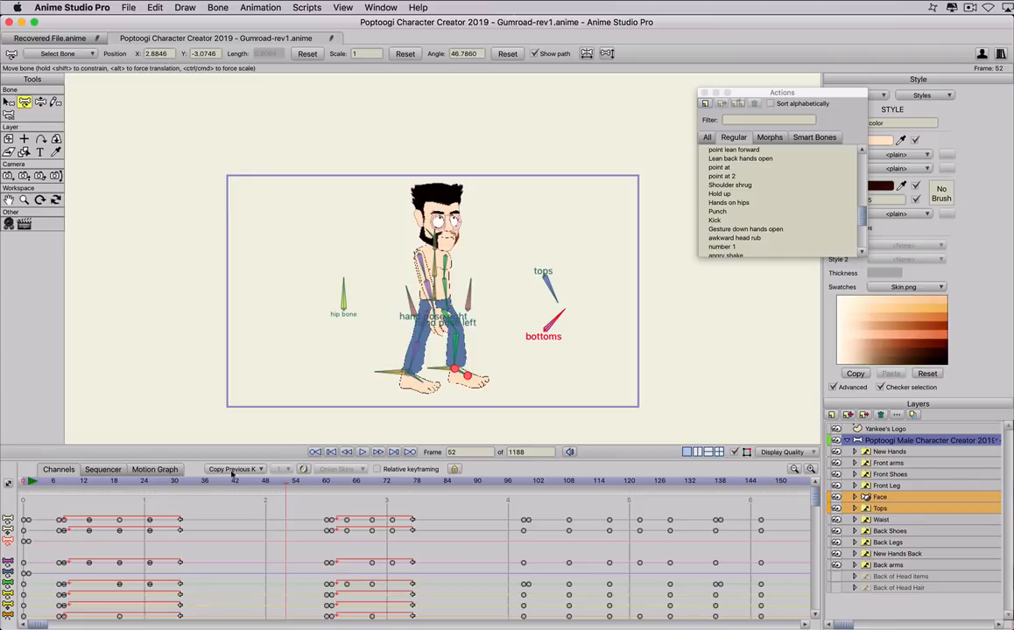
{"action": "left_click", "coordinate": [30, 481]}
{"action": "key", "text": "space"}
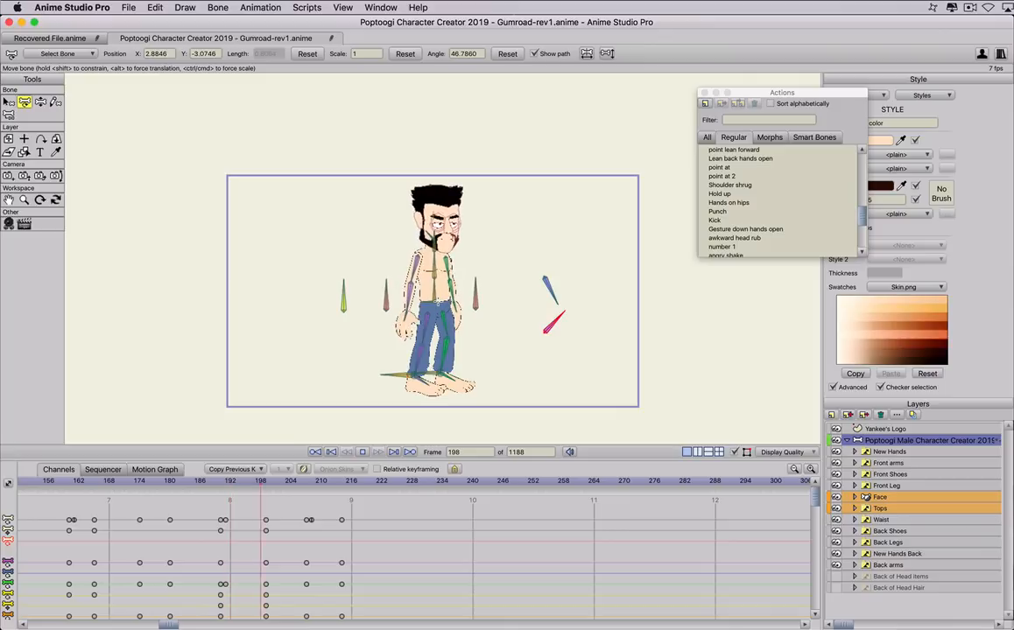
{"action": "left_click", "coordinate": [428, 320]}
{"action": "left_click", "coordinate": [393, 374]}
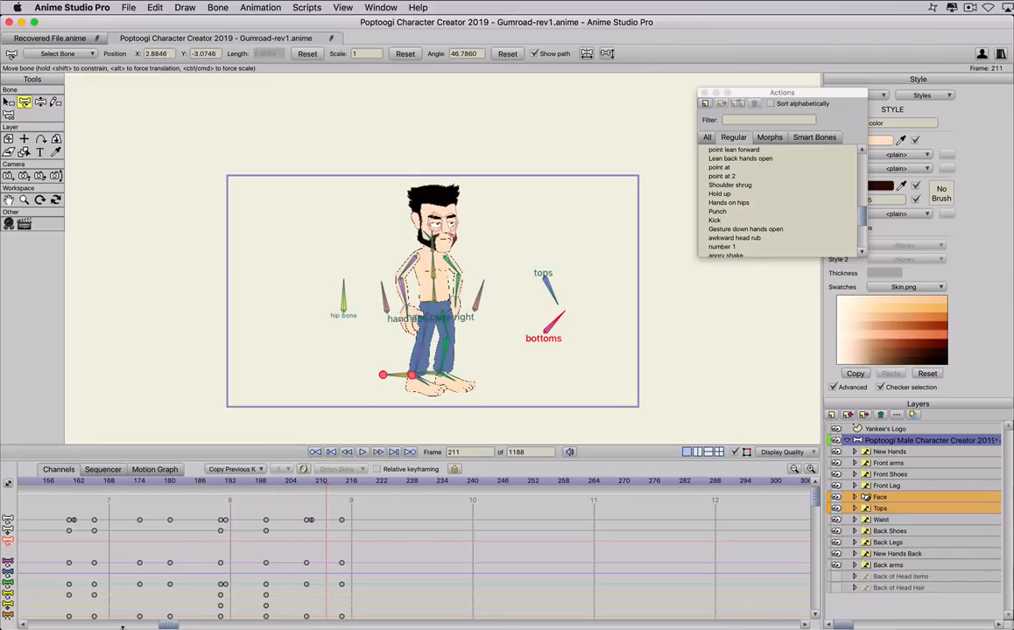
At frame 1, rotate the tops bone to about 56 degrees to dress the character in the grey suit with red tie
{"action": "mouse_move", "coordinate": [29, 484]}
{"action": "left_mouse_down"}
{"action": "mouse_move", "coordinate": [285, 482]}
{"action": "mouse_move", "coordinate": [20, 485]}
{"action": "left_mouse_up"}
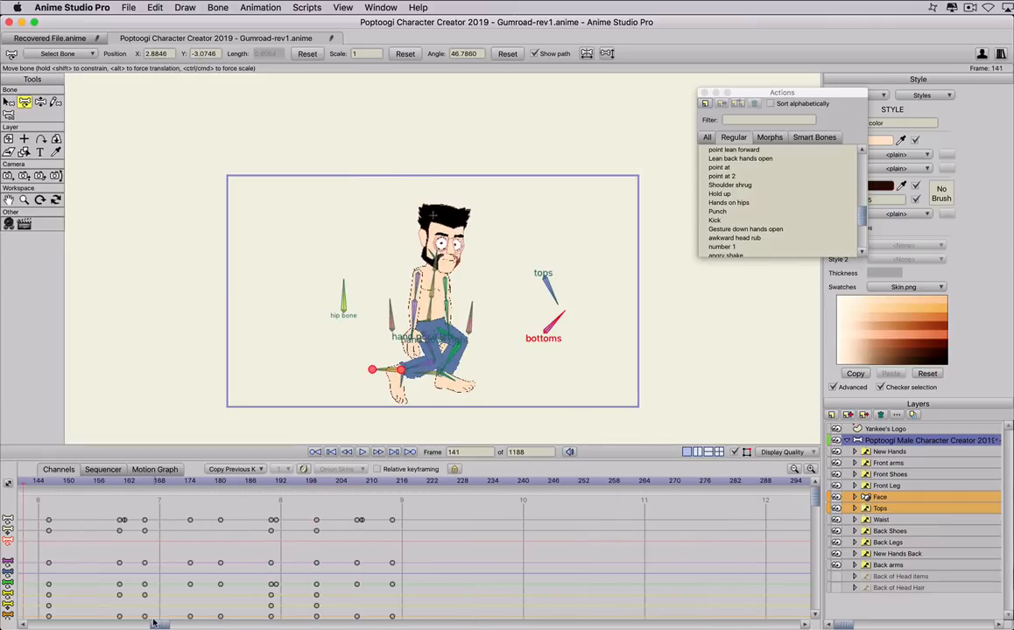
{"action": "left_click_drag", "start_coordinate": [156, 625], "coordinate": [2, 628]}
{"action": "left_click", "coordinate": [28, 483]}
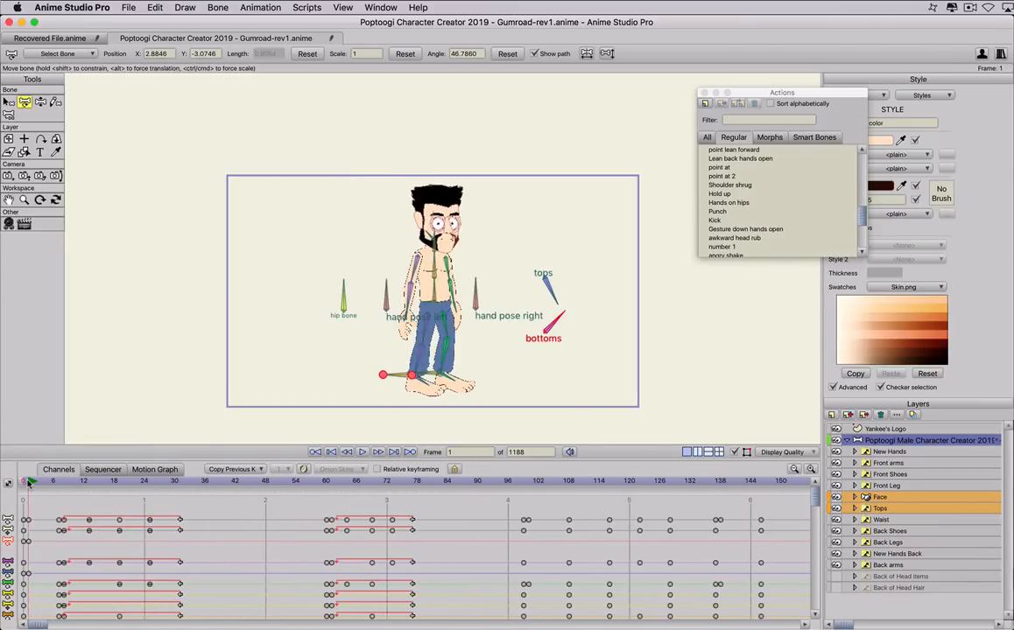
{"action": "left_click", "coordinate": [475, 278]}
{"action": "scroll", "coordinate": [475, 276], "scroll_direction": "up", "scroll_amount": 3}
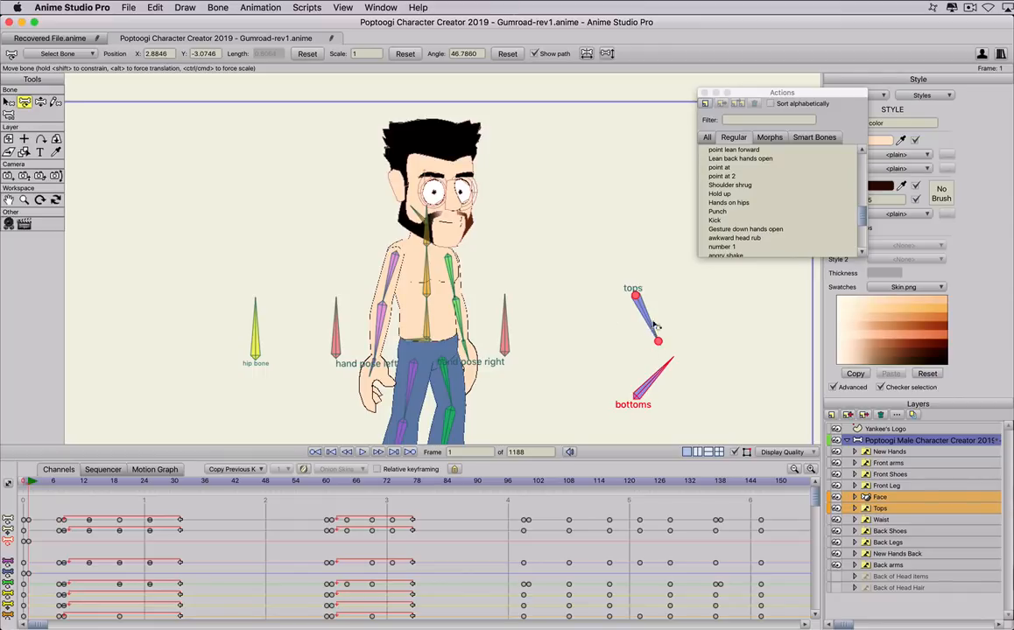
{"action": "left_click_drag", "start_coordinate": [655, 326], "coordinate": [656, 264]}
{"action": "scroll", "coordinate": [641, 372], "scroll_direction": "down", "scroll_amount": 2}
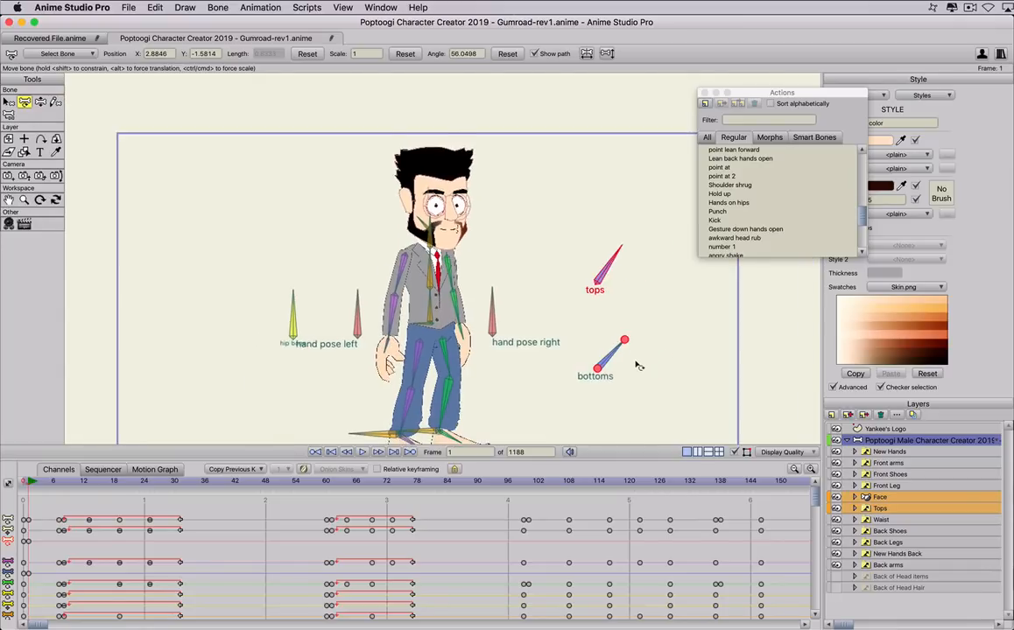
Rotate the bottoms bone to about 32.7 degrees to put brown dress shoes on the character
{"action": "mouse_move", "coordinate": [617, 349]}
{"action": "left_mouse_down"}
{"action": "mouse_move", "coordinate": [618, 360]}
{"action": "mouse_move", "coordinate": [598, 331]}
{"action": "mouse_move", "coordinate": [616, 355]}
{"action": "left_mouse_up"}
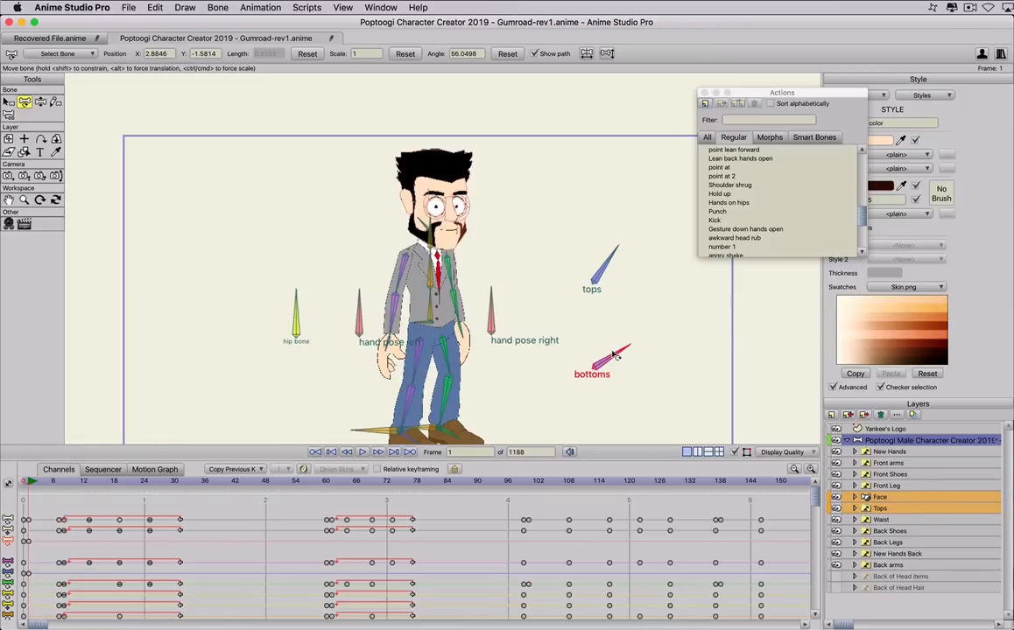
{"action": "scroll", "coordinate": [400, 297], "scroll_direction": "down", "scroll_amount": 5}
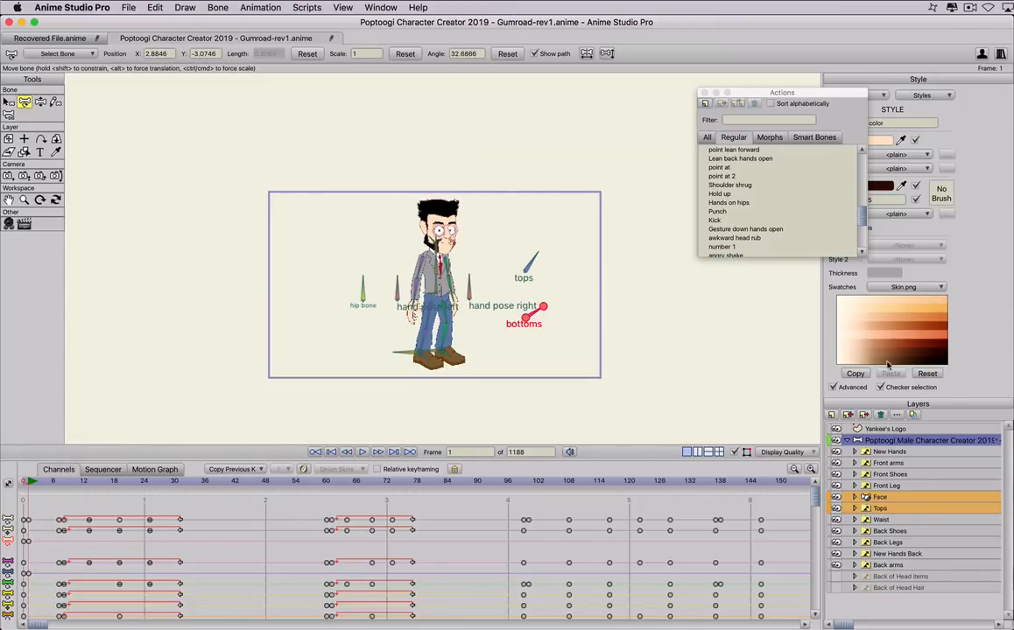
{"action": "scroll", "coordinate": [878, 464], "scroll_direction": "down", "scroll_amount": 1}
On the Face layer, rotate the Head Gear bone to about 70.1 degrees to add the red beret
{"action": "left_click", "coordinate": [879, 473]}
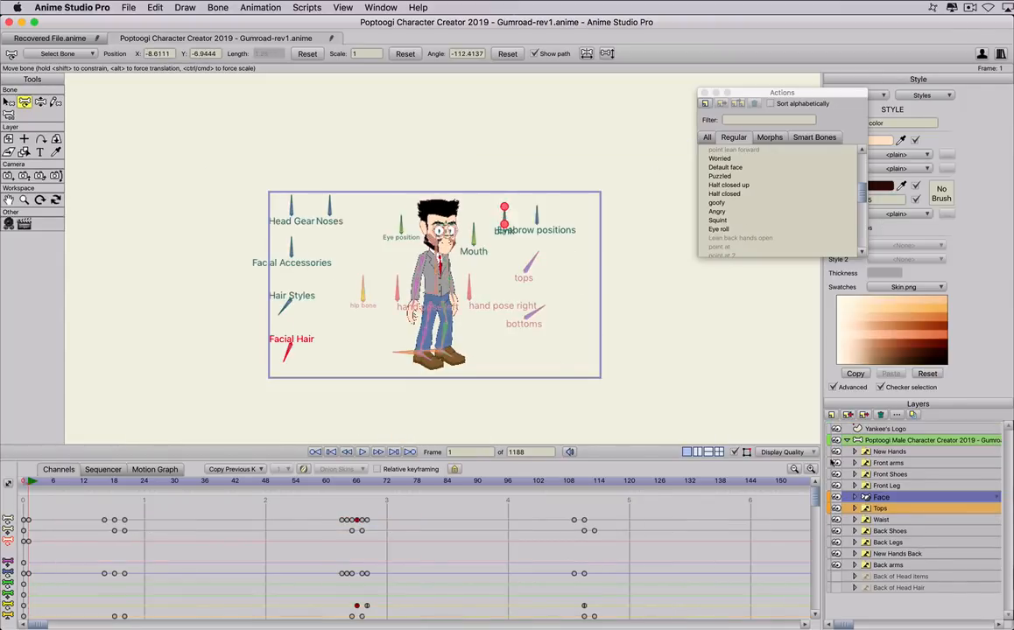
{"action": "scroll", "coordinate": [306, 304], "scroll_direction": "up", "scroll_amount": 2}
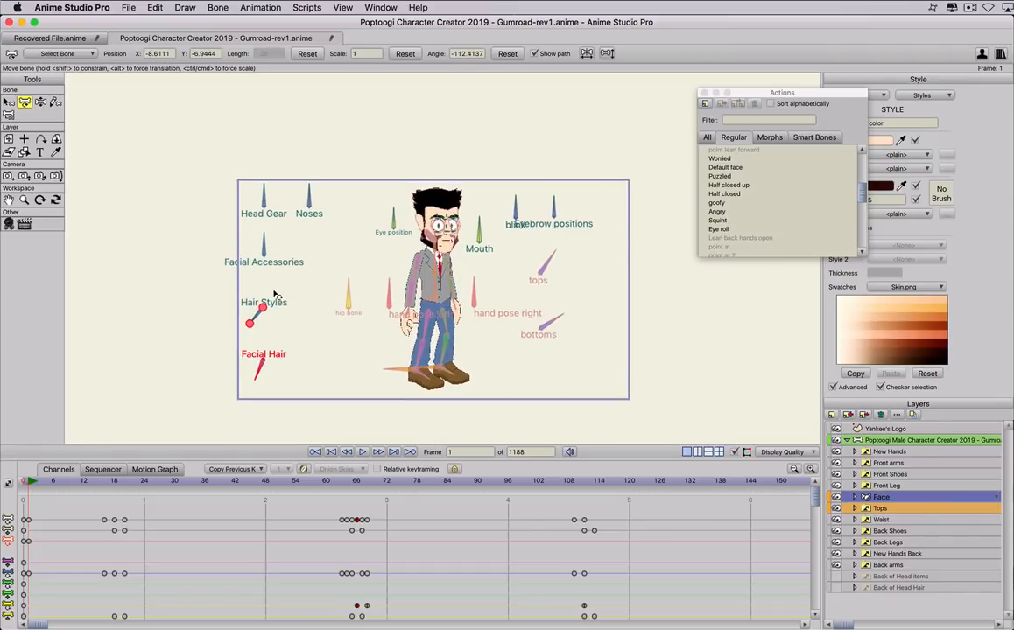
{"action": "scroll", "coordinate": [250, 267], "scroll_direction": "down", "scroll_amount": 2}
{"action": "left_click", "coordinate": [256, 200]}
{"action": "left_click_drag", "start_coordinate": [257, 194], "coordinate": [262, 192]}
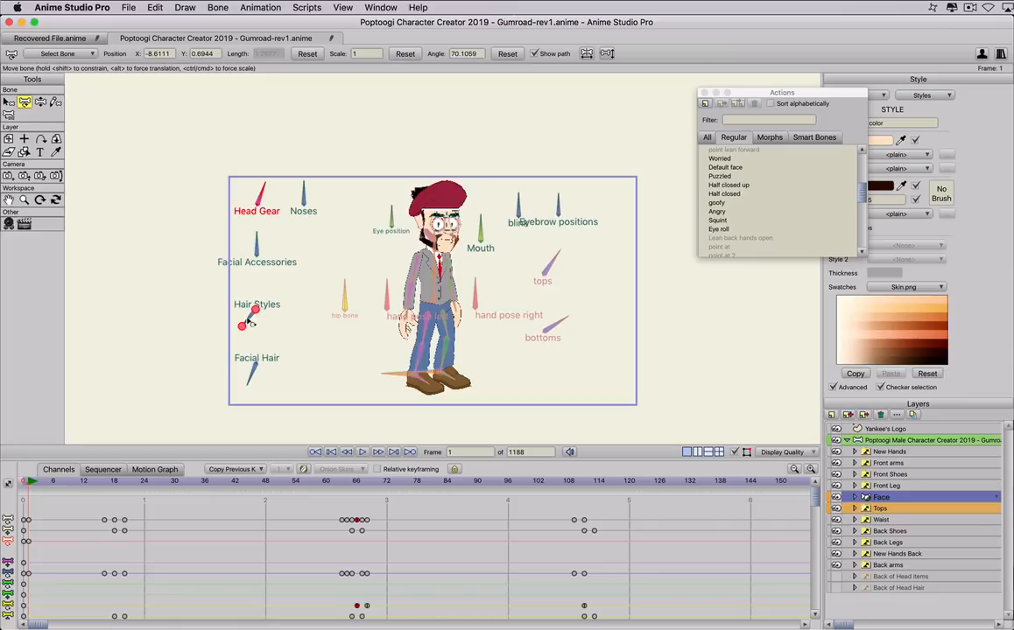
Rotate the Hair Styles bone to about 98.2 degrees and the Facial Hair bone to about -83.5 degrees for short hair and a thin moustache
{"action": "left_click_drag", "start_coordinate": [240, 294], "coordinate": [252, 258]}
{"action": "scroll", "coordinate": [255, 254], "scroll_direction": "up", "scroll_amount": 5}
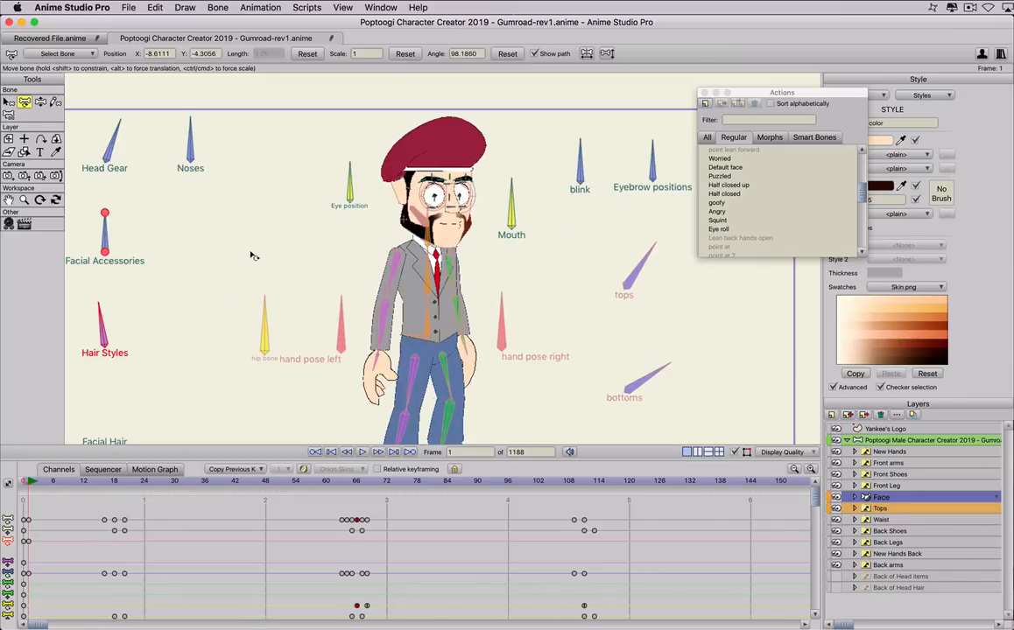
{"action": "scroll", "coordinate": [253, 256], "scroll_direction": "down", "scroll_amount": 1}
{"action": "scroll", "coordinate": [192, 317], "scroll_direction": "down", "scroll_amount": 1}
{"action": "left_click_drag", "start_coordinate": [172, 385], "coordinate": [172, 439]}
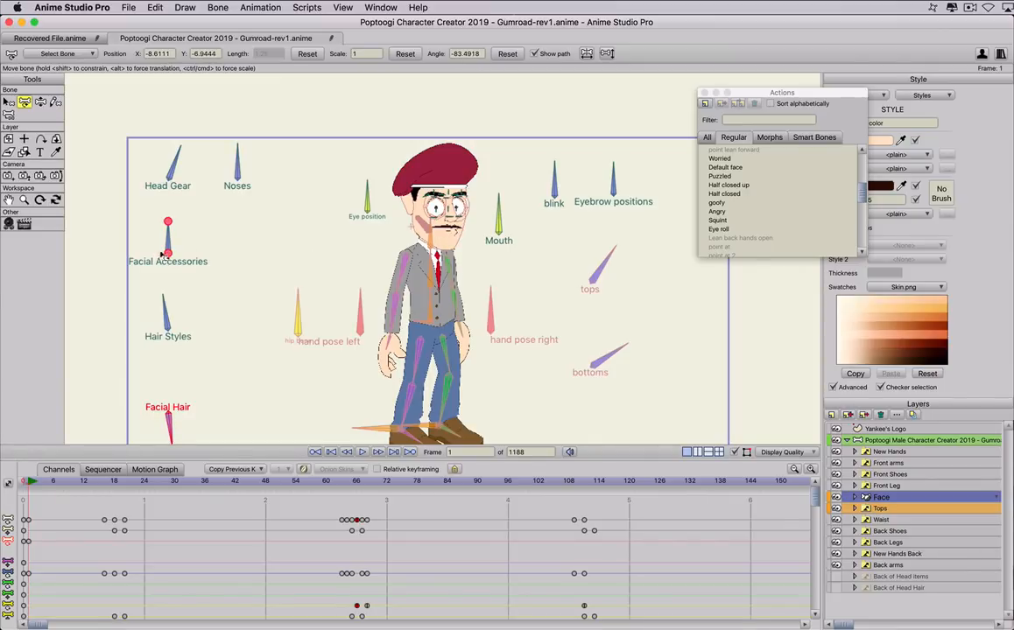
Rotate the Head Gear bone to about -81.5 degrees to replace the beret with the brown bowler hat
{"action": "left_click", "coordinate": [165, 313]}
{"action": "left_click", "coordinate": [166, 226]}
{"action": "left_click_drag", "start_coordinate": [165, 159], "coordinate": [174, 214]}
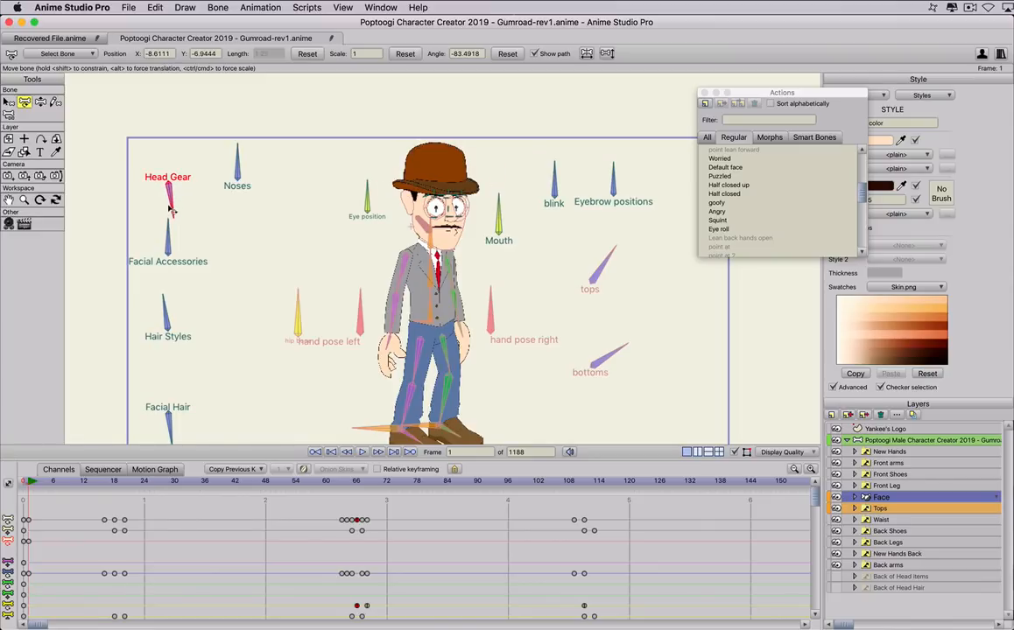
Set the fill of the Shirt Color style to the brown sampled from the bowler hat
{"action": "left_click_drag", "start_coordinate": [744, 93], "coordinate": [699, 88]}
{"action": "left_click", "coordinate": [924, 96]}
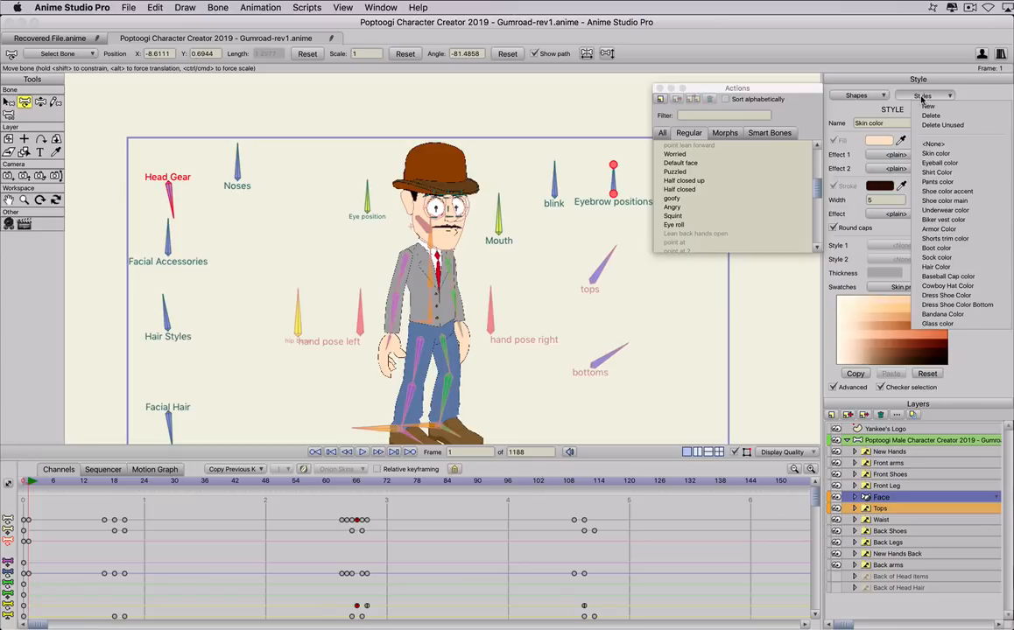
{"action": "left_click", "coordinate": [937, 173]}
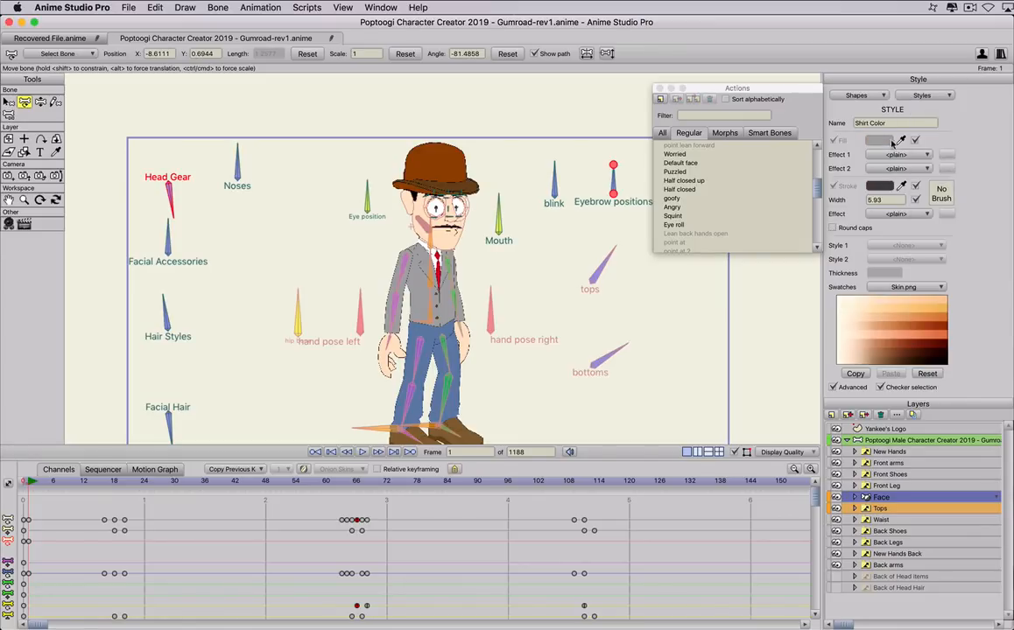
{"action": "left_click_drag", "start_coordinate": [900, 141], "coordinate": [455, 161]}
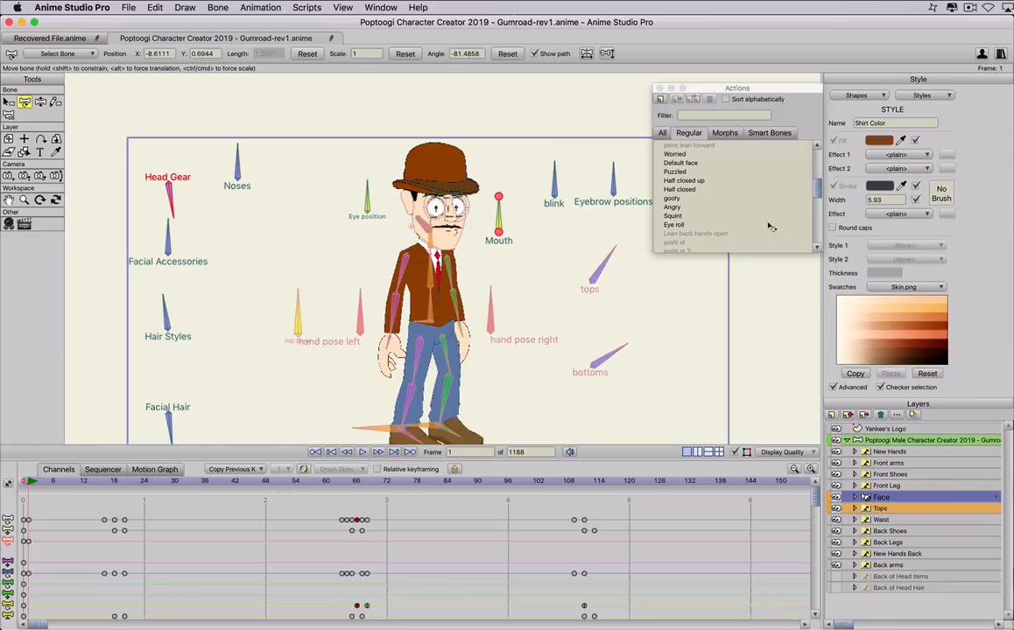
Set the fill of the Pants color style to a lighter brown that goes with the suit
{"action": "left_click", "coordinate": [923, 94]}
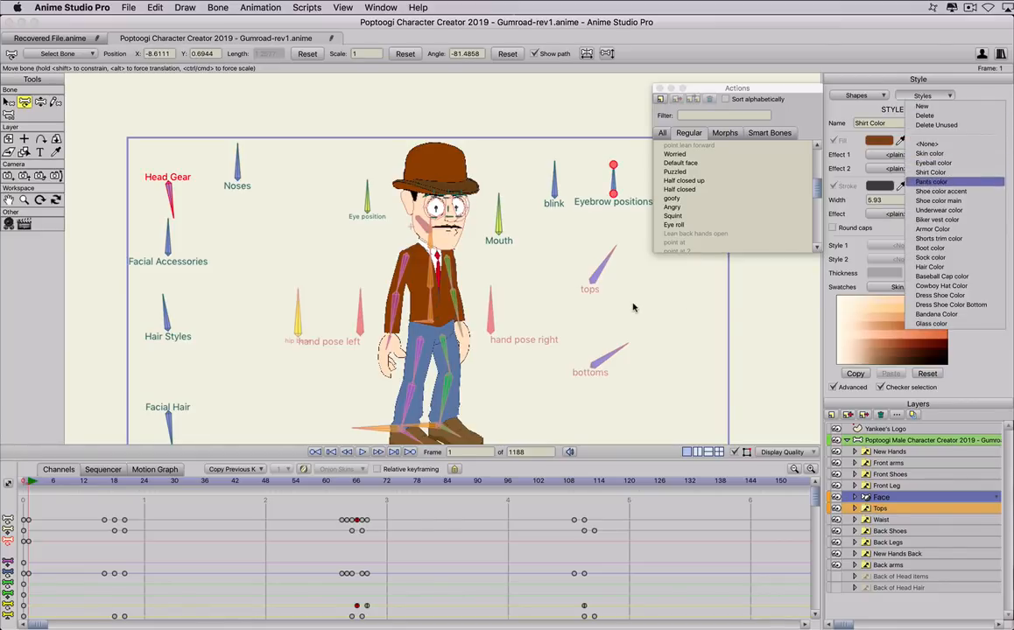
{"action": "key", "text": "Return"}
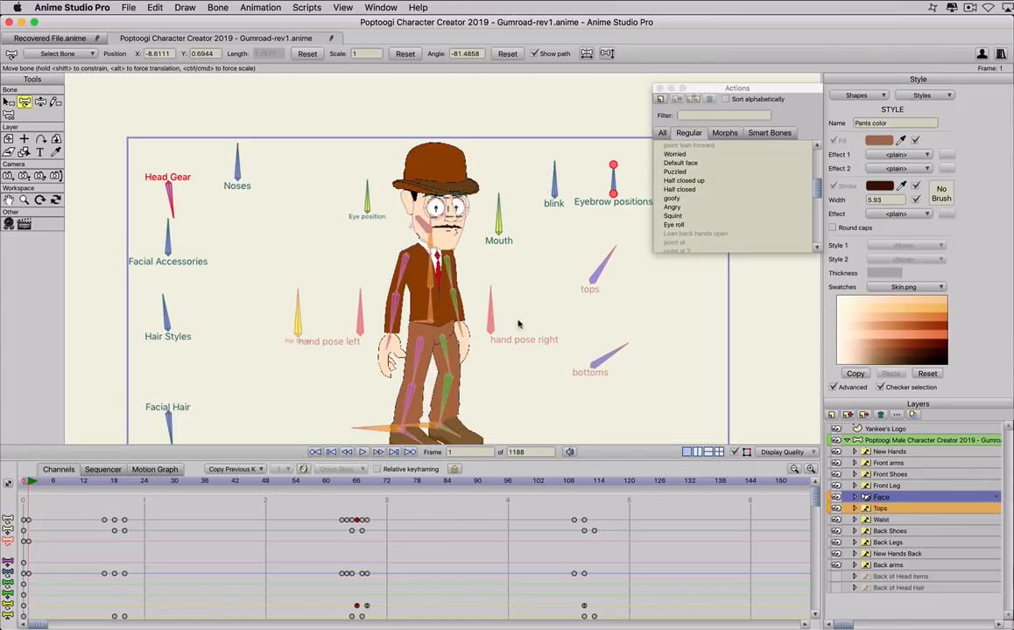
{"action": "left_click", "coordinate": [511, 249]}
Set the stroke of the Shirt Color style to the dark brown used on the Pants color outline
{"action": "left_click", "coordinate": [917, 96]}
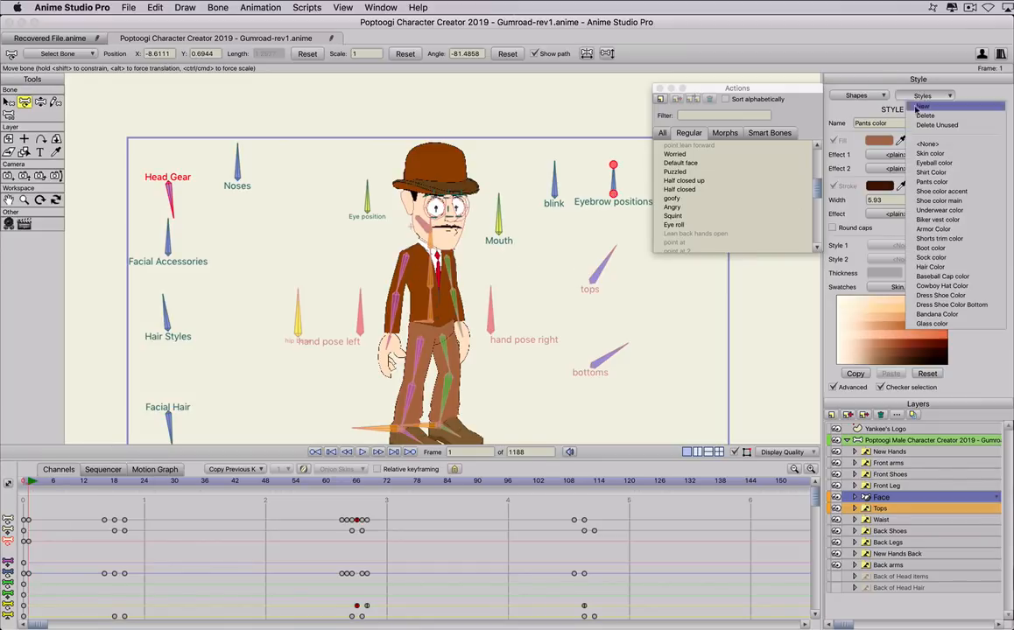
{"action": "left_click", "coordinate": [893, 156]}
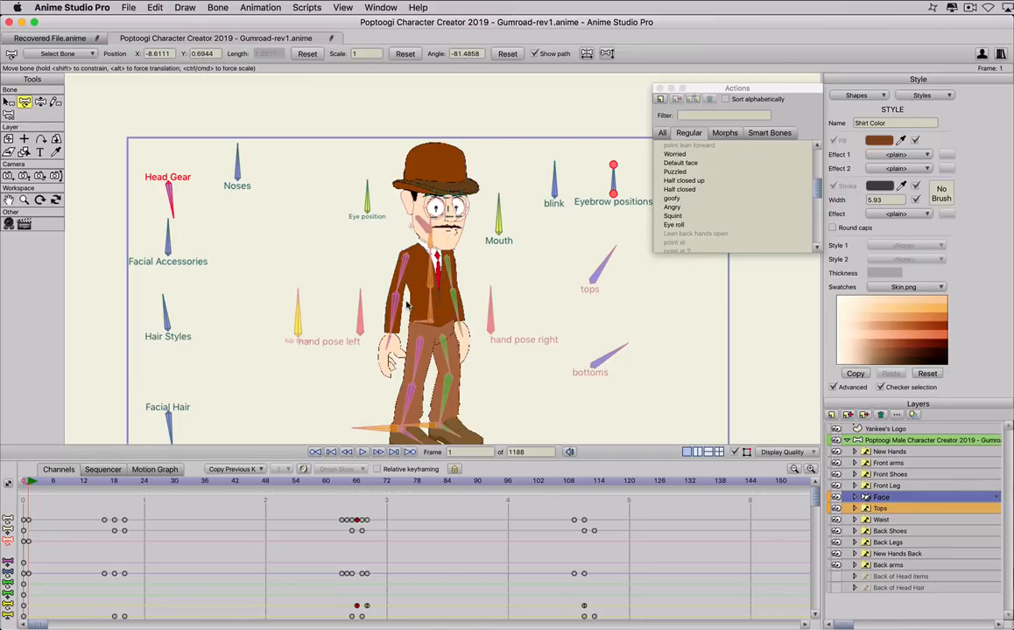
{"action": "scroll", "coordinate": [415, 301], "scroll_direction": "up", "scroll_amount": 5}
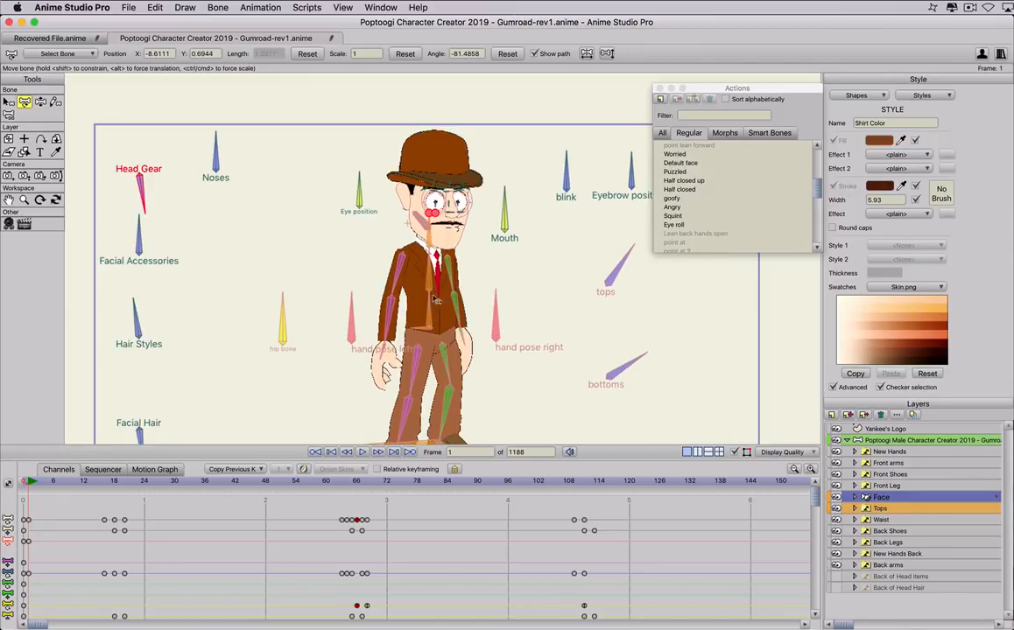
{"action": "scroll", "coordinate": [421, 305], "scroll_direction": "down", "scroll_amount": 2}
{"action": "scroll", "coordinate": [426, 305], "scroll_direction": "down", "scroll_amount": 3}
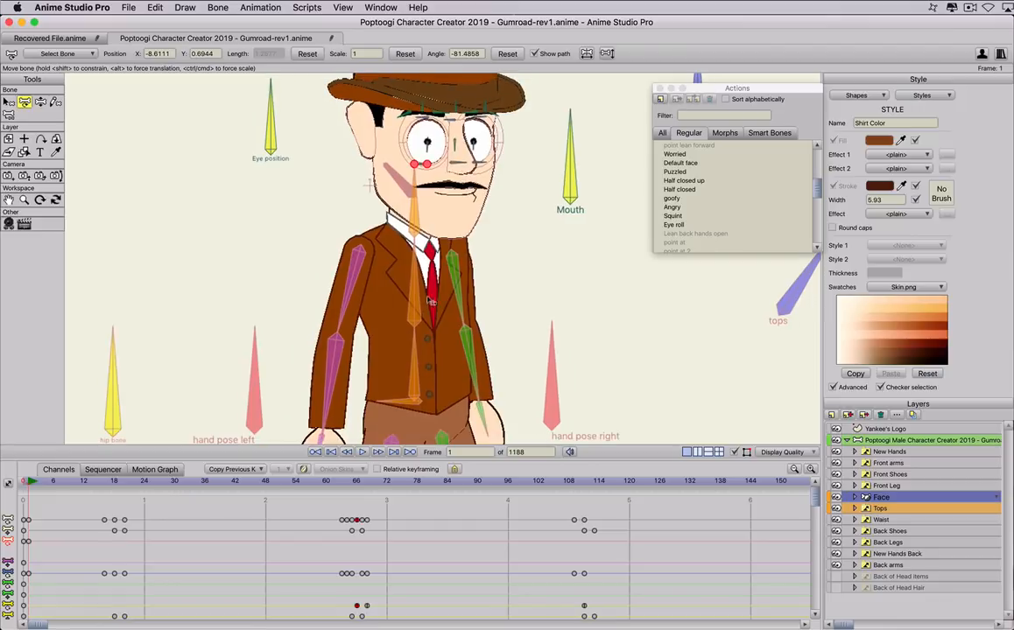
Set the fill of the Hair Color style to a light orange-blond from the skin swatches
{"action": "left_click", "coordinate": [929, 98]}
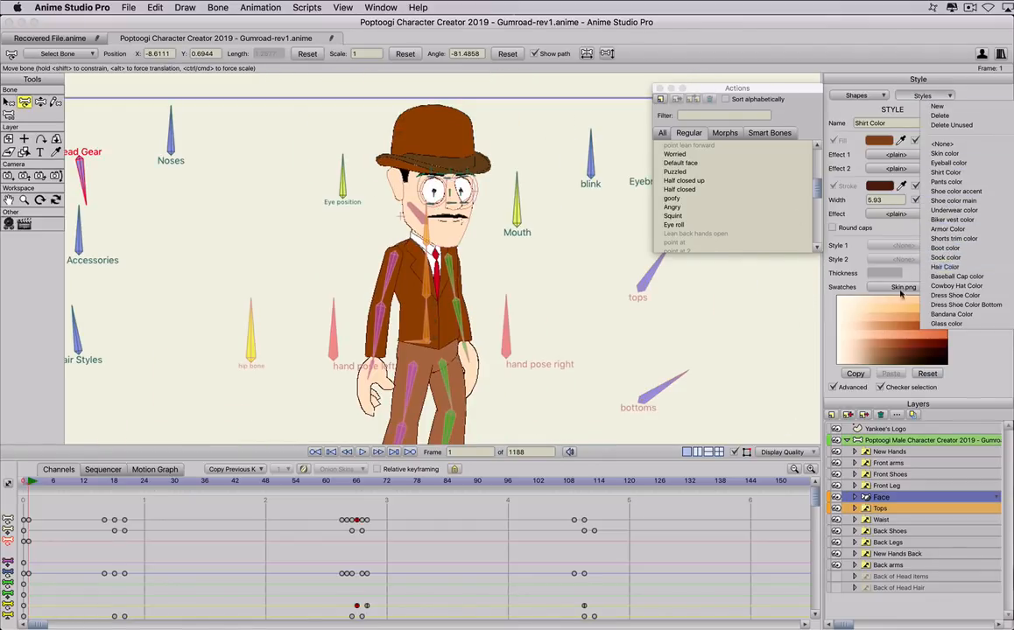
{"action": "left_click", "coordinate": [944, 266]}
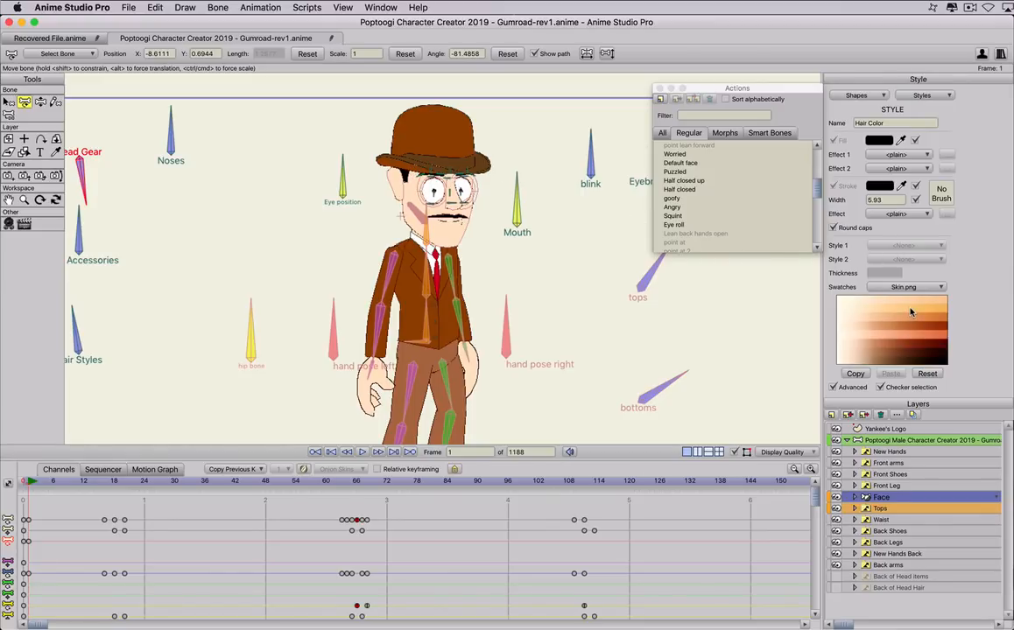
{"action": "left_click", "coordinate": [911, 313]}
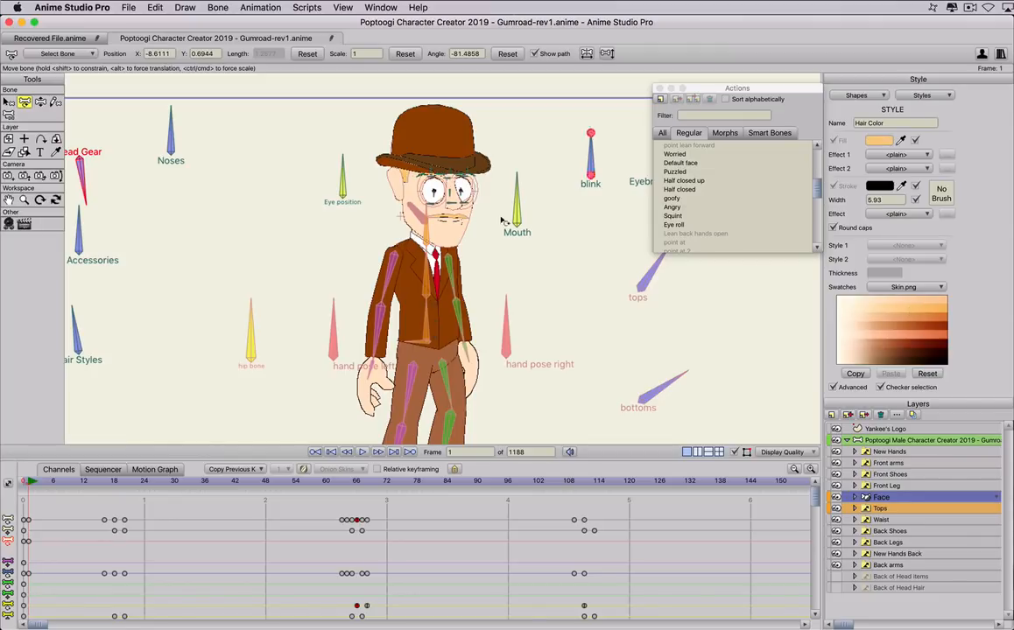
{"action": "scroll", "coordinate": [424, 222], "scroll_direction": "up", "scroll_amount": 2}
{"action": "scroll", "coordinate": [423, 222], "scroll_direction": "up", "scroll_amount": 1}
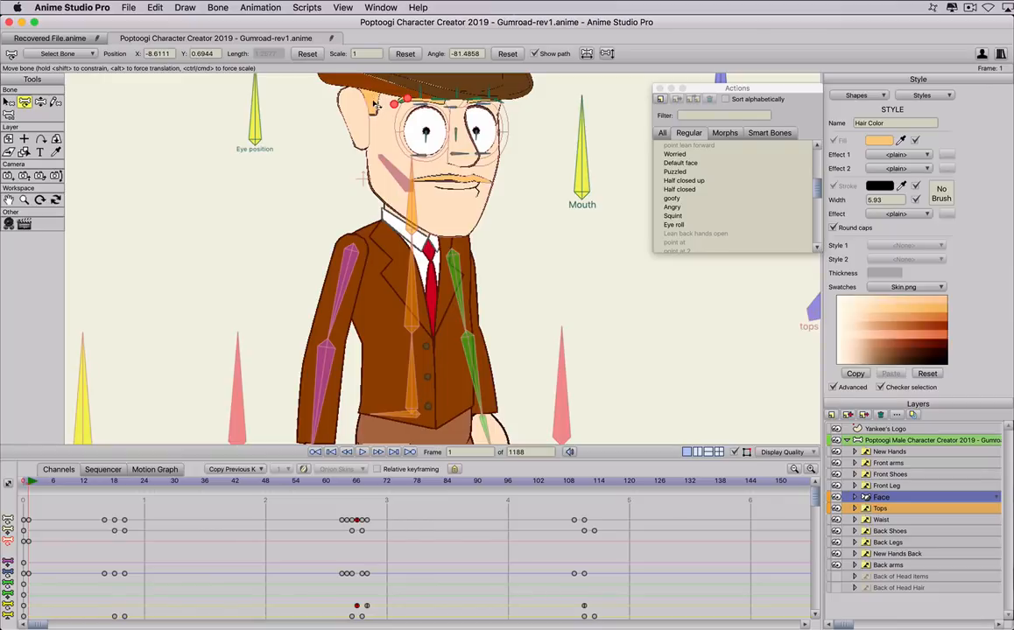
{"action": "scroll", "coordinate": [372, 103], "scroll_direction": "down", "scroll_amount": 2}
{"action": "scroll", "coordinate": [372, 103], "scroll_direction": "up", "scroll_amount": 1}
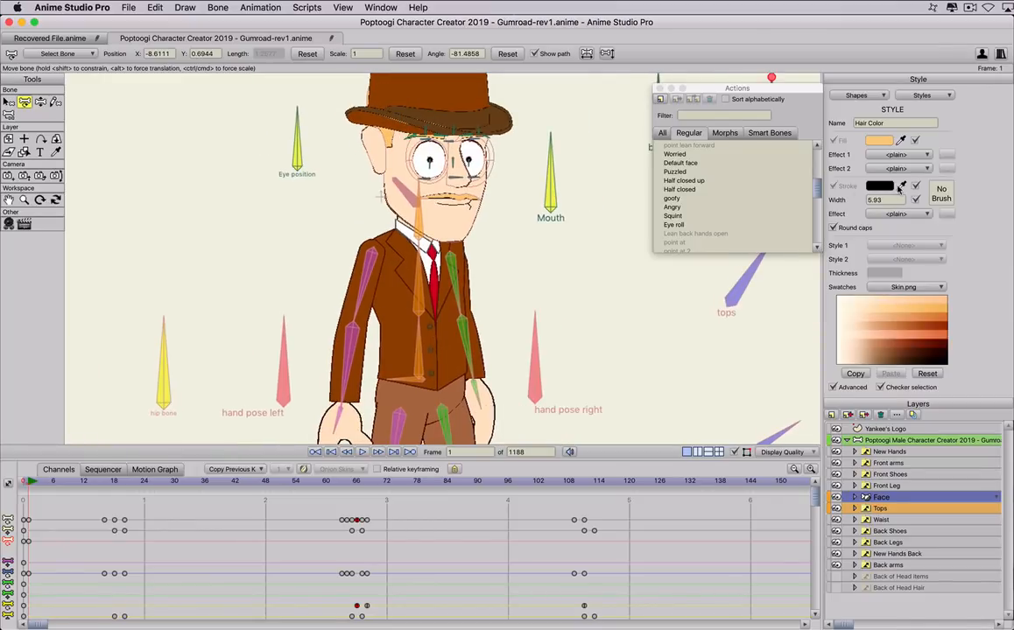
Set the stroke of the Hair Color style to a slightly darker blond, hex D3A85D
{"action": "scroll", "coordinate": [518, 277], "scroll_direction": "up", "scroll_amount": 3}
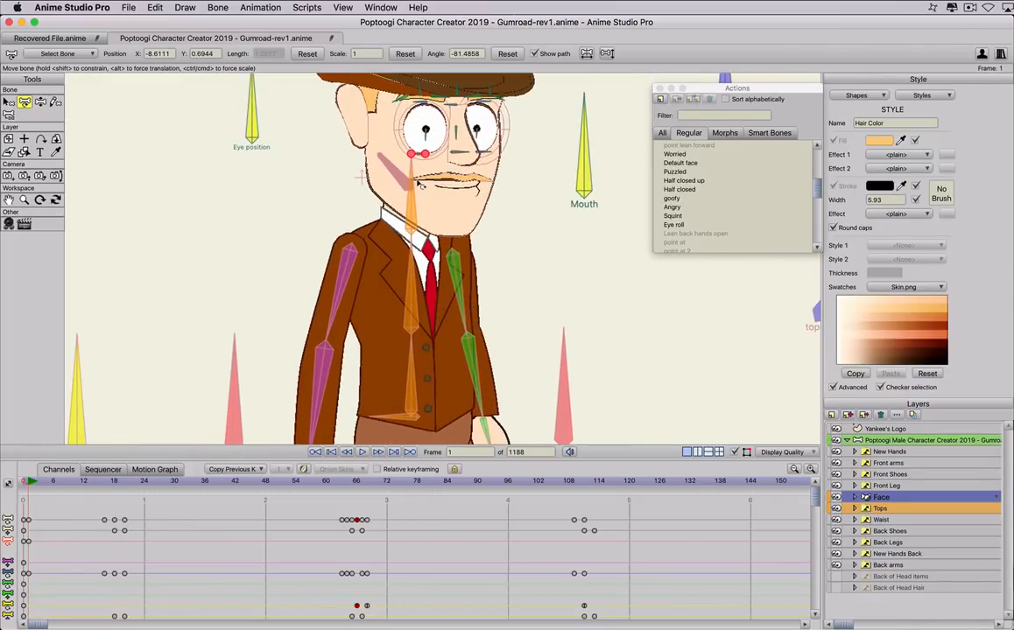
{"action": "scroll", "coordinate": [519, 277], "scroll_direction": "up", "scroll_amount": 4}
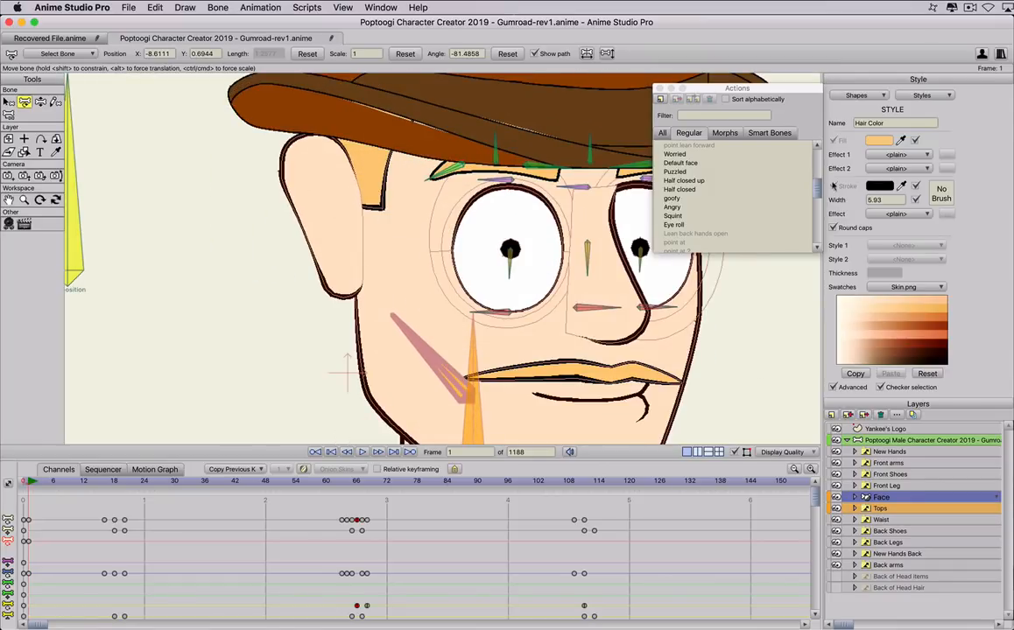
{"action": "left_click", "coordinate": [880, 145]}
{"action": "left_click", "coordinate": [561, 372]}
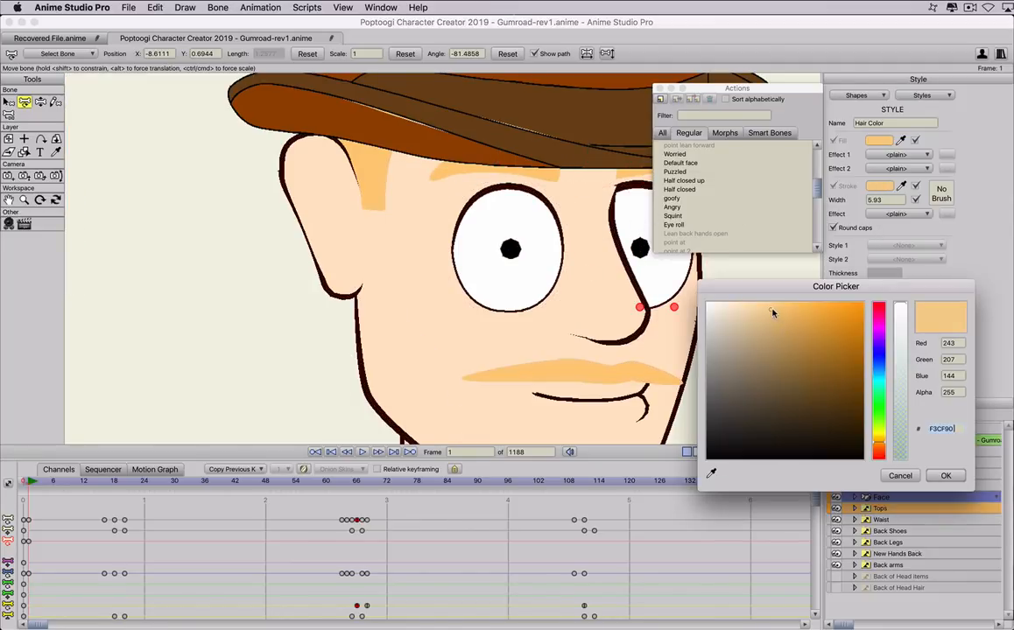
{"action": "left_click_drag", "start_coordinate": [775, 317], "coordinate": [789, 326]}
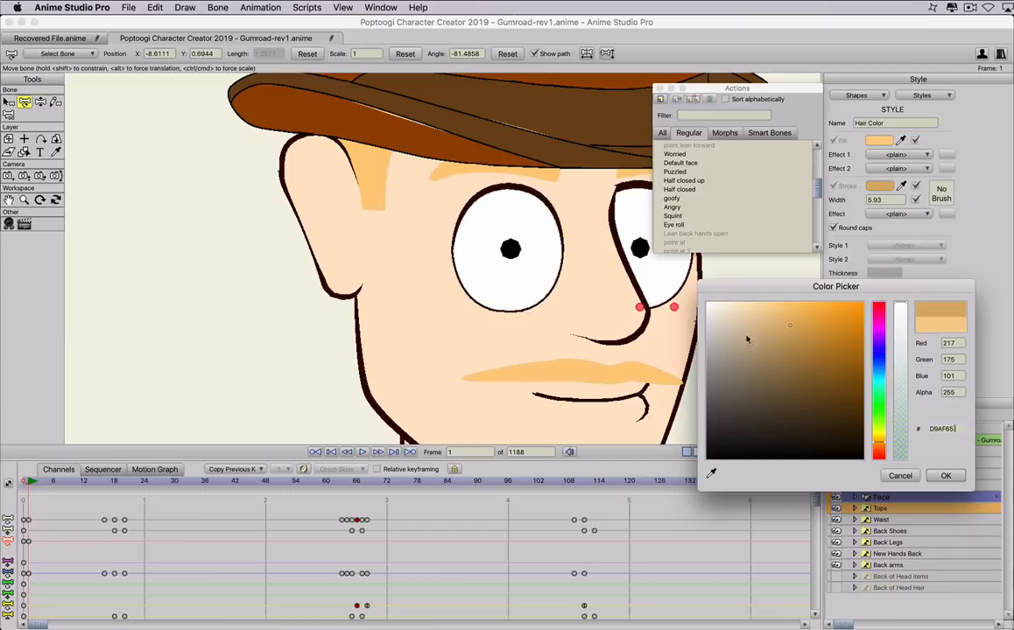
{"action": "left_click_drag", "start_coordinate": [802, 341], "coordinate": [795, 329]}
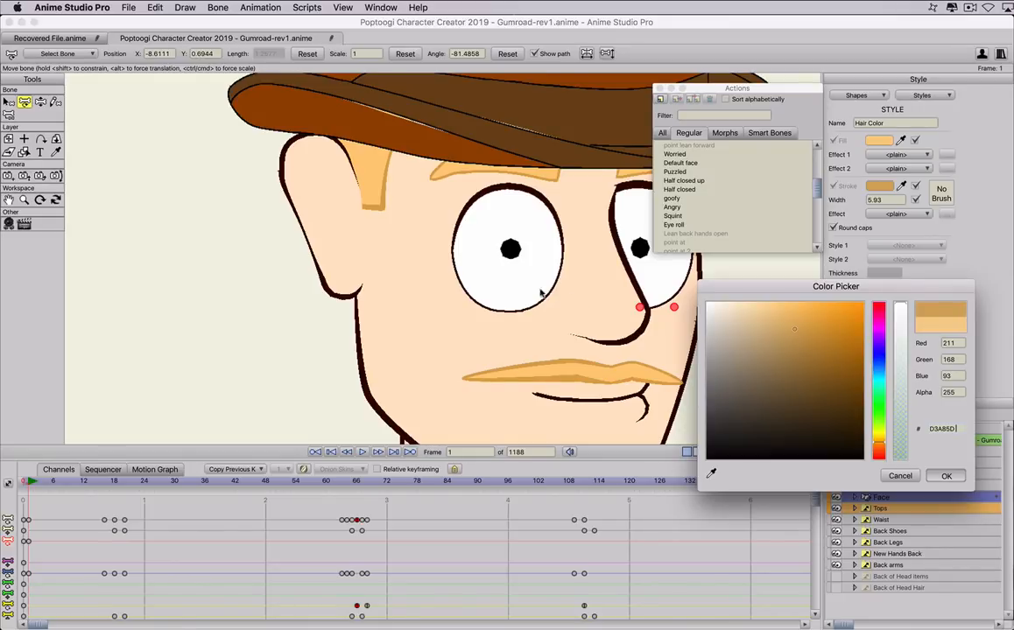
{"action": "key", "text": "Return"}
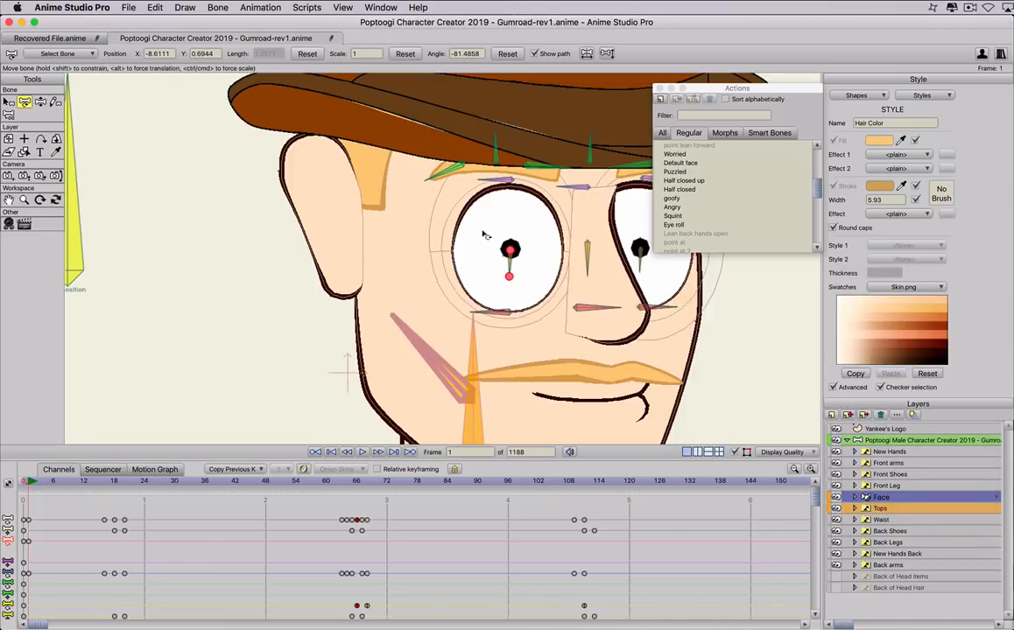
Scrub and play back the animation to check the restyled character's body and face movement
{"action": "scroll", "coordinate": [420, 273], "scroll_direction": "down", "scroll_amount": 5}
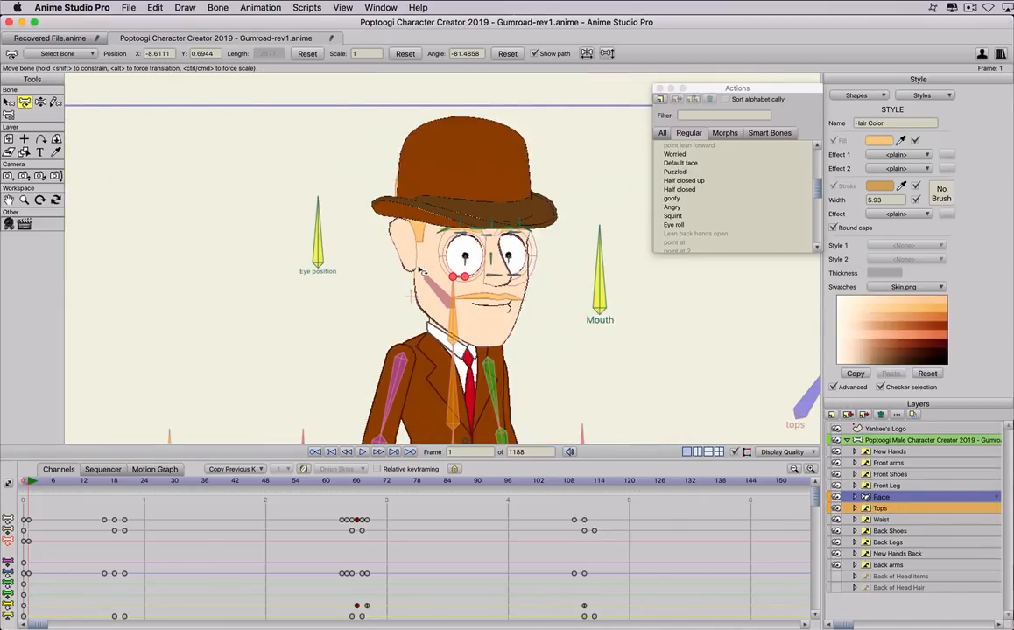
{"action": "scroll", "coordinate": [420, 272], "scroll_direction": "down", "scroll_amount": 4}
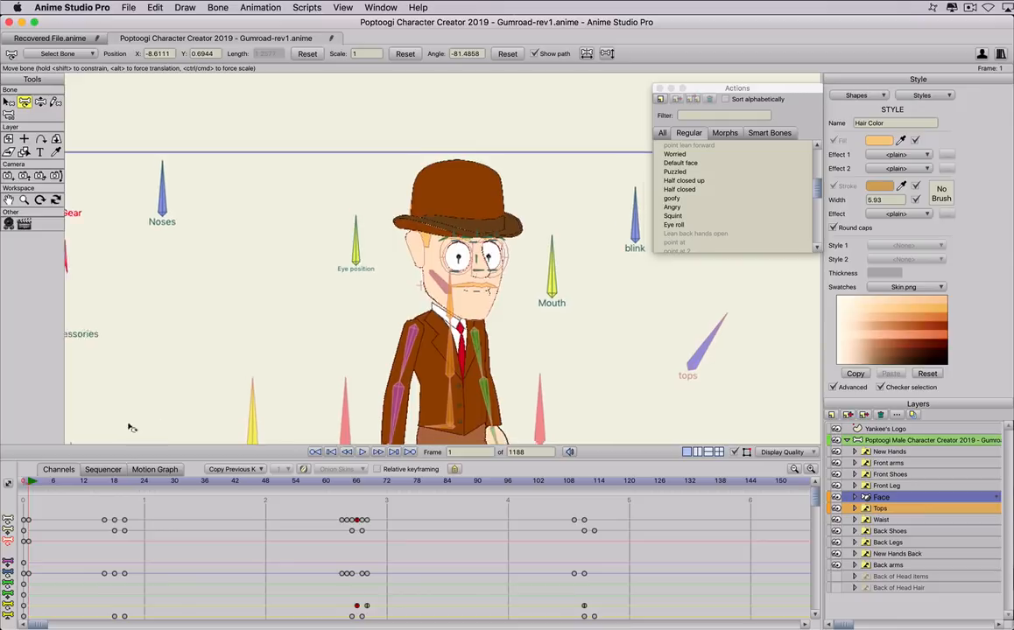
{"action": "scroll", "coordinate": [490, 320], "scroll_direction": "up", "scroll_amount": 1}
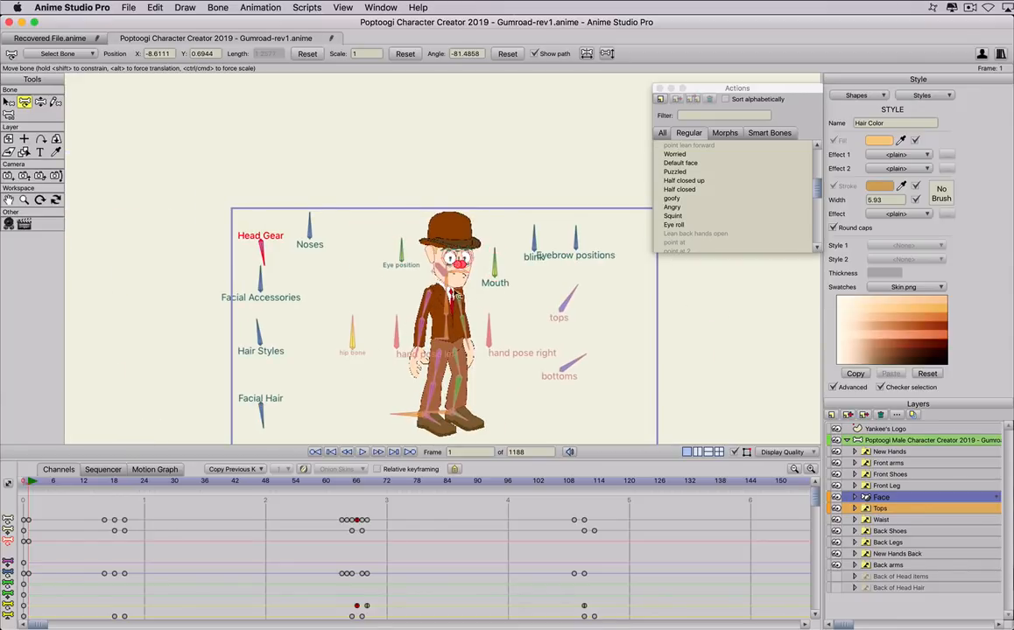
{"action": "scroll", "coordinate": [449, 350], "scroll_direction": "up", "scroll_amount": 1}
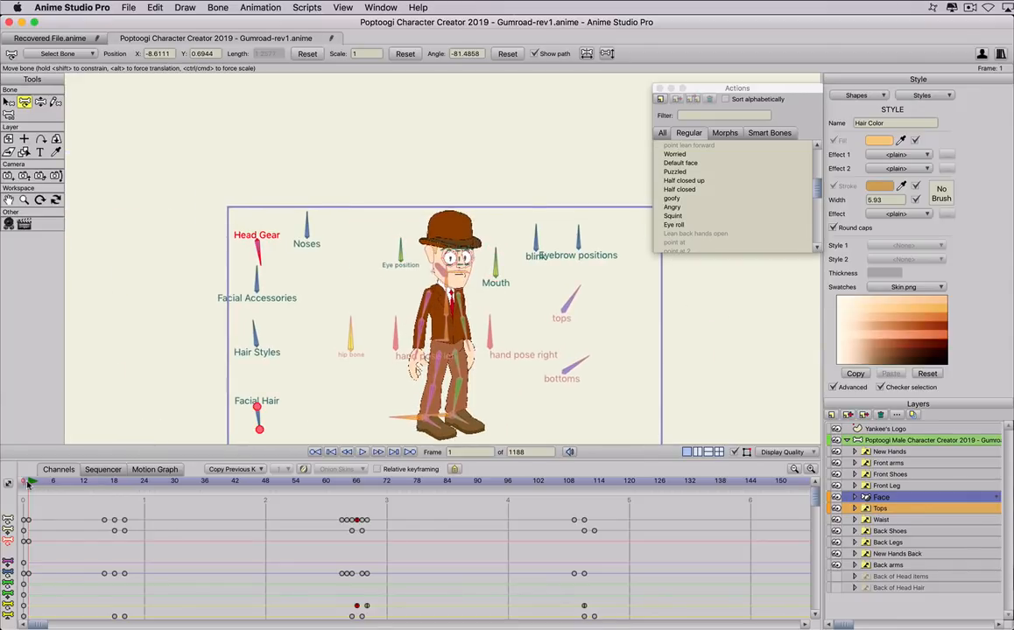
{"action": "left_click_drag", "start_coordinate": [33, 483], "coordinate": [573, 477]}
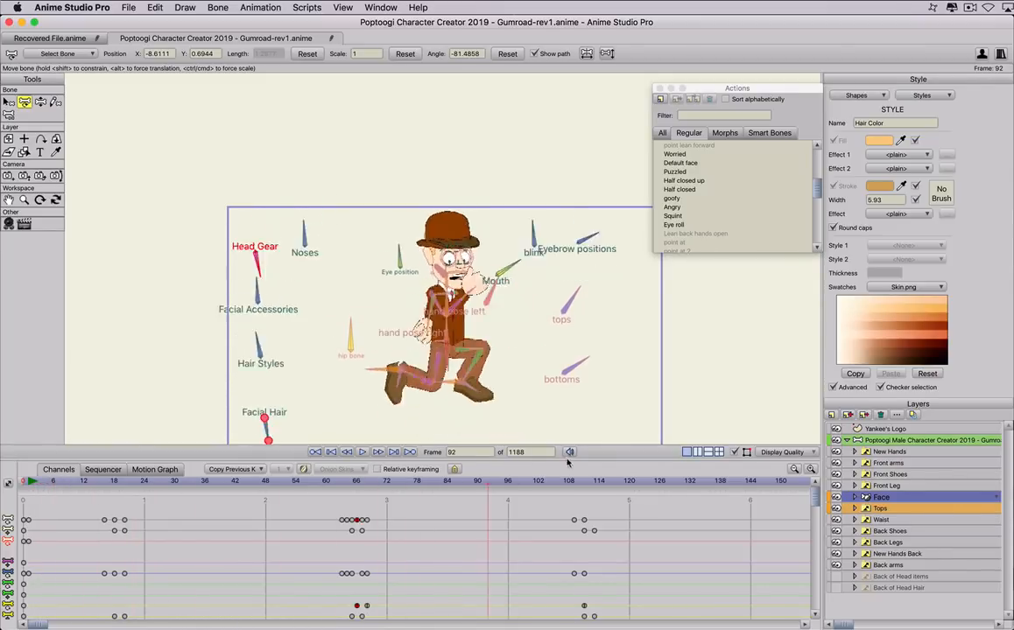
{"action": "key", "text": "space"}
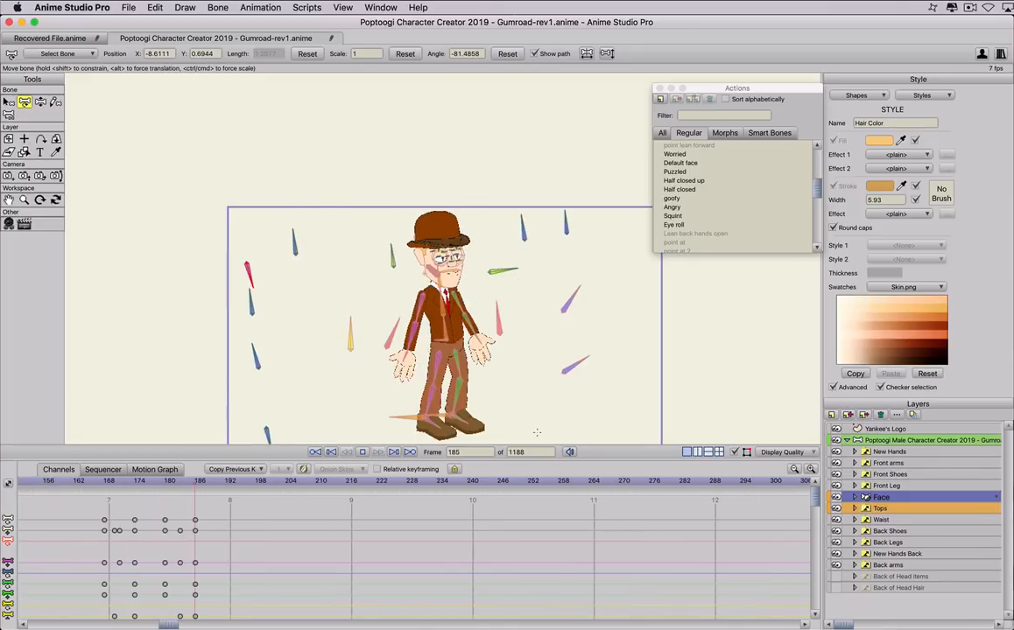
{"action": "key", "text": "space"}
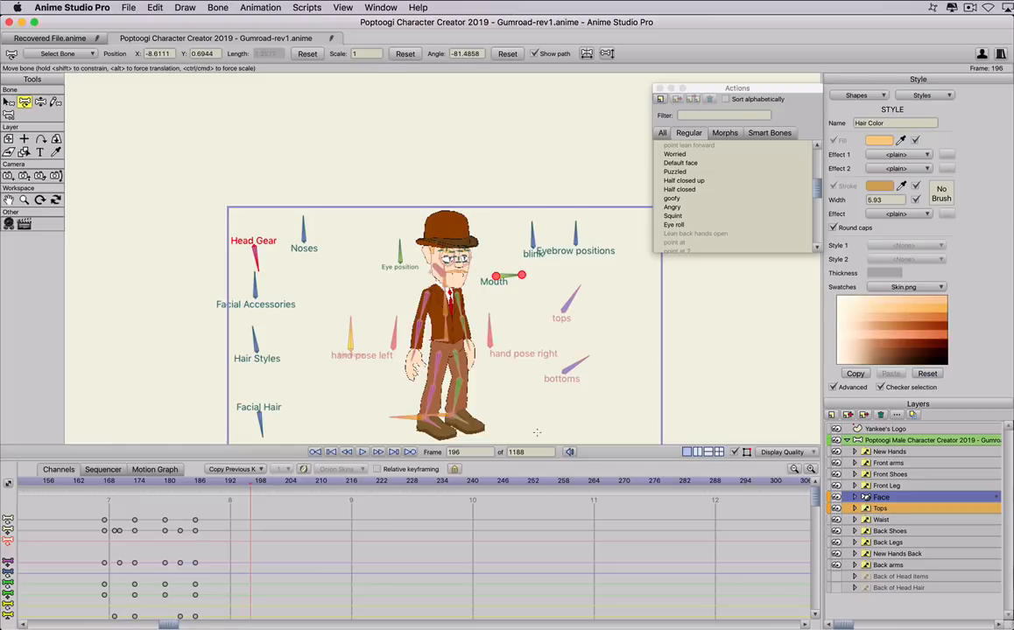
Pose both arms of the character rig reaching forward at frame 199
{"action": "scroll", "coordinate": [337, 417], "scroll_direction": "up", "scroll_amount": 2}
{"action": "left_click", "coordinate": [265, 482]}
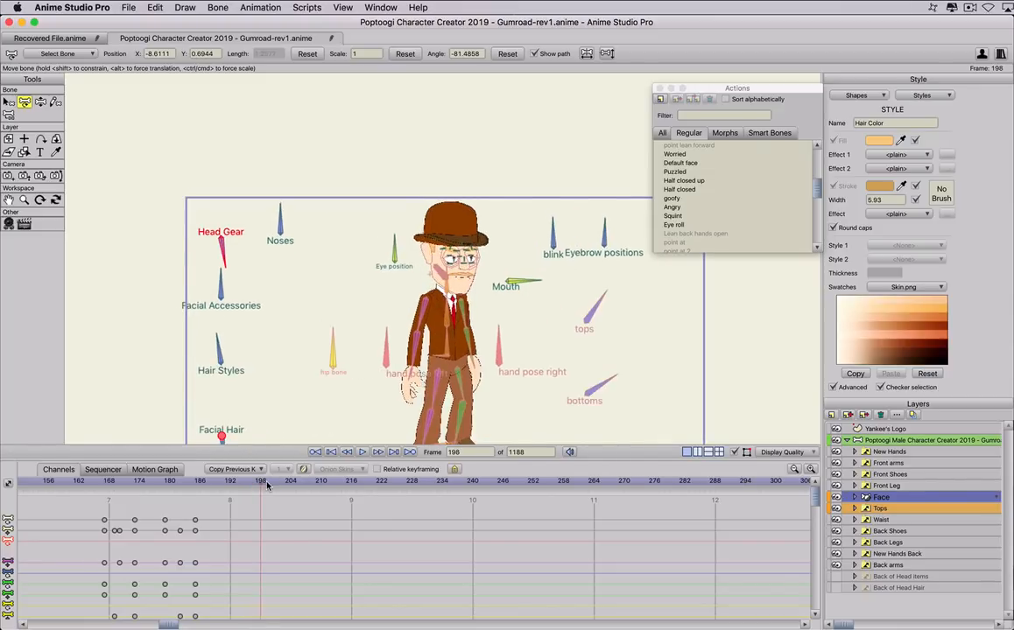
{"action": "left_click", "coordinate": [885, 439]}
{"action": "scroll", "coordinate": [517, 354], "scroll_direction": "up", "scroll_amount": 2}
{"action": "key", "text": "z"}
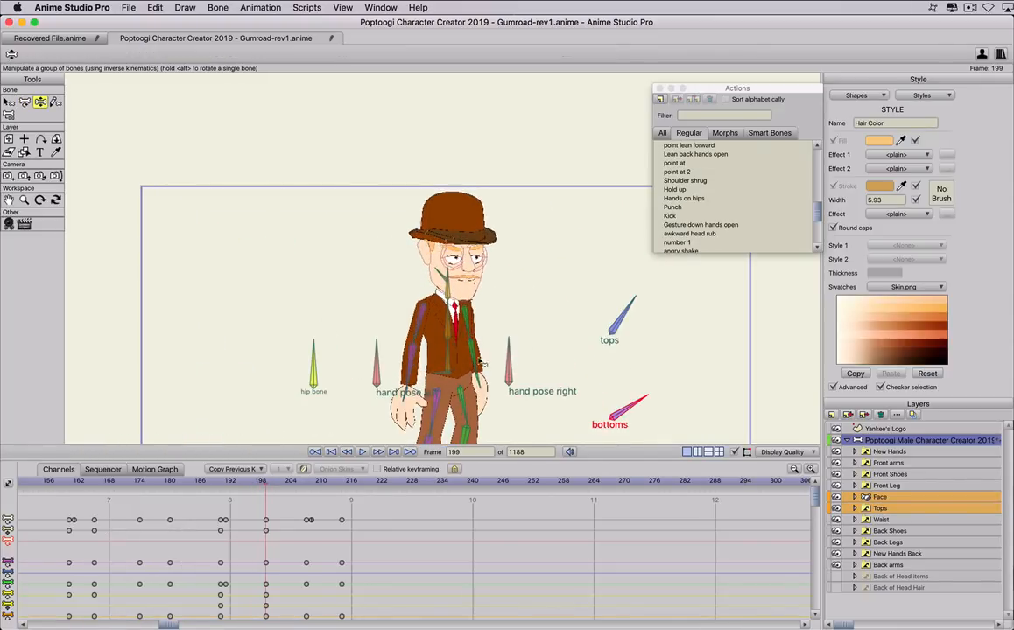
{"action": "left_click_drag", "start_coordinate": [477, 383], "coordinate": [545, 309]}
{"action": "left_click_drag", "start_coordinate": [407, 379], "coordinate": [475, 327]}
{"action": "key", "text": "super+z"}
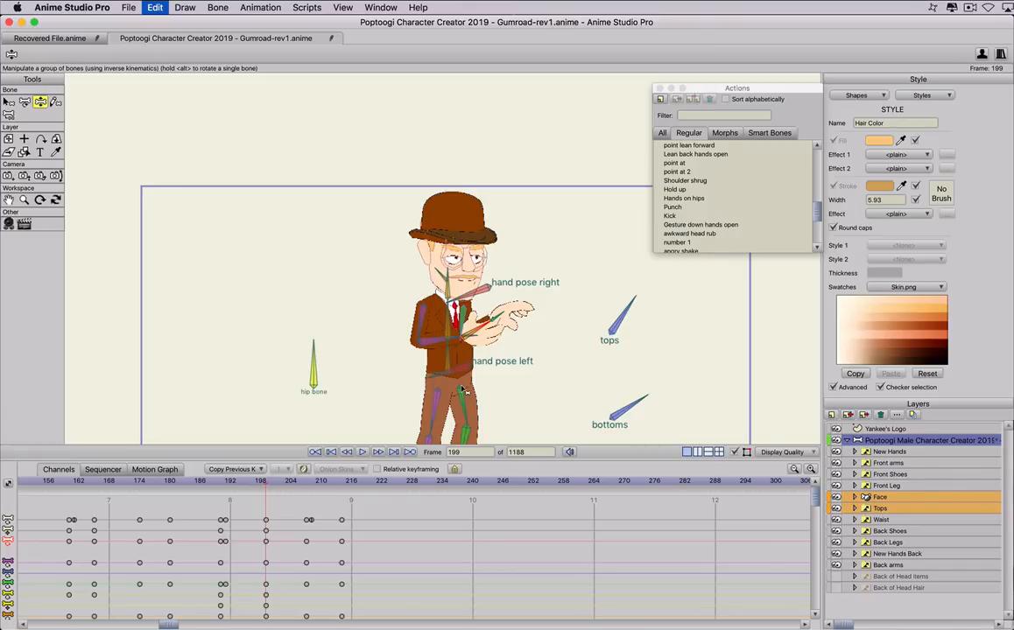
{"action": "key", "text": "super+z"}
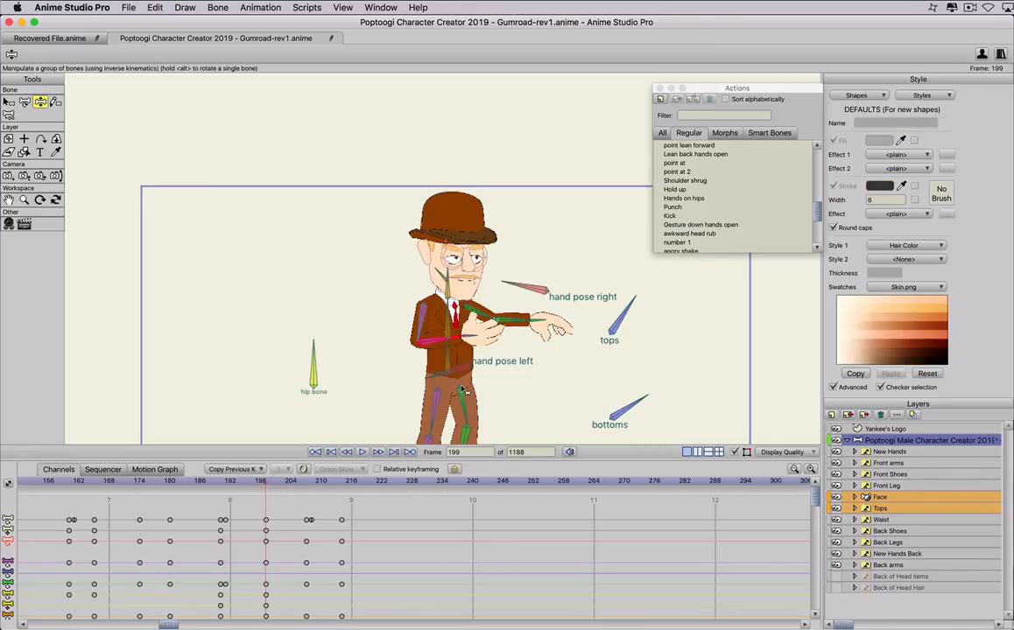
{"action": "scroll", "coordinate": [321, 406], "scroll_direction": "up", "scroll_amount": 1}
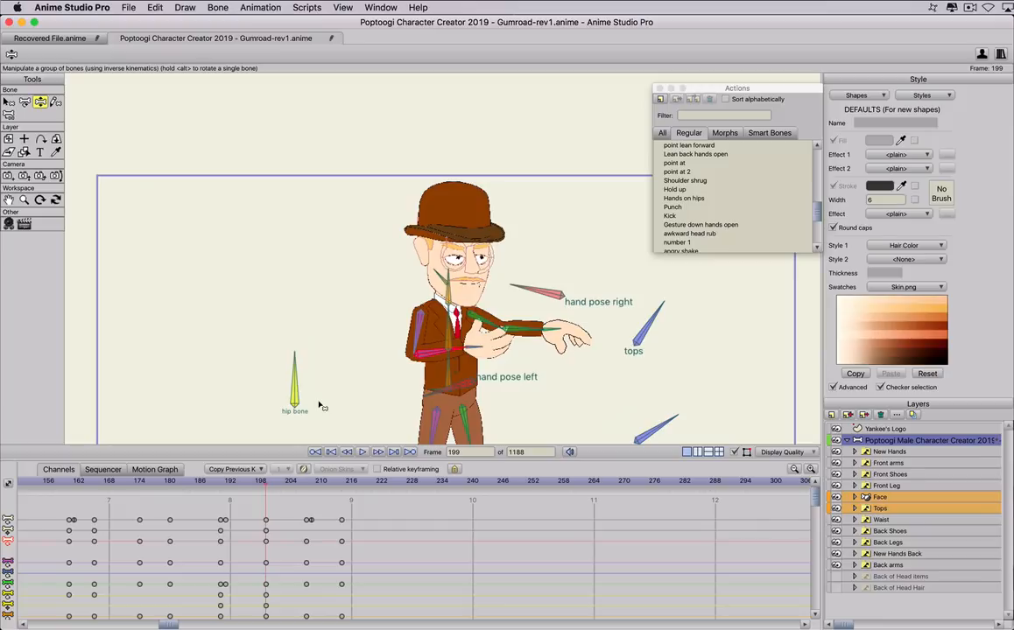
{"action": "scroll", "coordinate": [324, 367], "scroll_direction": "down", "scroll_amount": 2}
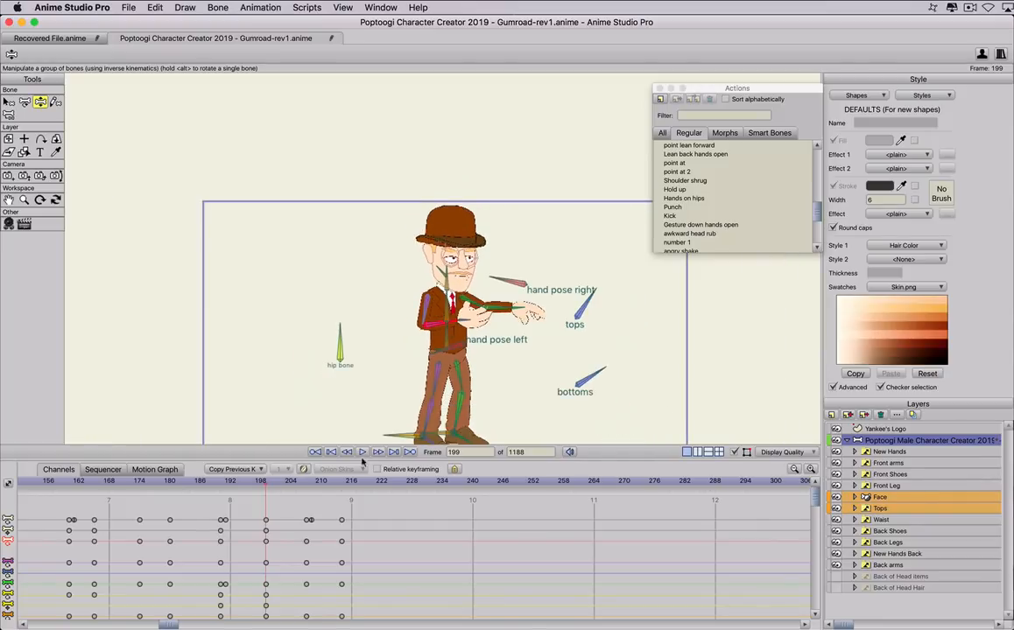
Delete the rig's keyframes around frame 199 and clear all animation from the document
{"action": "left_click_drag", "start_coordinate": [347, 455], "coordinate": [14, 570]}
{"action": "key", "text": "Delete"}
{"action": "scroll", "coordinate": [150, 566], "scroll_direction": "left", "scroll_amount": 10}
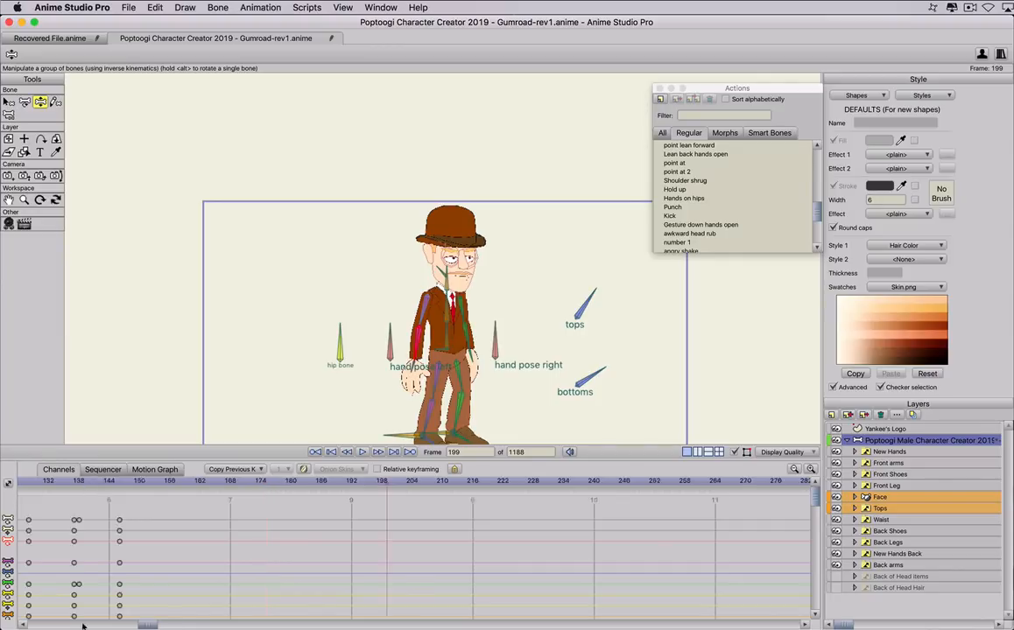
{"action": "left_click", "coordinate": [260, 7]}
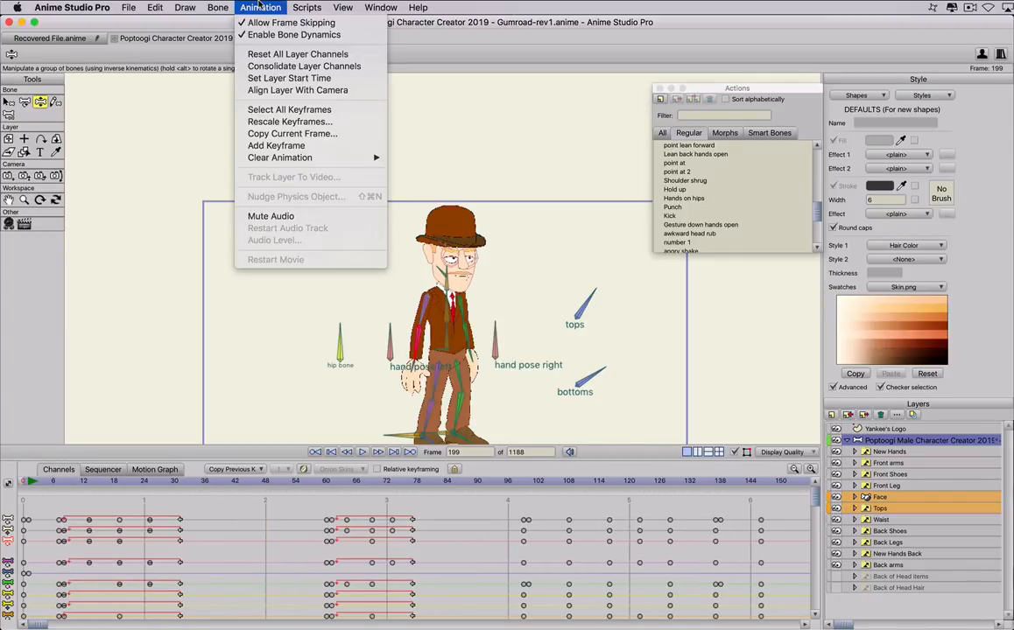
{"action": "mouse_move", "coordinate": [280, 158]}
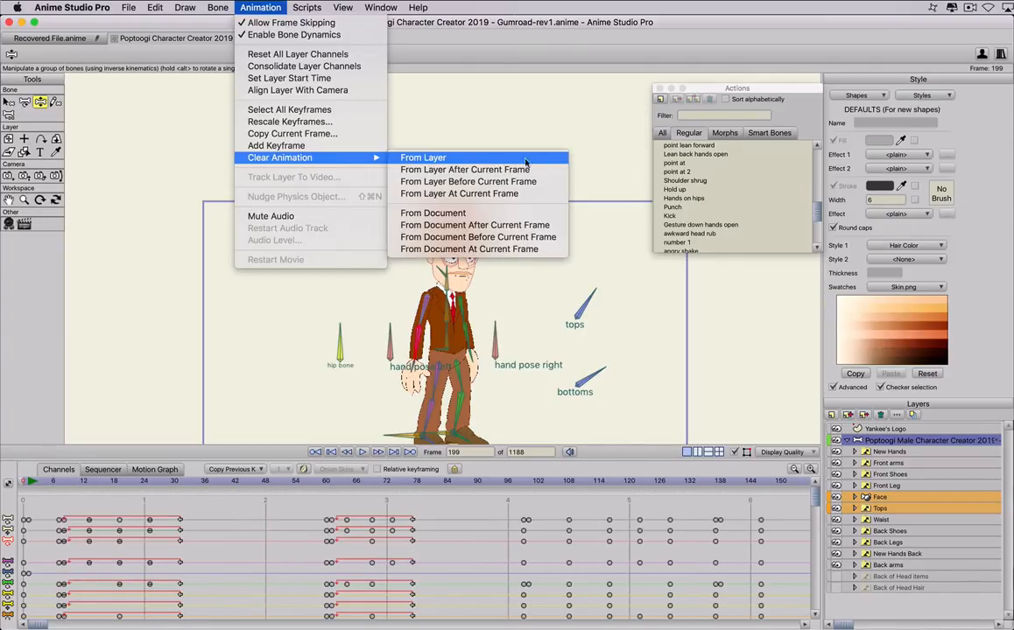
{"action": "left_click", "coordinate": [454, 214]}
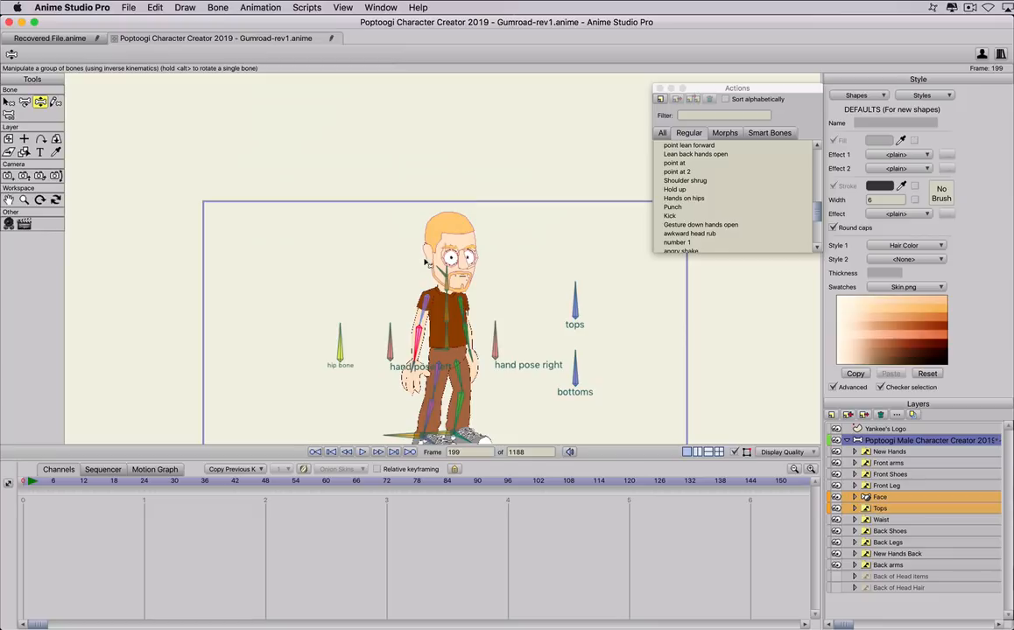
Inspect the cleared character and return the timeline to frame 0
{"action": "scroll", "coordinate": [447, 278], "scroll_direction": "up", "scroll_amount": 2}
{"action": "scroll", "coordinate": [445, 280], "scroll_direction": "up", "scroll_amount": 5}
{"action": "scroll", "coordinate": [444, 280], "scroll_direction": "down", "scroll_amount": 4}
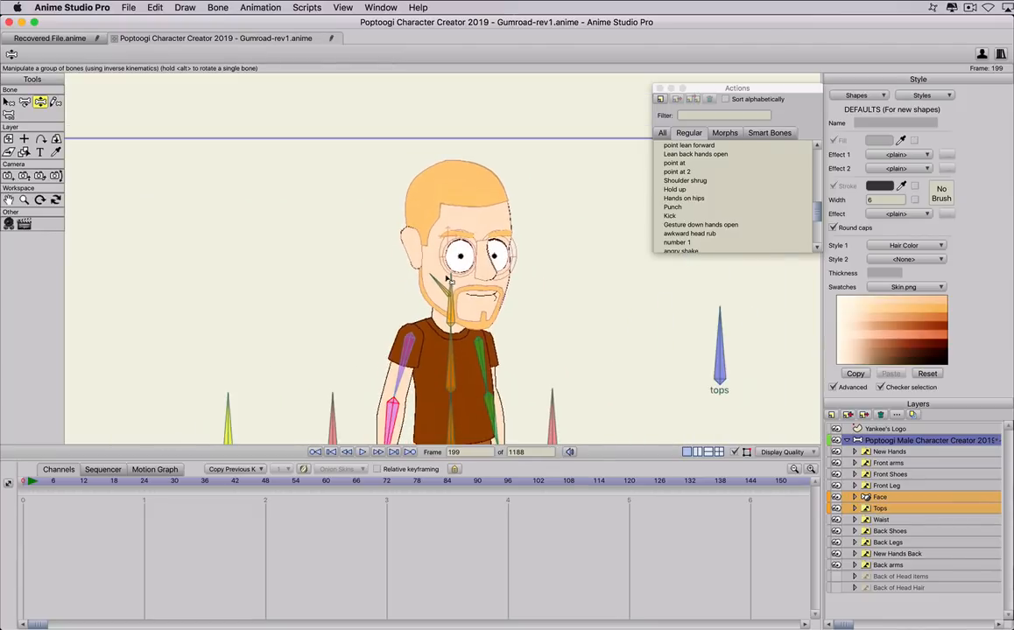
{"action": "left_click_drag", "start_coordinate": [528, 319], "coordinate": [530, 249]}
{"action": "scroll", "coordinate": [523, 232], "scroll_direction": "down", "scroll_amount": 3}
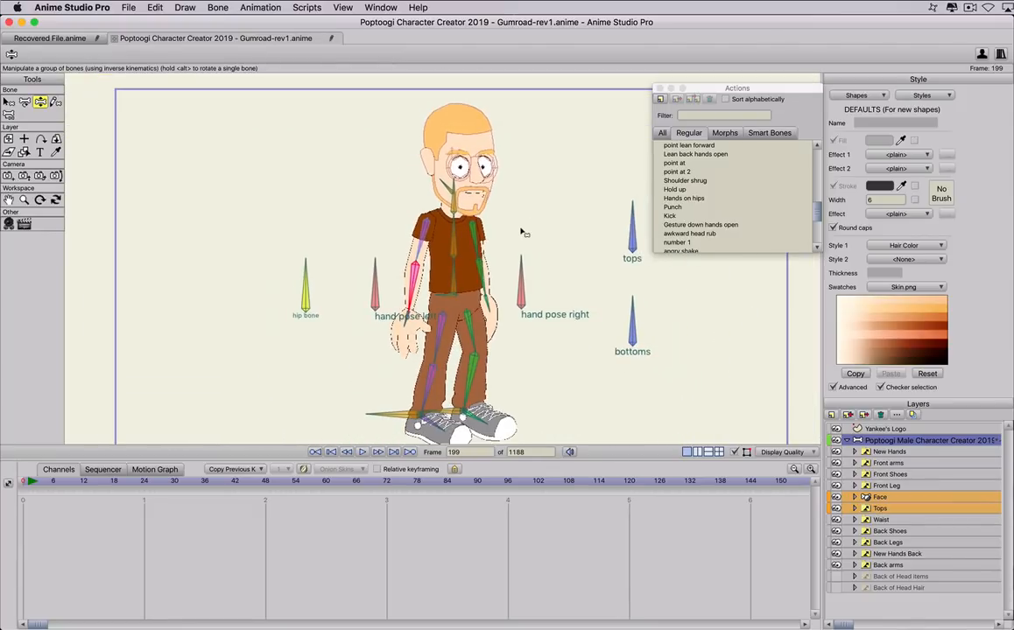
{"action": "left_click", "coordinate": [24, 483]}
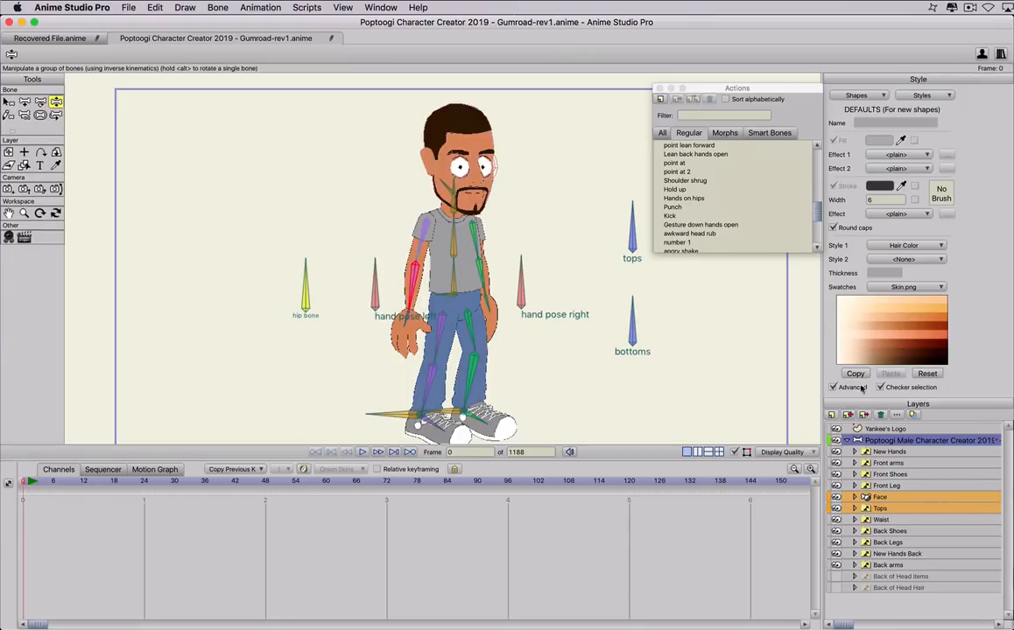
Select the open hand inward layer in New Hands at frame 0 and delete the color keyframes of the Skin color style
{"action": "left_click_drag", "start_coordinate": [36, 481], "coordinate": [4, 482]}
{"action": "left_click", "coordinate": [854, 451]}
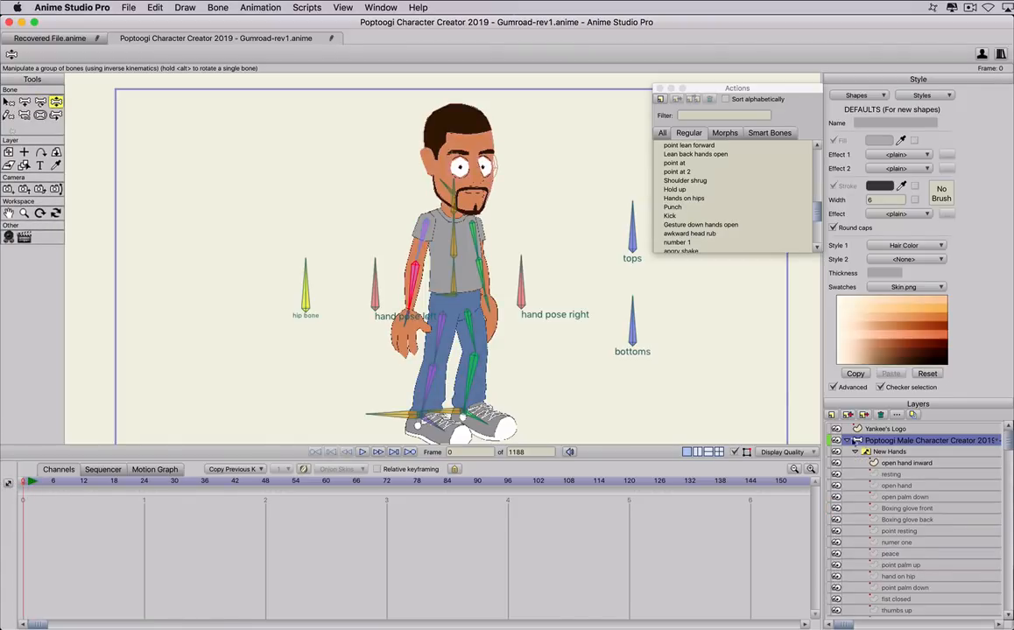
{"action": "left_click", "coordinate": [887, 465]}
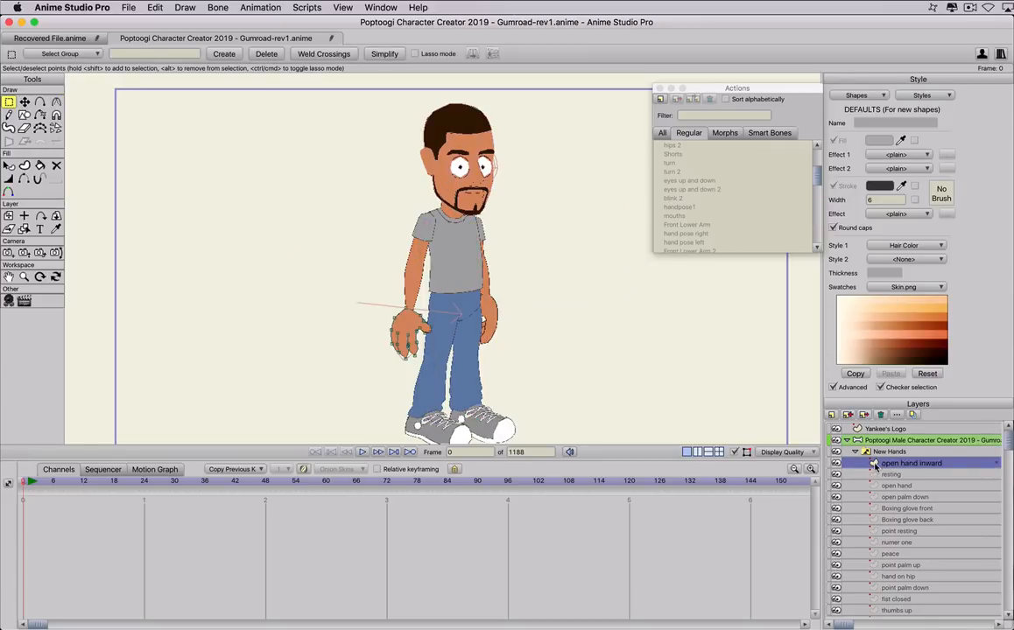
{"action": "left_click", "coordinate": [922, 94]}
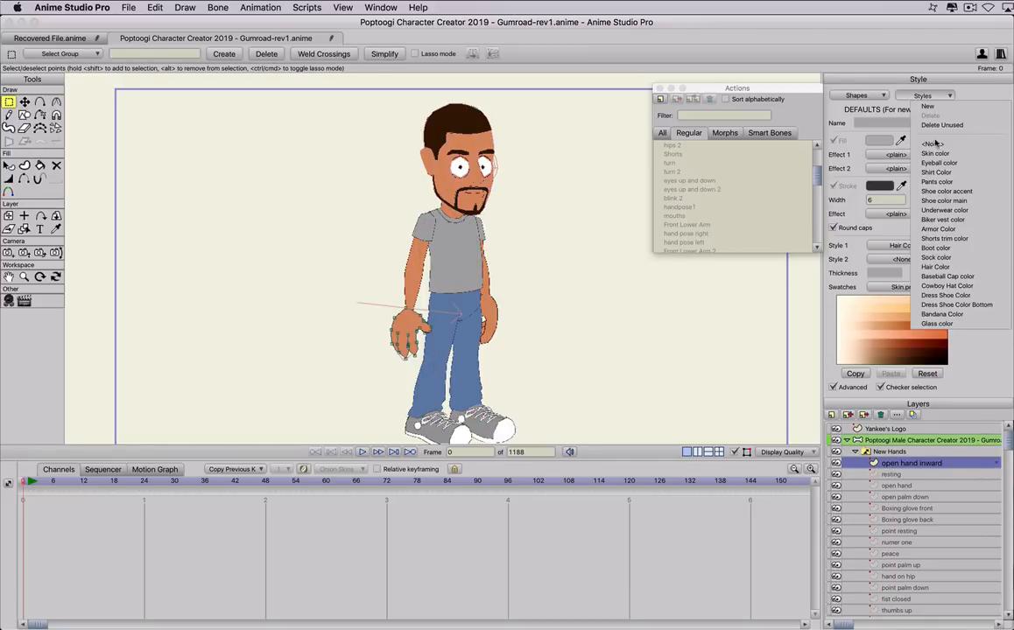
{"action": "left_click", "coordinate": [866, 139]}
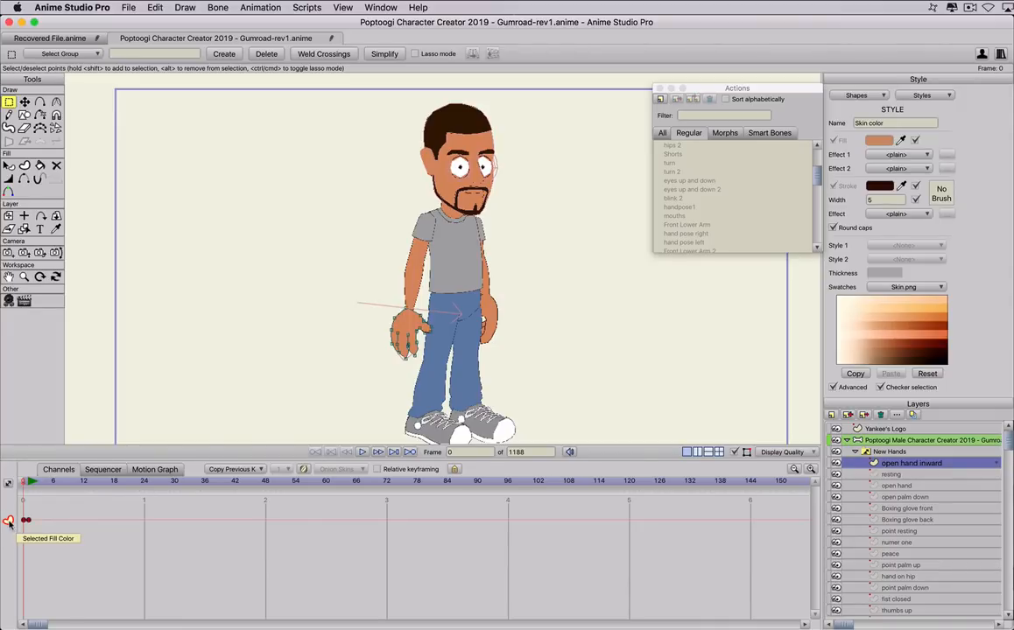
{"action": "key", "text": "Delete"}
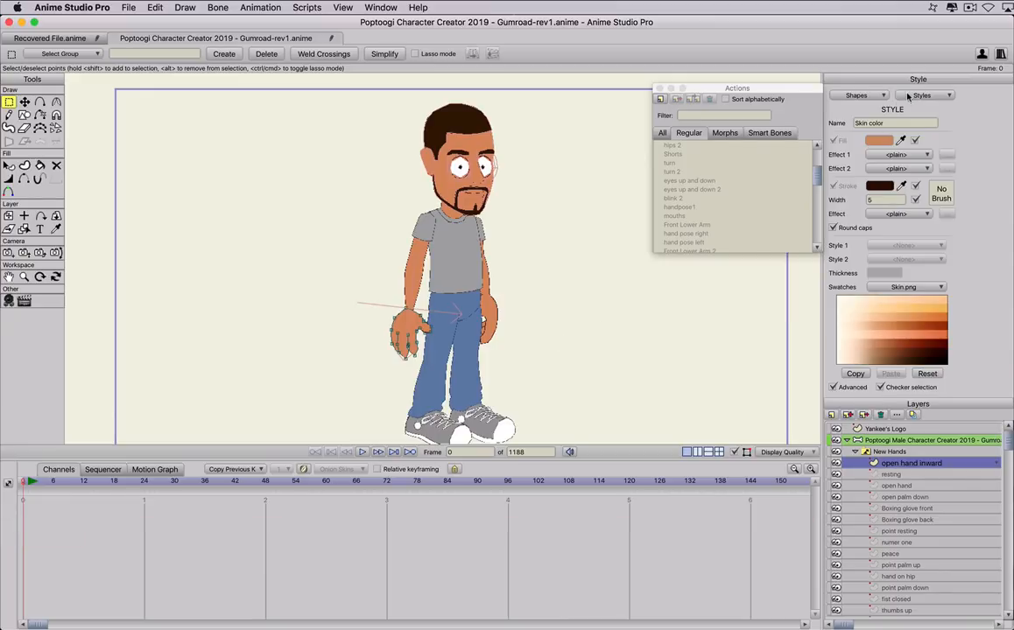
Delete the fill and line color keyframes of the Shirt Color style
{"action": "left_click", "coordinate": [909, 97]}
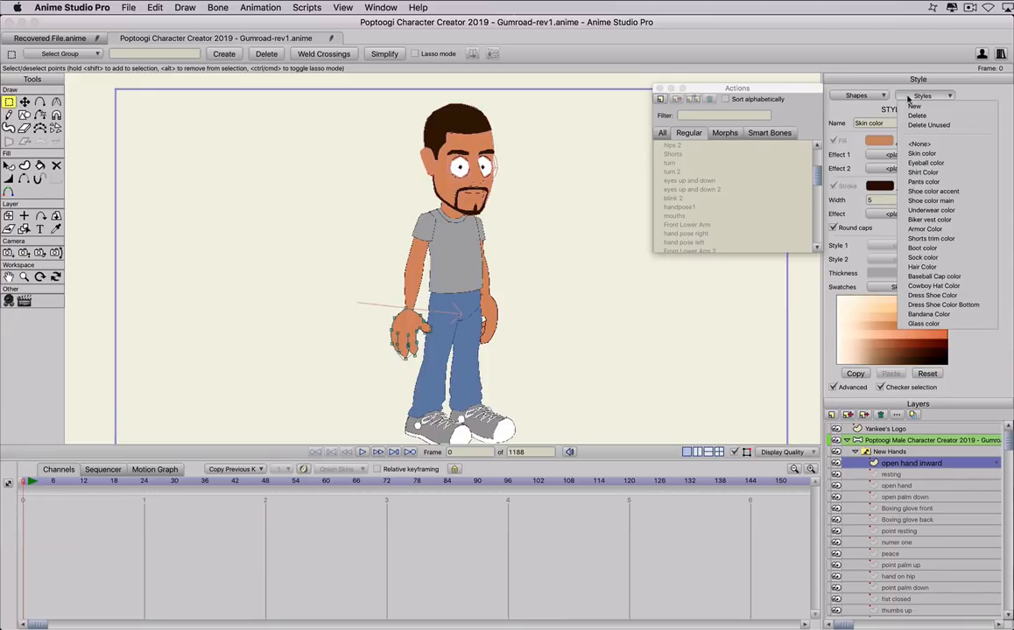
{"action": "left_click", "coordinate": [923, 173]}
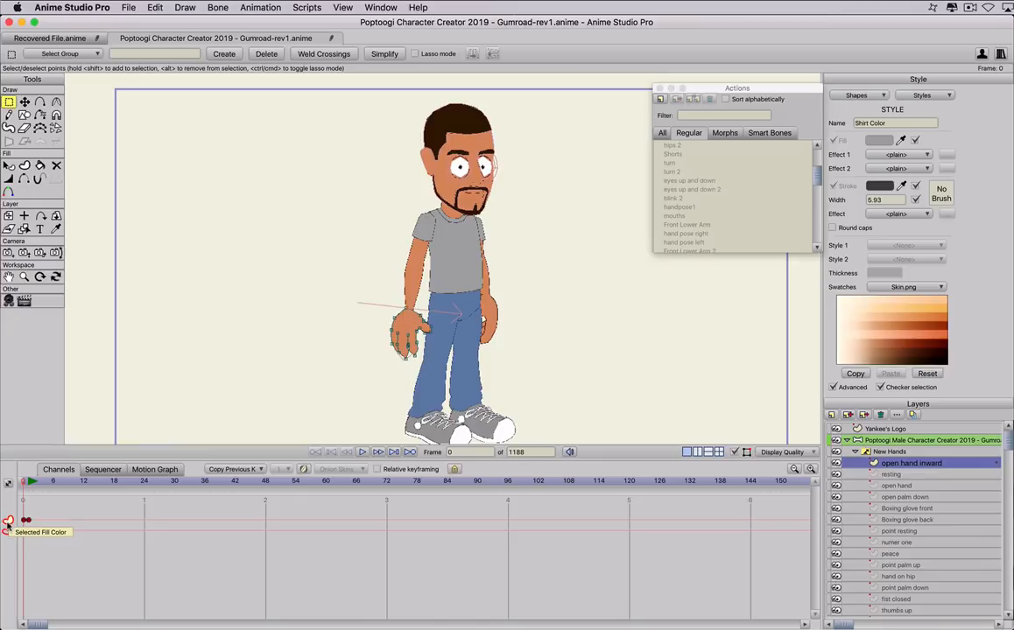
{"action": "double_click", "coordinate": [8, 523]}
{"action": "key", "text": "Delete"}
{"action": "double_click", "coordinate": [12, 520]}
{"action": "key", "text": "Delete"}
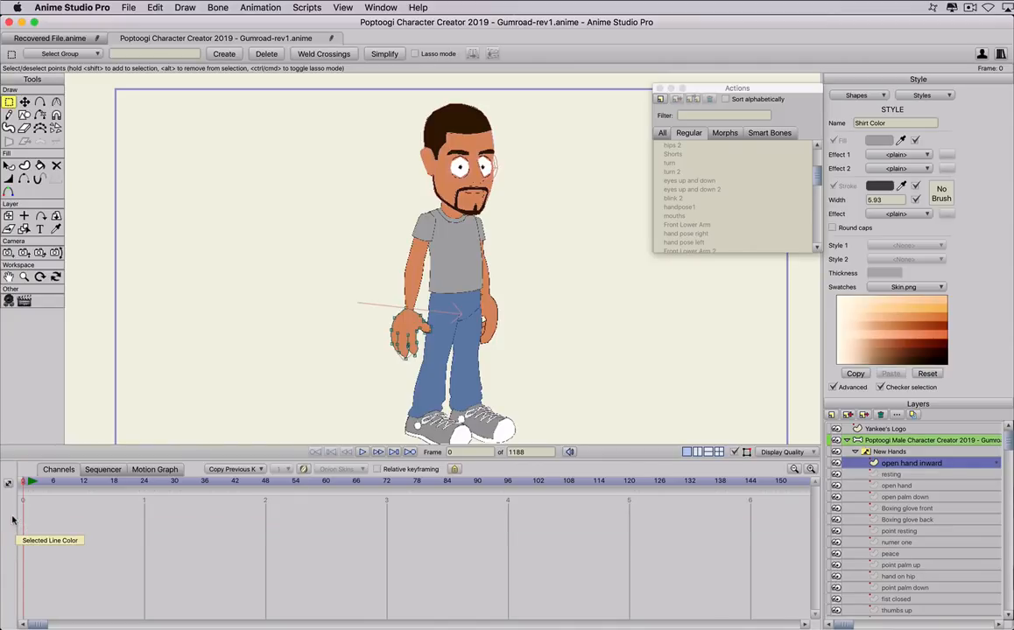
Delete the color keyframes of the Pants color style
{"action": "left_click", "coordinate": [916, 96]}
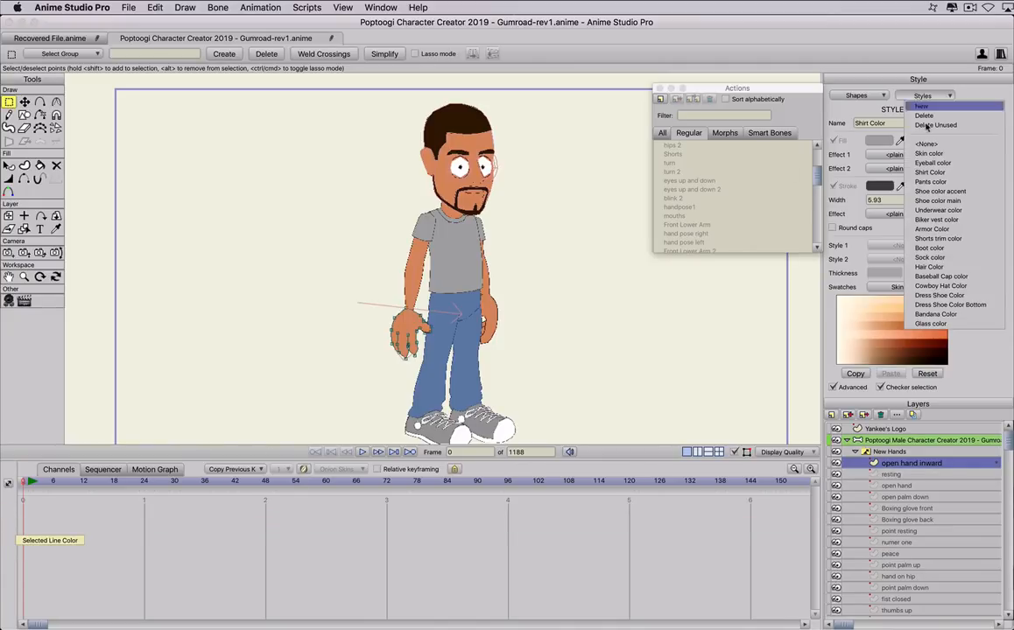
{"action": "left_click", "coordinate": [930, 181]}
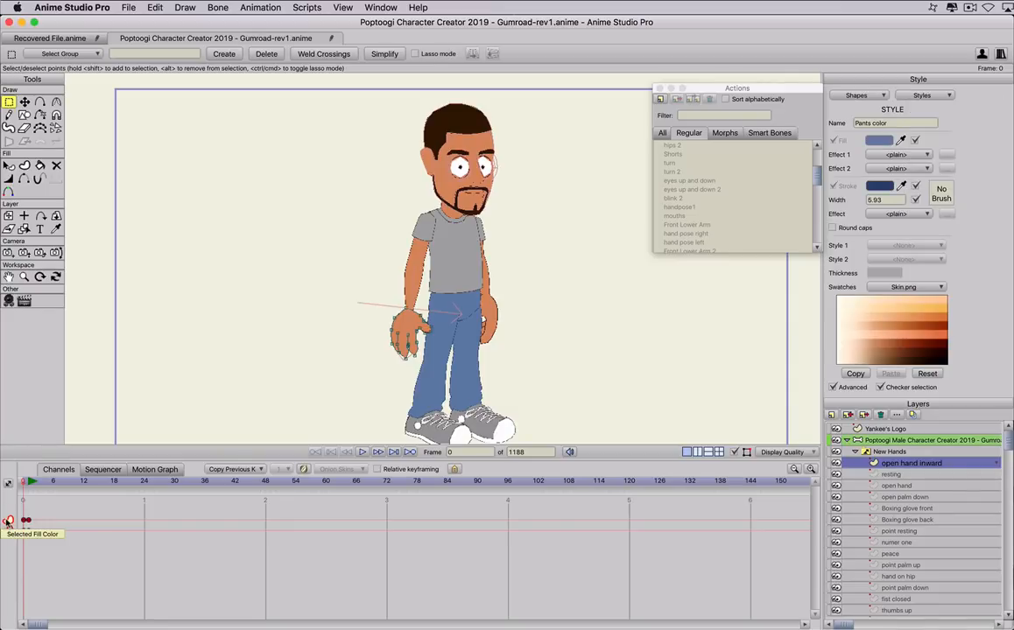
{"action": "left_click", "coordinate": [8, 521]}
Delete the fill and line color keyframes of the Hair Color style and return the timeline to frame 0
{"action": "left_click", "coordinate": [921, 95]}
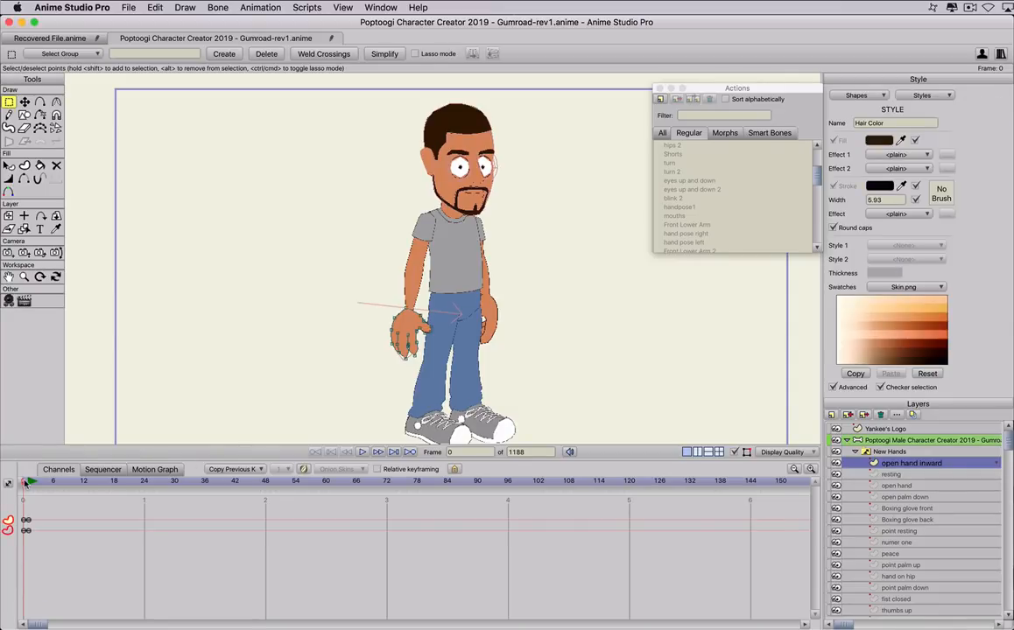
{"action": "double_click", "coordinate": [6, 521]}
{"action": "key", "text": "Delete"}
{"action": "double_click", "coordinate": [8, 525]}
{"action": "key", "text": "Delete"}
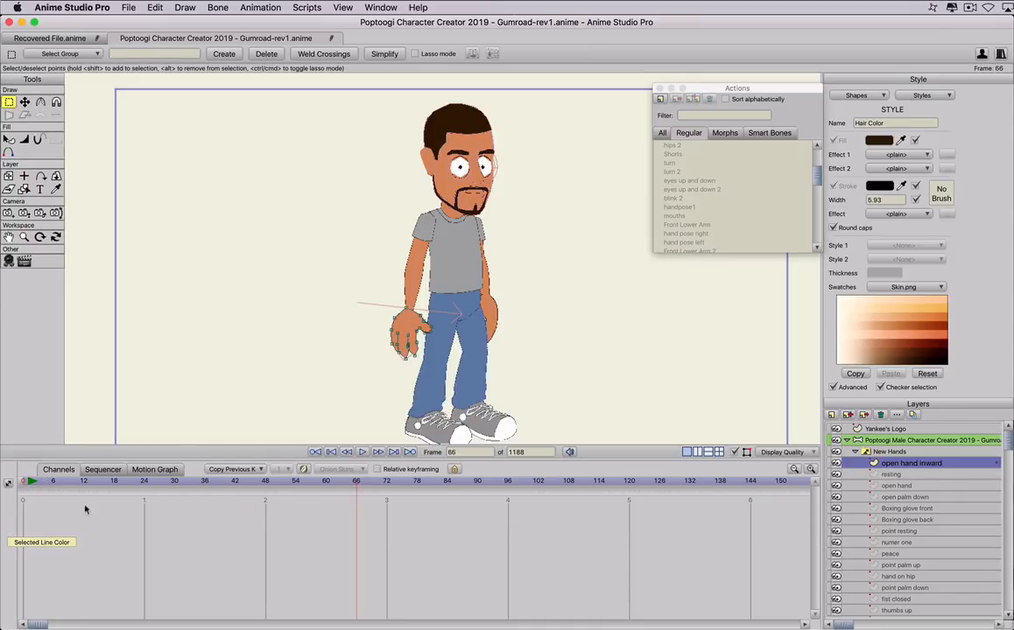
{"action": "mouse_move", "coordinate": [13, 502]}
{"action": "left_mouse_down"}
{"action": "mouse_move", "coordinate": [421, 515]}
{"action": "mouse_move", "coordinate": [1, 511]}
{"action": "left_mouse_up"}
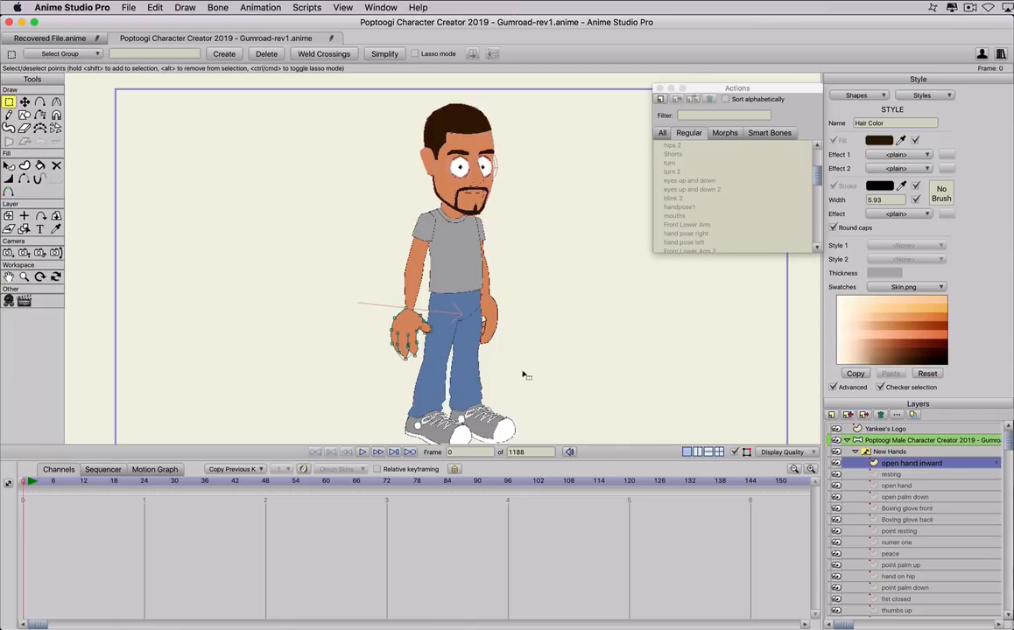
At frame 1, dress the rig in armor by rotating the tops bone to about -16° and the bottoms bone to about -95°
{"action": "left_click", "coordinate": [853, 451]}
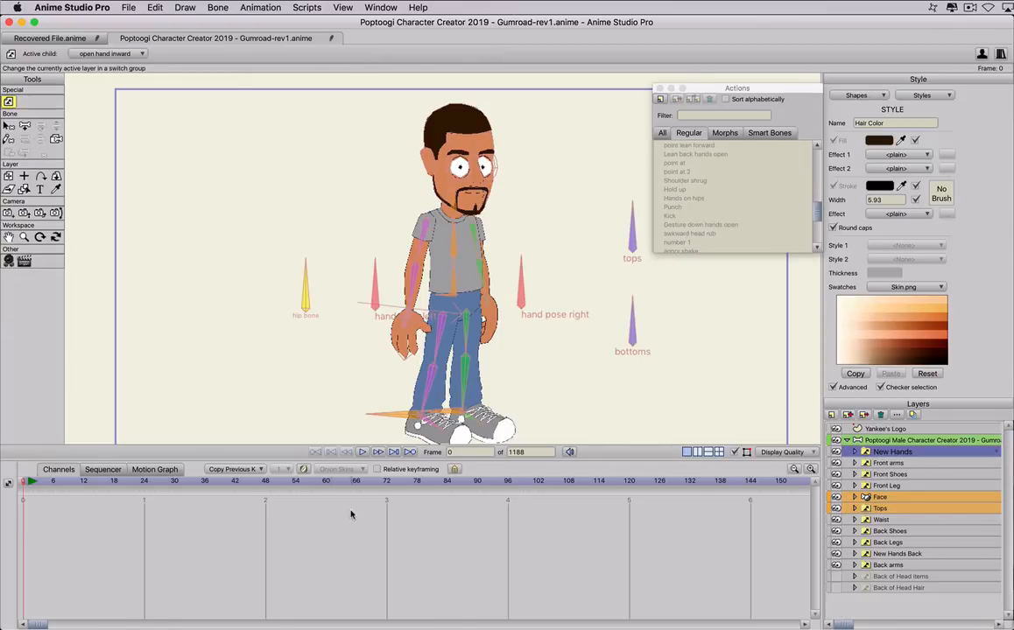
{"action": "left_click", "coordinate": [30, 482]}
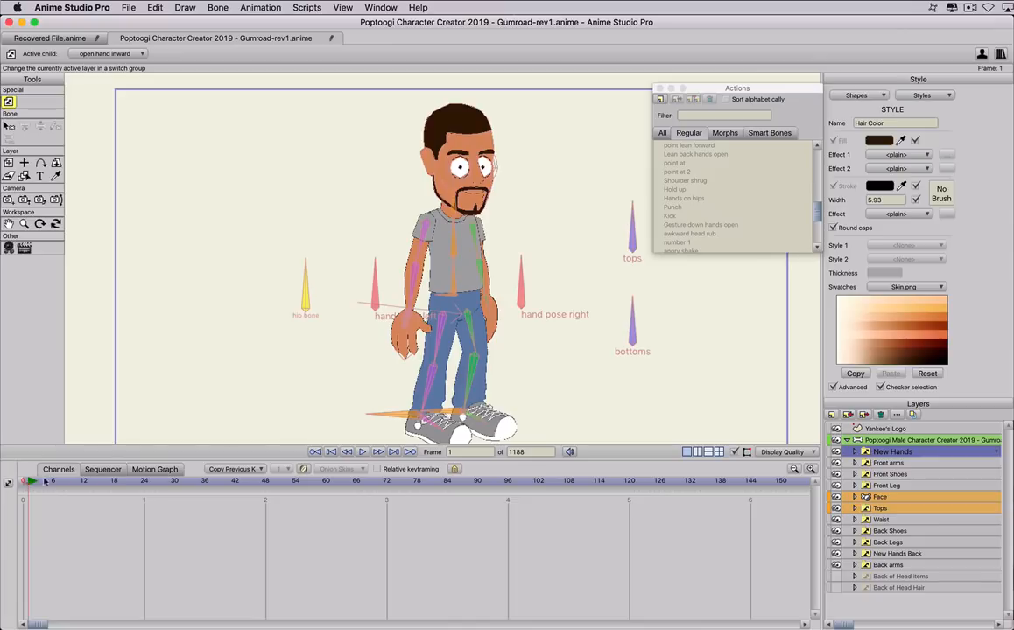
{"action": "left_click", "coordinate": [879, 440]}
{"action": "left_click", "coordinate": [632, 223]}
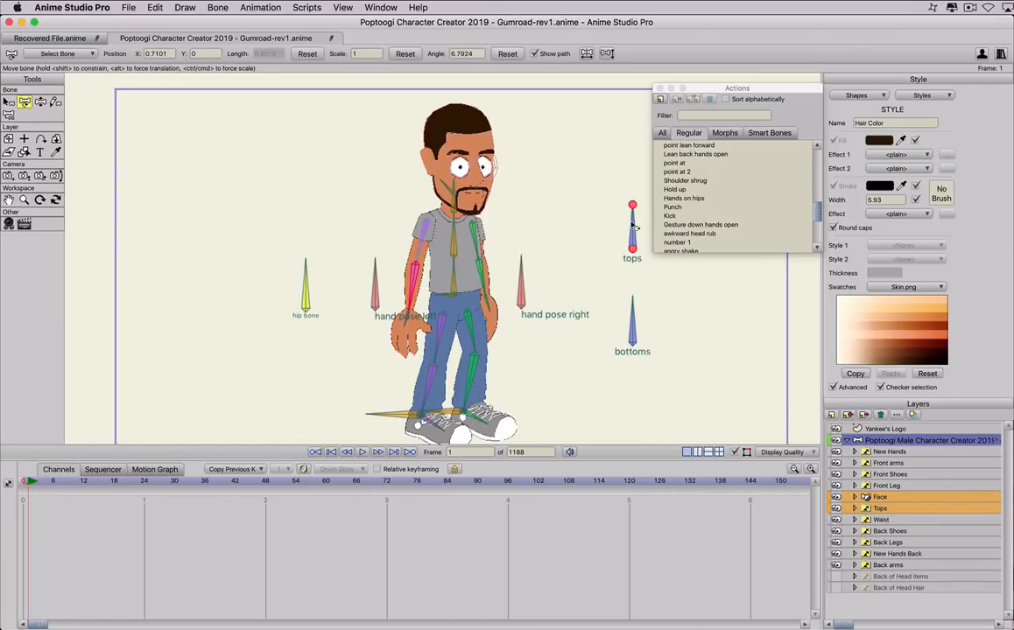
{"action": "left_click_drag", "start_coordinate": [632, 225], "coordinate": [681, 264]}
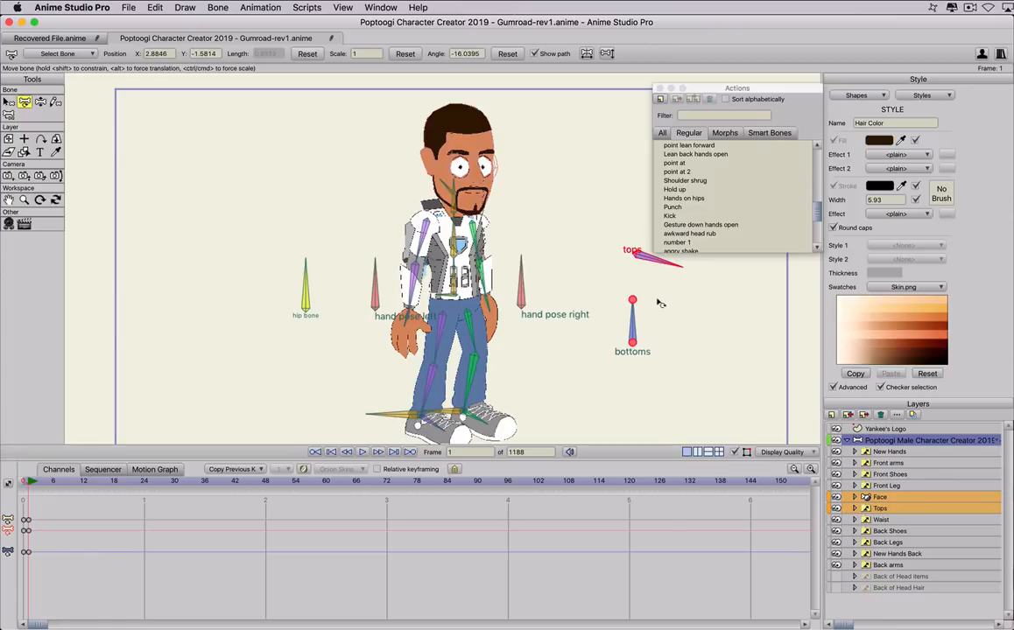
{"action": "left_click_drag", "start_coordinate": [634, 308], "coordinate": [628, 391]}
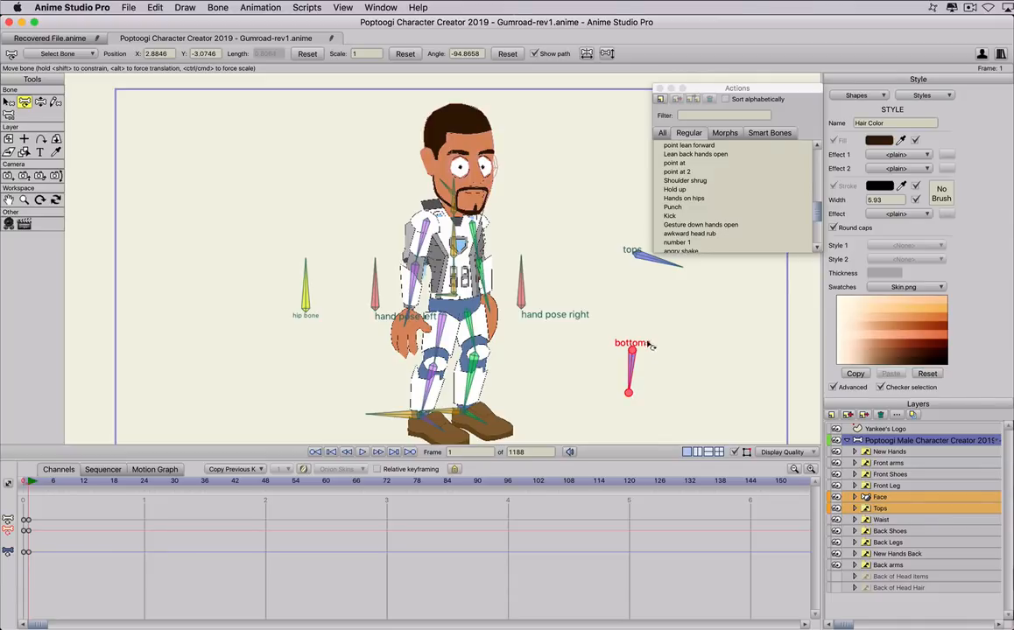
Put the white armored helmet on the character by rotating the Face layer's Head Gear bone to about 82°
{"action": "left_click", "coordinate": [881, 497]}
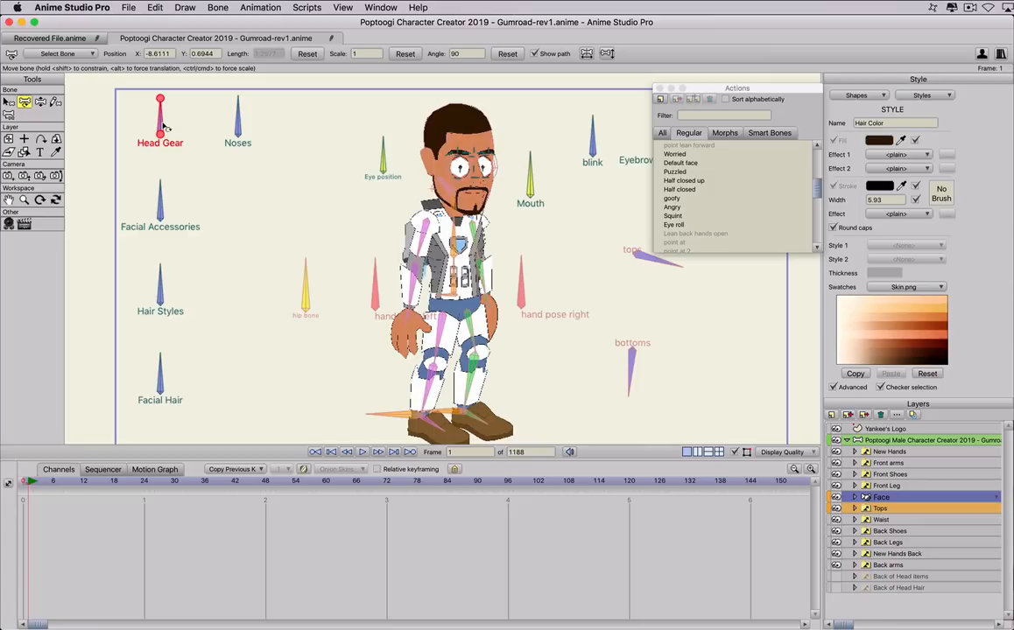
{"action": "left_click_drag", "start_coordinate": [164, 128], "coordinate": [182, 91]}
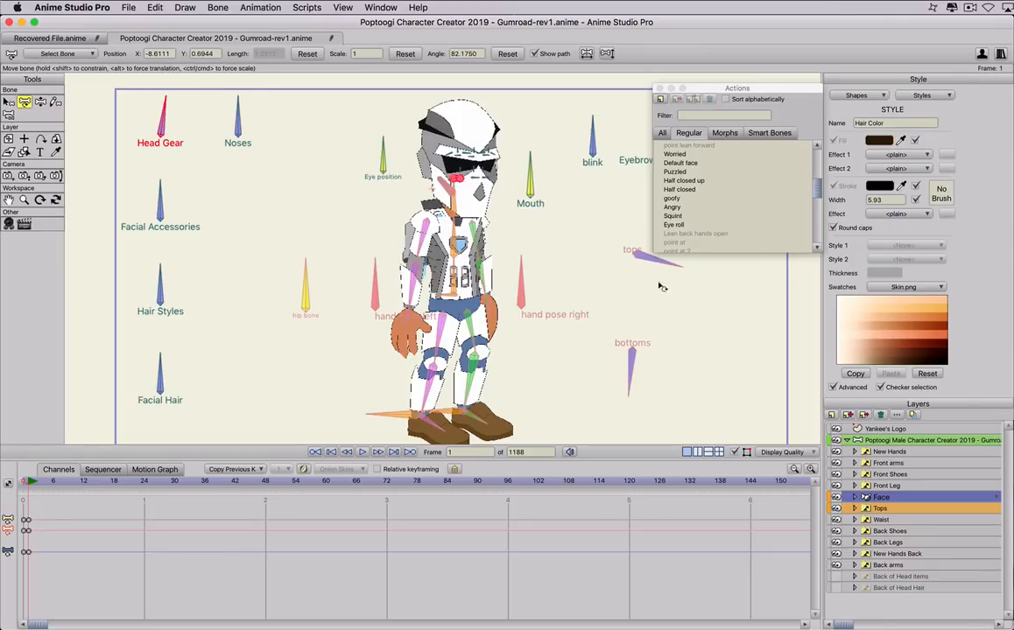
Give the Pants color style a gray fill and a black stroke
{"action": "left_click", "coordinate": [913, 95]}
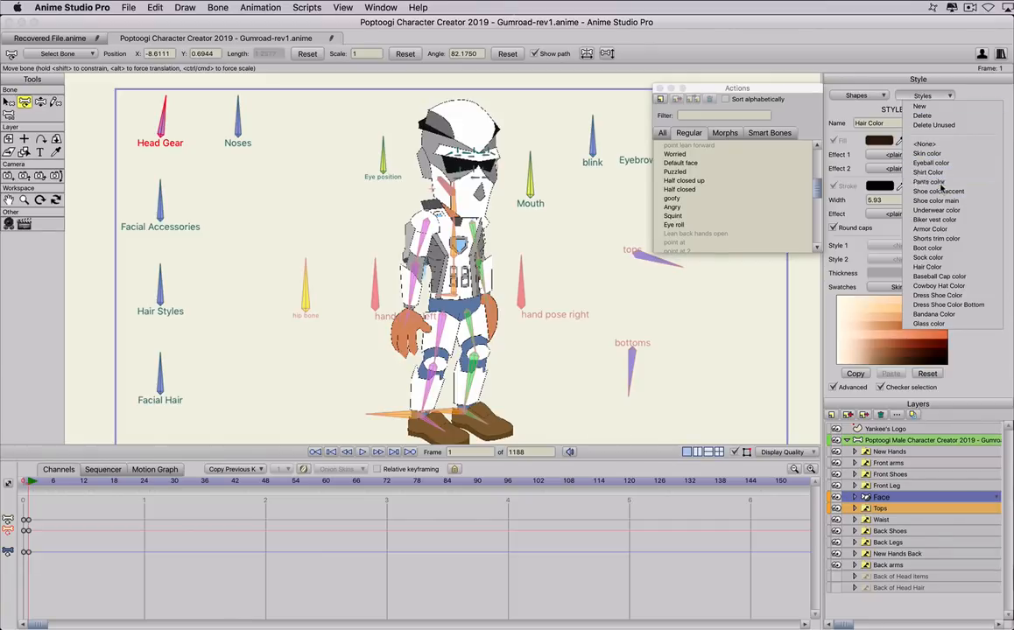
{"action": "left_click", "coordinate": [938, 182]}
{"action": "left_click", "coordinate": [904, 300]}
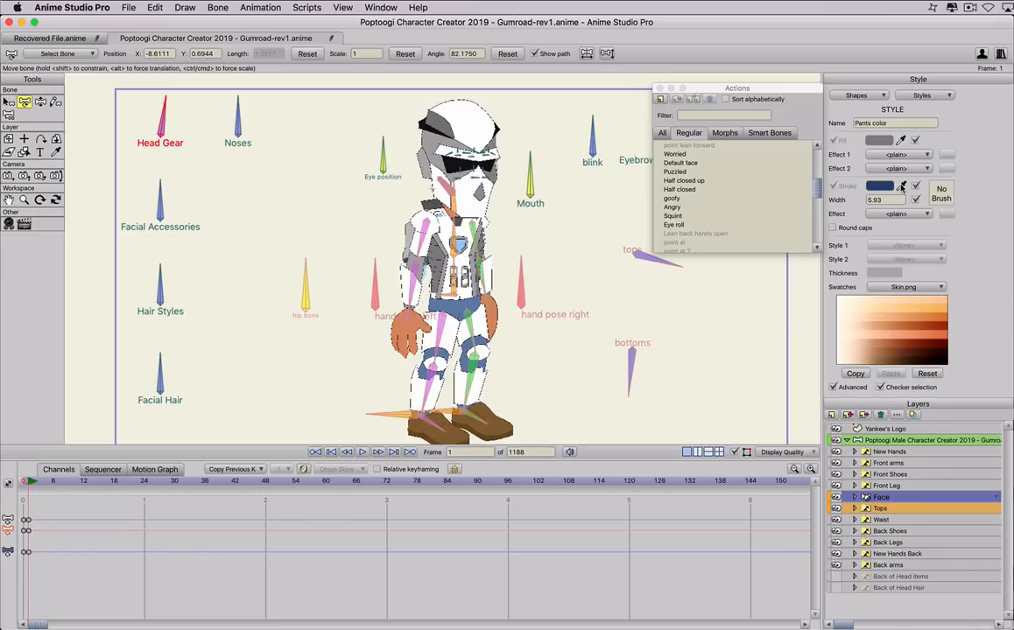
{"action": "mouse_move", "coordinate": [901, 186]}
{"action": "left_mouse_down"}
{"action": "mouse_move", "coordinate": [457, 269]}
{"action": "mouse_move", "coordinate": [452, 297]}
{"action": "mouse_move", "coordinate": [478, 273]}
{"action": "mouse_move", "coordinate": [375, 227]}
{"action": "mouse_move", "coordinate": [412, 142]}
{"action": "left_mouse_up"}
Set the Skin color style's fill to black so the hands look gloved
{"action": "left_click", "coordinate": [925, 95]}
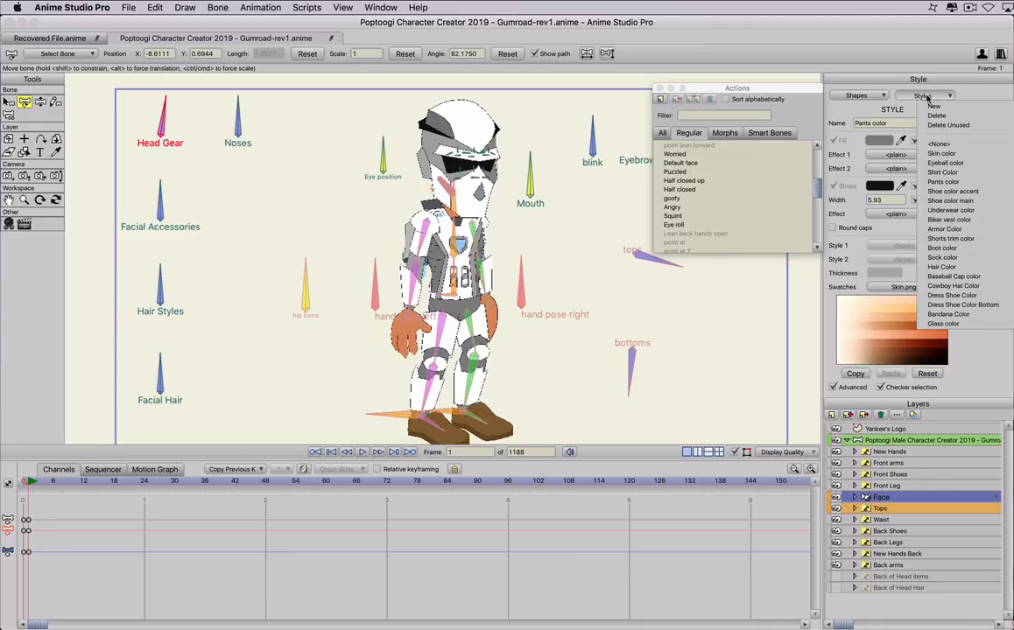
{"action": "left_click", "coordinate": [942, 153]}
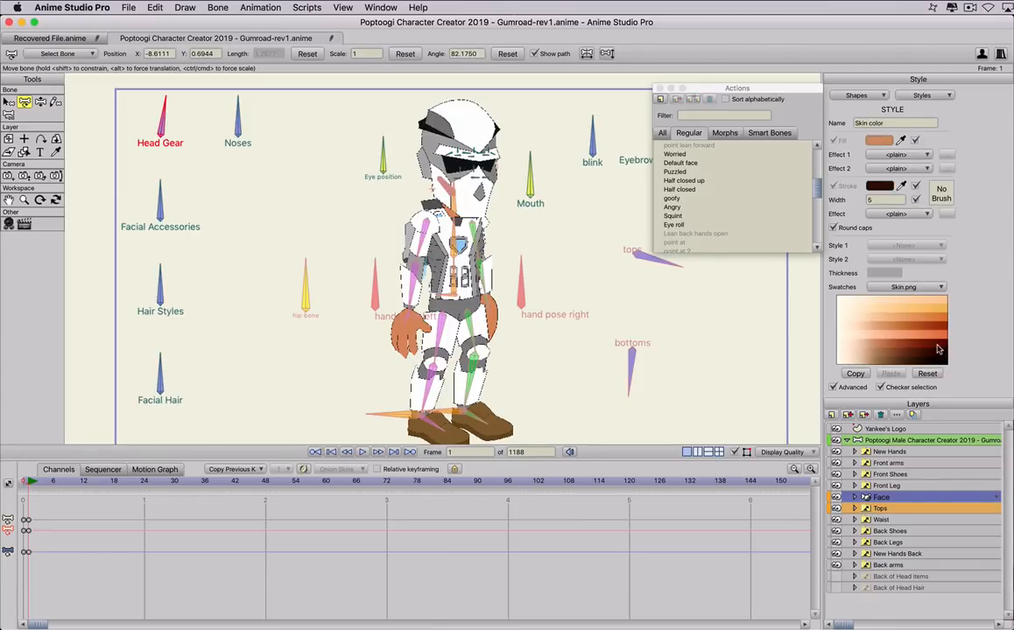
{"action": "left_click", "coordinate": [937, 349]}
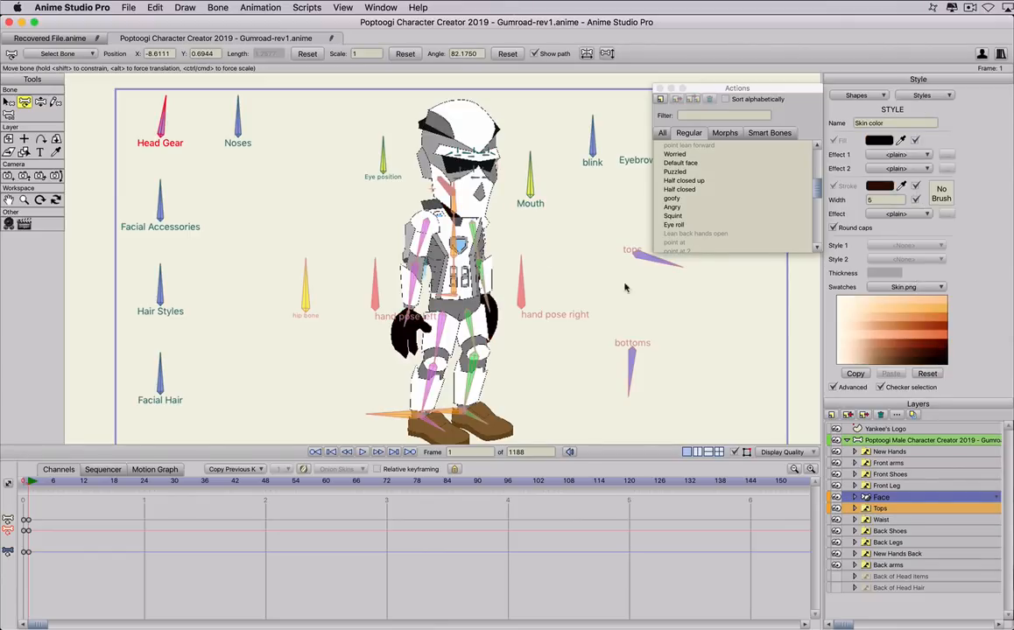
Give the Dress Shoe Color style a white fill and a black stroke
{"action": "left_click", "coordinate": [916, 99]}
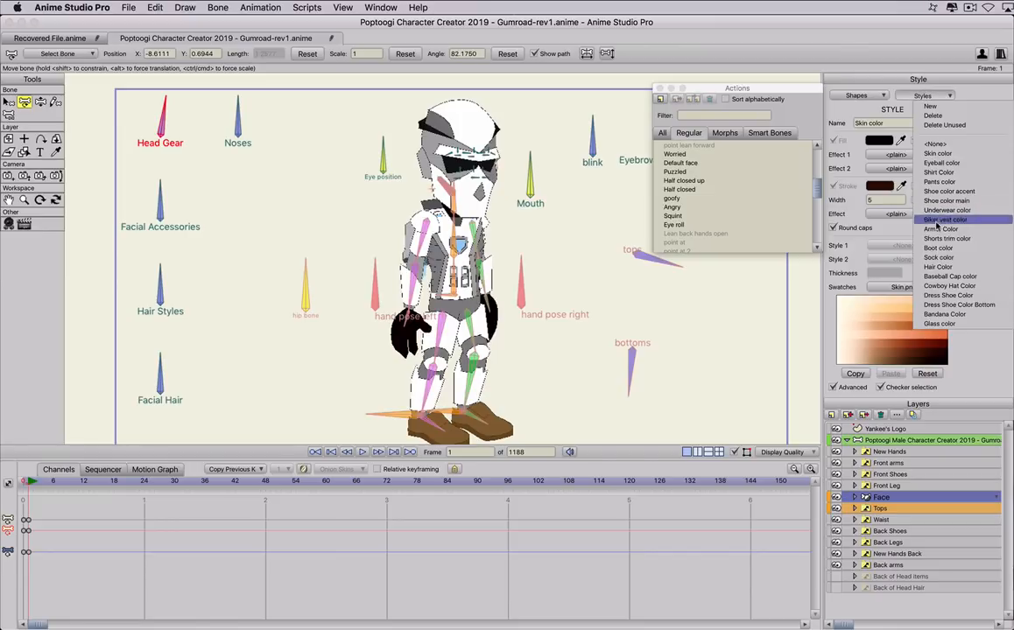
{"action": "left_click", "coordinate": [947, 295]}
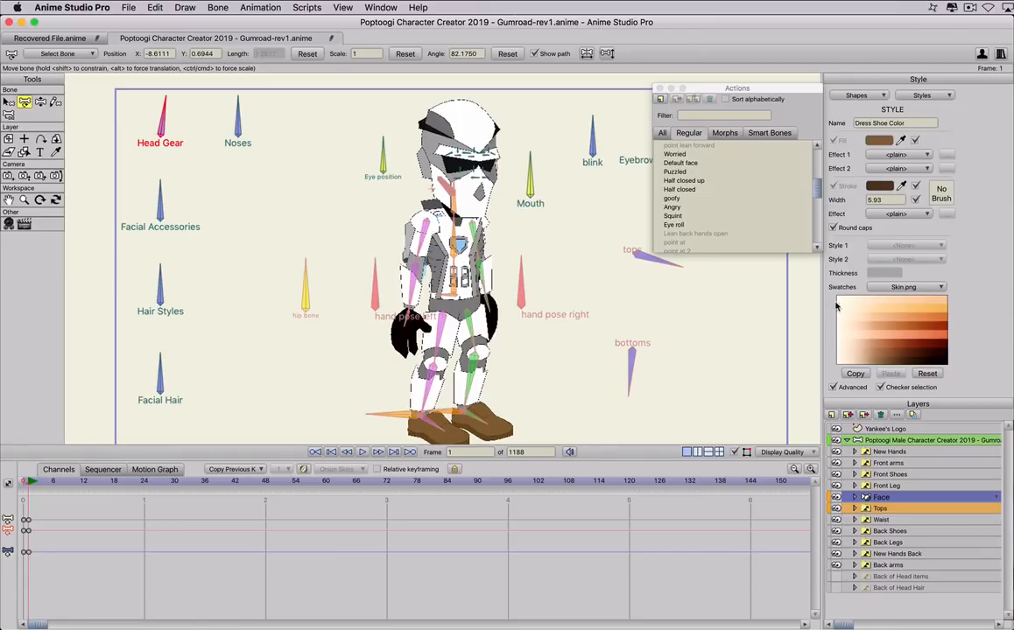
{"action": "left_click", "coordinate": [839, 301]}
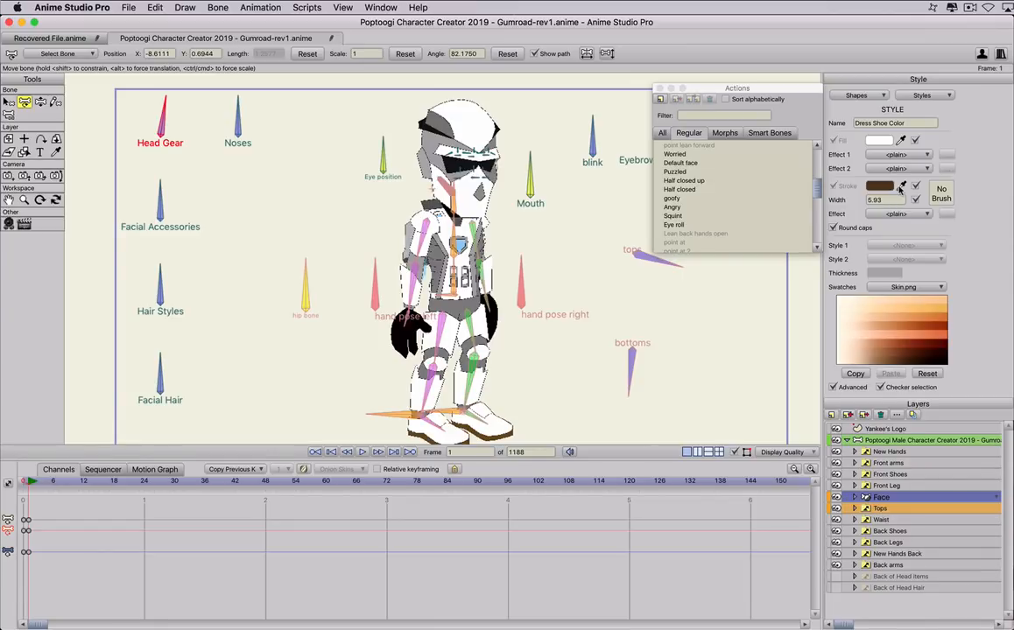
{"action": "left_click", "coordinate": [940, 361]}
Set the fill and stroke of the Dress Shoe Color Bottom style to black
{"action": "left_click", "coordinate": [919, 98]}
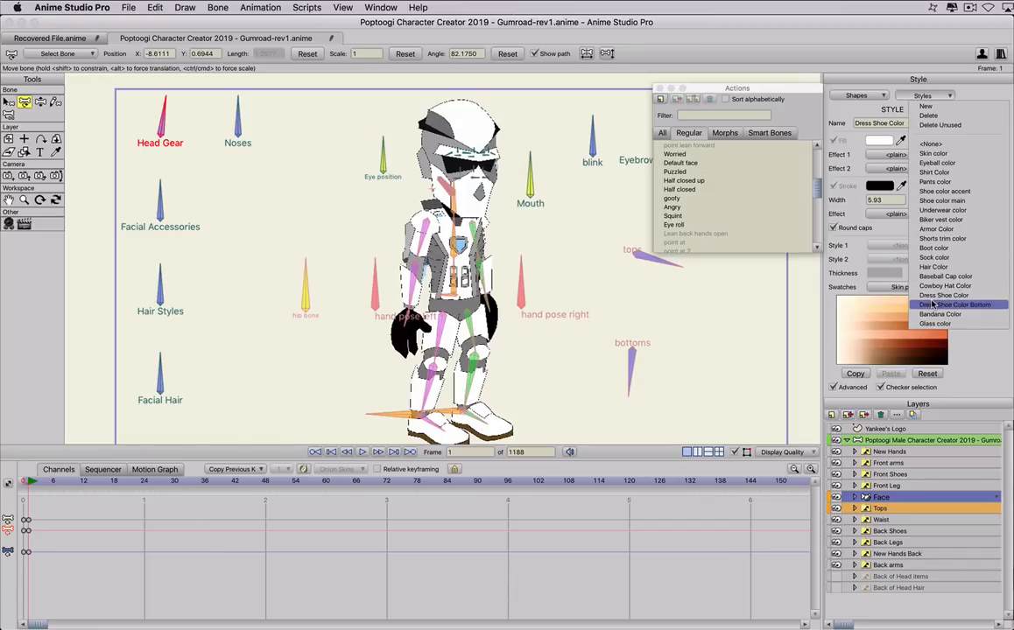
{"action": "left_click", "coordinate": [928, 296]}
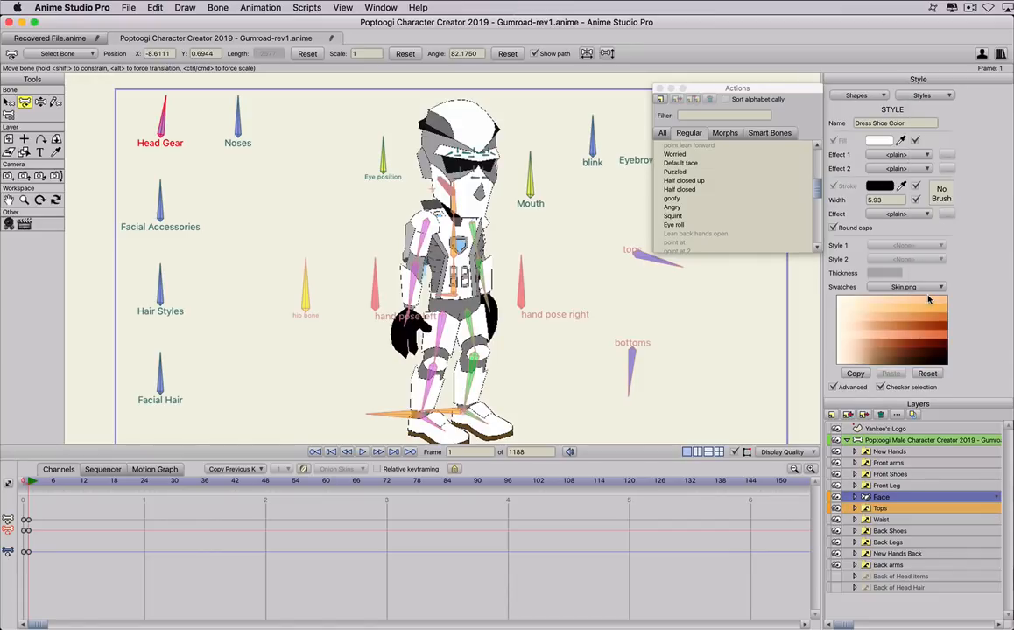
{"action": "left_click", "coordinate": [922, 96]}
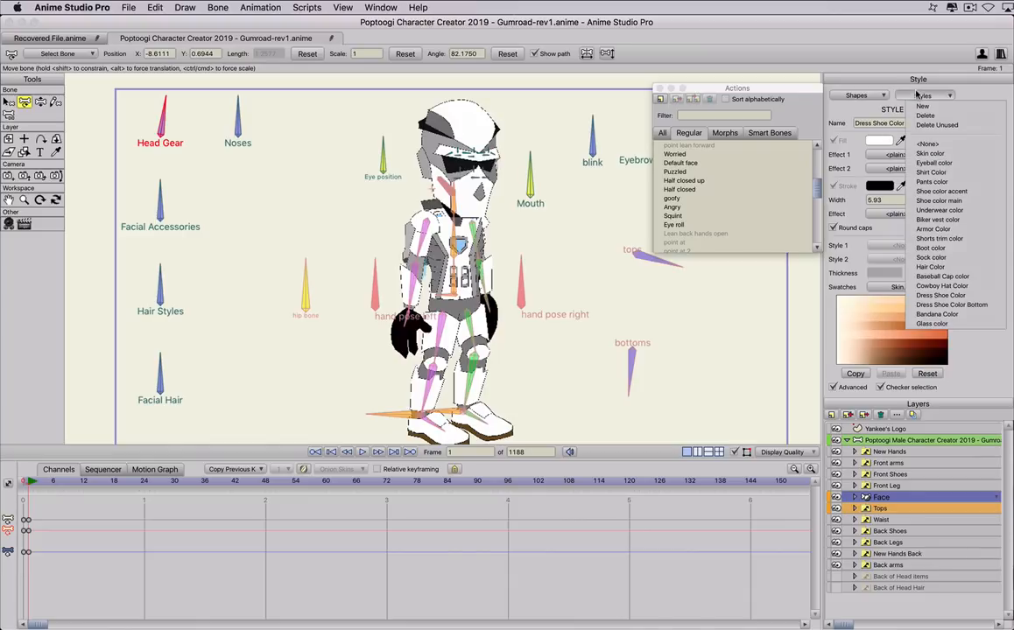
{"action": "left_click", "coordinate": [951, 304]}
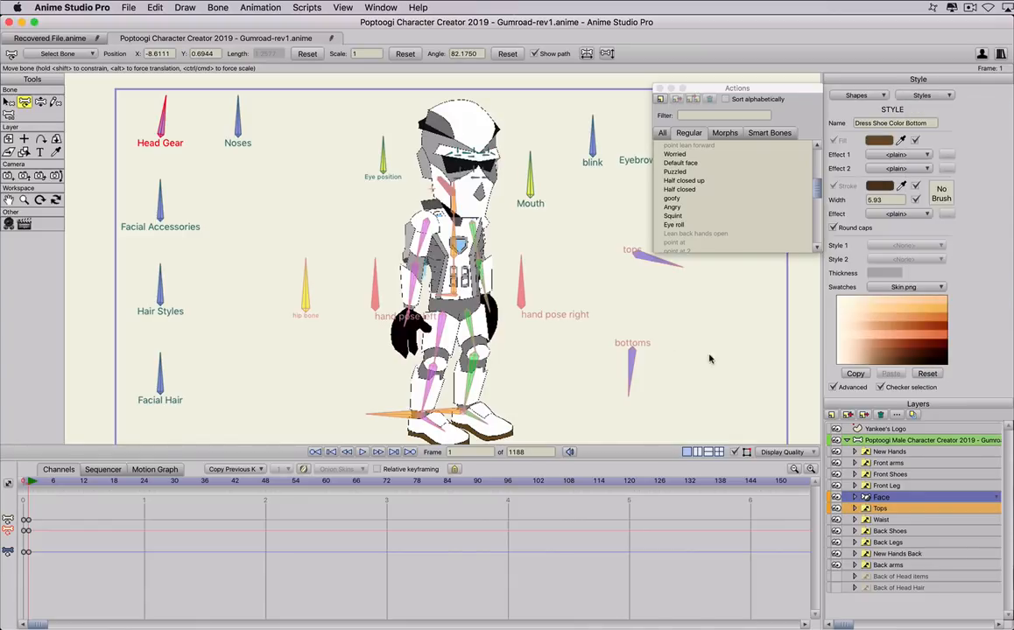
{"action": "left_click", "coordinate": [940, 364]}
{"action": "left_click", "coordinate": [939, 363]}
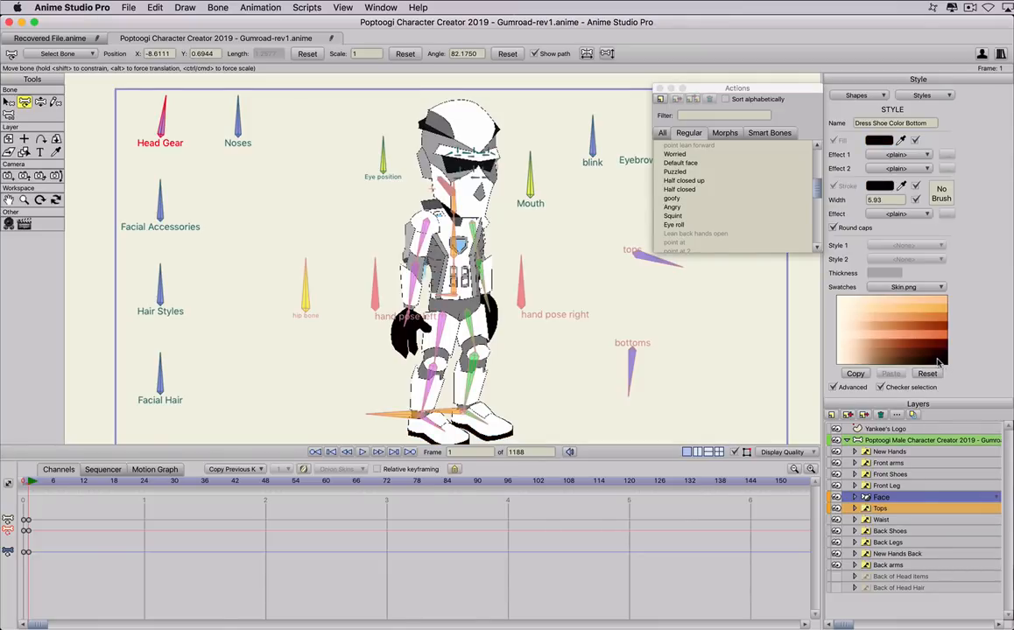
Save the project on the Desktop as a new file named Sci-Fi dude
{"action": "scroll", "coordinate": [502, 199], "scroll_direction": "down", "scroll_amount": 3}
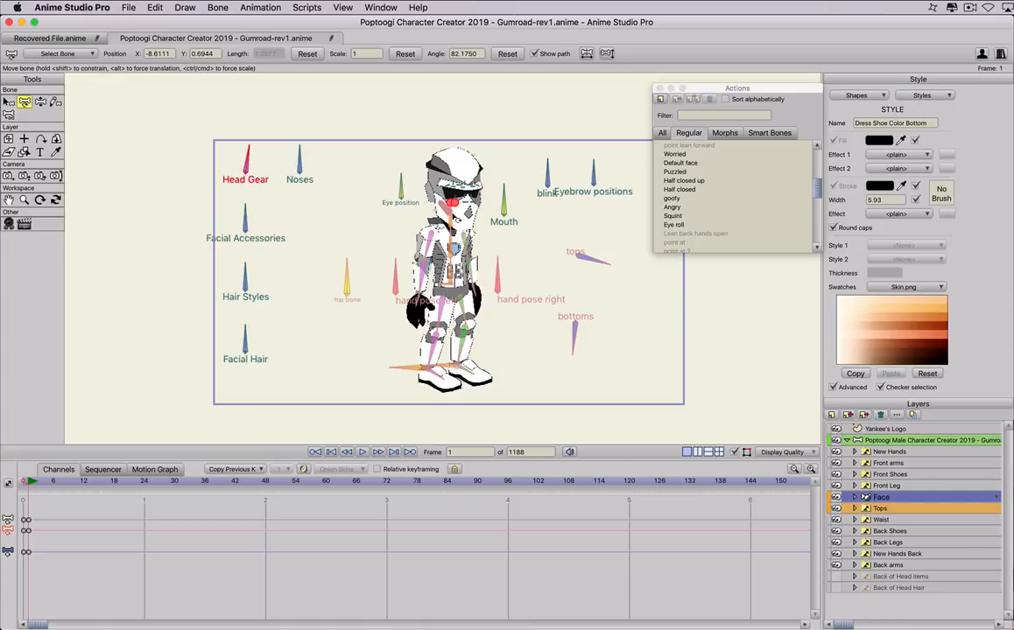
{"action": "left_click", "coordinate": [128, 7]}
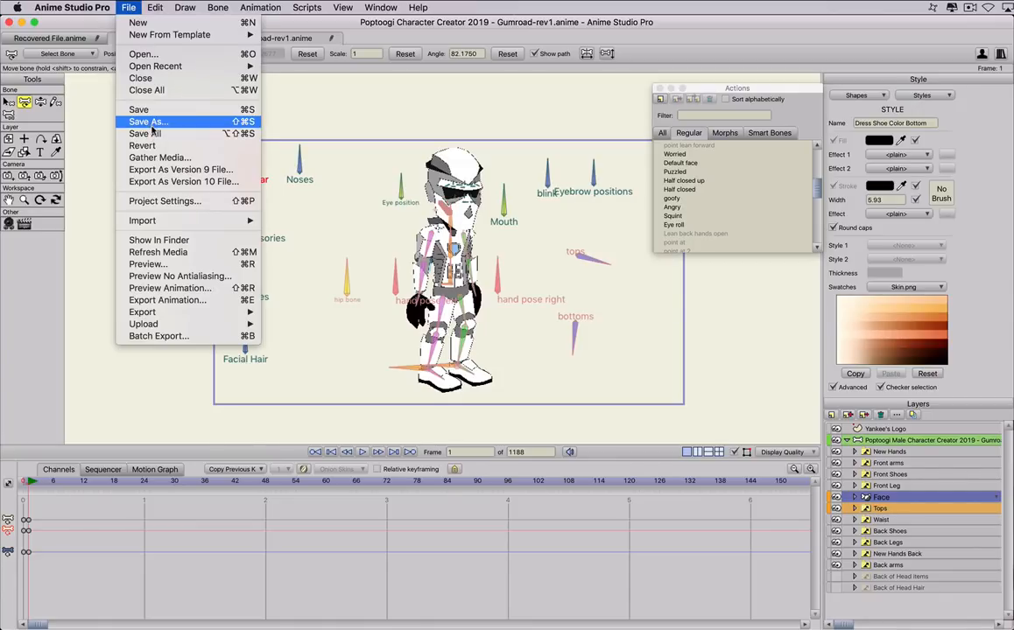
{"action": "left_click", "coordinate": [211, 125]}
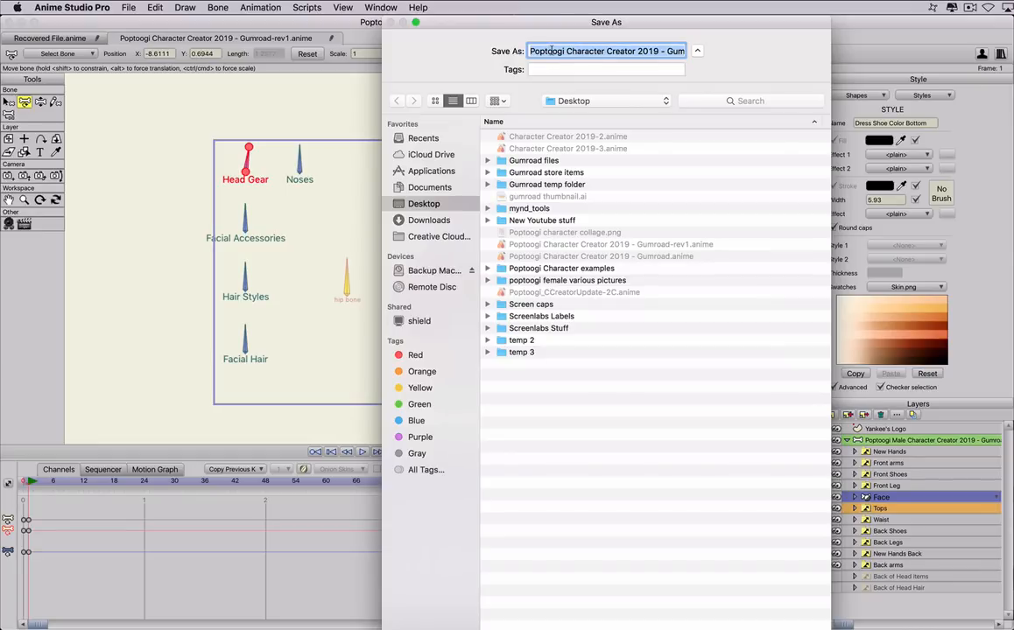
{"action": "type", "text": "Sci-F"}
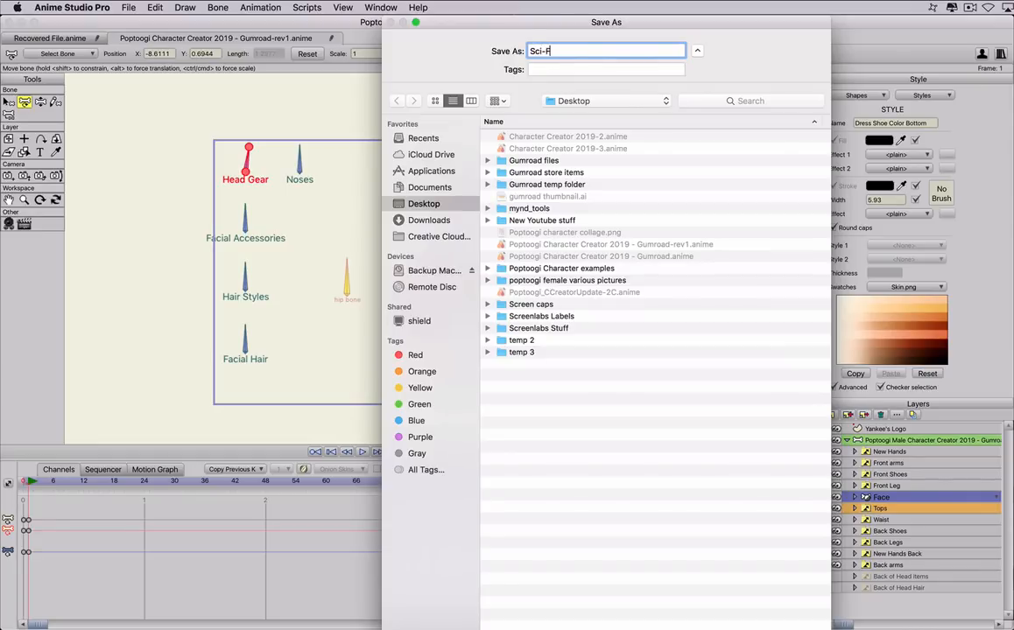
{"action": "type", "text": "i dude"}
{"action": "key", "text": "Return"}
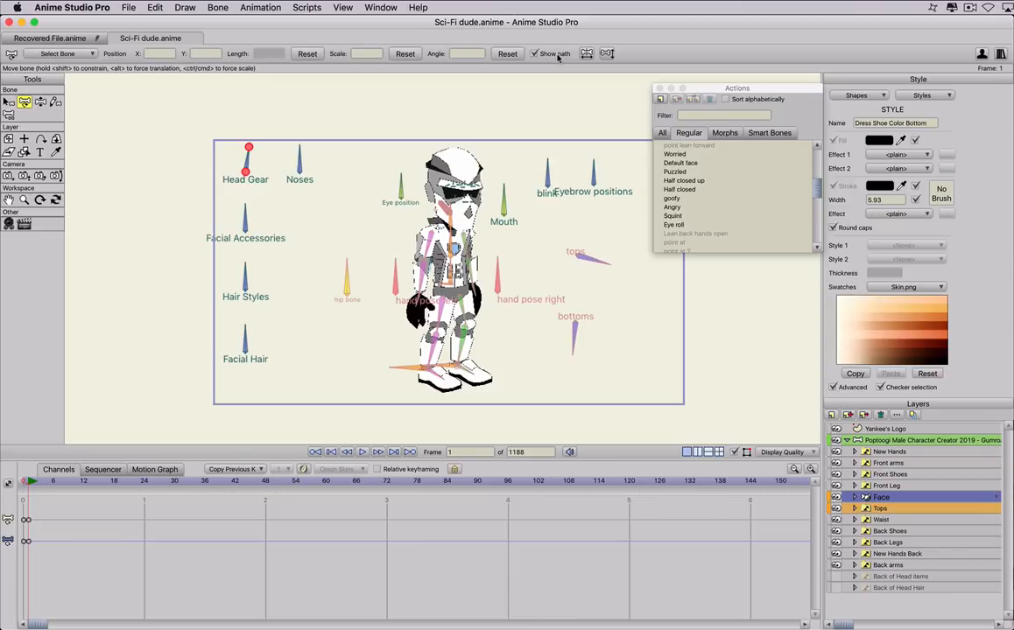
{"action": "left_click", "coordinate": [593, 160]}
{"action": "scroll", "coordinate": [626, 319], "scroll_direction": "up", "scroll_amount": 1}
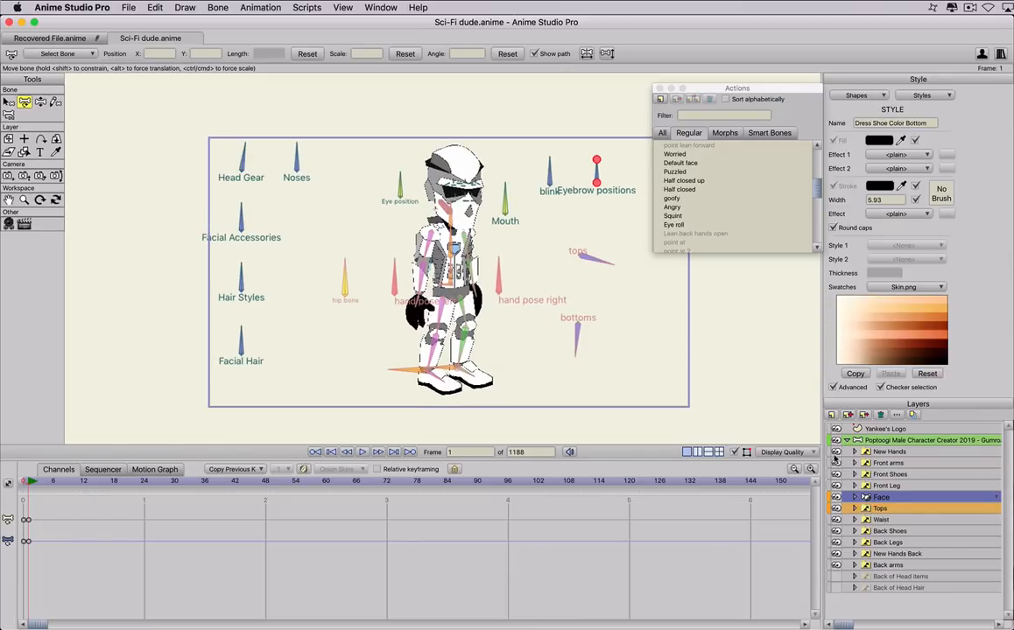
{"action": "scroll", "coordinate": [843, 452], "scroll_direction": "down", "scroll_amount": 1}
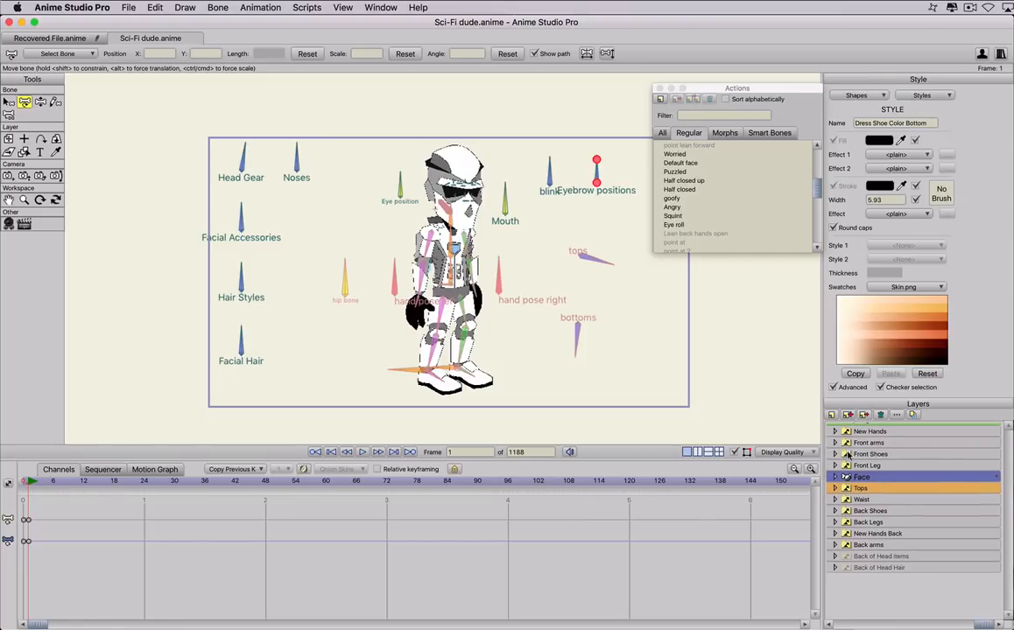
{"action": "left_click", "coordinate": [855, 432]}
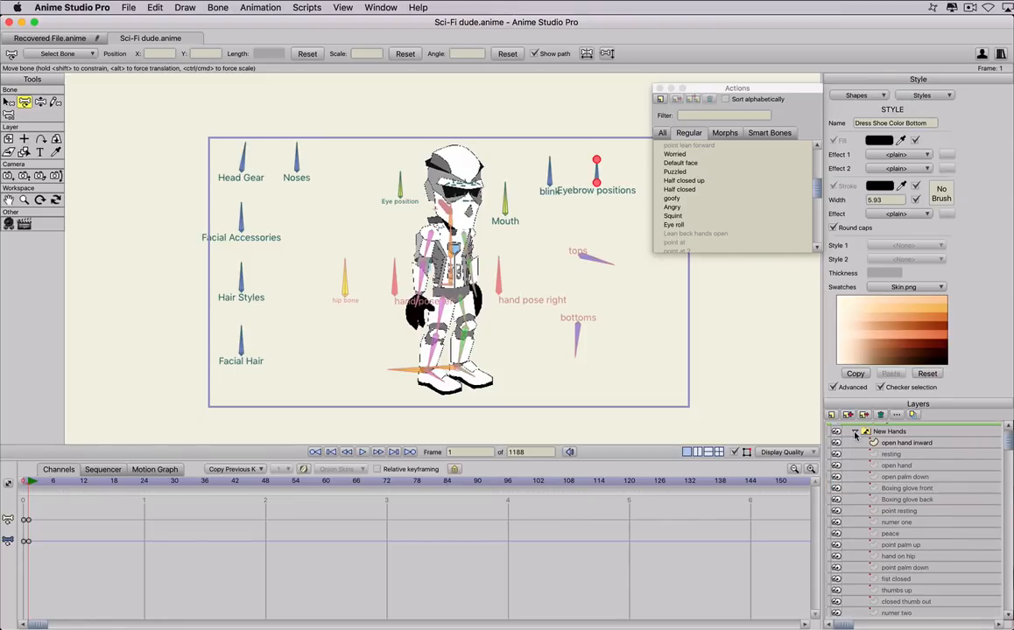
{"action": "left_click", "coordinate": [855, 432]}
Delete all layers in the Front arms group except sci-fi, including Long sleeve, None and Short Sleeve
{"action": "left_click", "coordinate": [854, 464]}
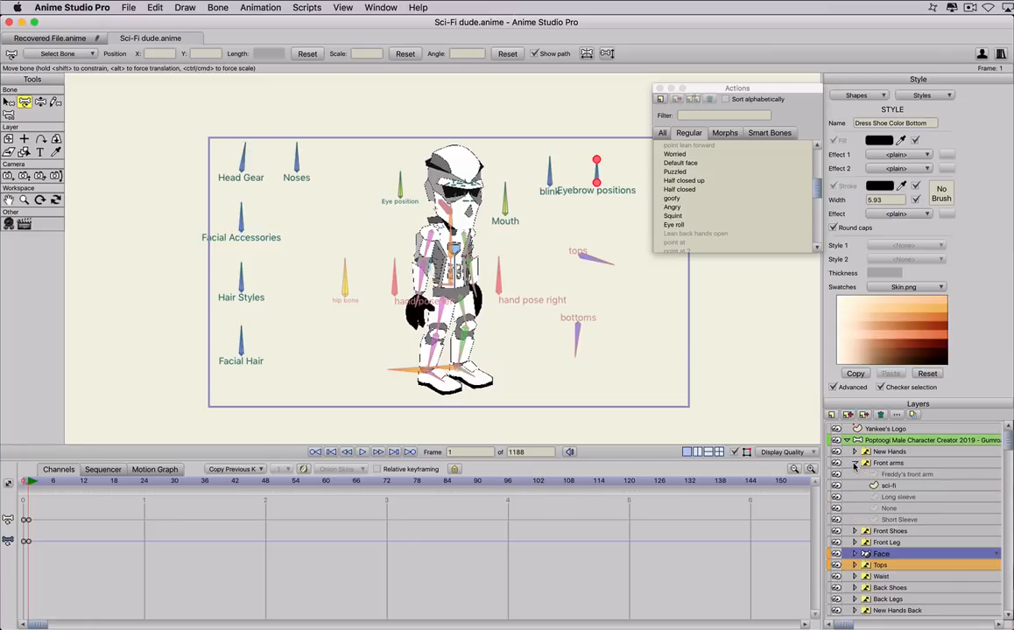
{"action": "left_click", "coordinate": [888, 496]}
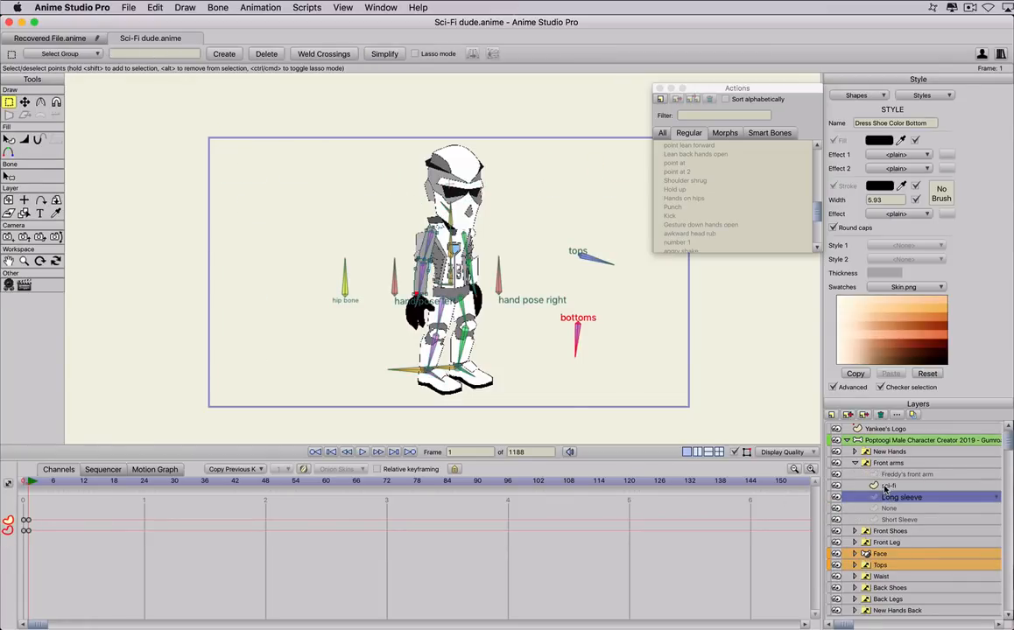
{"action": "left_click", "coordinate": [891, 520], "text": "shift"}
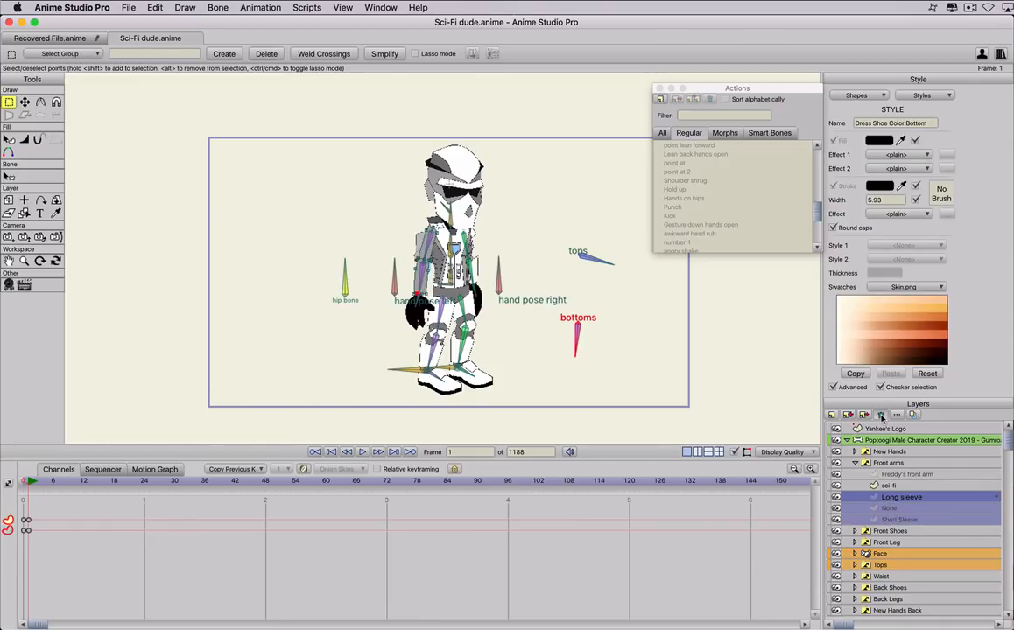
{"action": "left_click", "coordinate": [888, 474]}
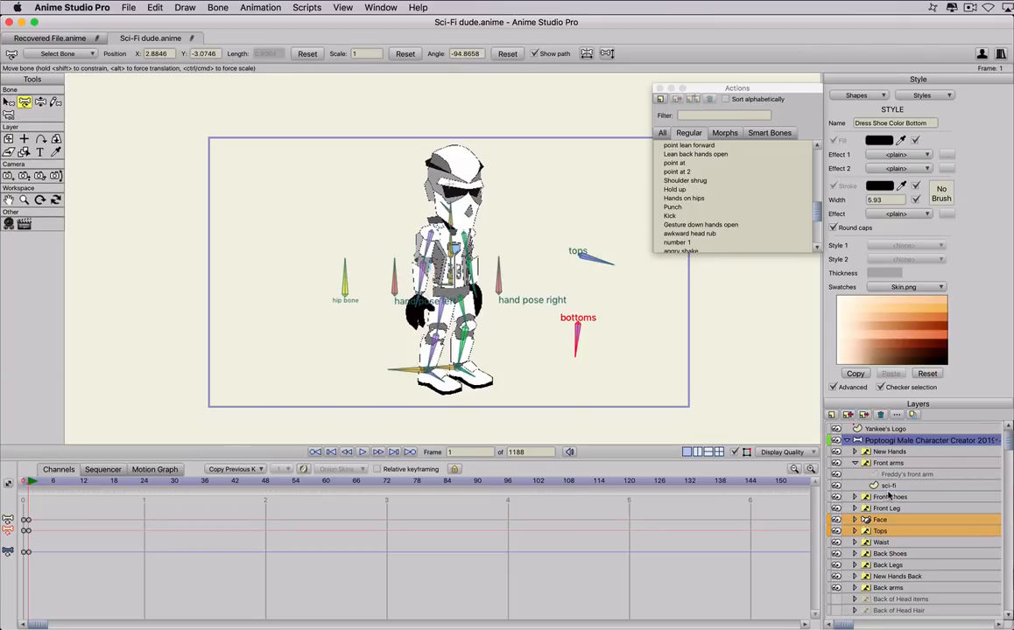
{"action": "left_click", "coordinate": [882, 416]}
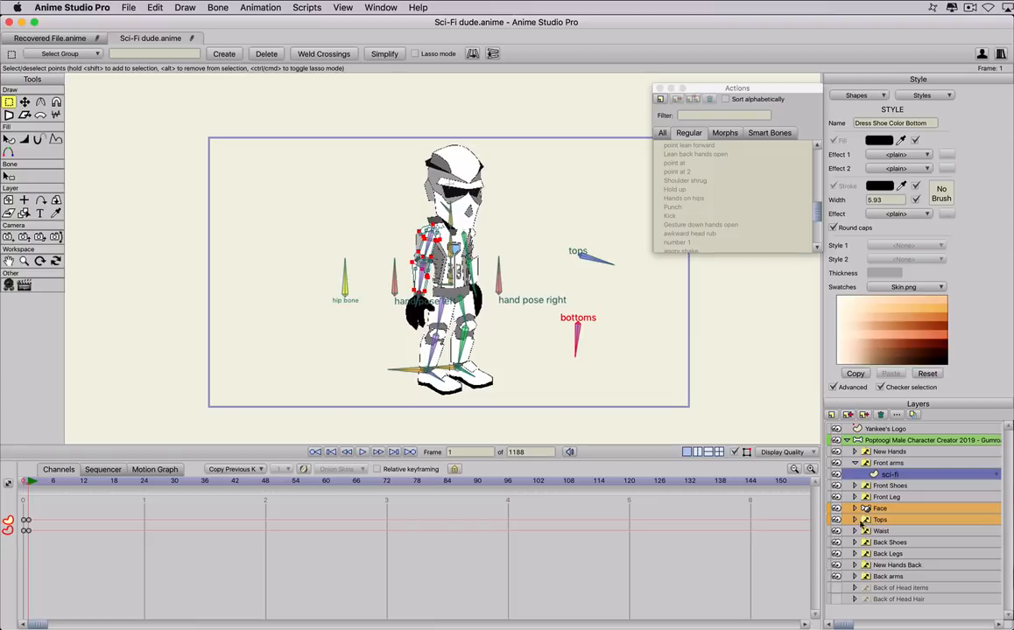
Delete the Timberlands, Sneaker, Flip Flops and None layers from the Front Shoes group, keeping only Dress Shoe
{"action": "scroll", "coordinate": [845, 499], "scroll_direction": "down", "scroll_amount": 1}
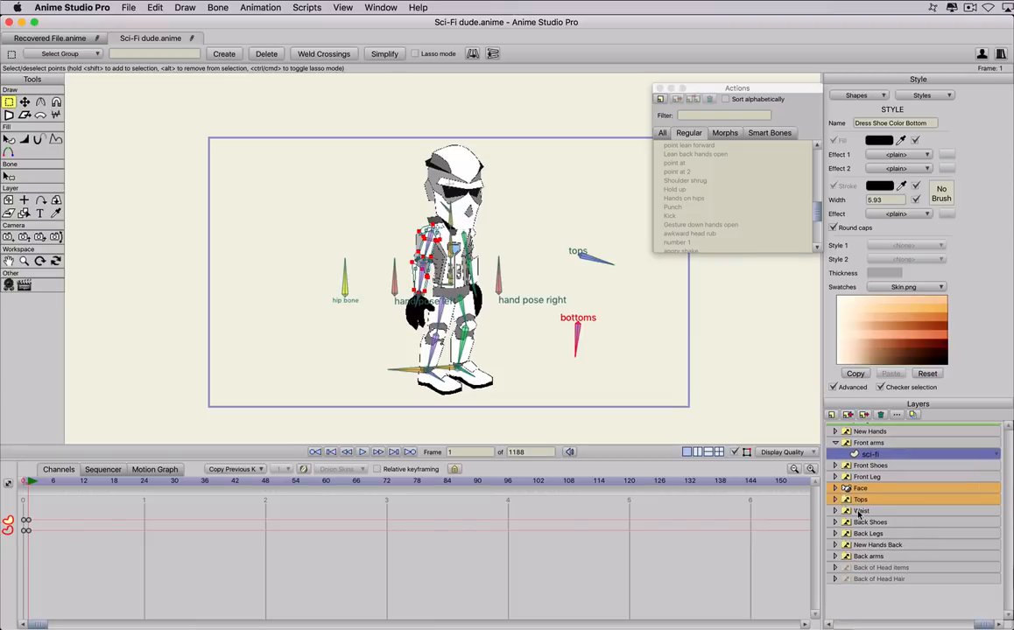
{"action": "left_click", "coordinate": [854, 465]}
{"action": "left_click", "coordinate": [900, 477]}
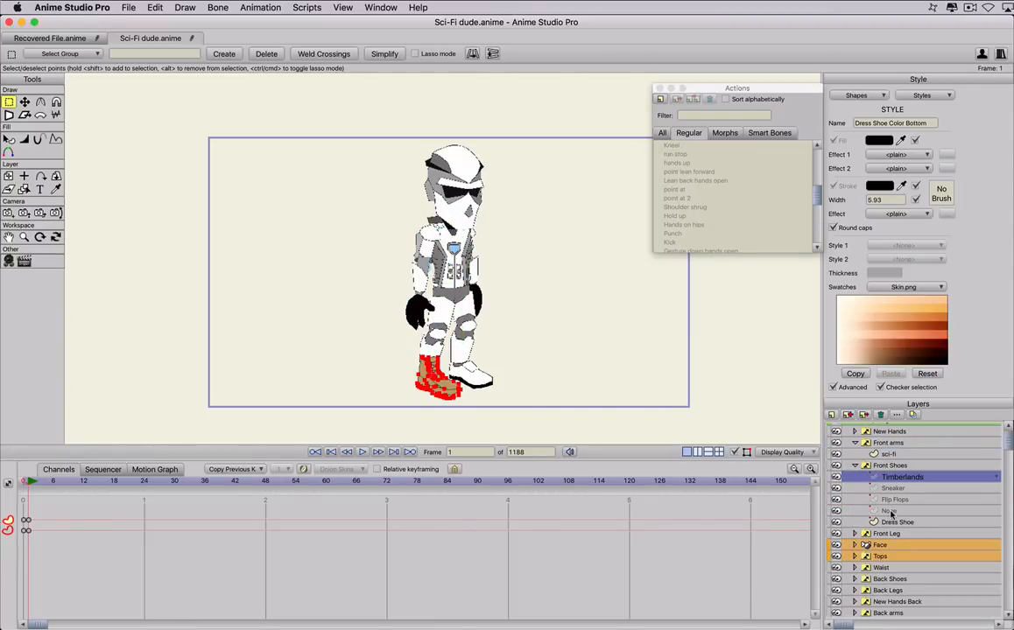
{"action": "left_click", "coordinate": [890, 512], "text": "shift"}
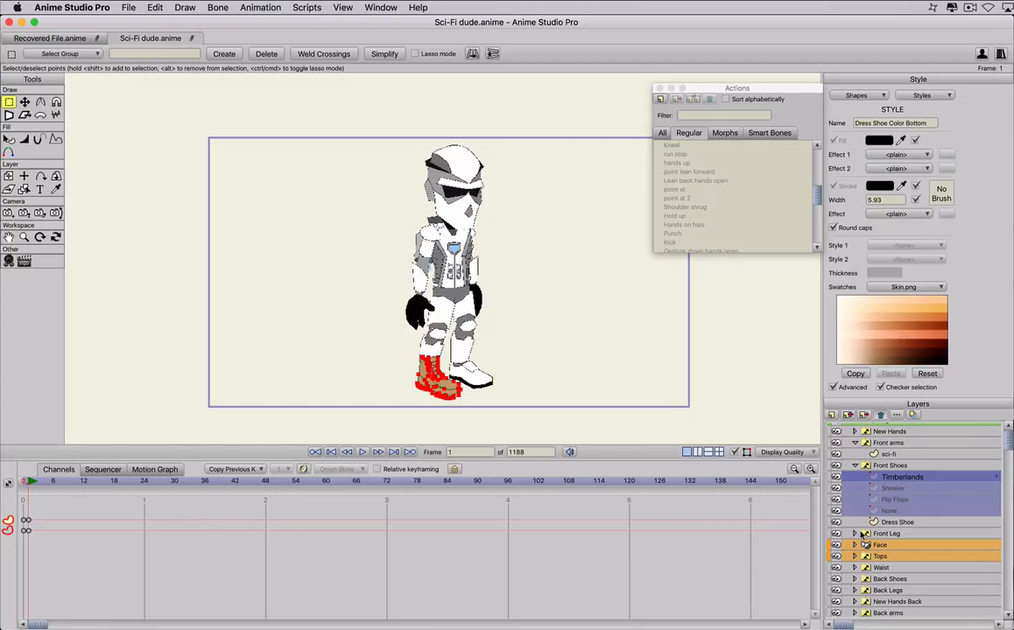
{"action": "key", "text": "super+BackSpace"}
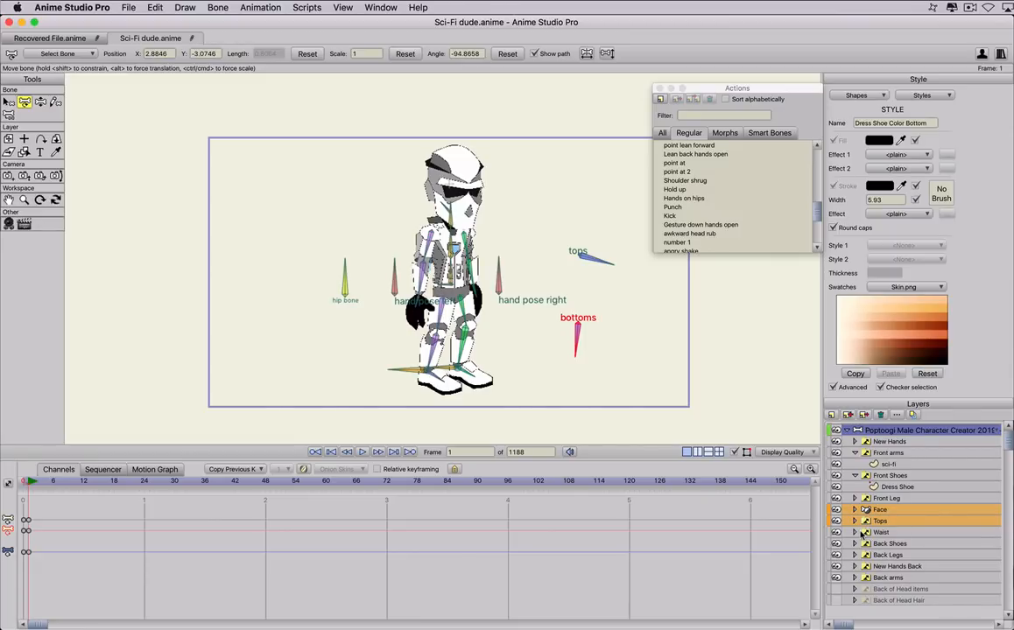
{"action": "left_click", "coordinate": [855, 477]}
Delete the Pants, Athletic Shorts and None layers from the Front Leg group, keeping only sci-fi, and collapse the group
{"action": "left_click", "coordinate": [854, 496]}
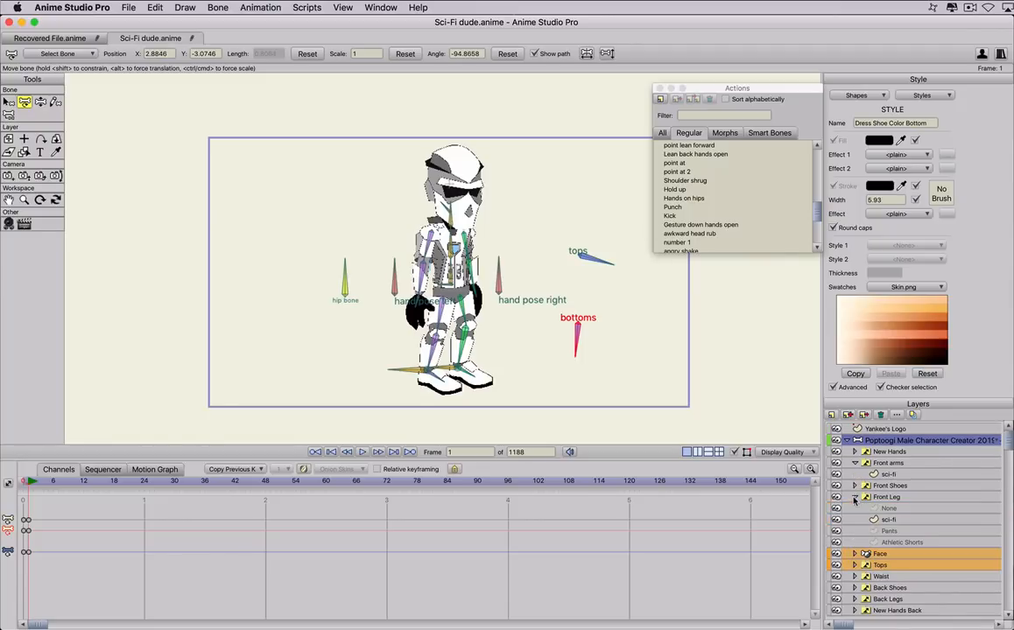
{"action": "left_click", "coordinate": [889, 531]}
{"action": "left_click", "coordinate": [886, 542], "text": "shift"}
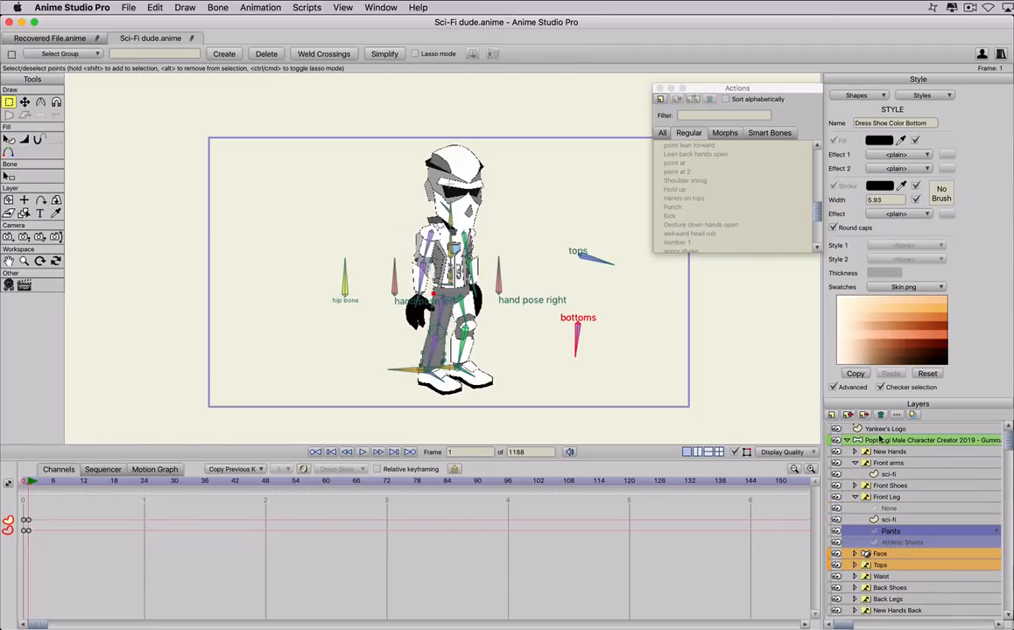
{"action": "left_click", "coordinate": [879, 509]}
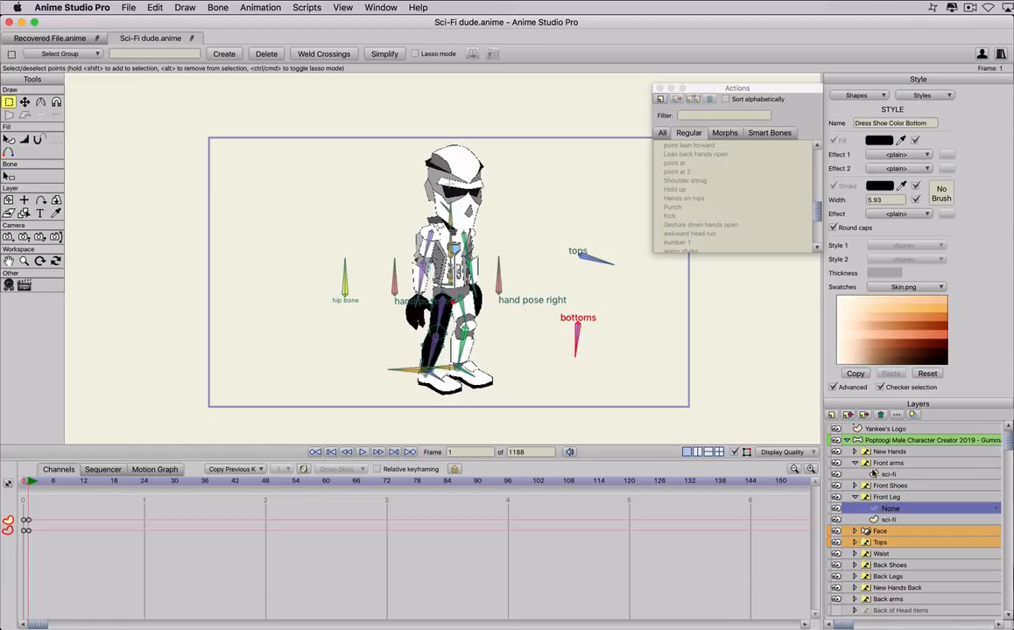
{"action": "left_click", "coordinate": [880, 417]}
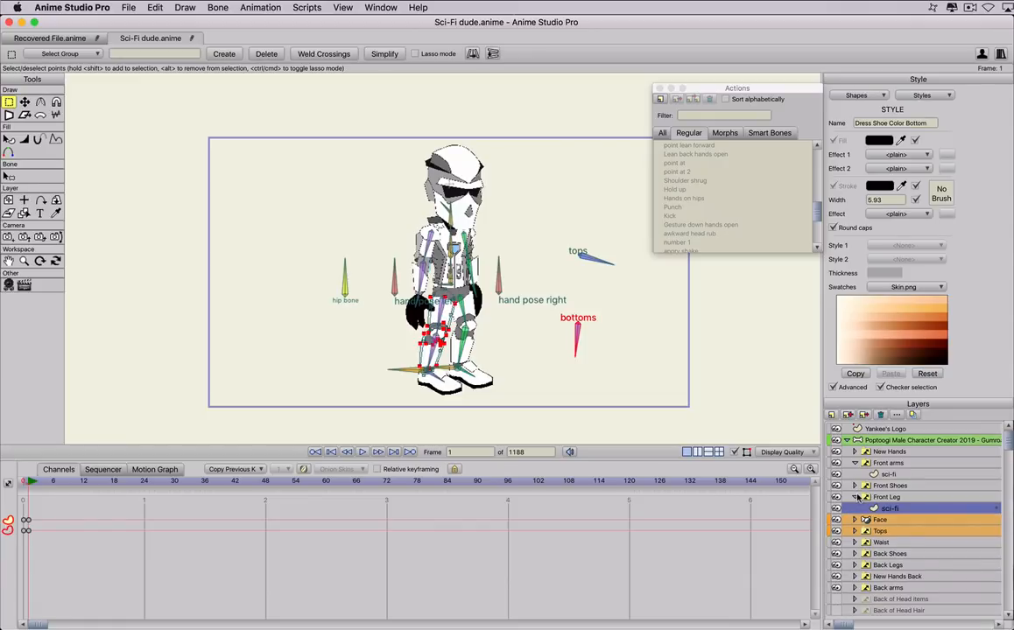
{"action": "left_click", "coordinate": [855, 496]}
{"action": "left_click", "coordinate": [854, 462]}
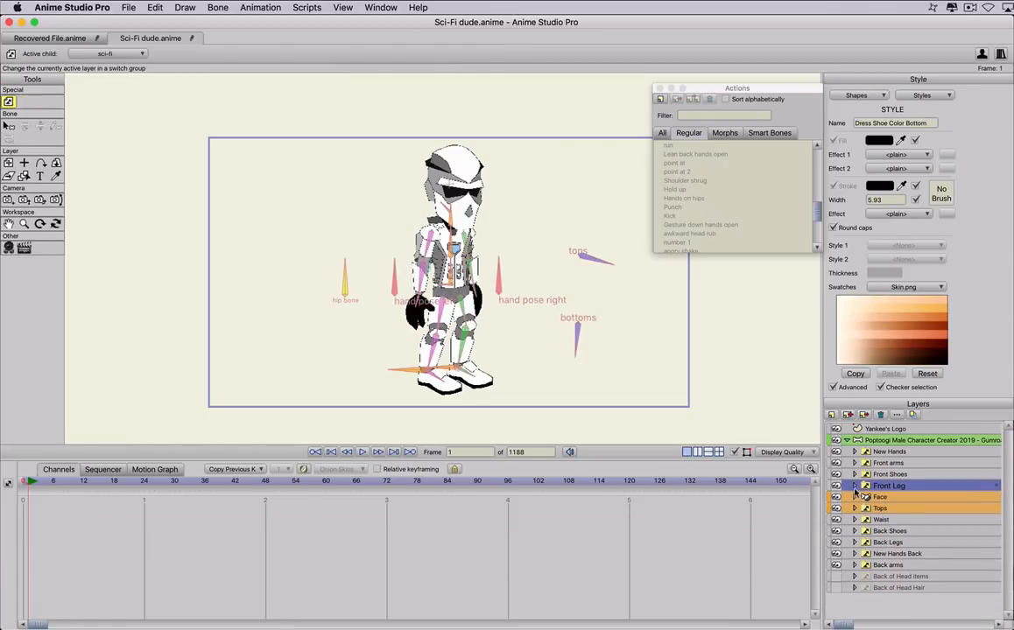
Delete the Head Gear layers from Beret through Freds Fedora inside the Face group, keeping the Sci-Fi helmet
{"action": "left_click", "coordinate": [854, 497]}
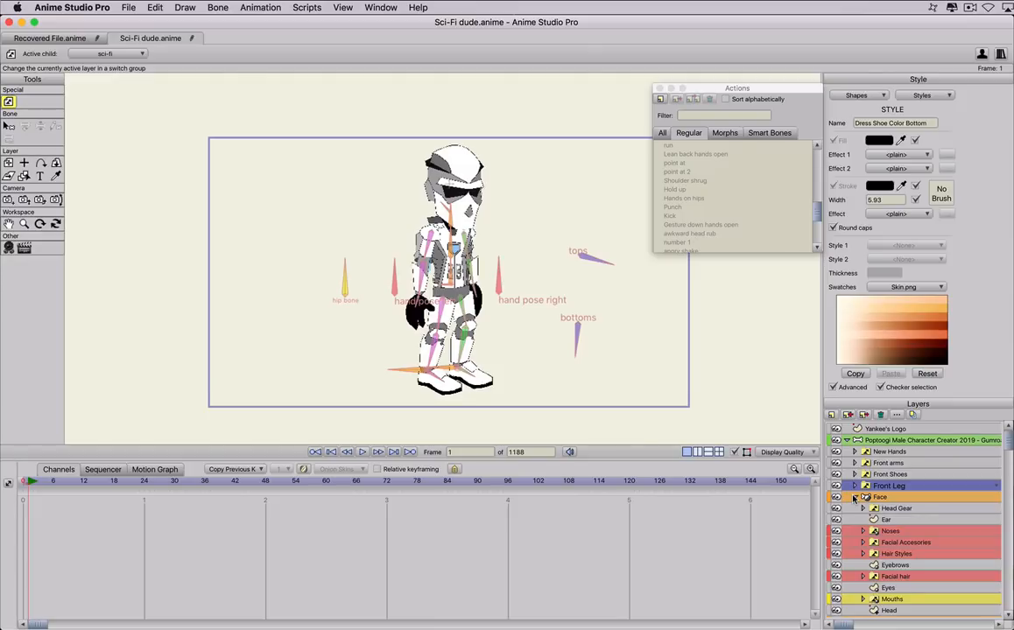
{"action": "left_click", "coordinate": [862, 509]}
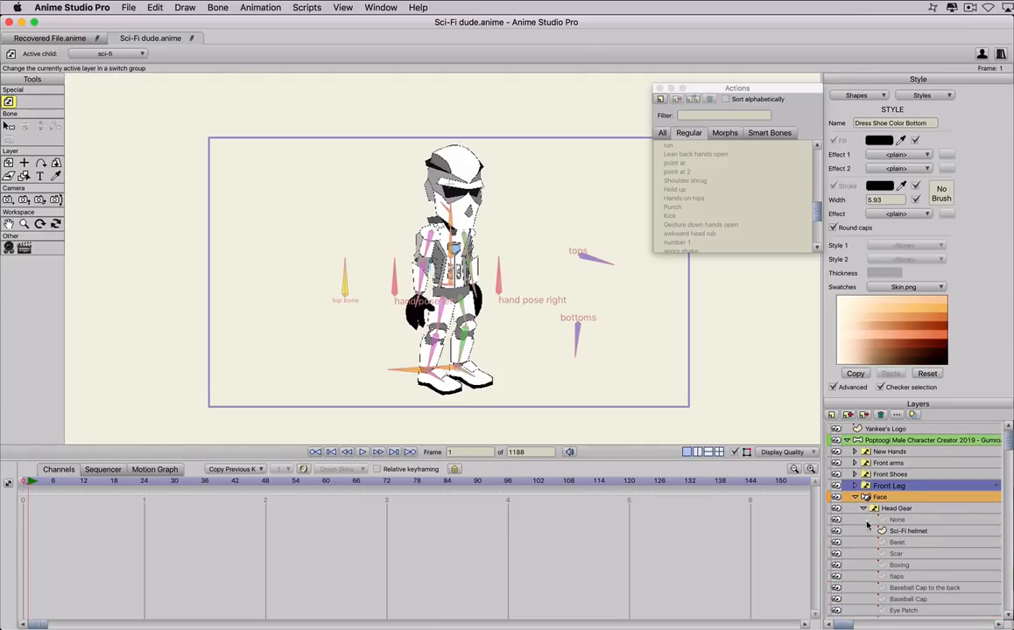
{"action": "scroll", "coordinate": [886, 543], "scroll_direction": "down", "scroll_amount": 2}
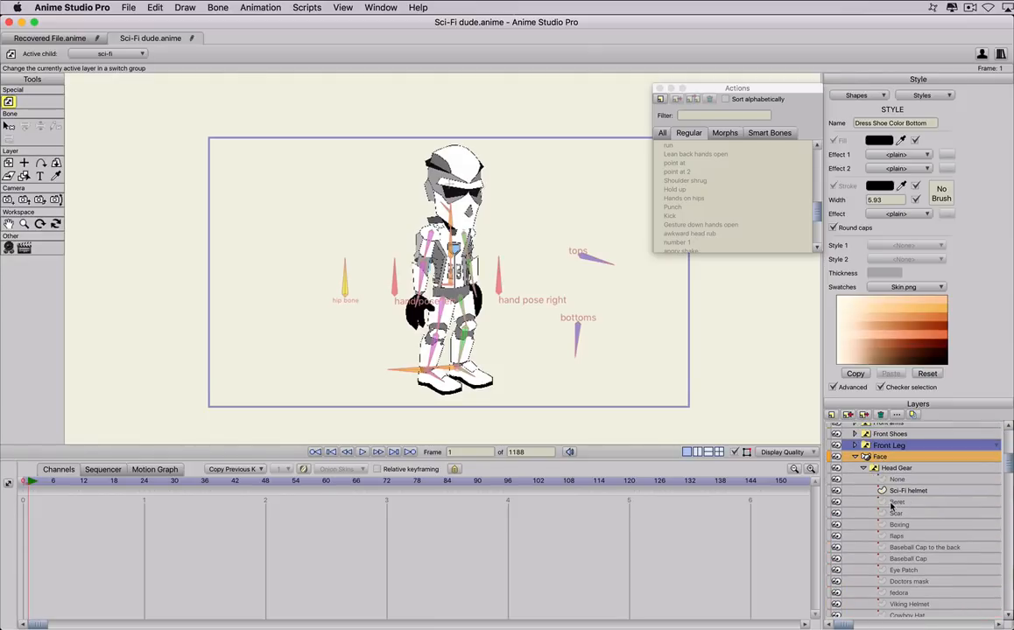
{"action": "left_click", "coordinate": [893, 502]}
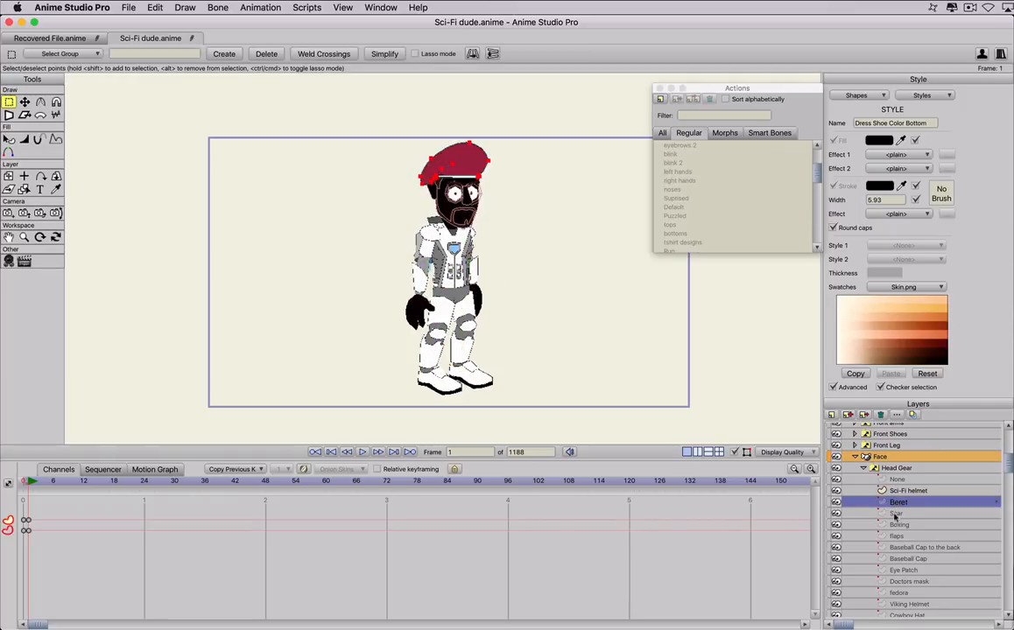
{"action": "scroll", "coordinate": [897, 525], "scroll_direction": "down", "scroll_amount": 3}
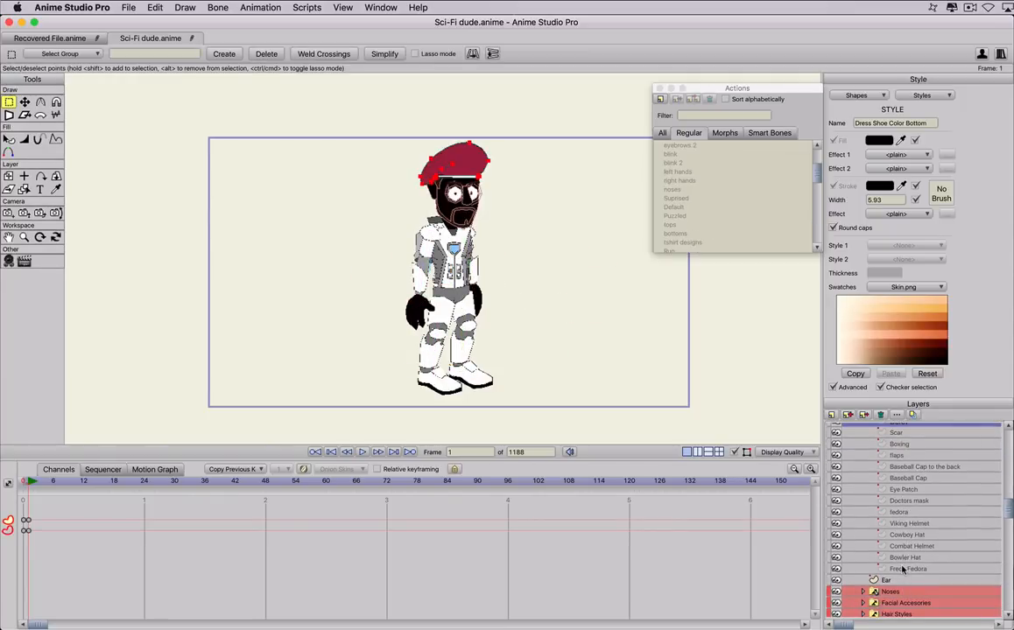
{"action": "left_click", "coordinate": [902, 569], "text": "shift"}
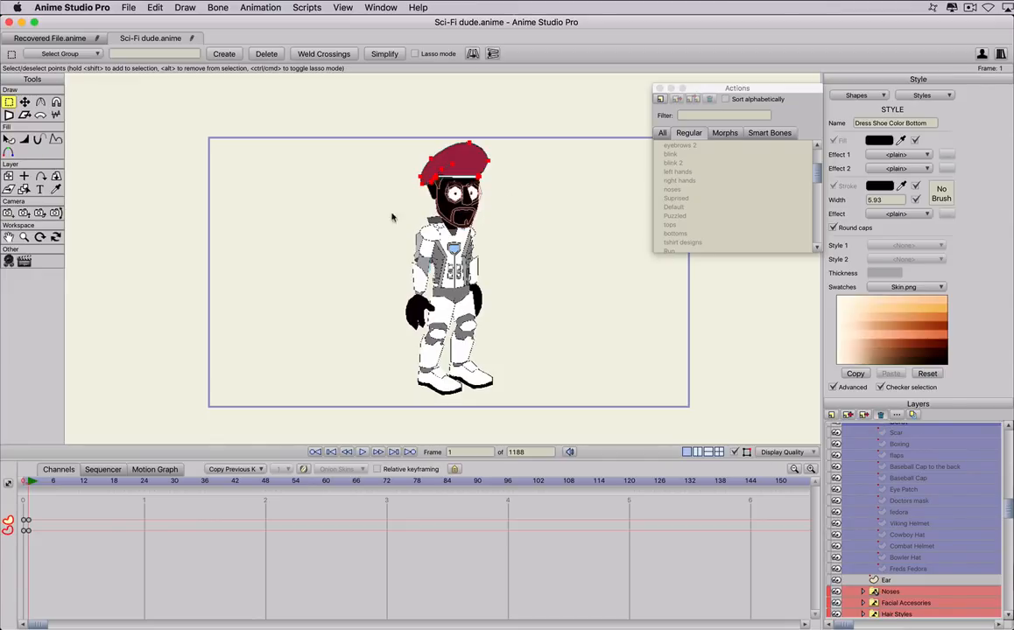
{"action": "key", "text": "Delete"}
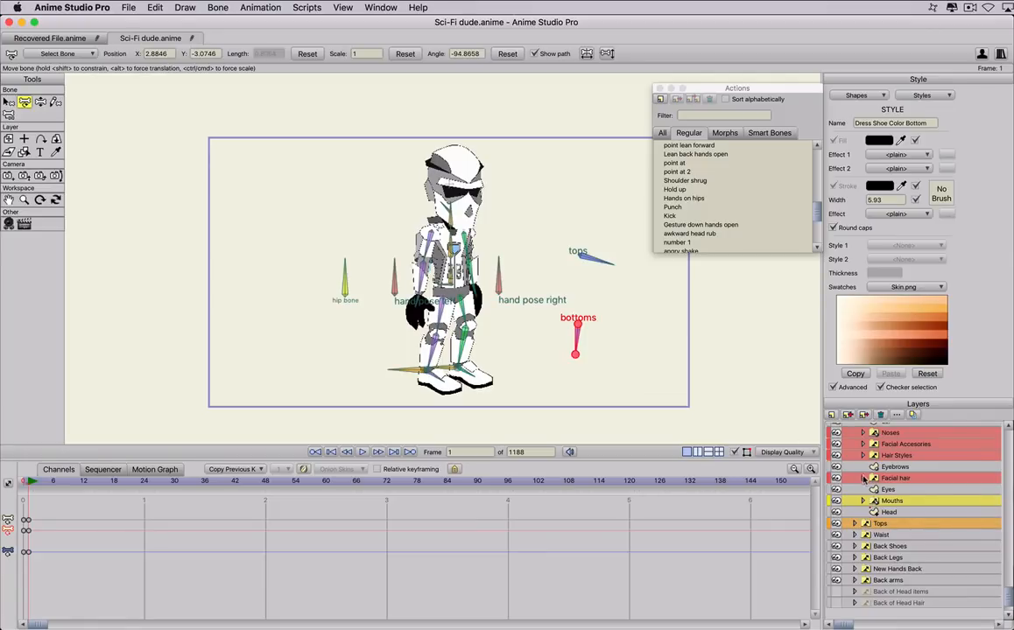
Delete the whole Facial hair group from the Face group
{"action": "left_click", "coordinate": [863, 478]}
{"action": "left_click", "coordinate": [864, 479]}
{"action": "left_click", "coordinate": [897, 479]}
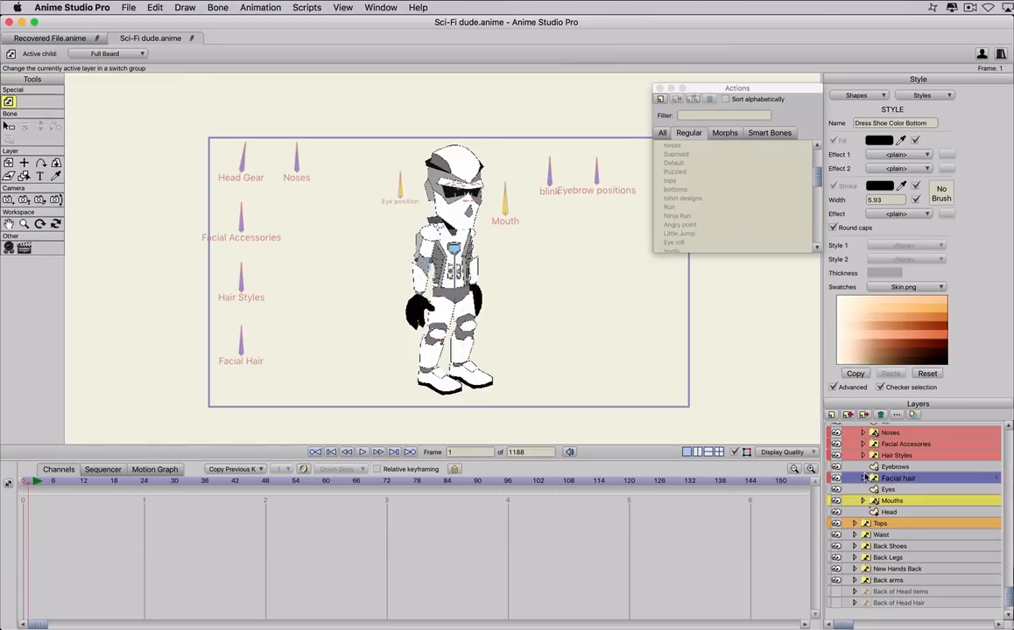
{"action": "left_click", "coordinate": [880, 416]}
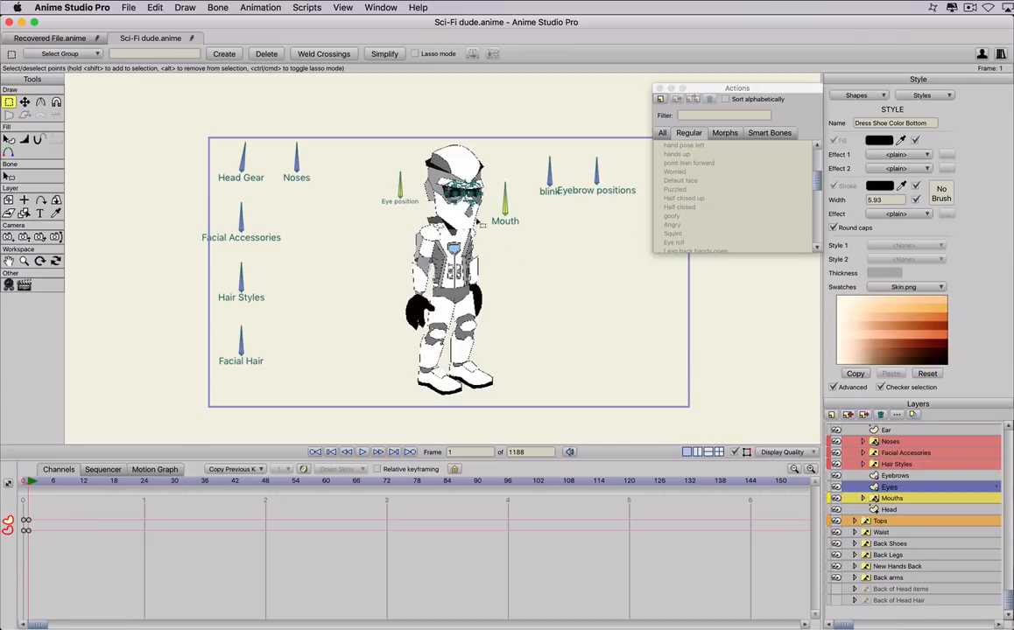
Delete the regular T-Shirt through Biker Vest and Trench Coat top through None layers from the Tops group, keeping only Sci-Fi Armor, and collapse it
{"action": "left_click", "coordinate": [854, 521]}
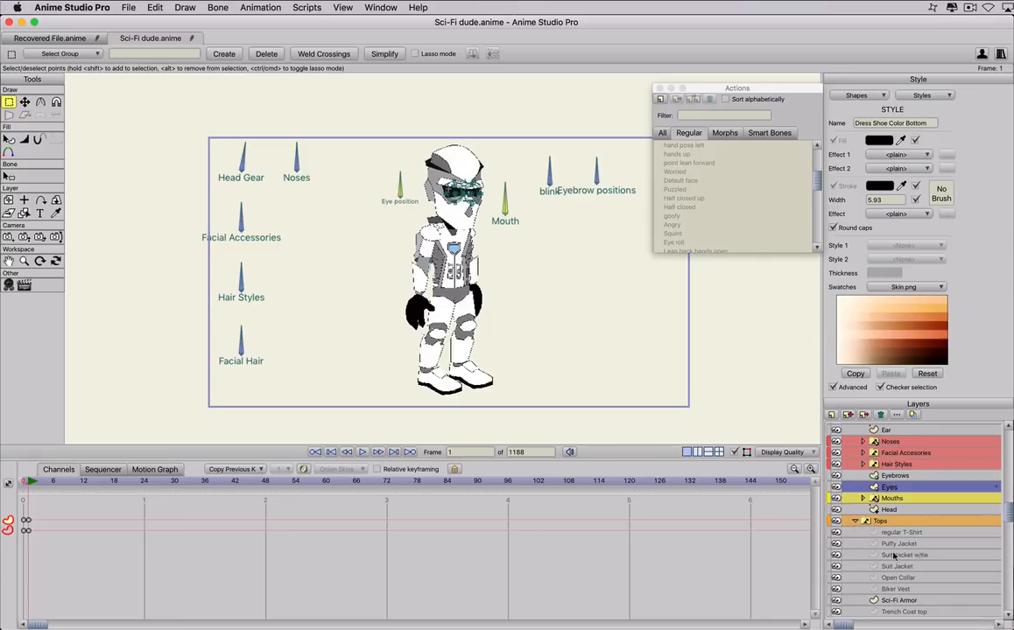
{"action": "left_click", "coordinate": [894, 589]}
{"action": "left_click", "coordinate": [893, 532], "text": "shift"}
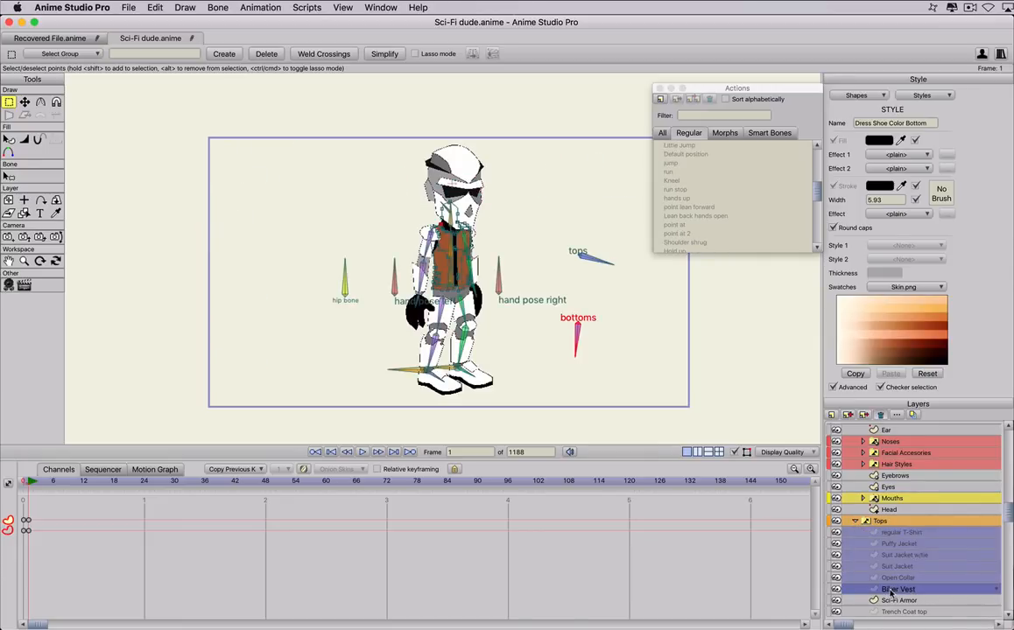
{"action": "key", "text": "Delete"}
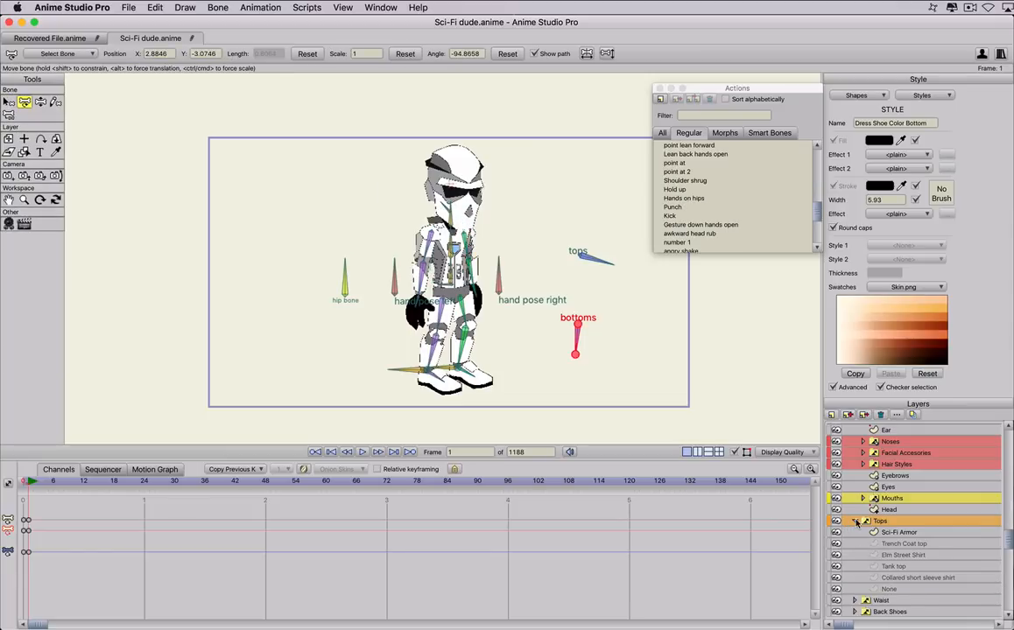
{"action": "left_click", "coordinate": [897, 544]}
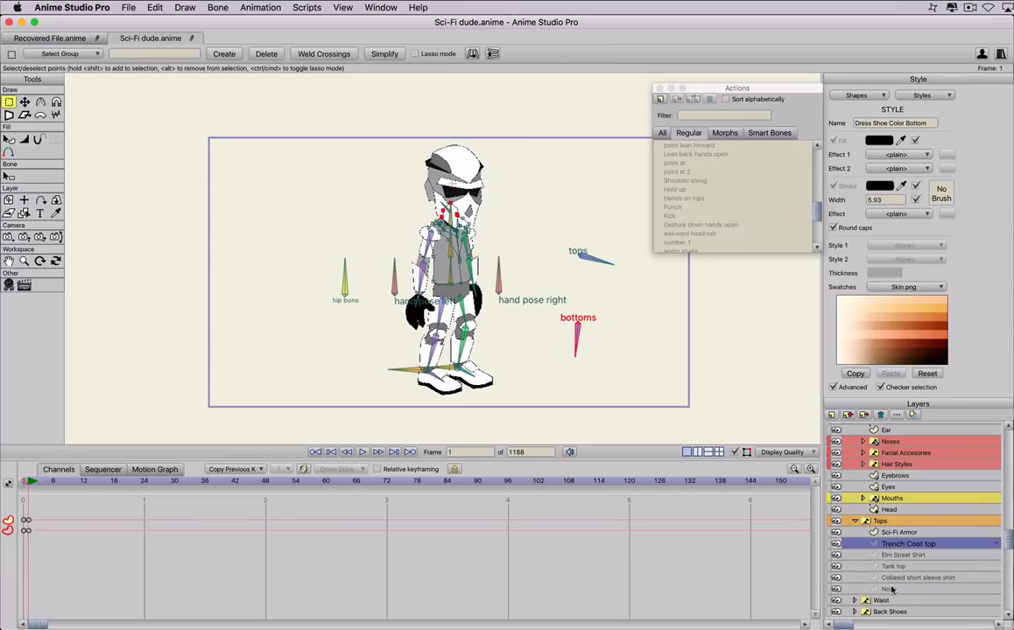
{"action": "left_click", "coordinate": [891, 589], "text": "shift"}
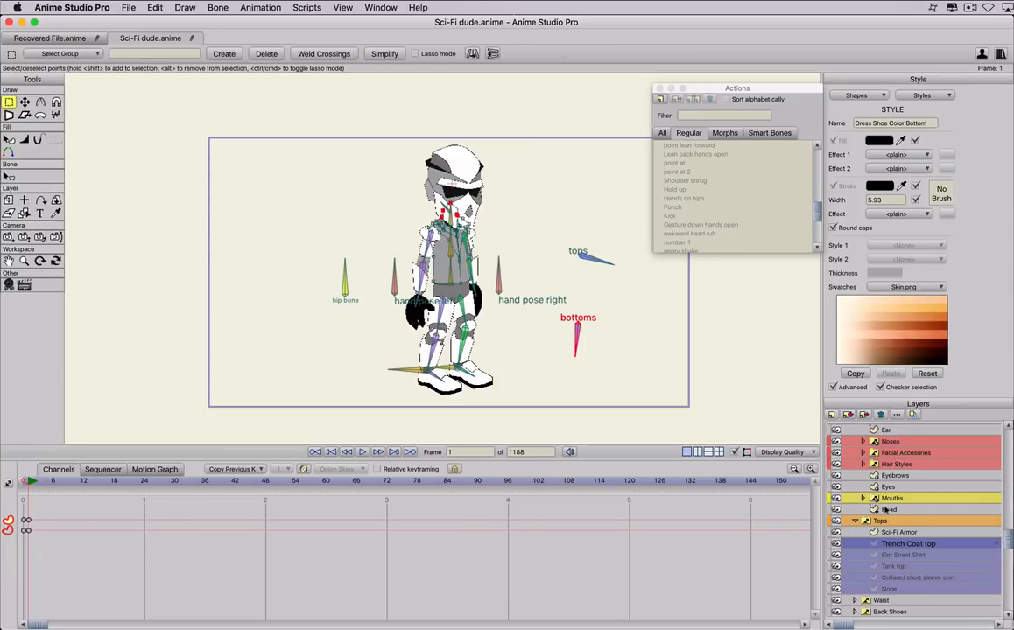
{"action": "left_click", "coordinate": [882, 416]}
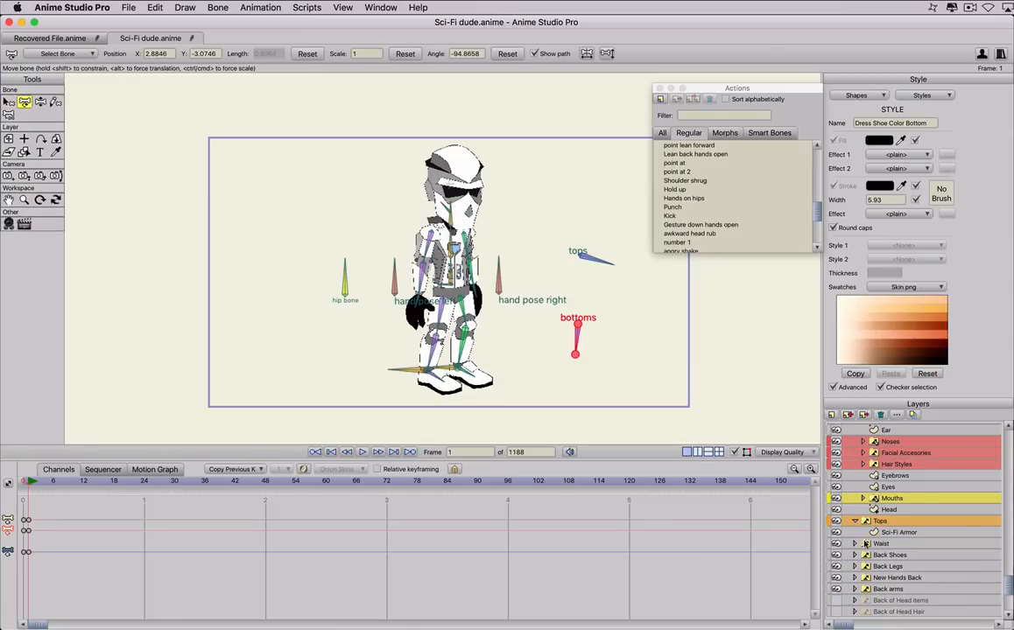
{"action": "left_click", "coordinate": [854, 521]}
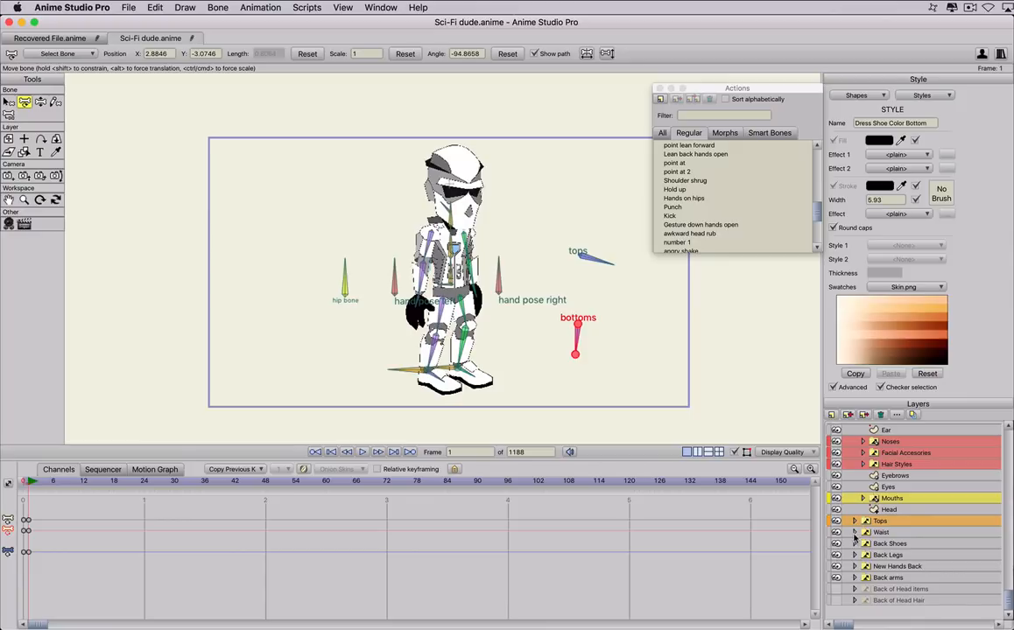
Delete the Flip Flops, None, Sneaker and Timberlands 2 layers from the Back Shoes group, keeping only Dress shoe, and collapse the group
{"action": "left_click", "coordinate": [855, 544]}
{"action": "scroll", "coordinate": [872, 551], "scroll_direction": "down", "scroll_amount": 1}
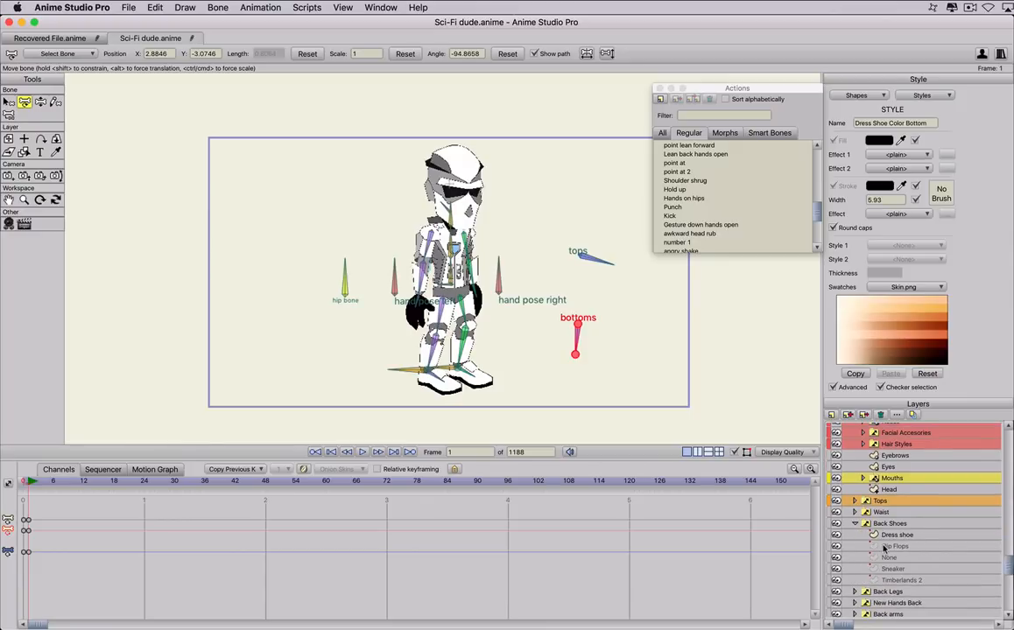
{"action": "left_click", "coordinate": [886, 546]}
{"action": "left_click", "coordinate": [888, 578], "text": "shift"}
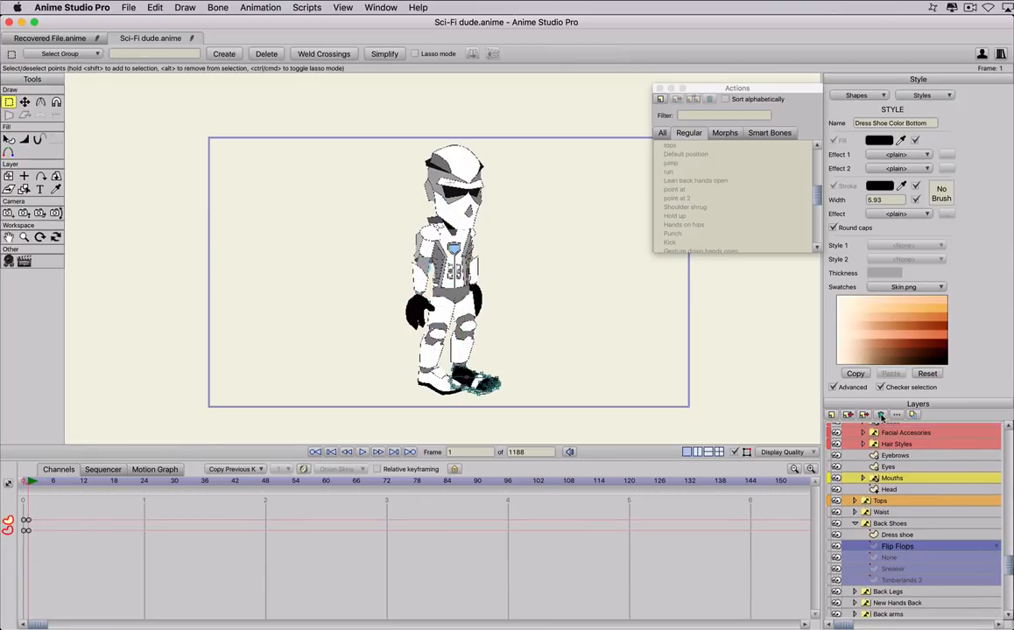
{"action": "left_click", "coordinate": [855, 532]}
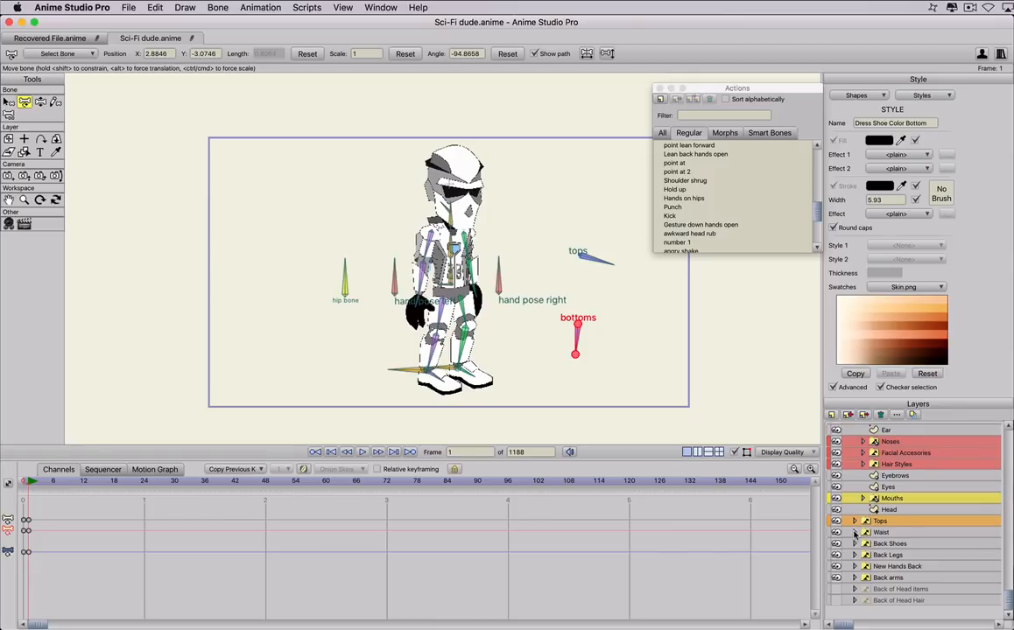
Delete the None, Pants and Athletic Shorts 2 layers from the Back Legs group, keeping only sci-fi
{"action": "left_click", "coordinate": [855, 555]}
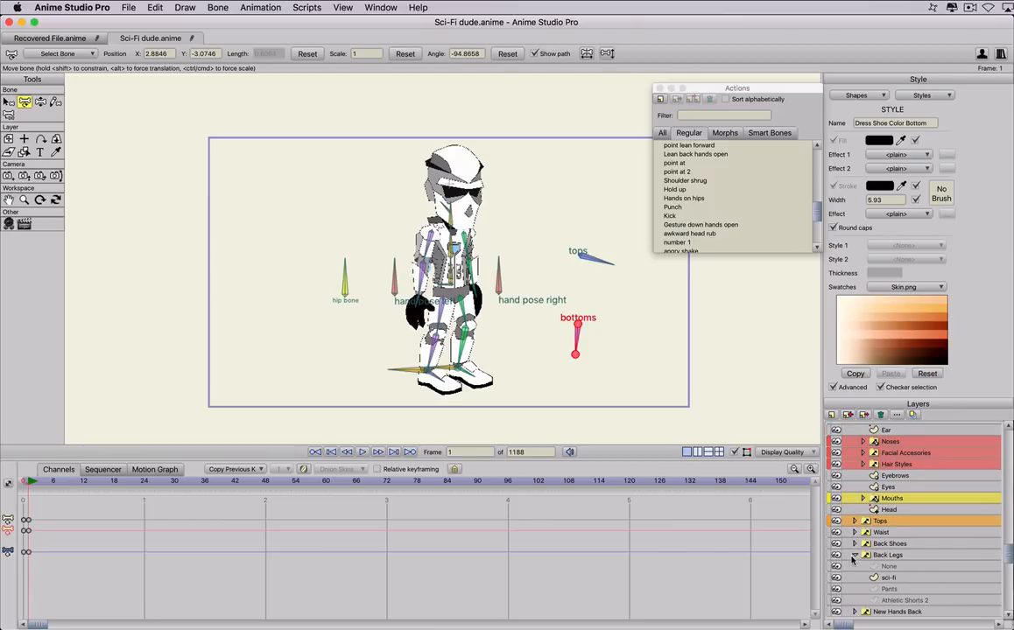
{"action": "left_click", "coordinate": [886, 567]}
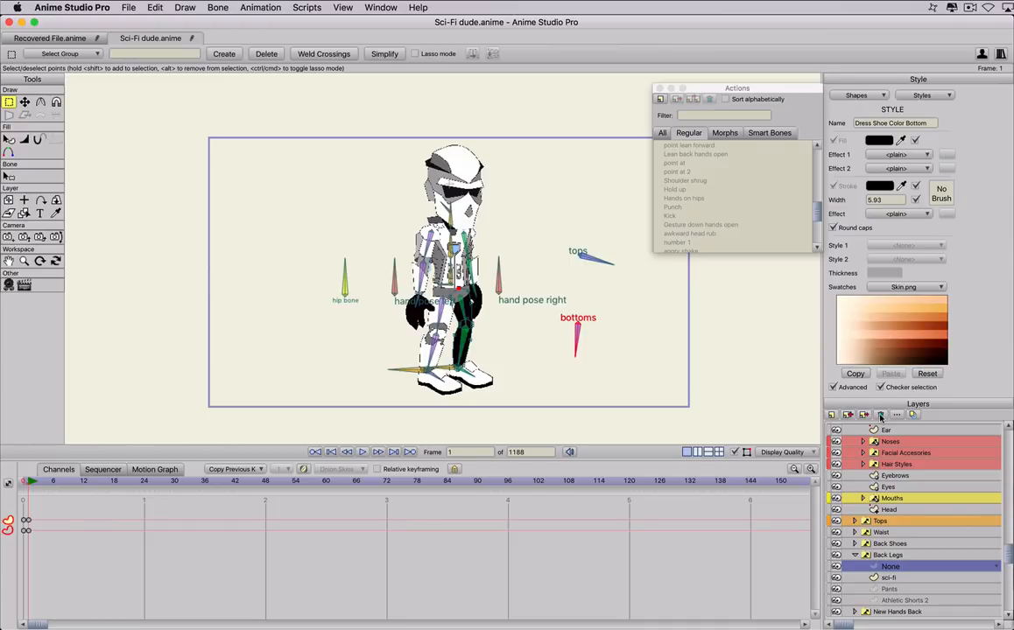
{"action": "left_click", "coordinate": [880, 415]}
{"action": "left_click", "coordinate": [886, 577]}
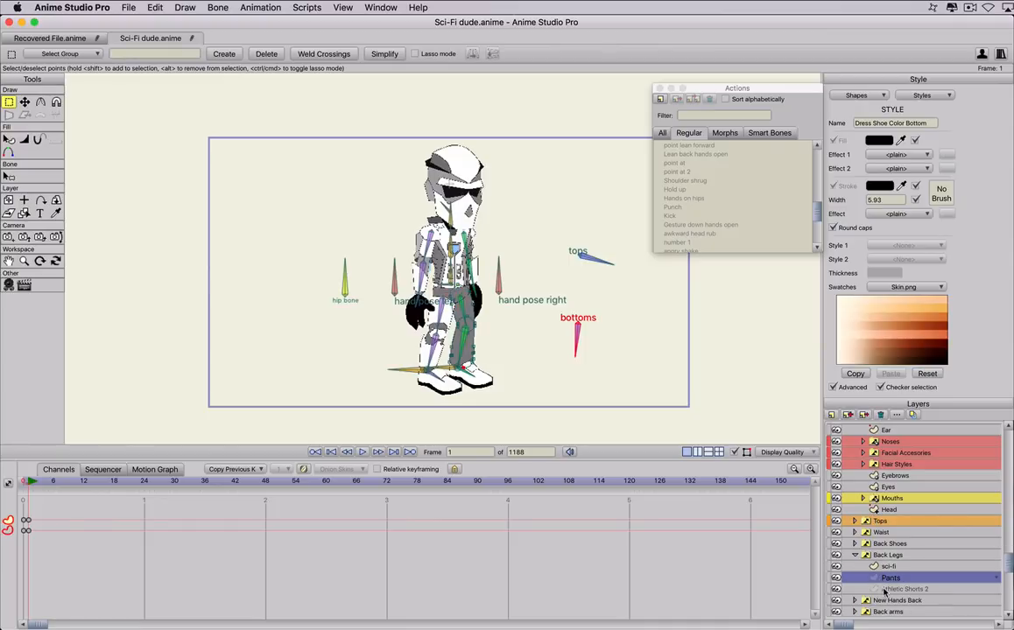
{"action": "left_click", "coordinate": [879, 416]}
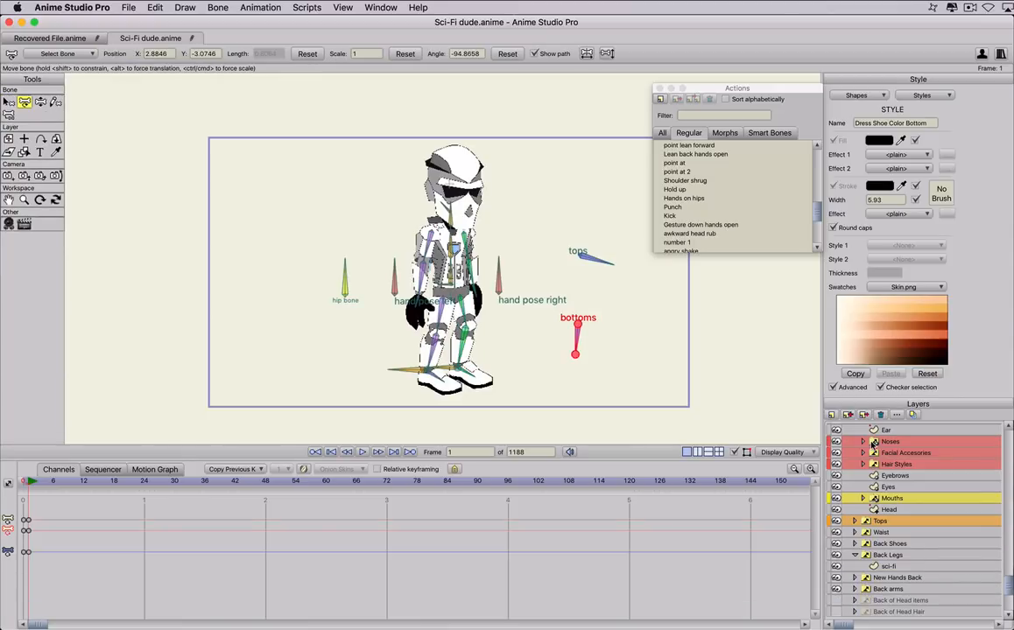
Delete the Long Sleeve, None and Freddy's back arm layers from the Back arms group, keeping sci fi and Short Sleeve
{"action": "scroll", "coordinate": [853, 582], "scroll_direction": "down", "scroll_amount": 1}
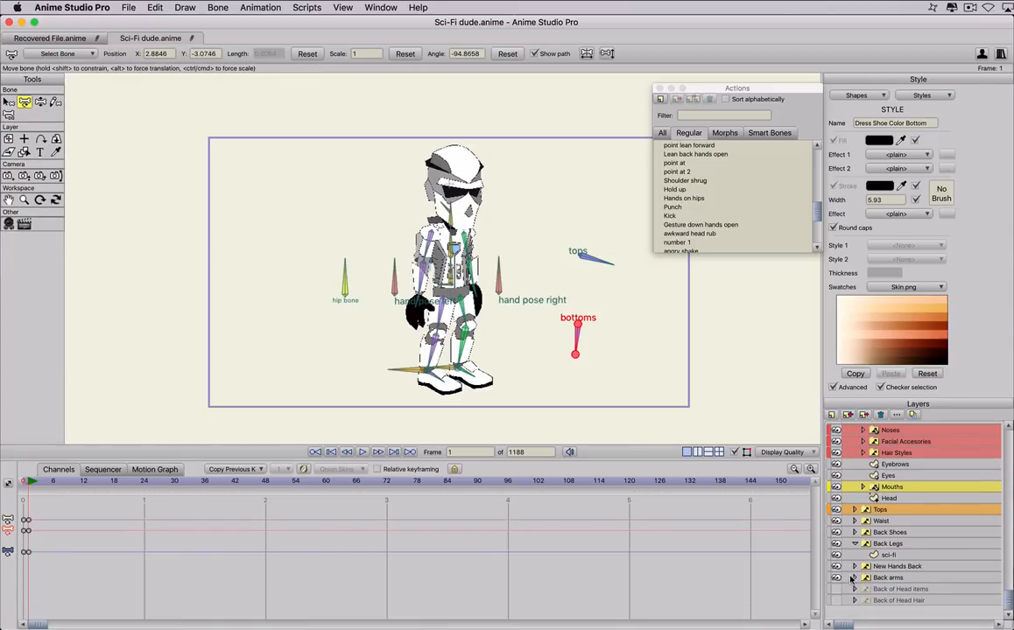
{"action": "left_click", "coordinate": [853, 578]}
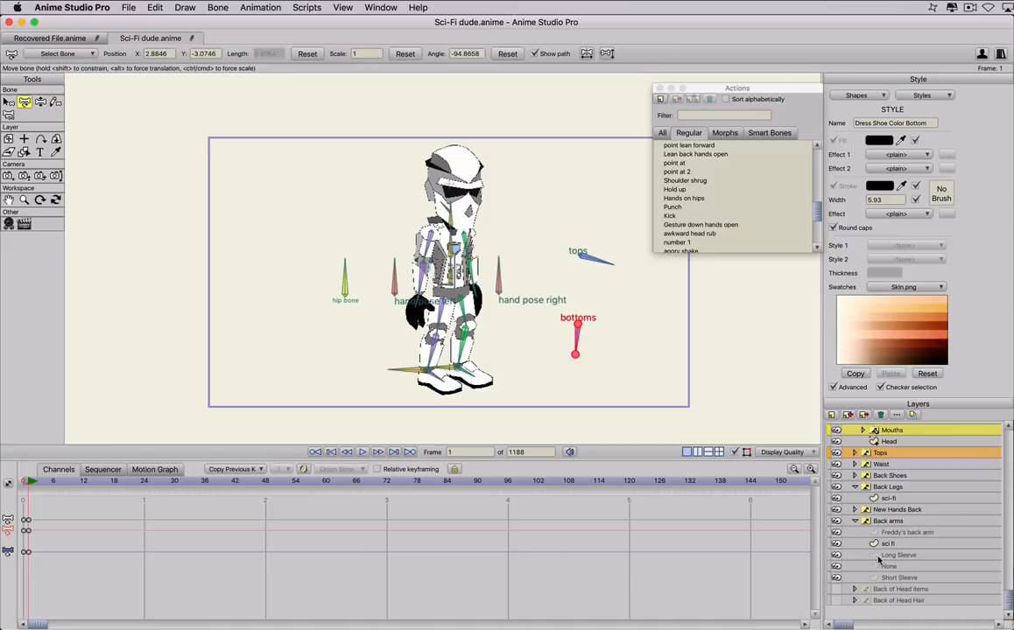
{"action": "left_click", "coordinate": [881, 557]}
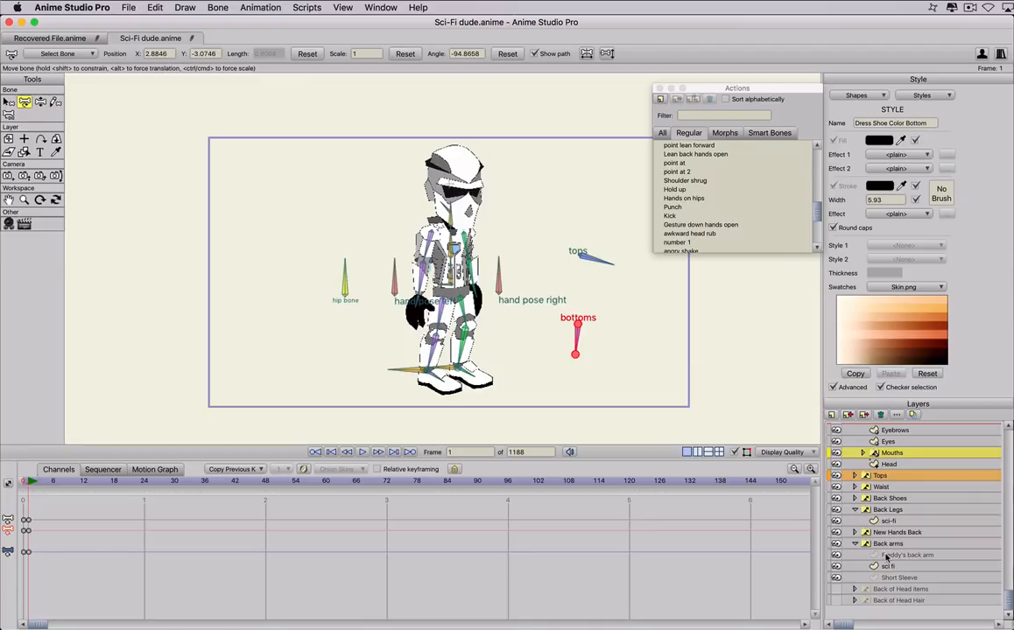
{"action": "left_click", "coordinate": [886, 555]}
{"action": "left_click", "coordinate": [881, 415]}
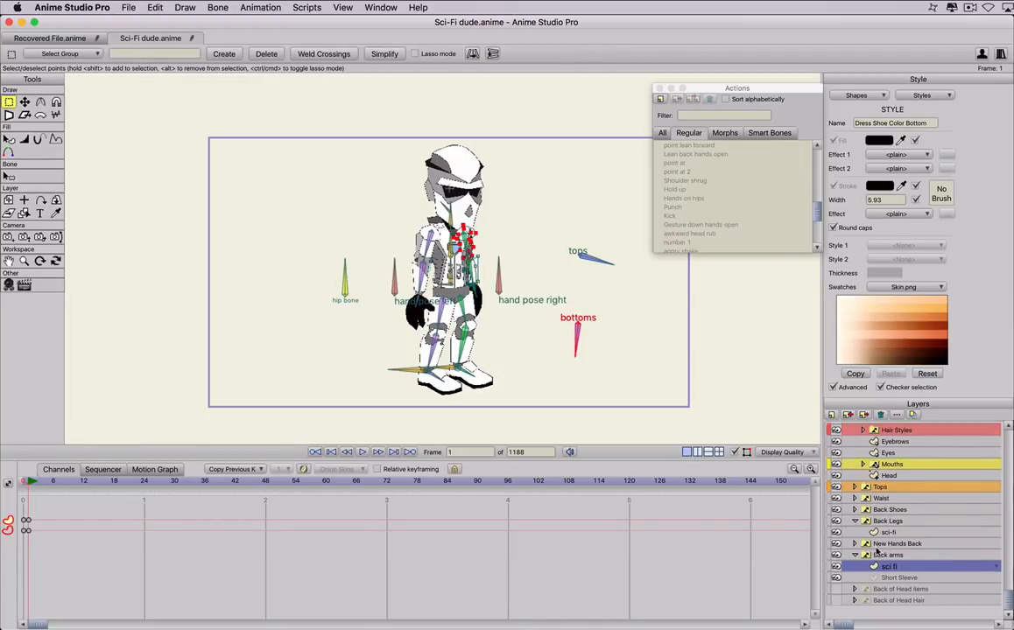
Delete the Back of Head items and Back of Head Hair groups and save the file
{"action": "left_click", "coordinate": [890, 591]}
{"action": "left_click", "coordinate": [890, 602], "text": "shift"}
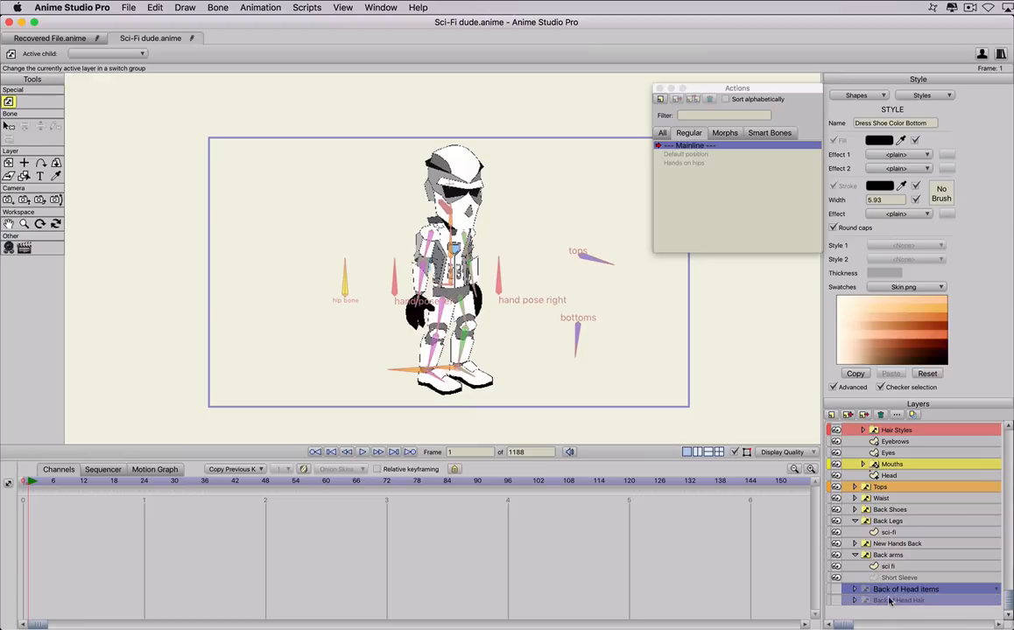
{"action": "left_click", "coordinate": [881, 415]}
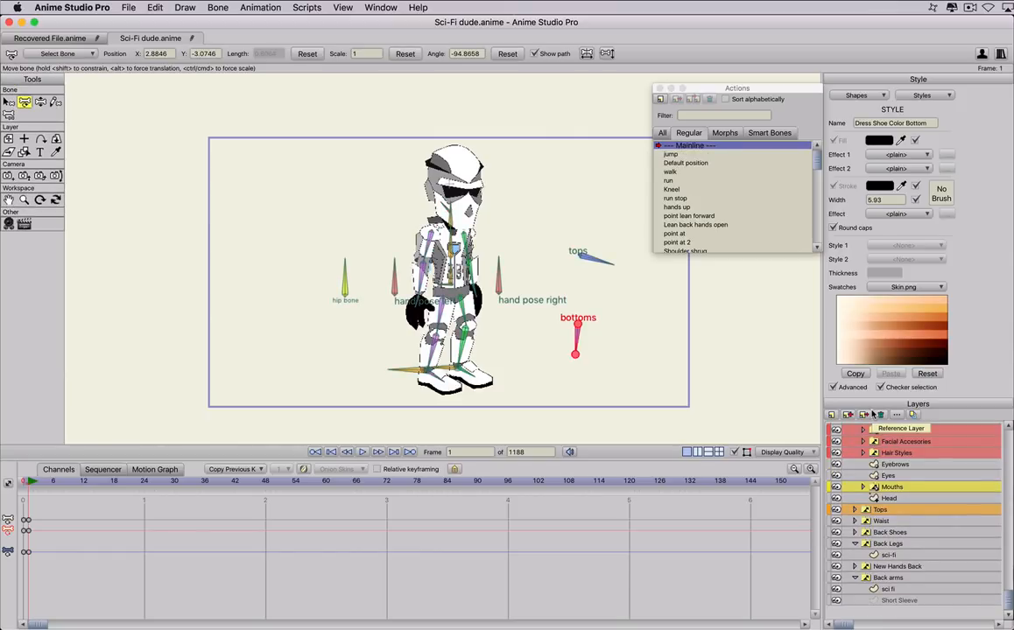
{"action": "left_click", "coordinate": [129, 8]}
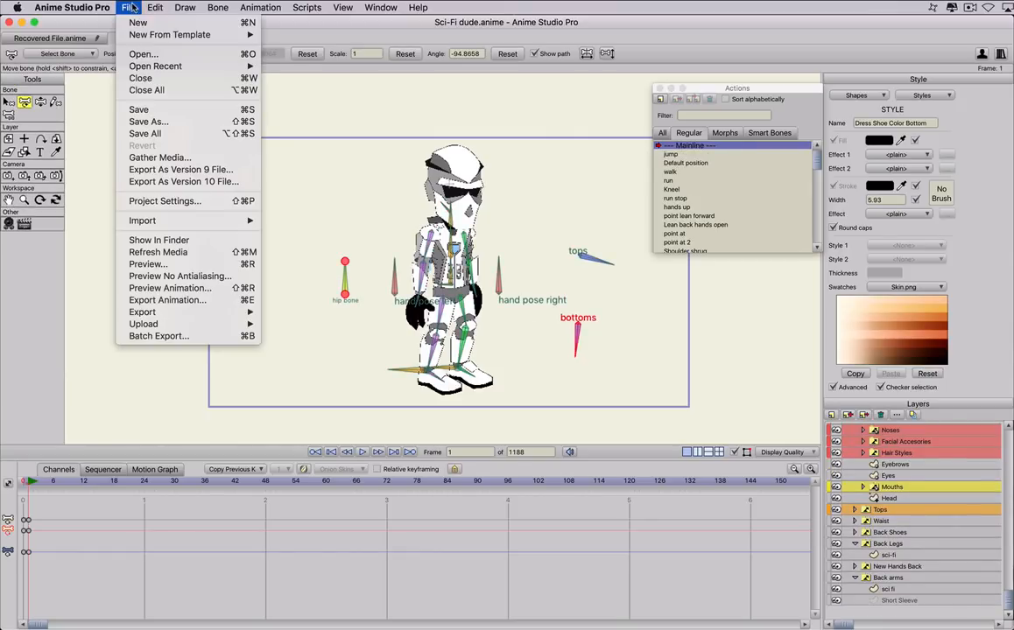
{"action": "left_click", "coordinate": [142, 109]}
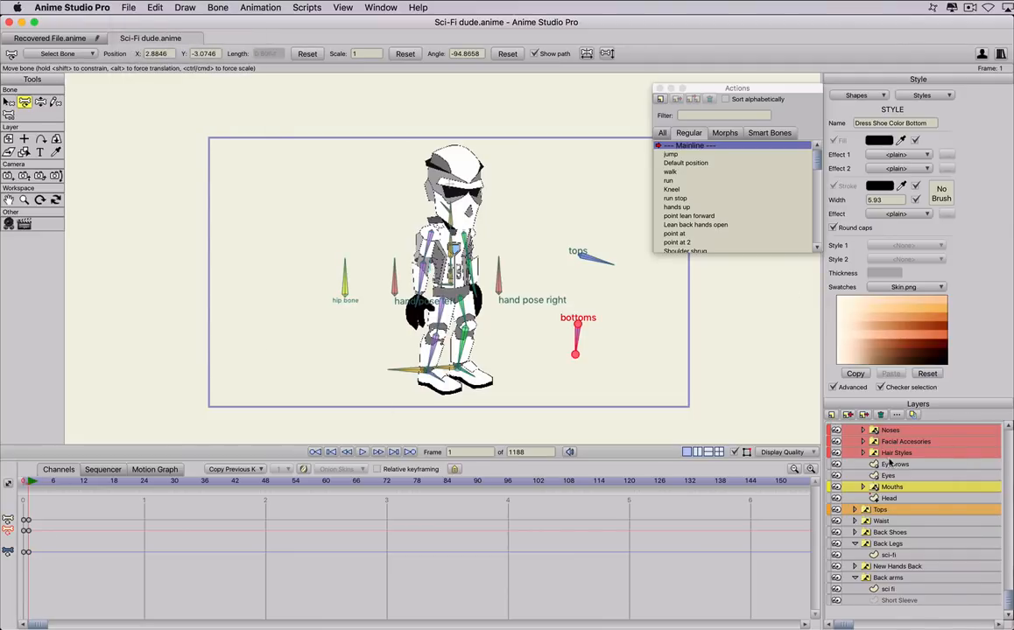
Collapse the Back Legs and Face groups to tidy the layer list
{"action": "left_click", "coordinate": [854, 543]}
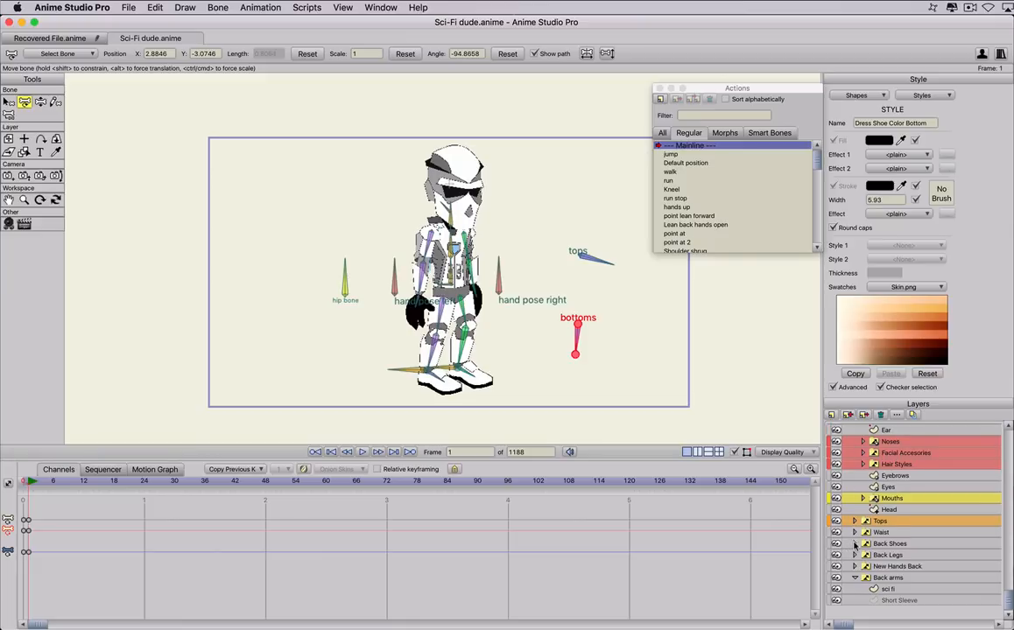
{"action": "scroll", "coordinate": [854, 554], "scroll_direction": "up", "scroll_amount": 3}
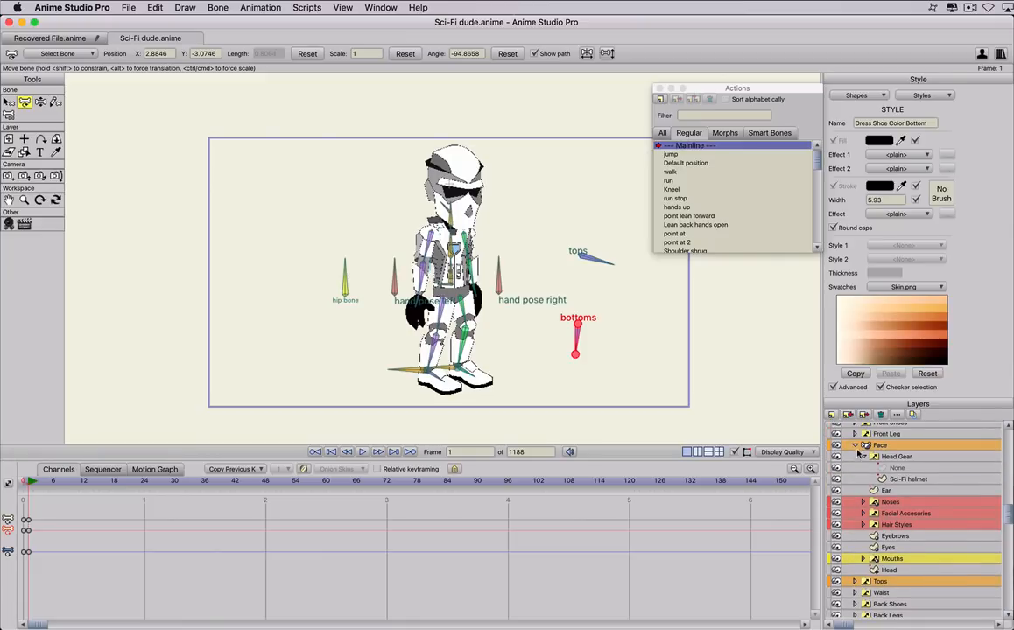
{"action": "left_click", "coordinate": [854, 446]}
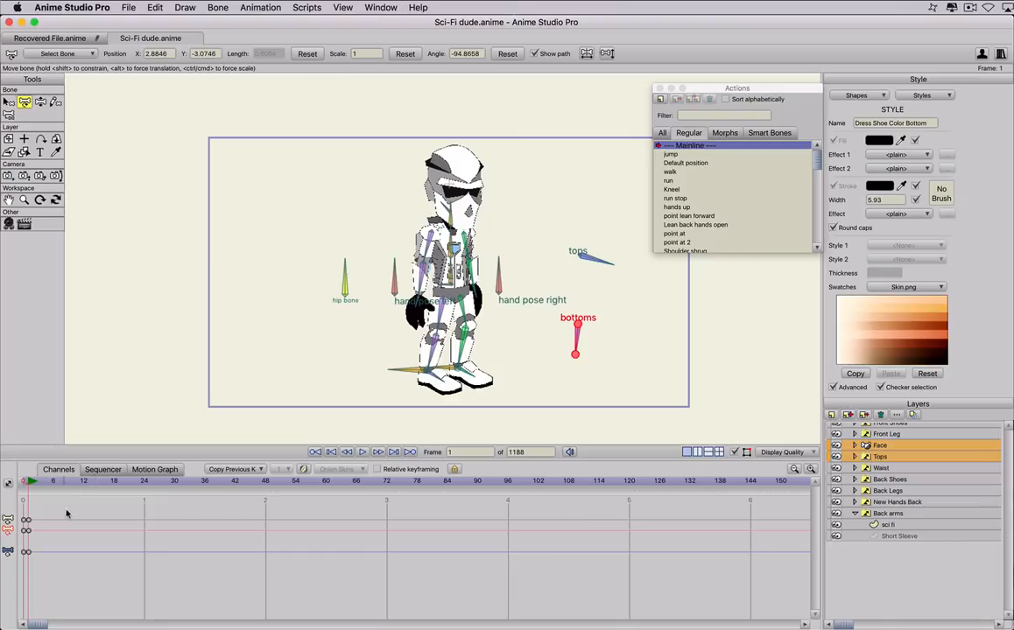
Compare the character's look at frame 0 with its look at frame 1
{"action": "left_click", "coordinate": [11, 485]}
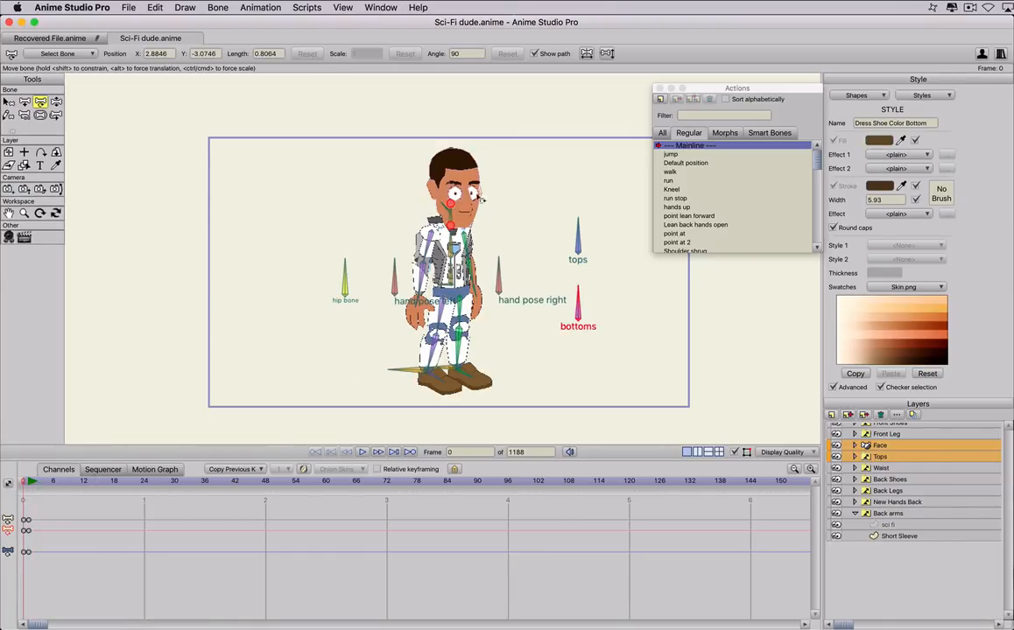
{"action": "left_click", "coordinate": [355, 267]}
{"action": "scroll", "coordinate": [175, 350], "scroll_direction": "up", "scroll_amount": 1}
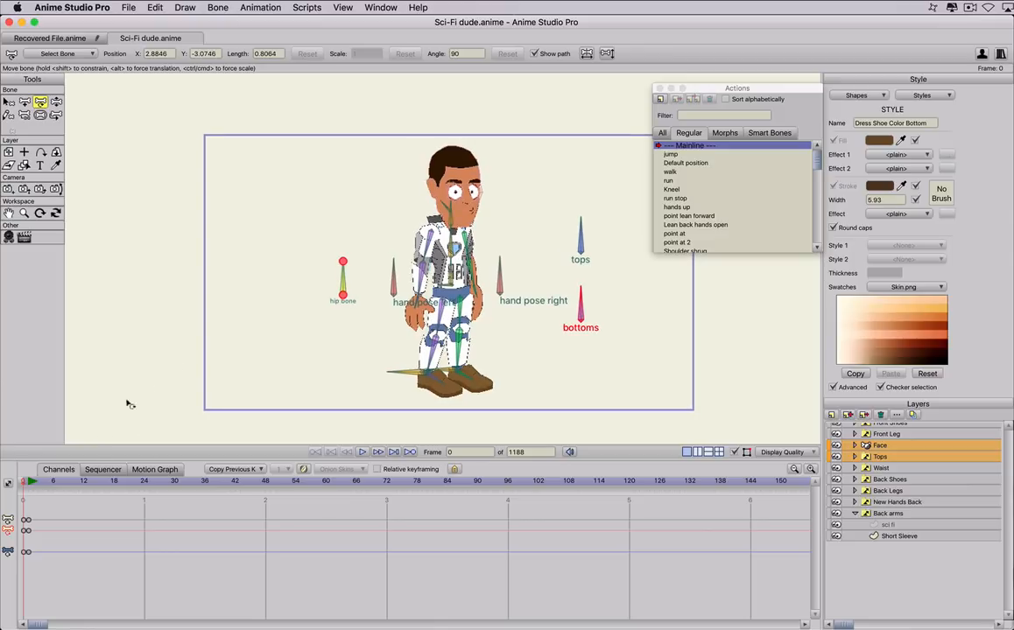
{"action": "left_click", "coordinate": [27, 484]}
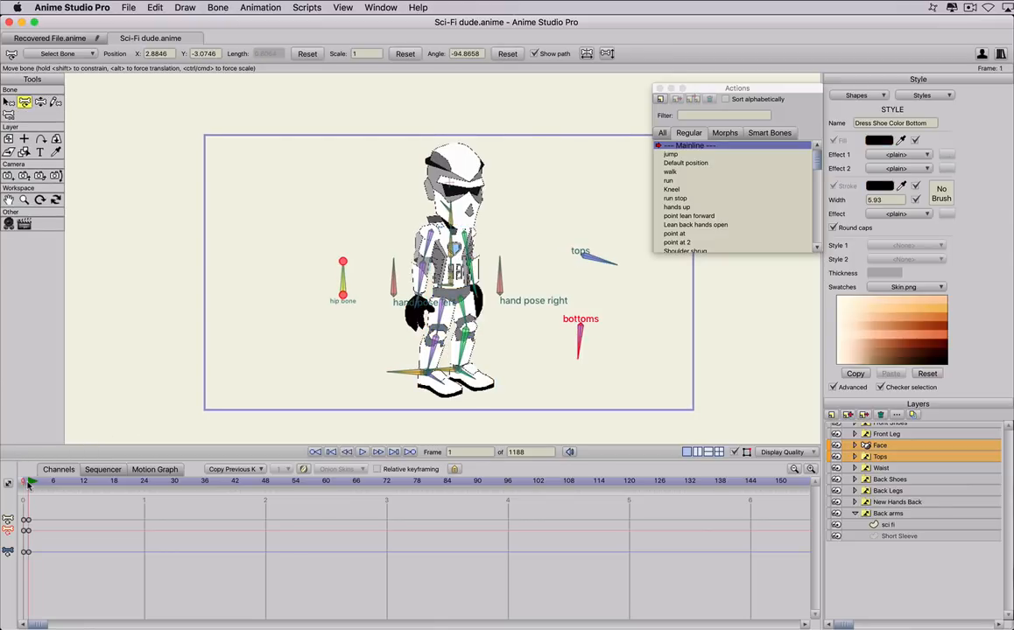
Raise both arms in front of the chest at frame 1 with the Manipulate Bones tool
{"action": "left_click", "coordinate": [599, 259]}
{"action": "key", "text": "z"}
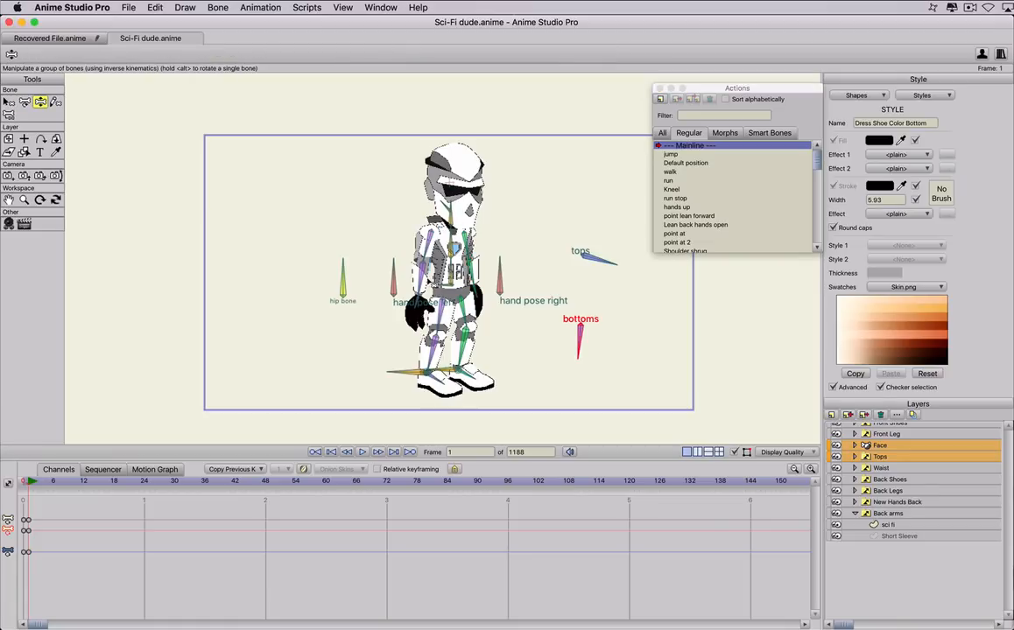
{"action": "left_click_drag", "start_coordinate": [393, 262], "coordinate": [502, 222]}
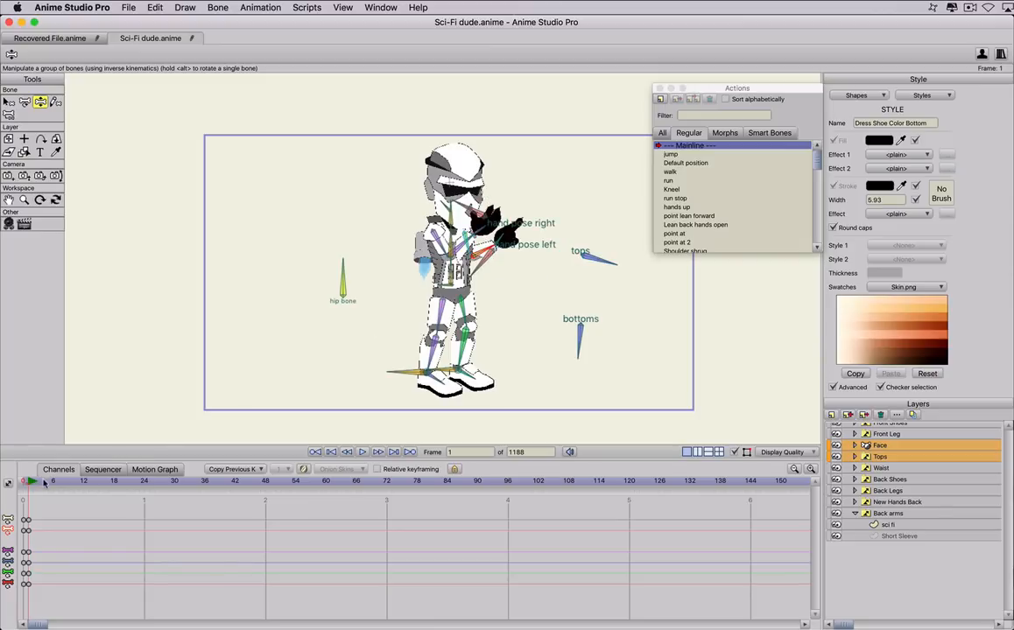
Return to frame 0 and examine the character's base pose up close
{"action": "left_click_drag", "start_coordinate": [44, 482], "coordinate": [1, 491]}
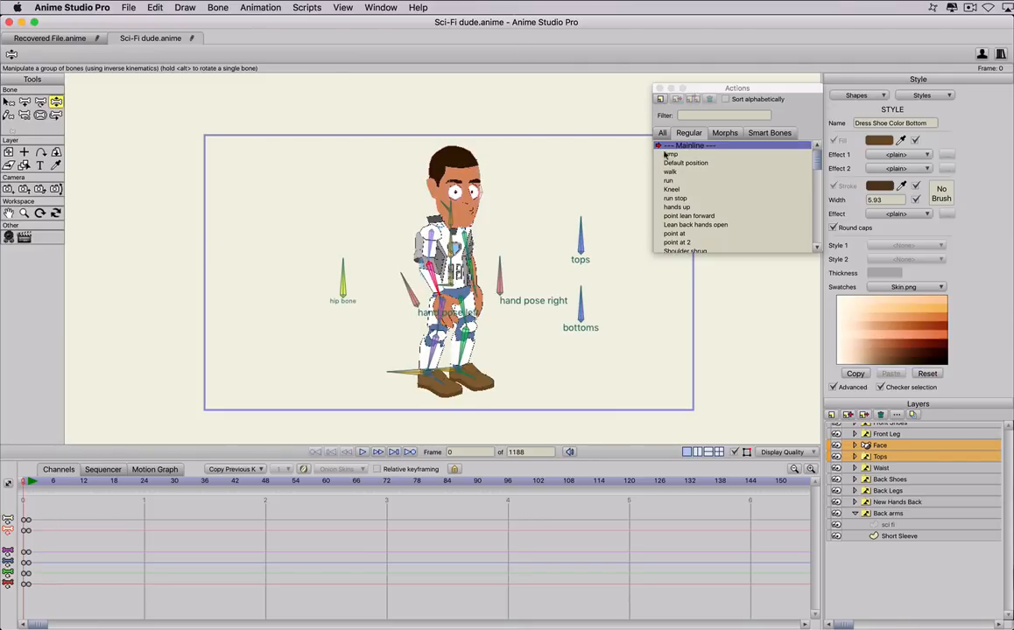
{"action": "scroll", "coordinate": [688, 186], "scroll_direction": "down", "scroll_amount": 1}
{"action": "scroll", "coordinate": [683, 200], "scroll_direction": "up", "scroll_amount": 1}
{"action": "scroll", "coordinate": [442, 289], "scroll_direction": "down", "scroll_amount": 10}
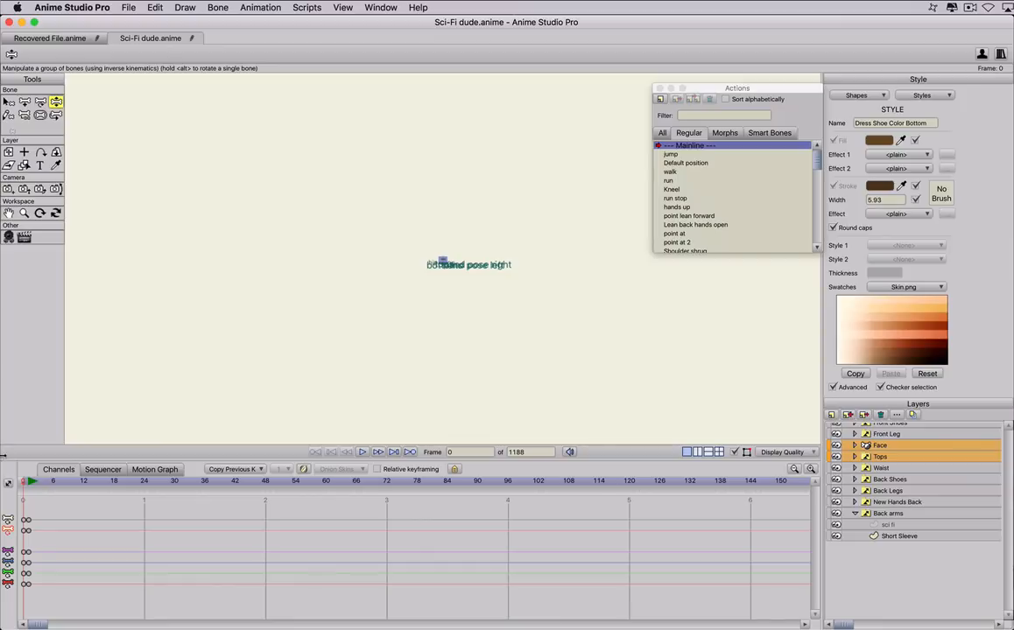
{"action": "scroll", "coordinate": [372, 298], "scroll_direction": "up", "scroll_amount": 10}
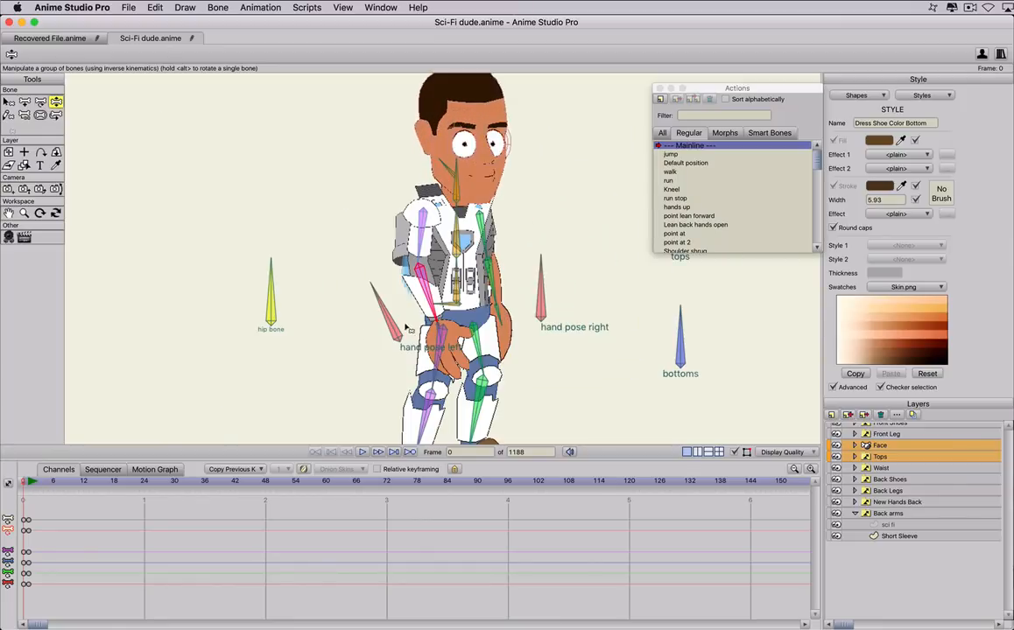
Insert the Default position action on the main timeline near frame 10 and scrub to frame 39 to check the pose
{"action": "left_click_drag", "start_coordinate": [15, 488], "coordinate": [72, 495]}
{"action": "left_click", "coordinate": [685, 163]}
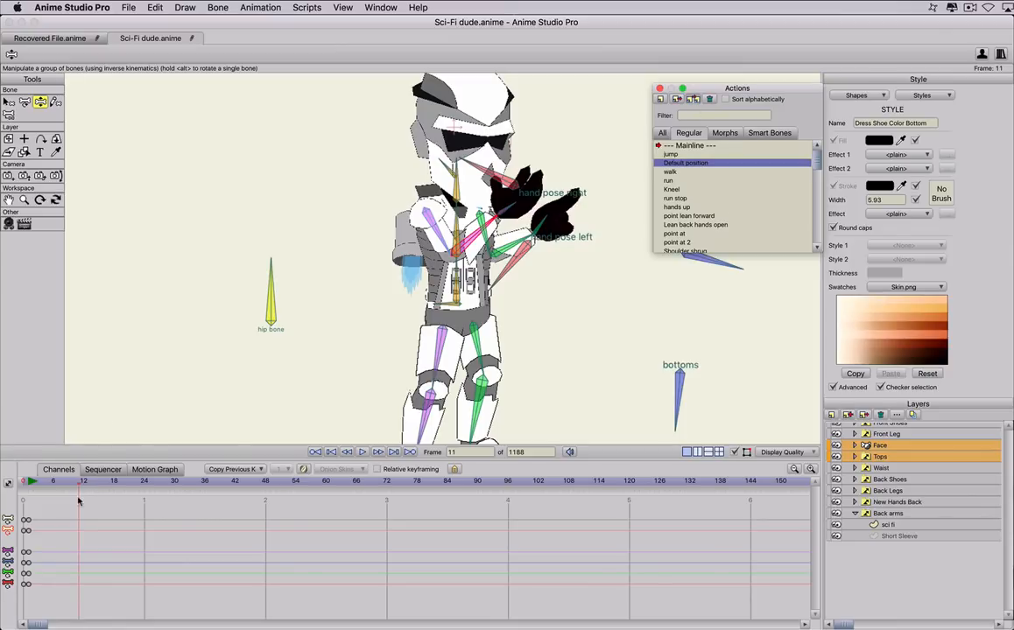
{"action": "key", "text": "super+z"}
{"action": "left_click_drag", "start_coordinate": [75, 487], "coordinate": [216, 496]}
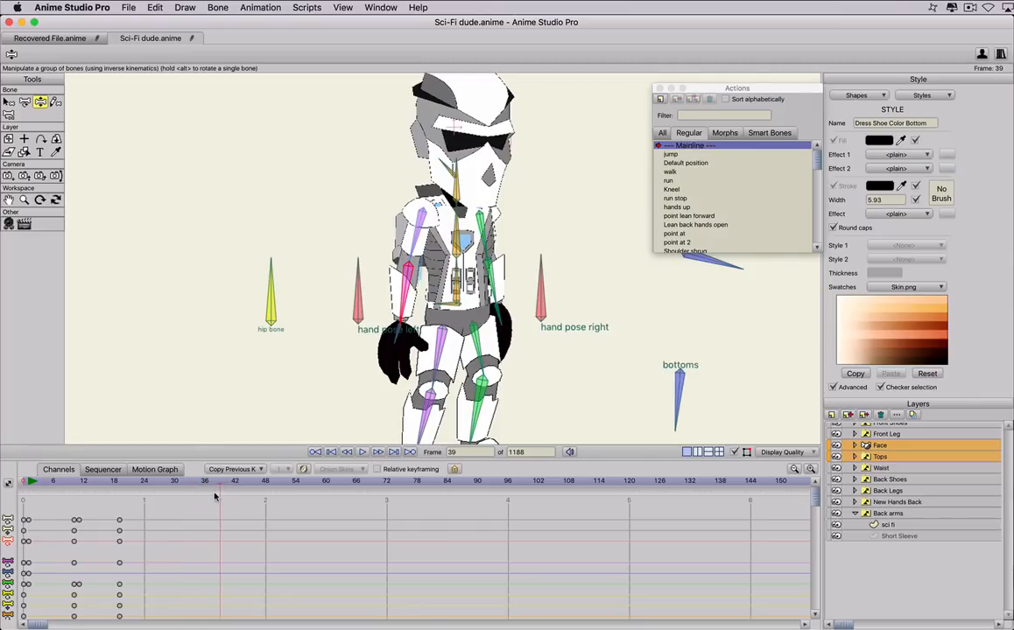
Insert the walk action at frame 38 and the Default position action at frame 74, scrubbing through both to check the motion
{"action": "left_click", "coordinate": [675, 173]}
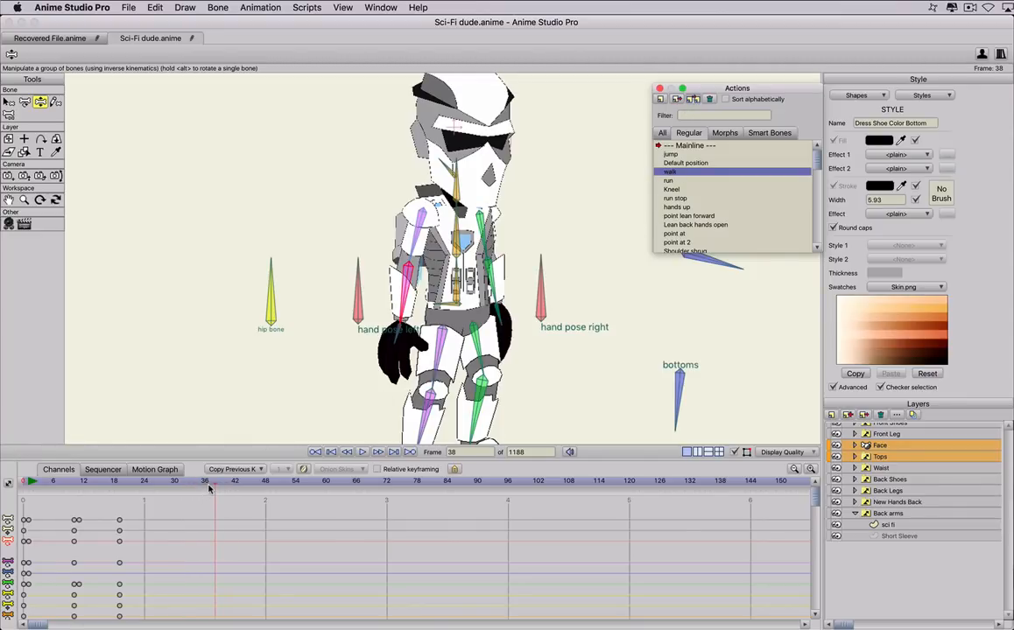
{"action": "scroll", "coordinate": [352, 336], "scroll_direction": "down", "scroll_amount": 5}
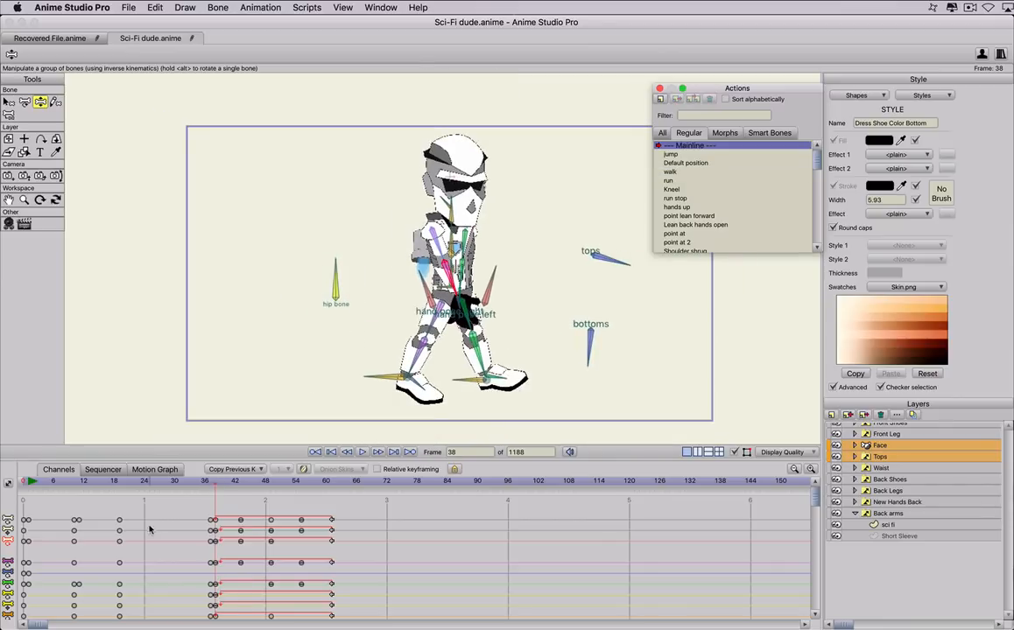
{"action": "left_click_drag", "start_coordinate": [199, 484], "coordinate": [423, 483]}
{"action": "left_click", "coordinate": [683, 164]}
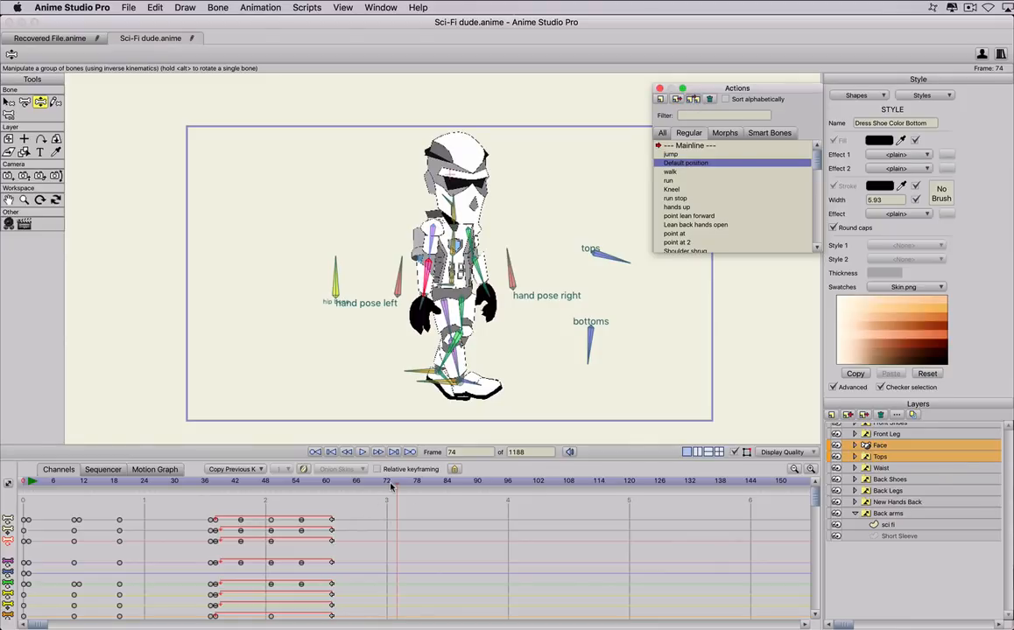
{"action": "left_click_drag", "start_coordinate": [395, 483], "coordinate": [498, 484]}
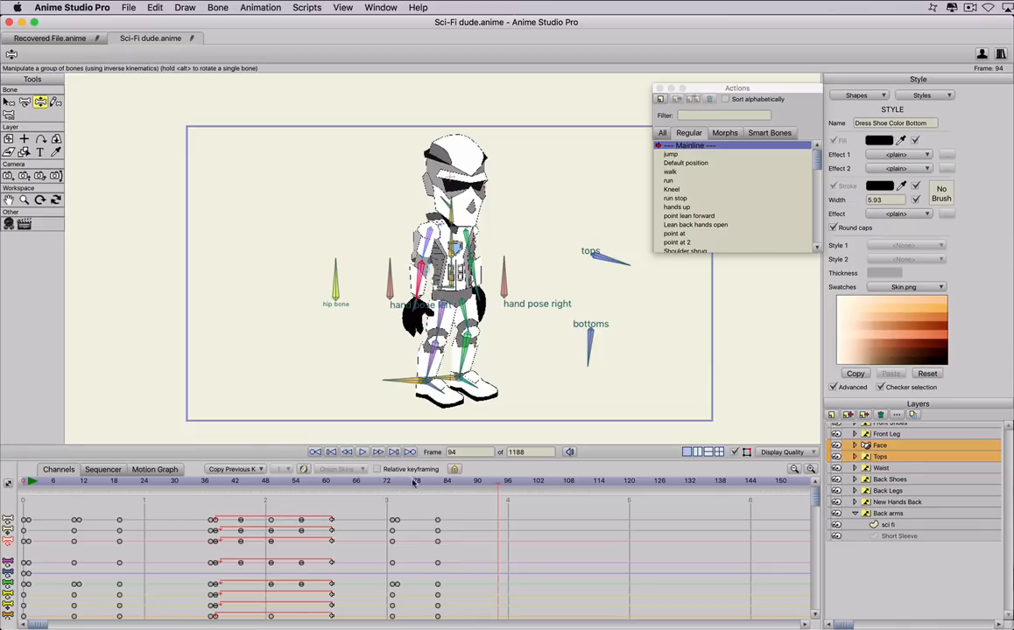
Insert the jump action at frame 93, scrub to frame 118 and examine the torso armor up close
{"action": "left_click_drag", "start_coordinate": [455, 483], "coordinate": [493, 483]}
{"action": "left_click", "coordinate": [674, 155]}
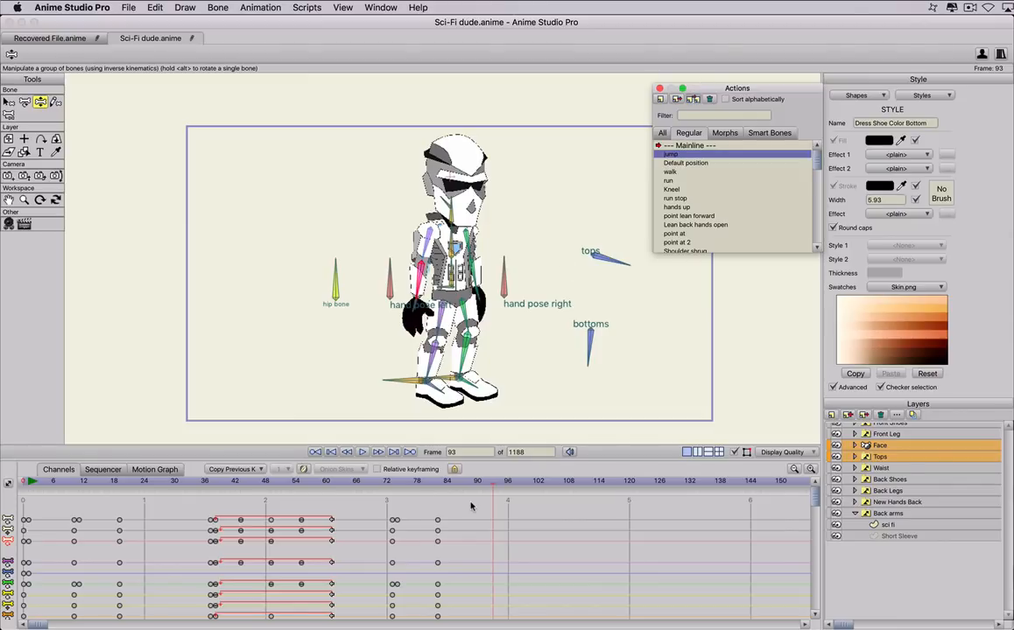
{"action": "left_click_drag", "start_coordinate": [473, 484], "coordinate": [629, 499]}
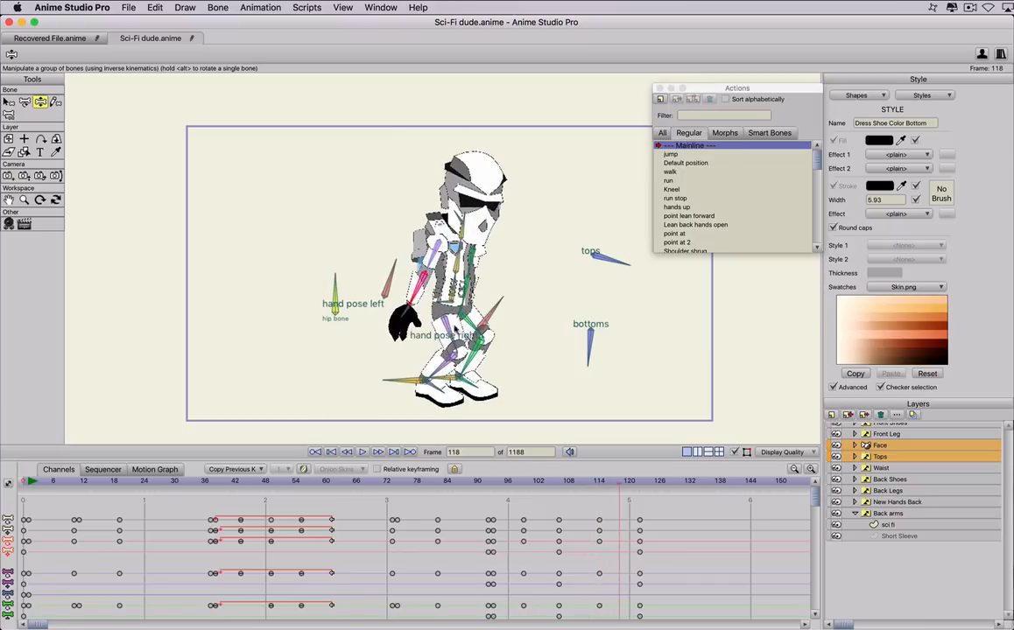
{"action": "scroll", "coordinate": [386, 289], "scroll_direction": "up", "scroll_amount": 5}
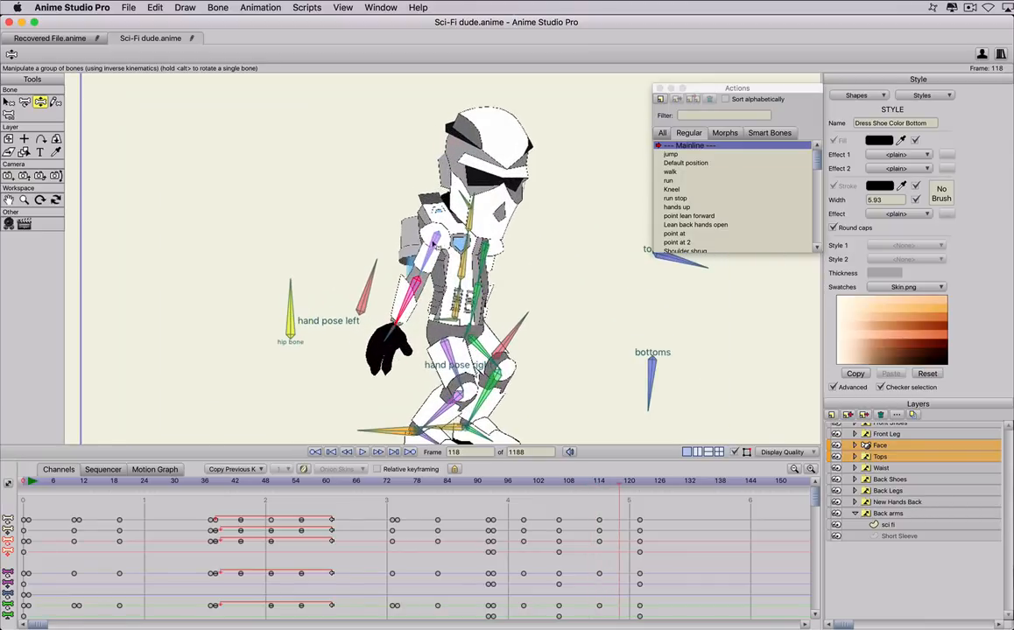
{"action": "scroll", "coordinate": [417, 255], "scroll_direction": "up", "scroll_amount": 3}
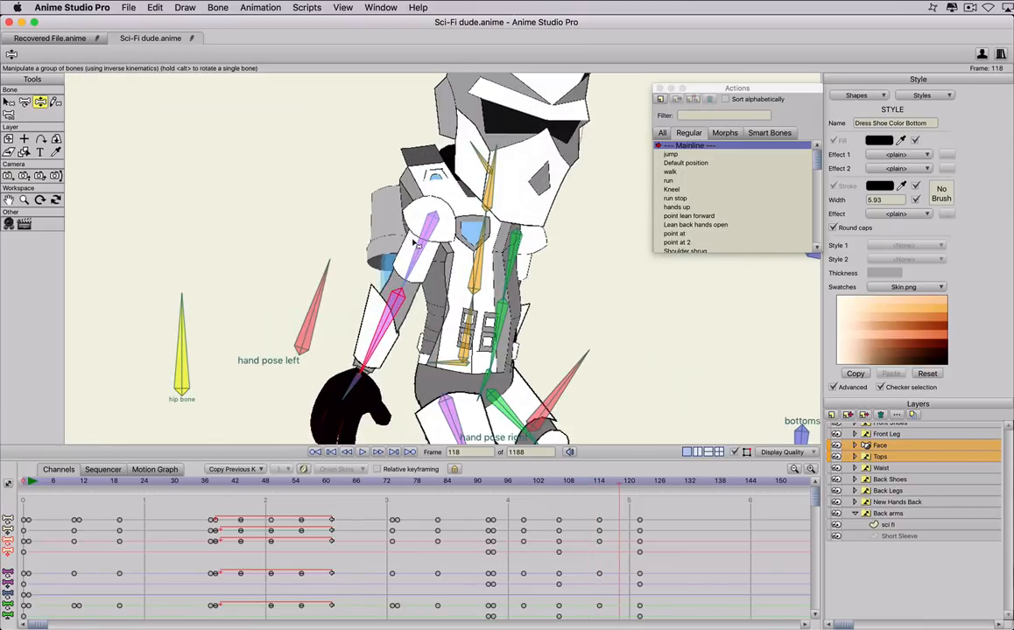
{"action": "scroll", "coordinate": [391, 232], "scroll_direction": "up", "scroll_amount": 1}
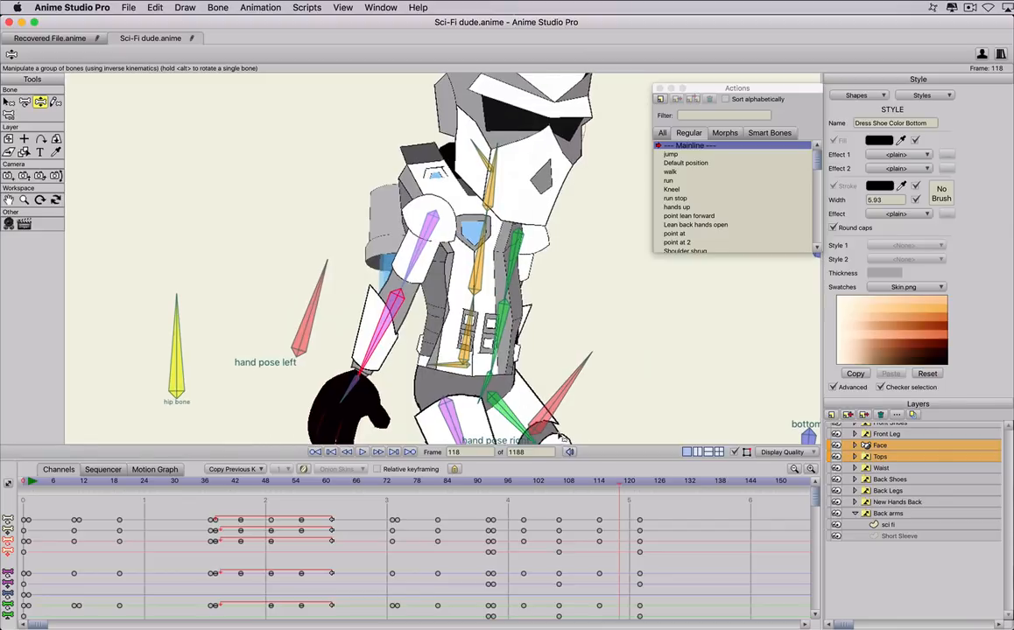
At frame 0, bind all points of the Sci-Fi Armor layer in the Tops group to the Lower Torso bone
{"action": "left_click_drag", "start_coordinate": [445, 482], "coordinate": [24, 482]}
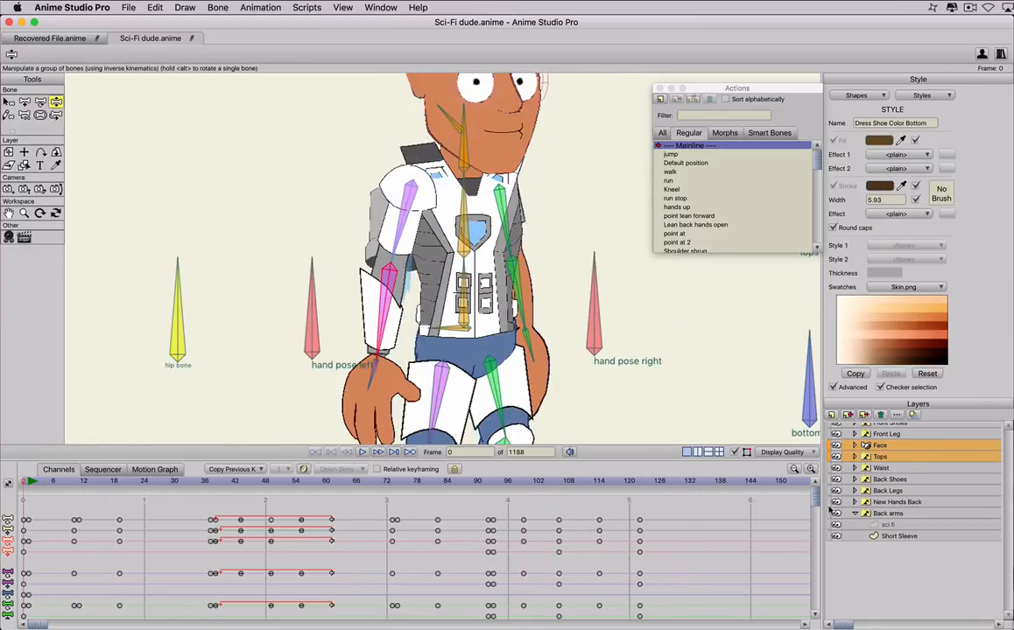
{"action": "left_click", "coordinate": [854, 457]}
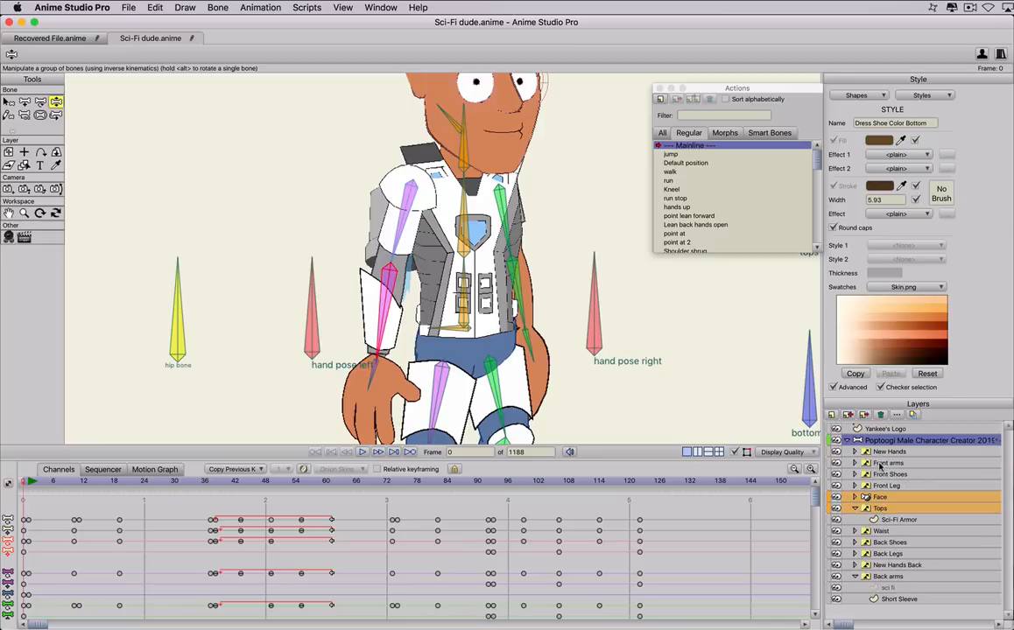
{"action": "left_click", "coordinate": [898, 519]}
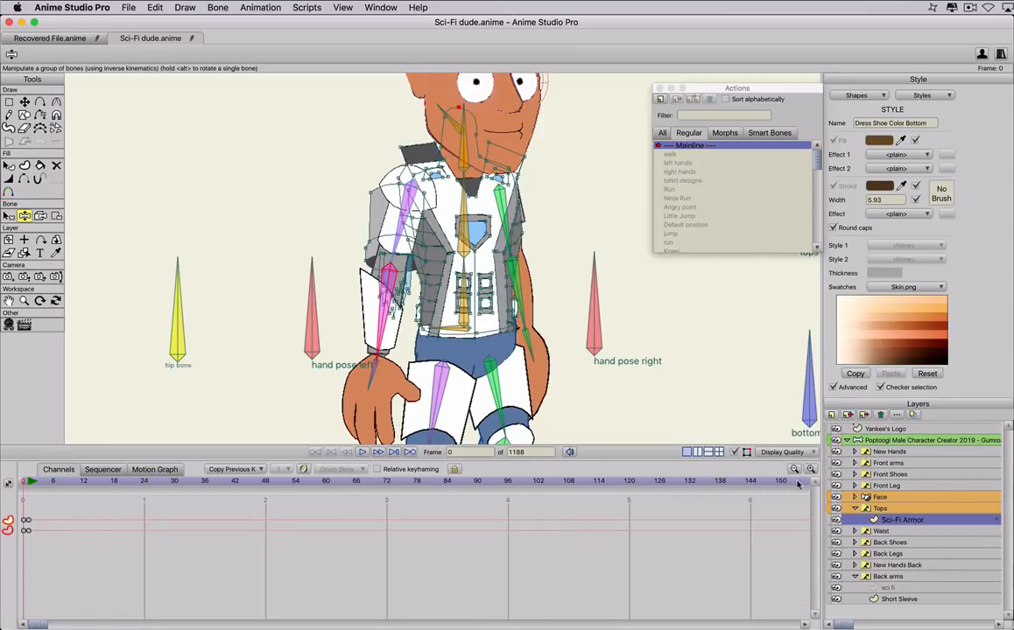
{"action": "key", "text": "b"}
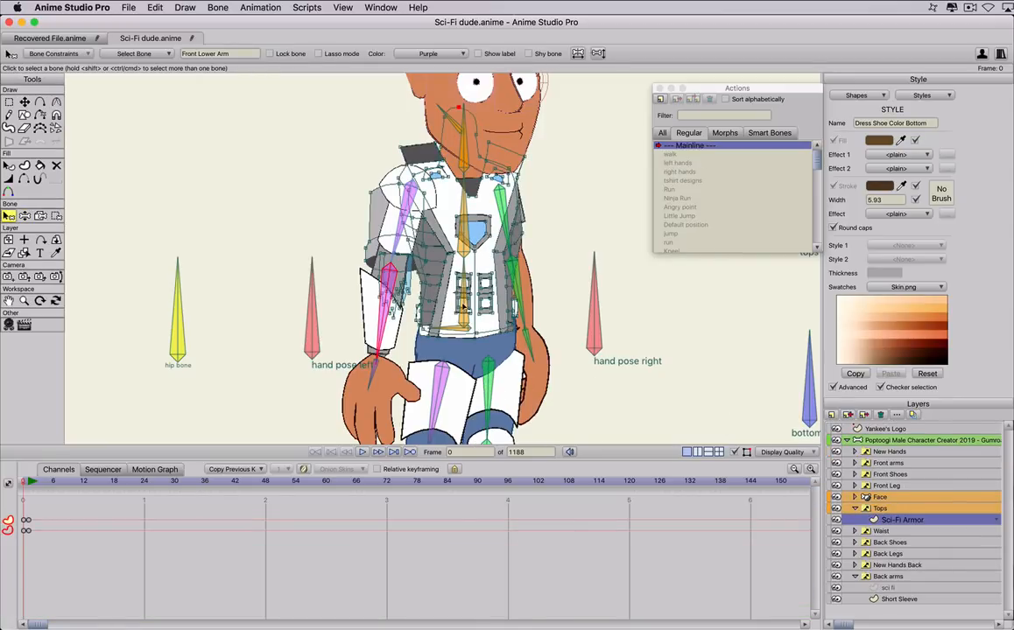
{"action": "scroll", "coordinate": [438, 263], "scroll_direction": "down", "scroll_amount": 3}
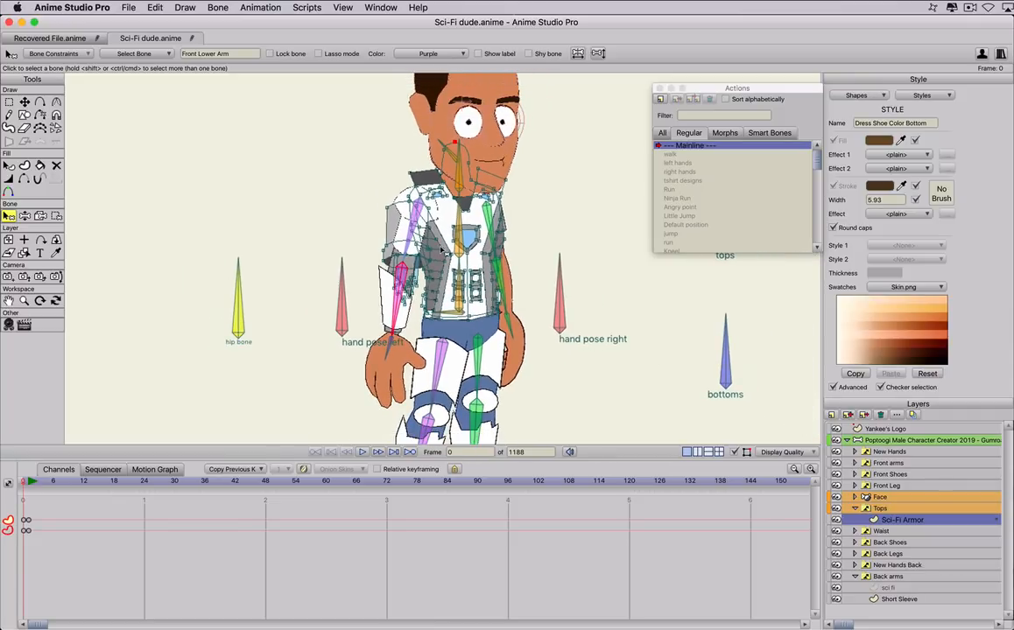
{"action": "scroll", "coordinate": [439, 262], "scroll_direction": "up", "scroll_amount": 1}
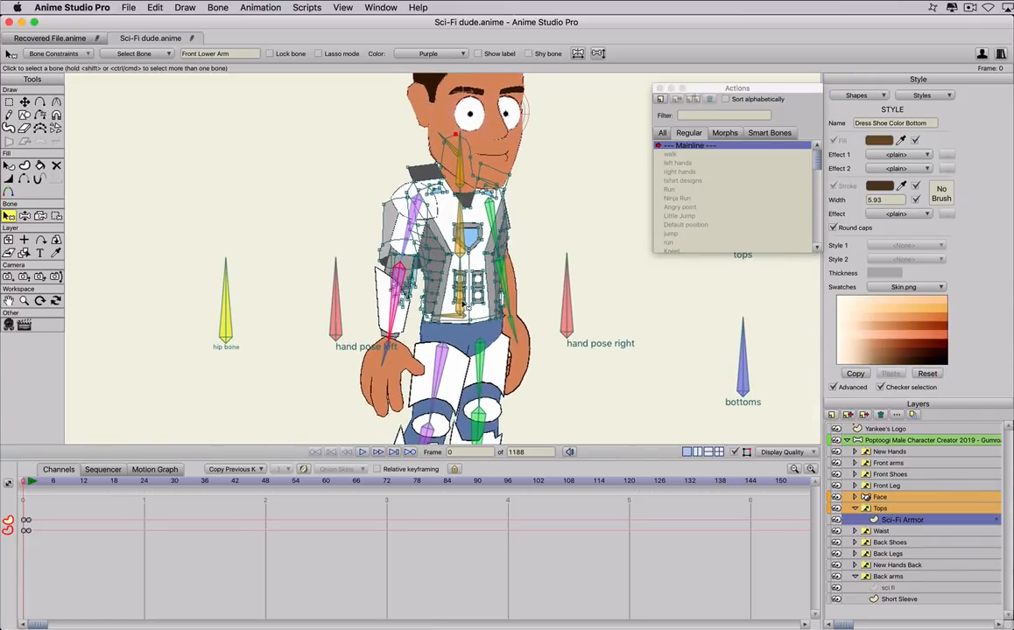
{"action": "left_click", "coordinate": [464, 302]}
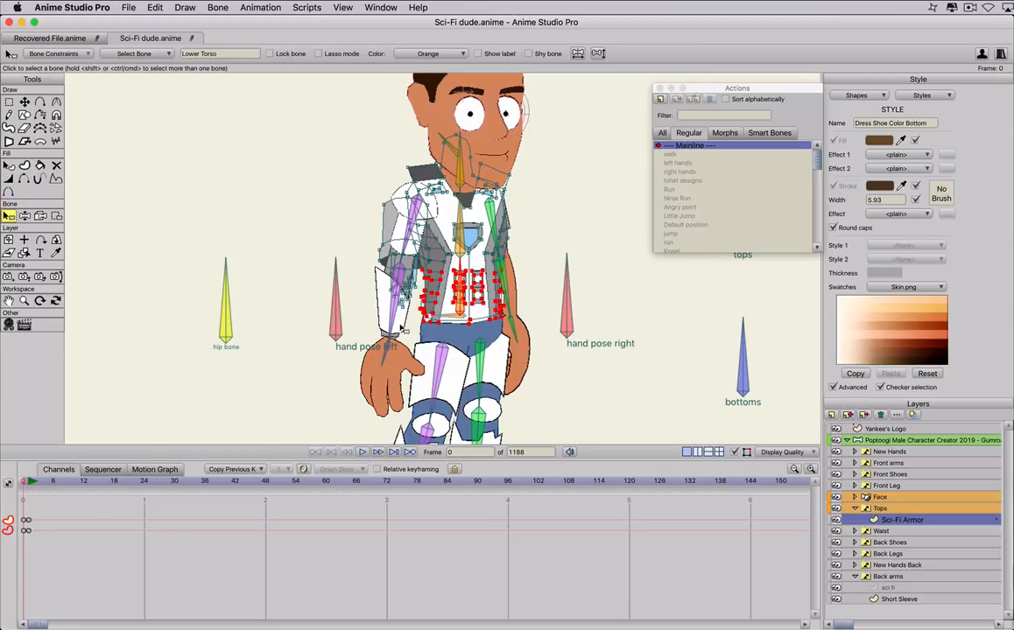
{"action": "key", "text": "g"}
{"action": "left_click_drag", "start_coordinate": [348, 349], "coordinate": [543, 90]}
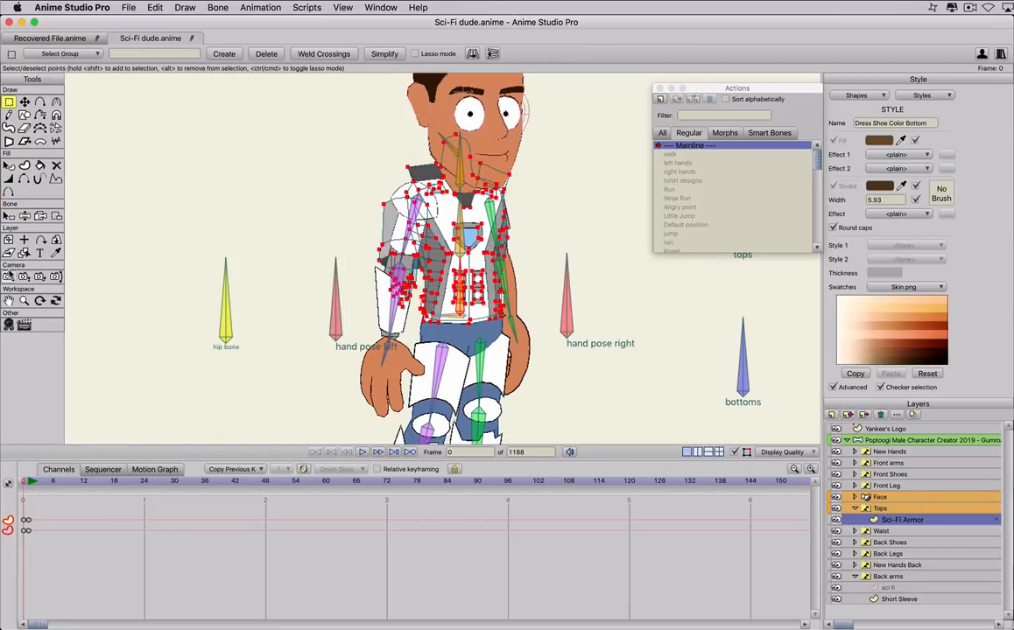
{"action": "left_click", "coordinate": [56, 215]}
{"action": "left_click", "coordinate": [214, 54]}
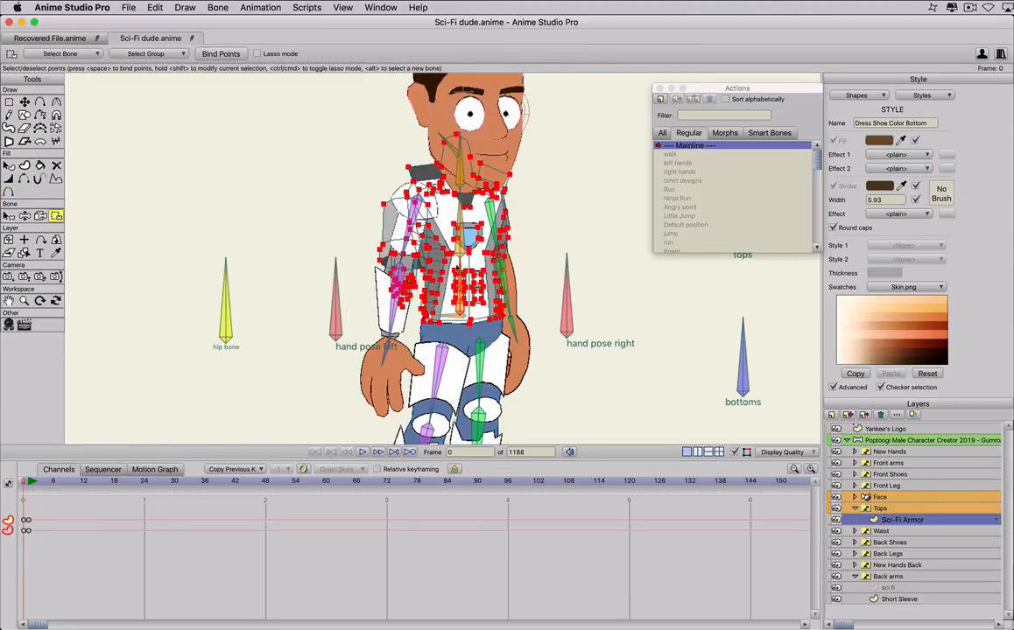
Bind the upper chest and shoulder points of the Sci-Fi Armor layer to the upper torso bone B22
{"action": "key", "text": "b"}
{"action": "left_click", "coordinate": [463, 234]}
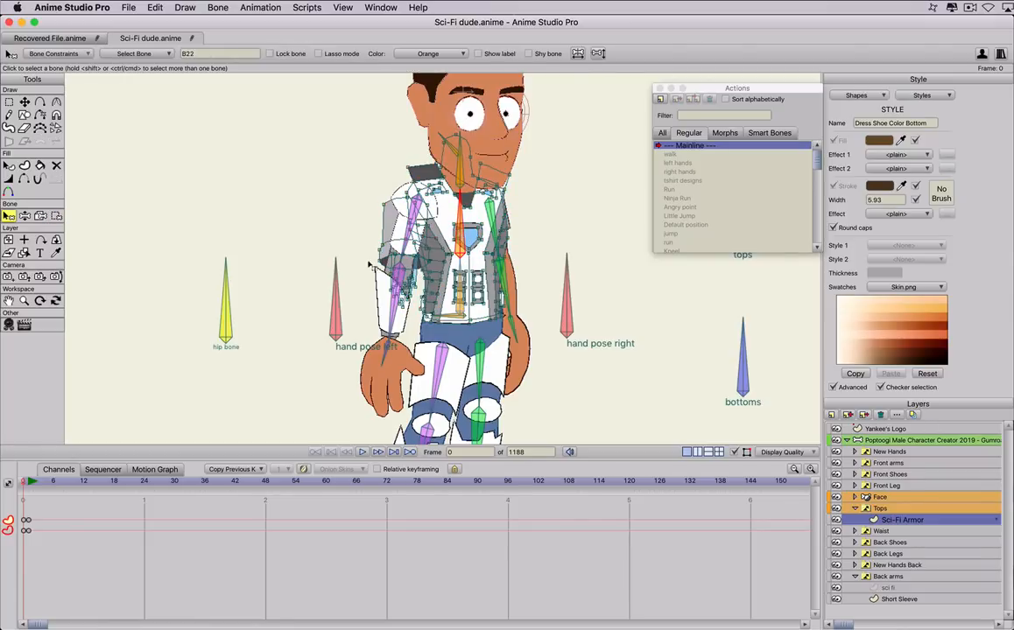
{"action": "key", "text": "g"}
{"action": "left_click_drag", "start_coordinate": [364, 262], "coordinate": [554, 136]}
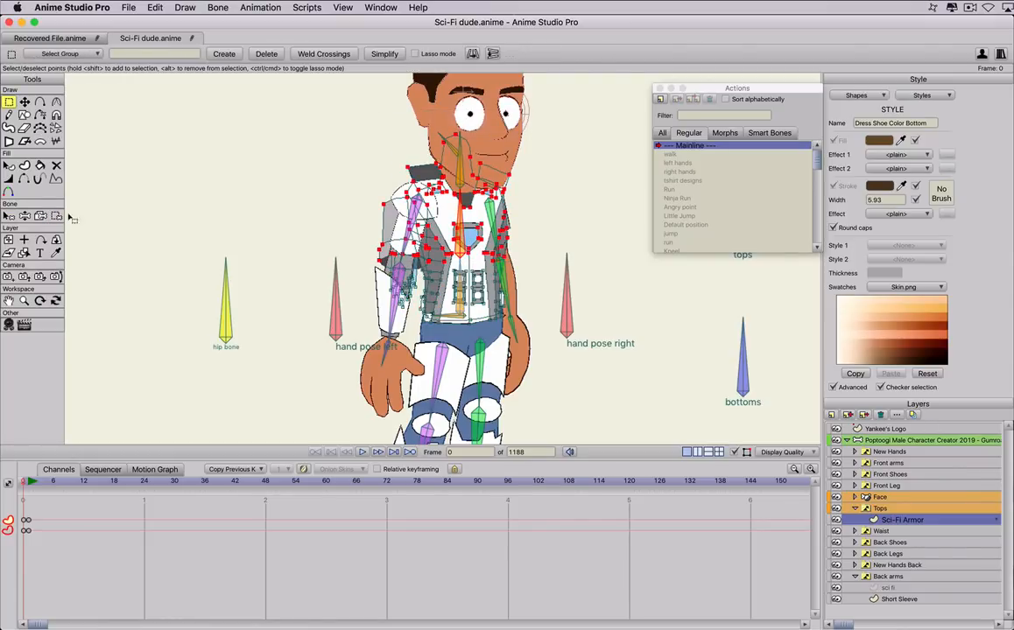
{"action": "left_click", "coordinate": [56, 215]}
Bind the armor points overlapping the lower face to the head bone B23
{"action": "key", "text": "b"}
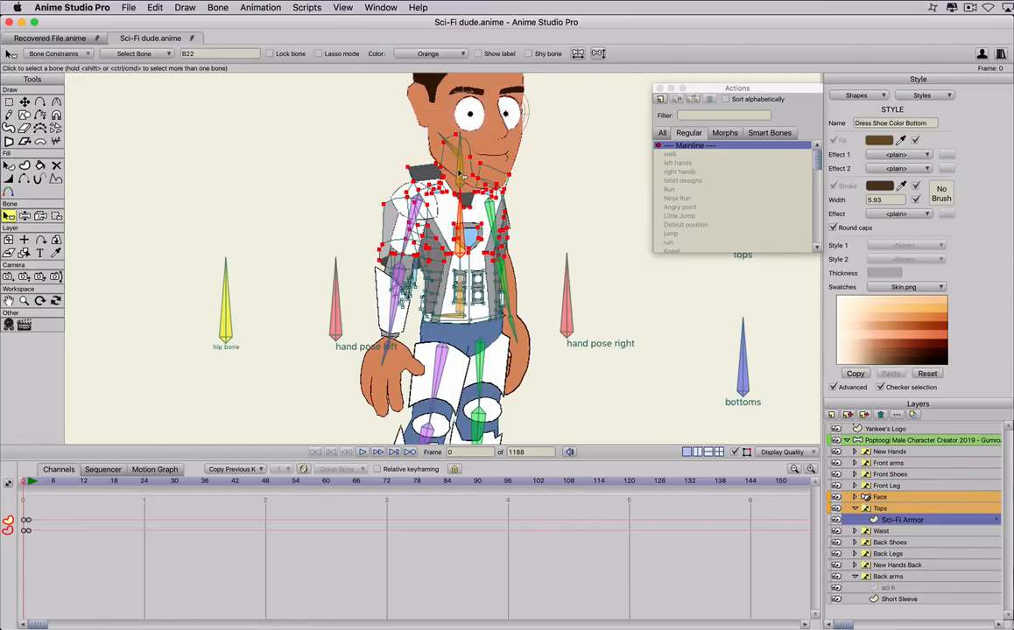
{"action": "left_click", "coordinate": [460, 173]}
{"action": "key", "text": "g"}
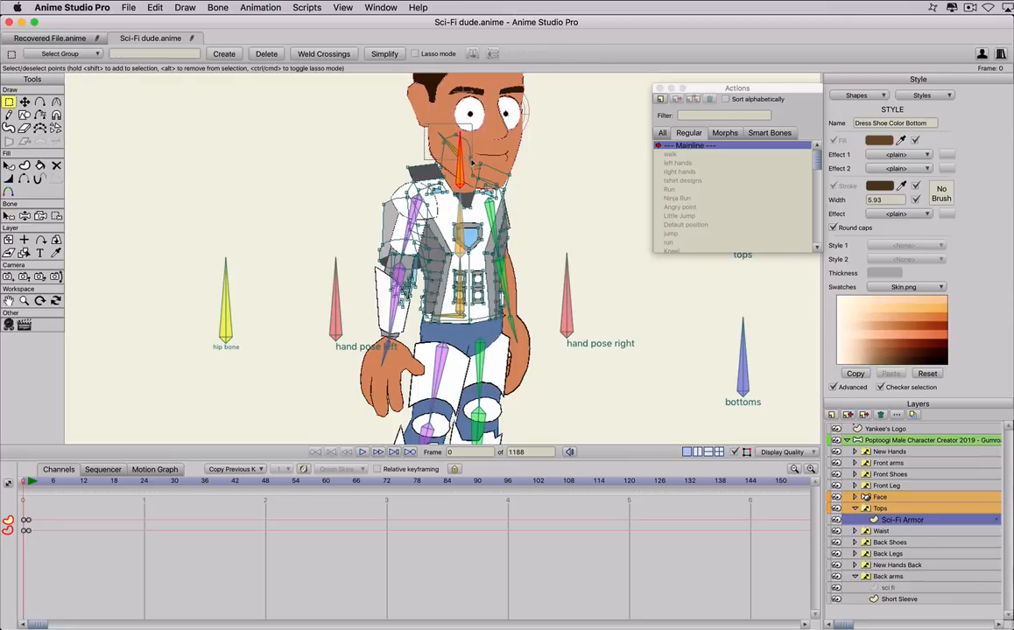
{"action": "left_click_drag", "start_coordinate": [472, 162], "coordinate": [448, 131]}
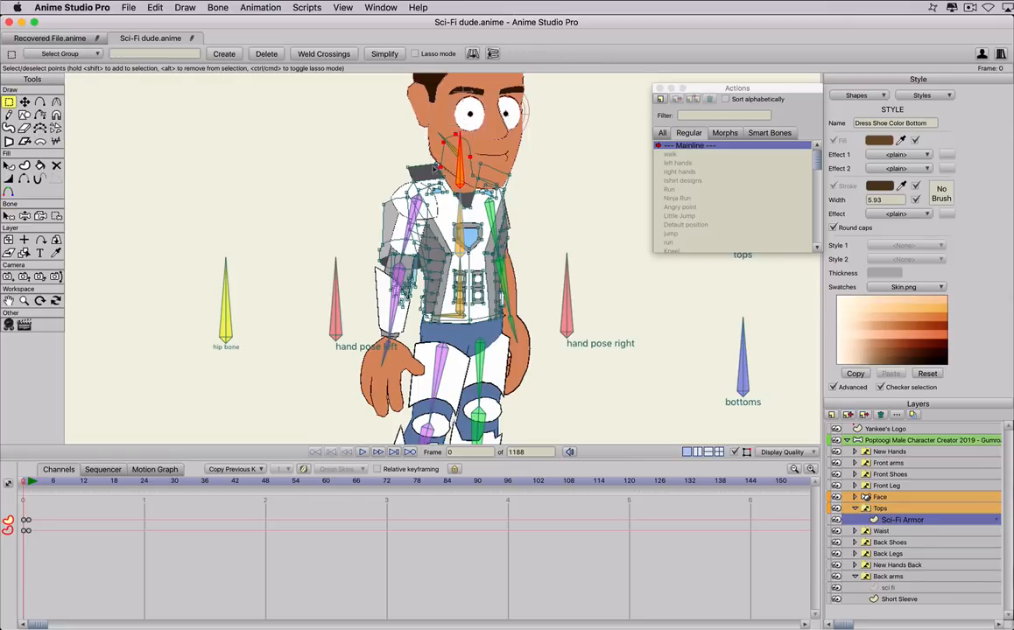
{"action": "key", "text": "i"}
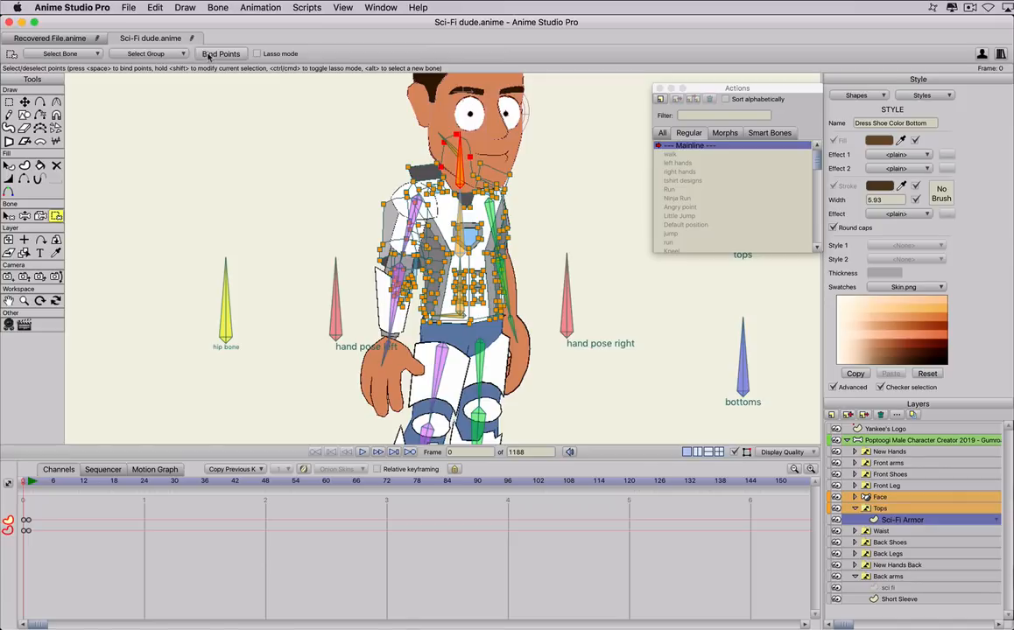
{"action": "left_click", "coordinate": [208, 55]}
Reselect the character rig layer at frame 37 and delete the jump action's keyframes from the timeline
{"action": "left_click", "coordinate": [209, 483]}
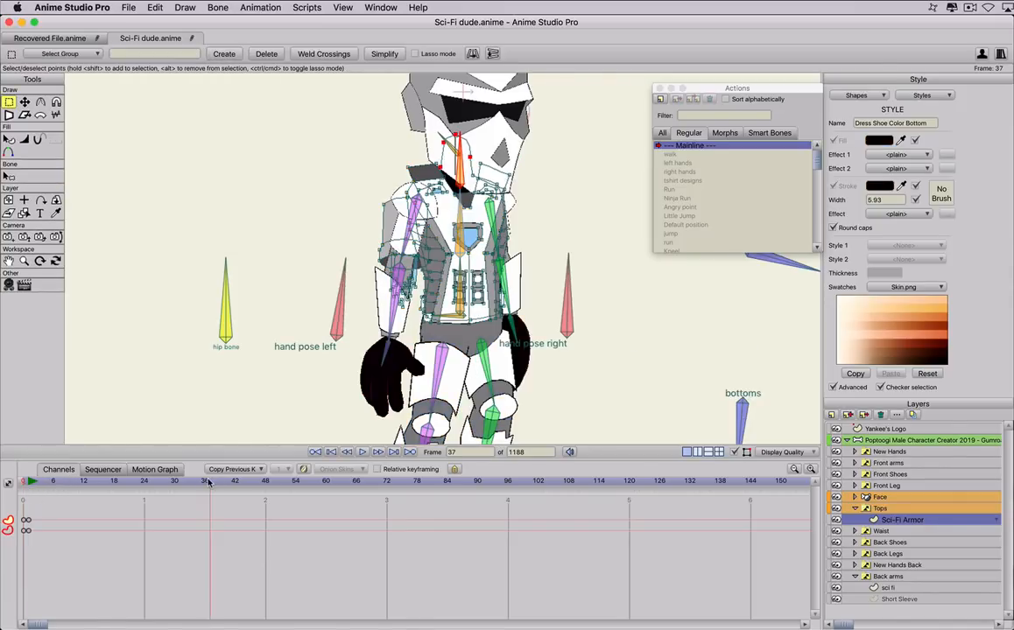
{"action": "left_click", "coordinate": [893, 440]}
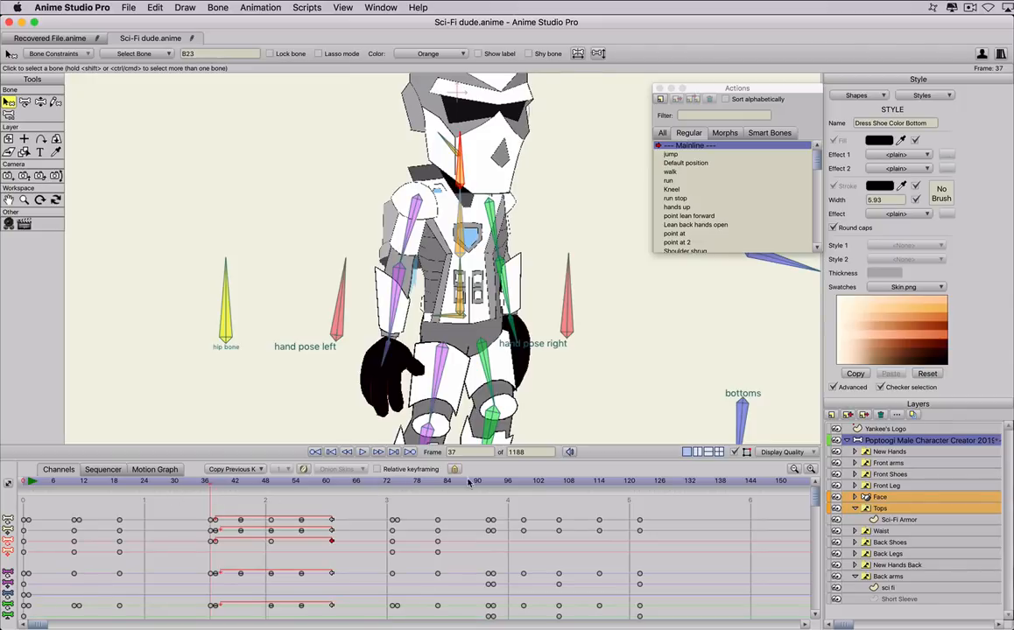
{"action": "left_click_drag", "start_coordinate": [472, 498], "coordinate": [694, 564]}
{"action": "key", "text": "Delete"}
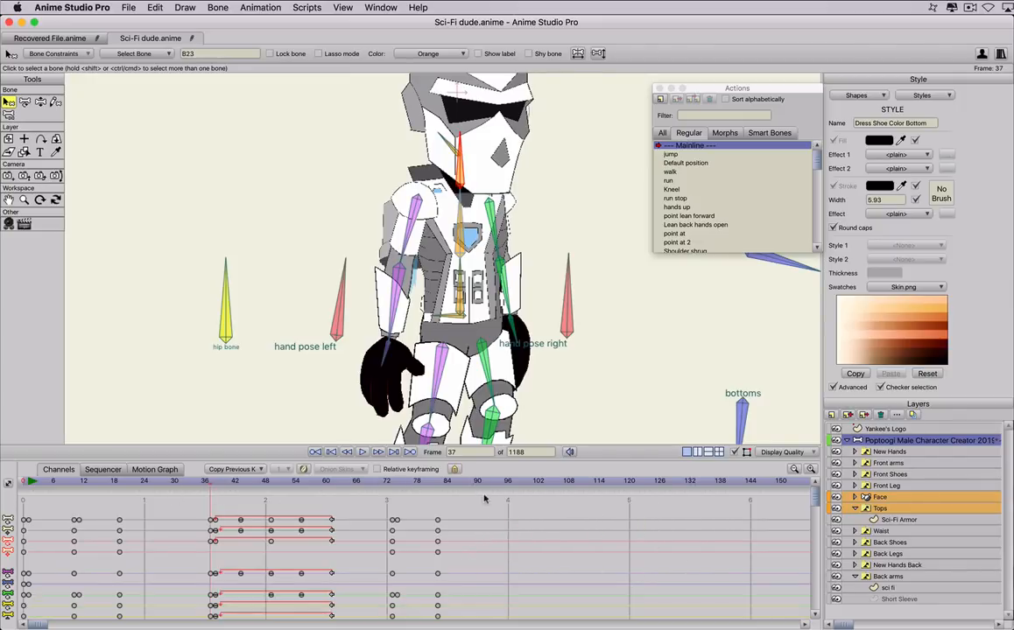
Insert the jump action again at frame 90 and scrub to frame 123 to test the rebound armor
{"action": "left_click", "coordinate": [479, 482]}
{"action": "left_click", "coordinate": [670, 154]}
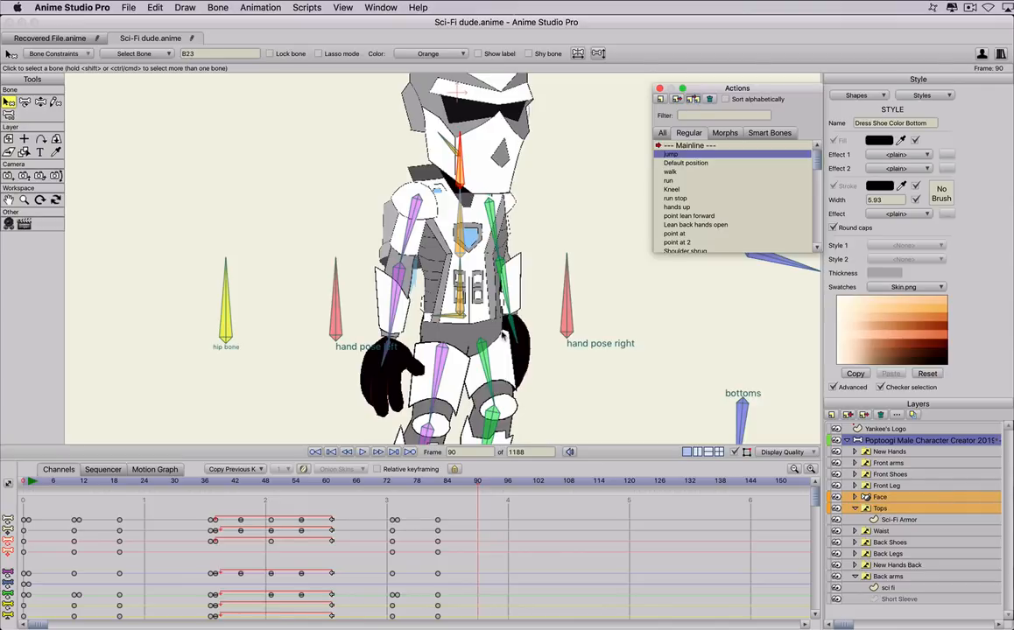
{"action": "scroll", "coordinate": [516, 339], "scroll_direction": "down", "scroll_amount": 2}
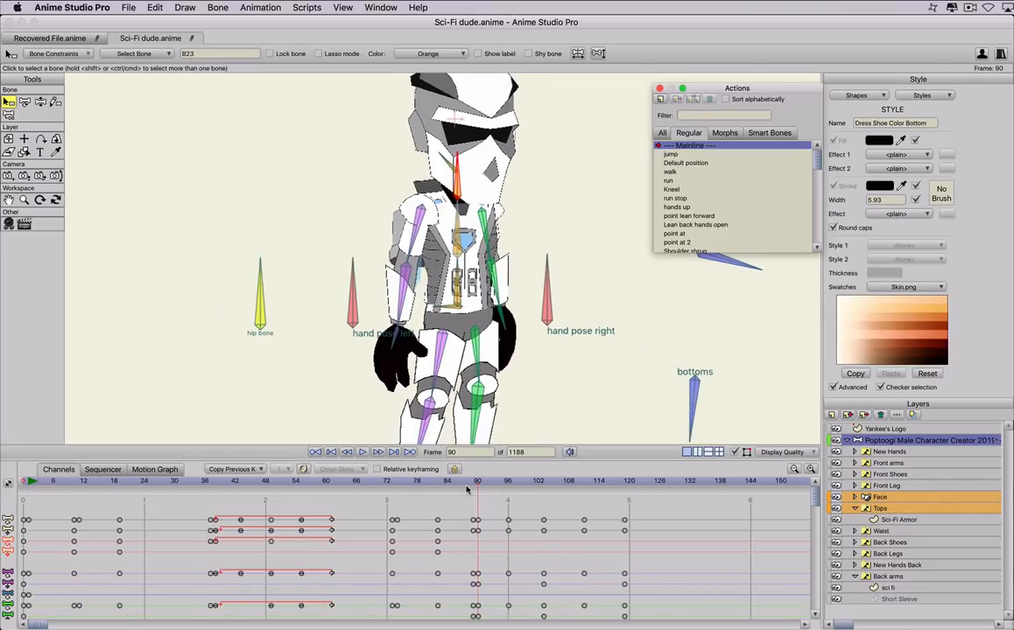
{"action": "left_click_drag", "start_coordinate": [468, 484], "coordinate": [574, 484]}
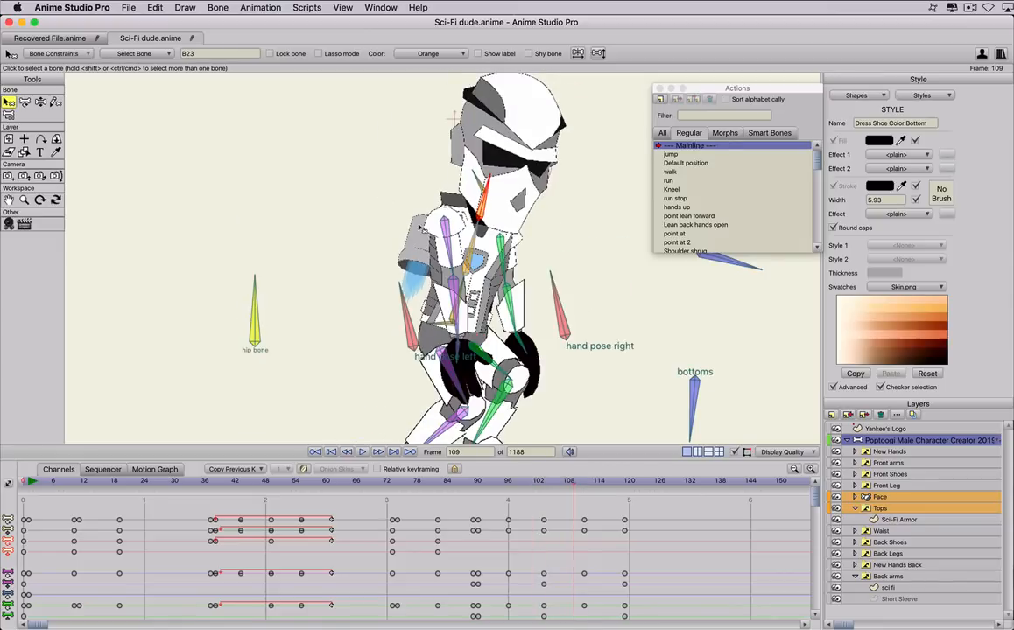
{"action": "scroll", "coordinate": [472, 263], "scroll_direction": "down", "scroll_amount": 3}
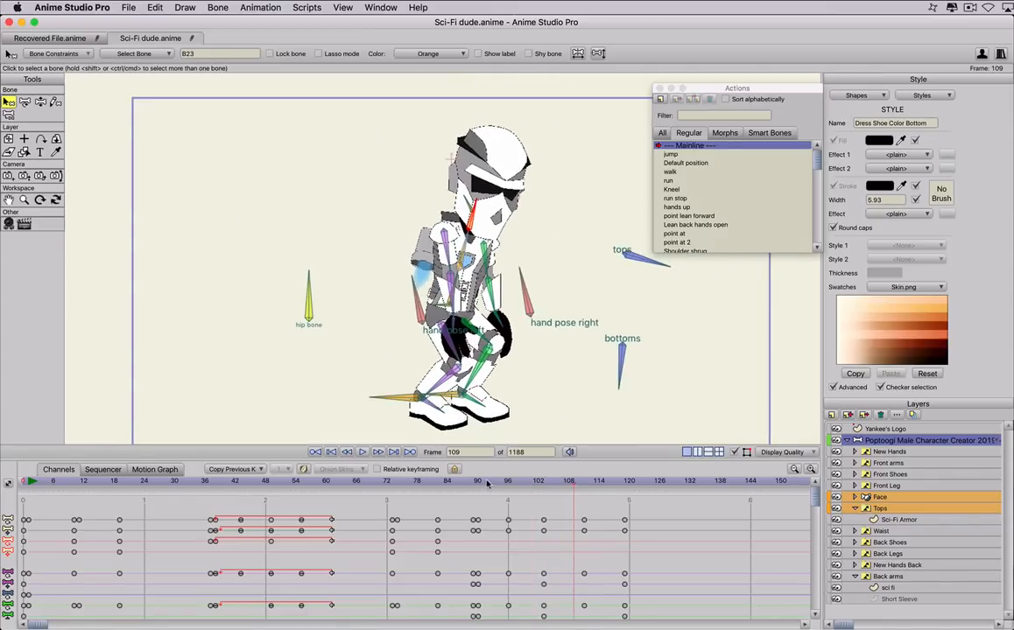
{"action": "left_click_drag", "start_coordinate": [487, 484], "coordinate": [645, 481]}
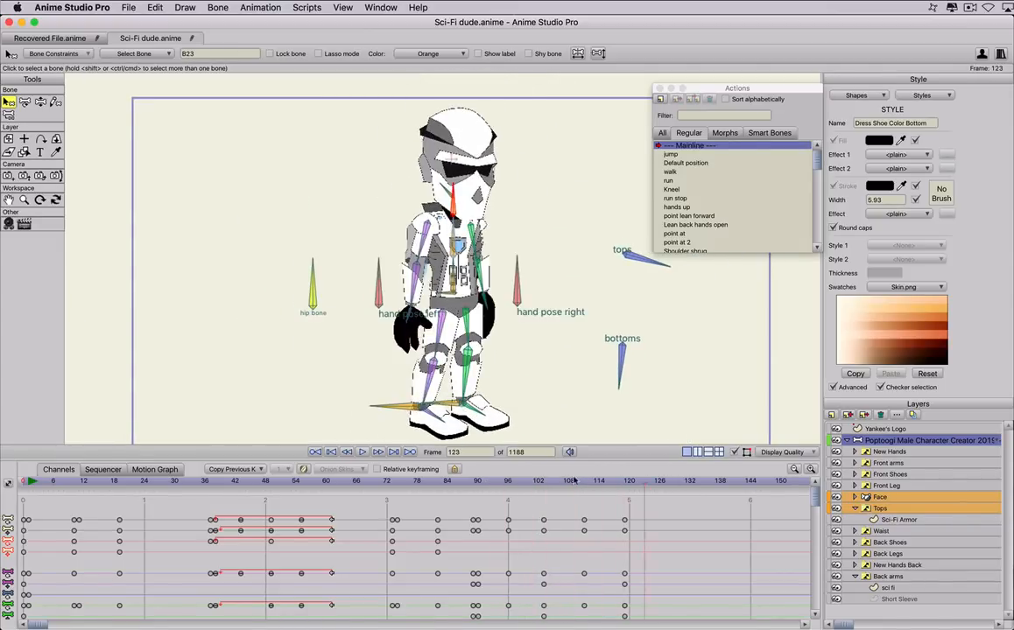
Return to frame 0 and delete all of the rig's keyframes from the main timeline
{"action": "left_click_drag", "start_coordinate": [574, 480], "coordinate": [12, 499]}
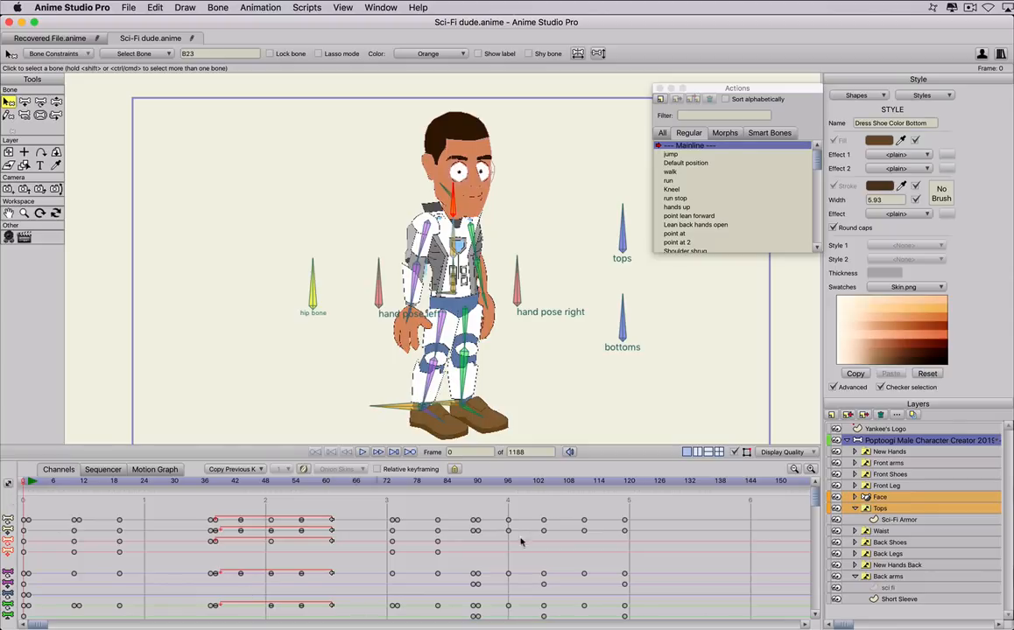
{"action": "left_click_drag", "start_coordinate": [622, 513], "coordinate": [15, 618]}
{"action": "left_click", "coordinate": [13, 619]}
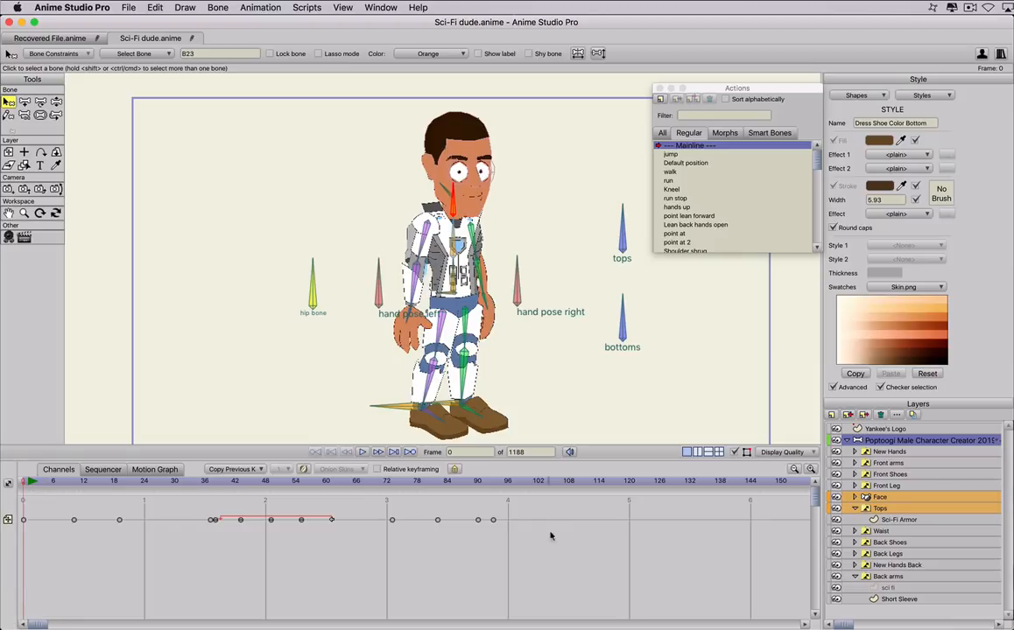
{"action": "left_click_drag", "start_coordinate": [527, 544], "coordinate": [20, 505]}
{"action": "key", "text": "Delete"}
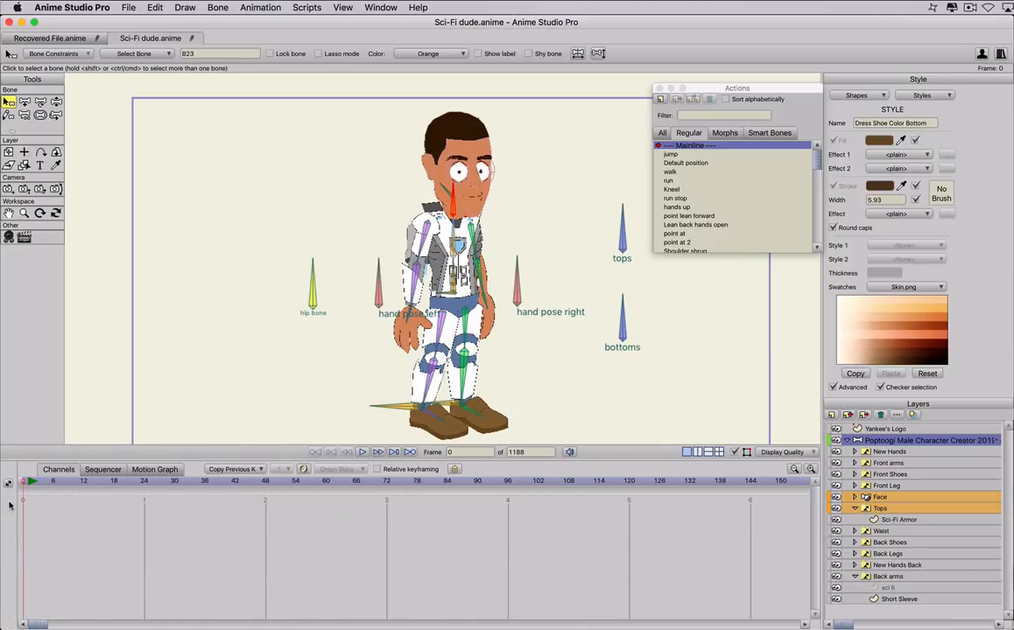